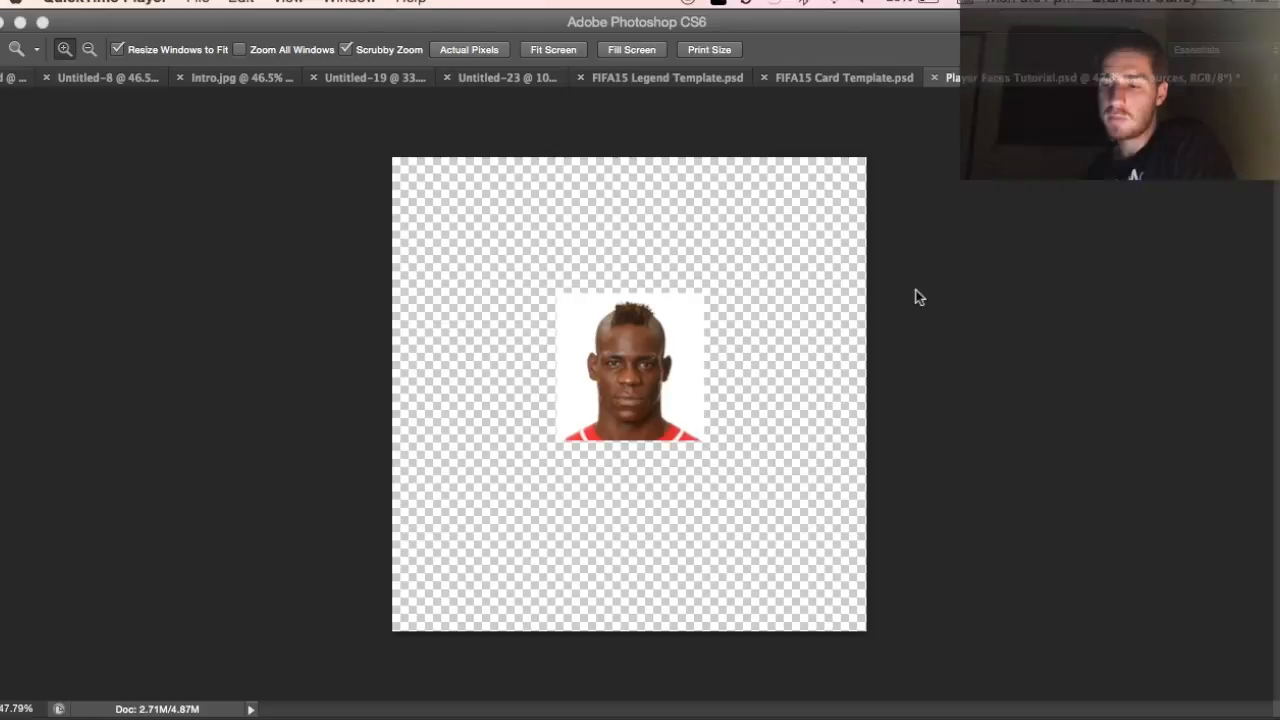
# - Compare the Vieira, Kone and Balotelli photos by toggling their layers' visibility, leaving only the selected Balotelli layer showing
pyautogui.click(840, 374)
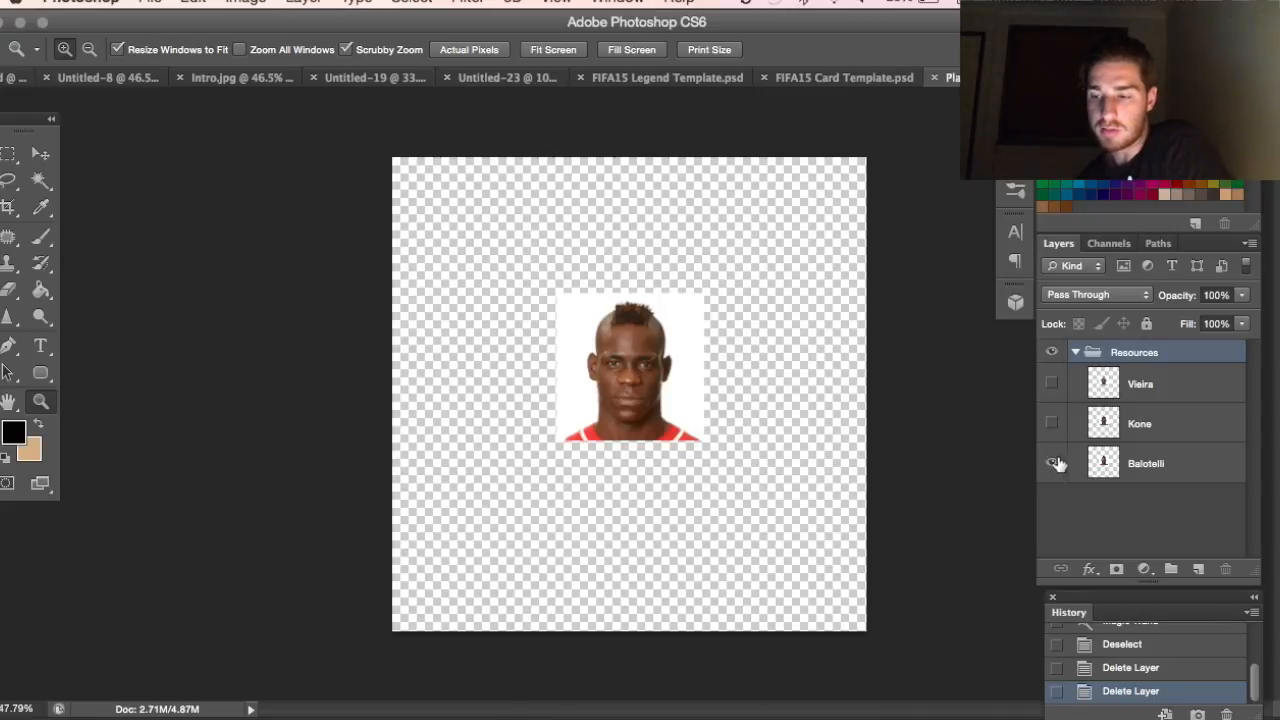
pyautogui.click(1165, 462)
pyautogui.click(1052, 424)
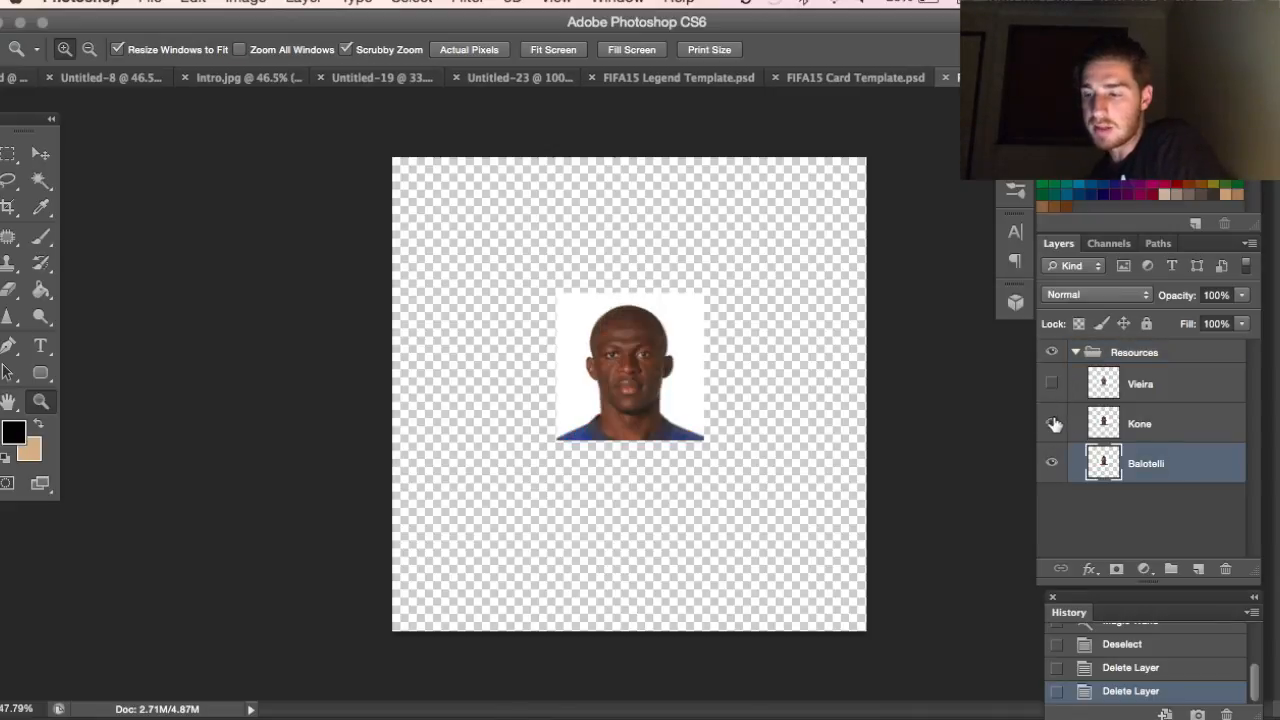
pyautogui.click(1052, 385)
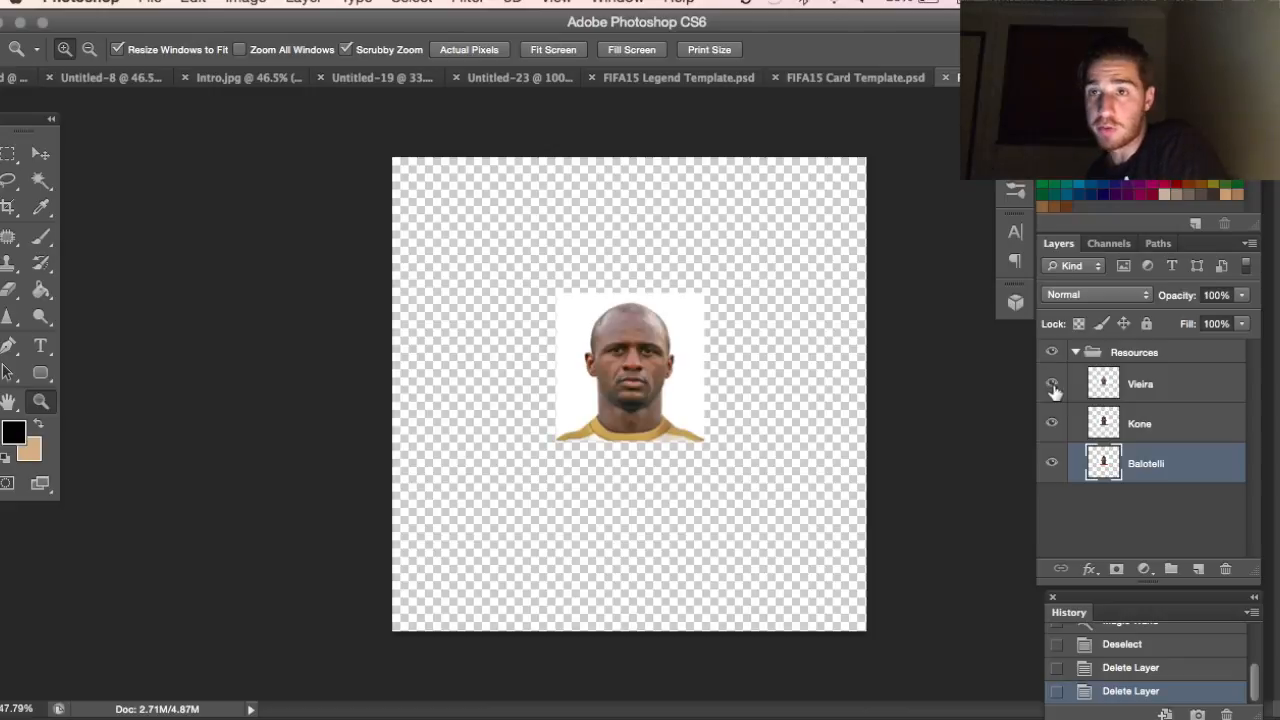
pyautogui.click(1052, 386)
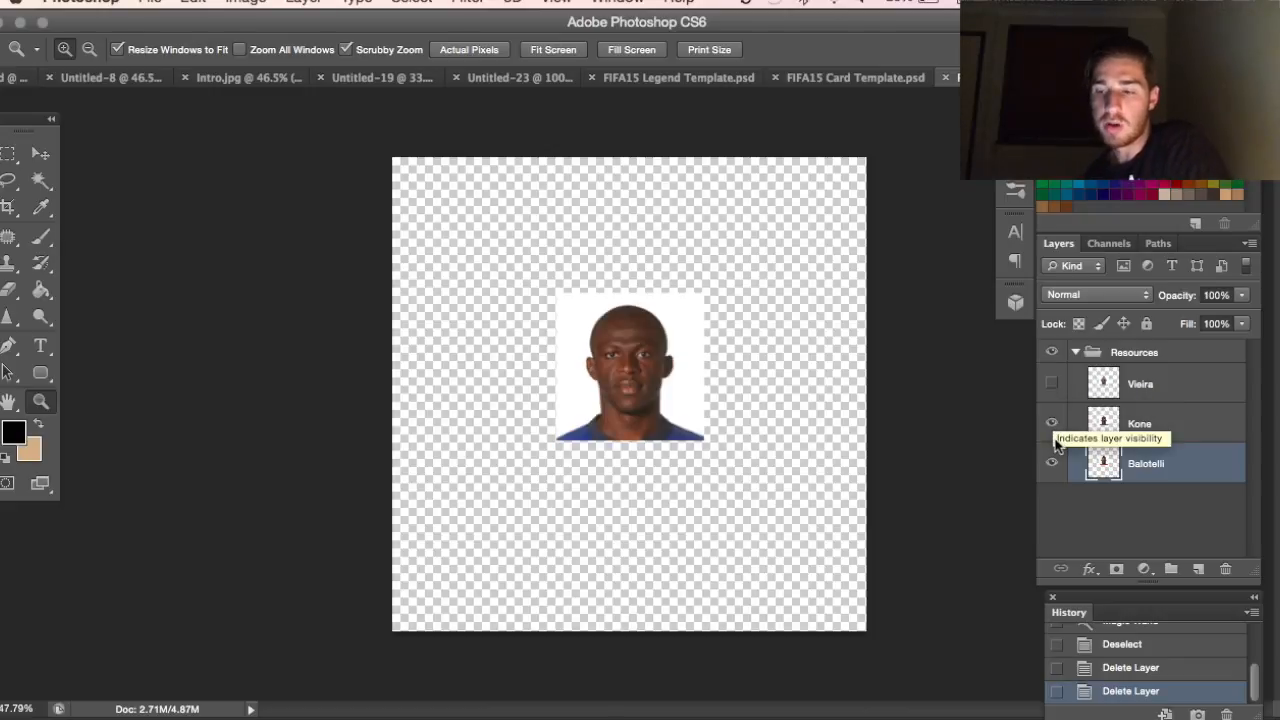
pyautogui.click(1054, 435)
pyautogui.click(1050, 464)
pyautogui.click(1052, 436)
pyautogui.click(1051, 424)
pyautogui.click(1051, 461)
pyautogui.click(1052, 426)
pyautogui.click(1052, 466)
pyautogui.click(1051, 426)
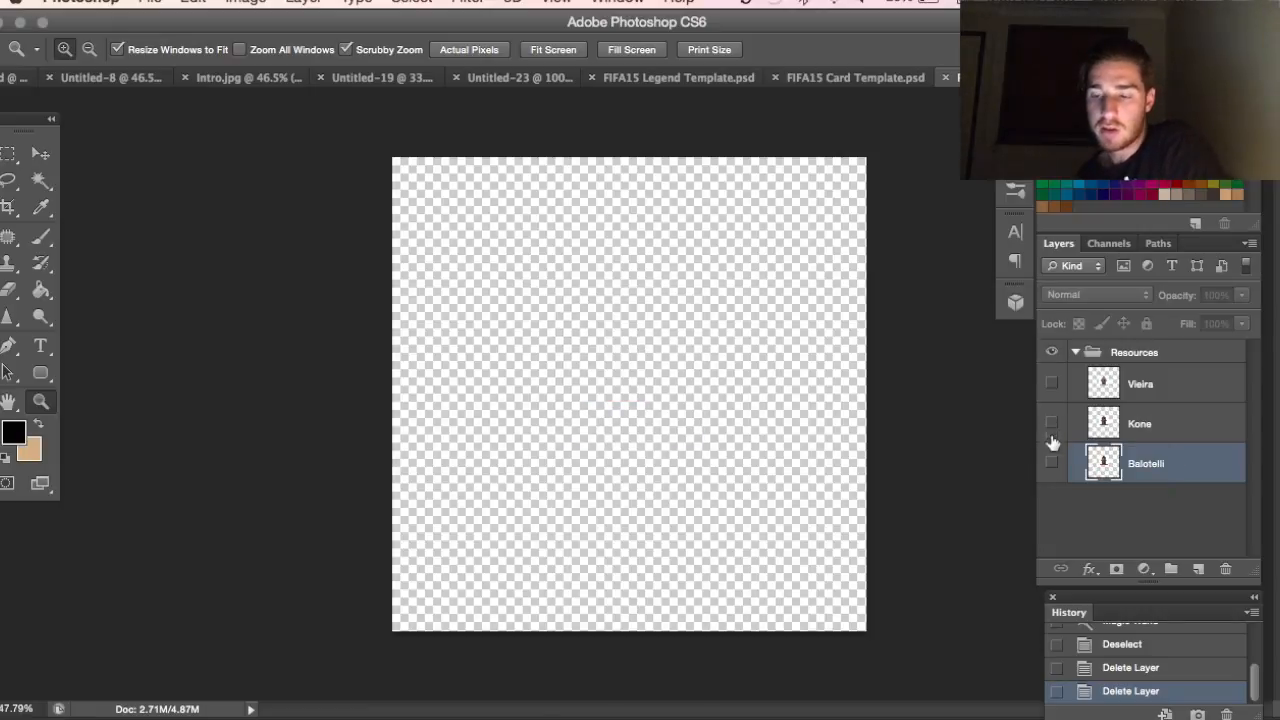
pyautogui.click(1053, 465)
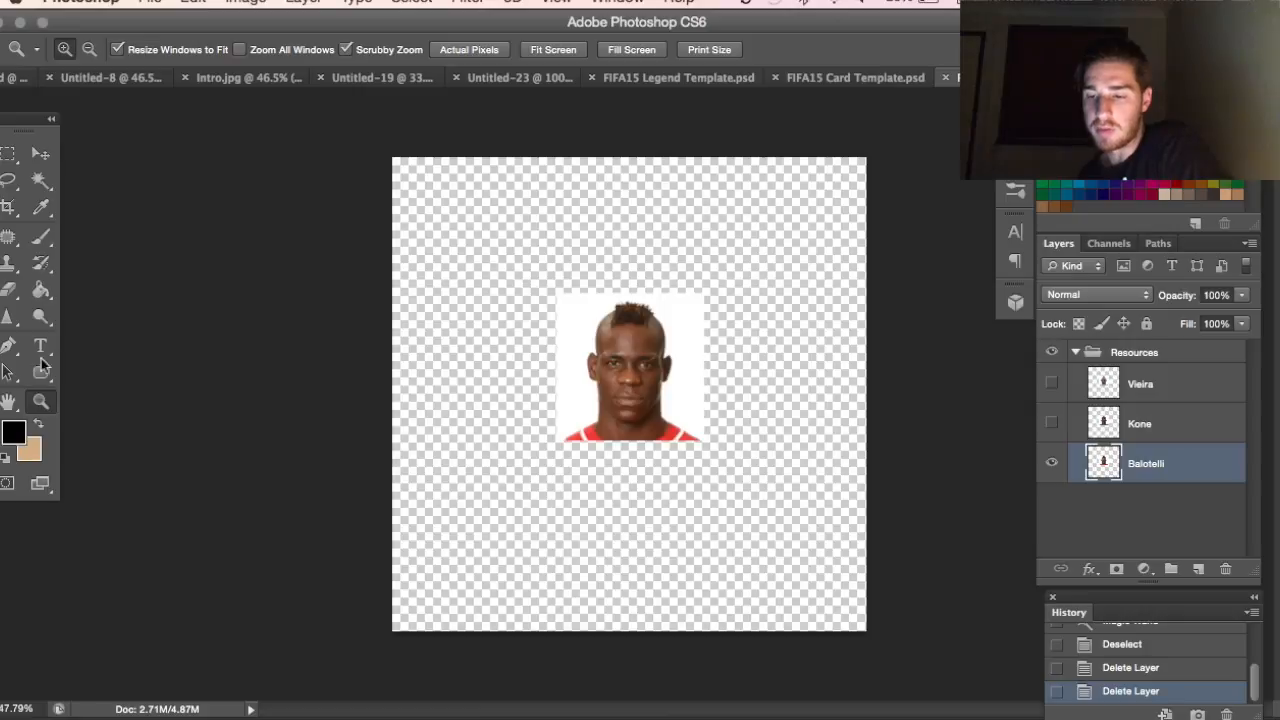
# - Select the white background around the player on the Balotelli layer with the Magic Wand and check the selection outline
pyautogui.moveTo(614, 331); pyautogui.dragTo(614, 331)
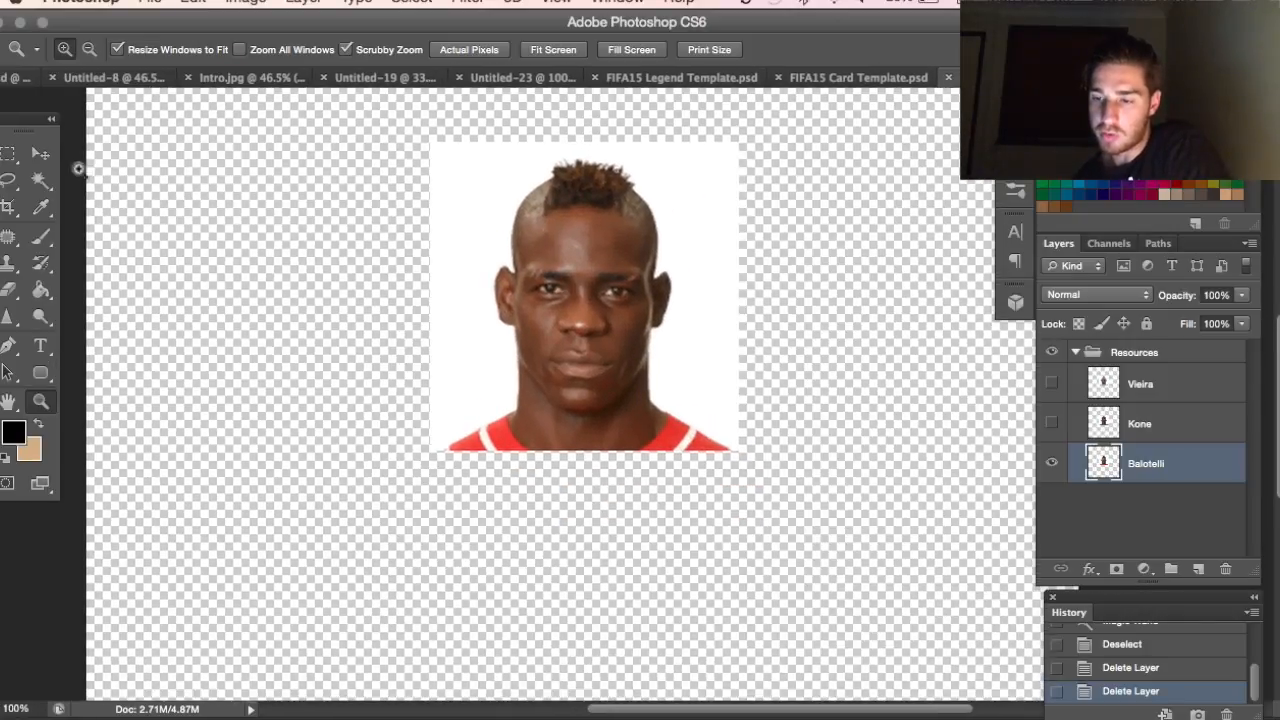
pyautogui.click(40, 178)
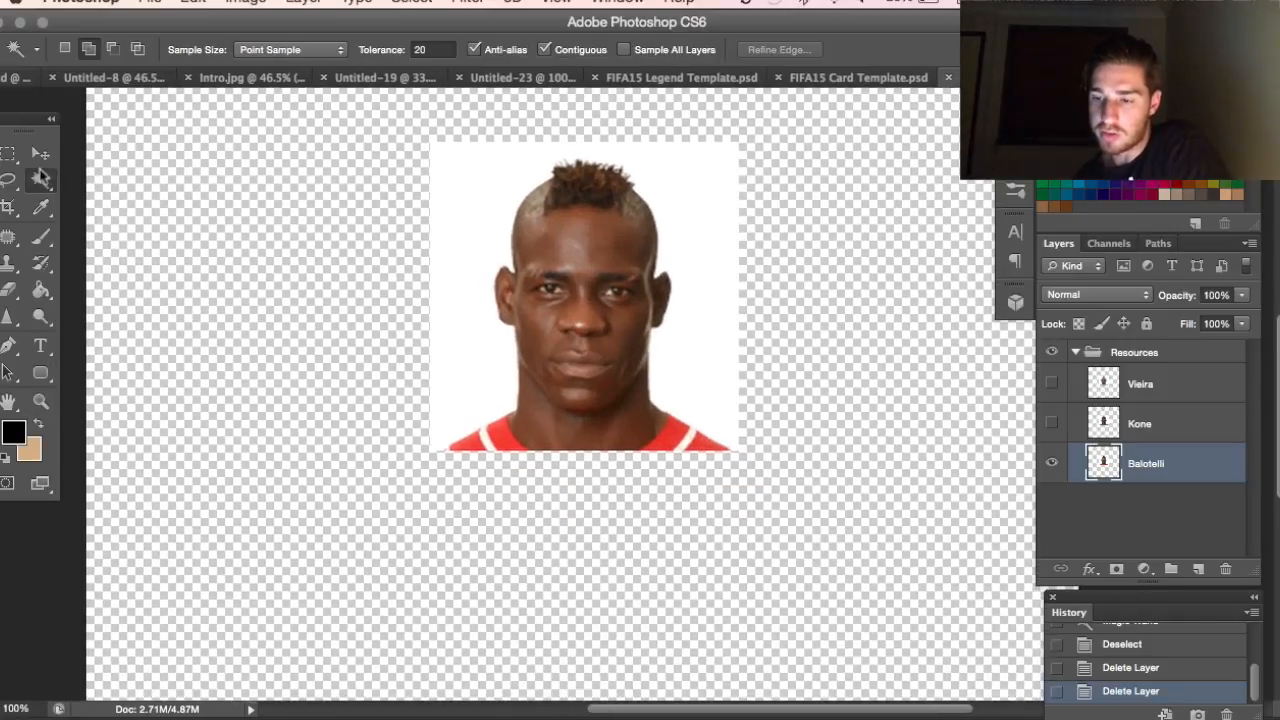
pyautogui.click(443, 167)
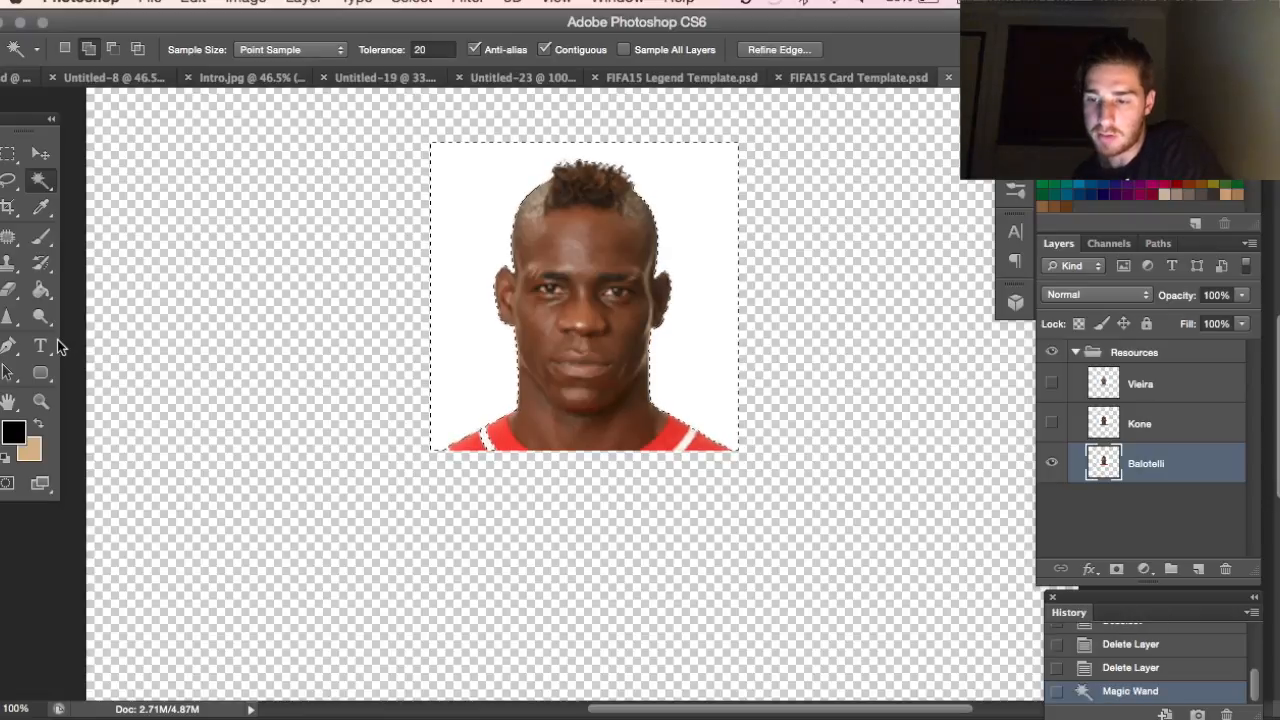
pyautogui.click(40, 401)
pyautogui.moveTo(631, 286); pyautogui.dragTo(634, 286)
pyautogui.rightClick(599, 191)
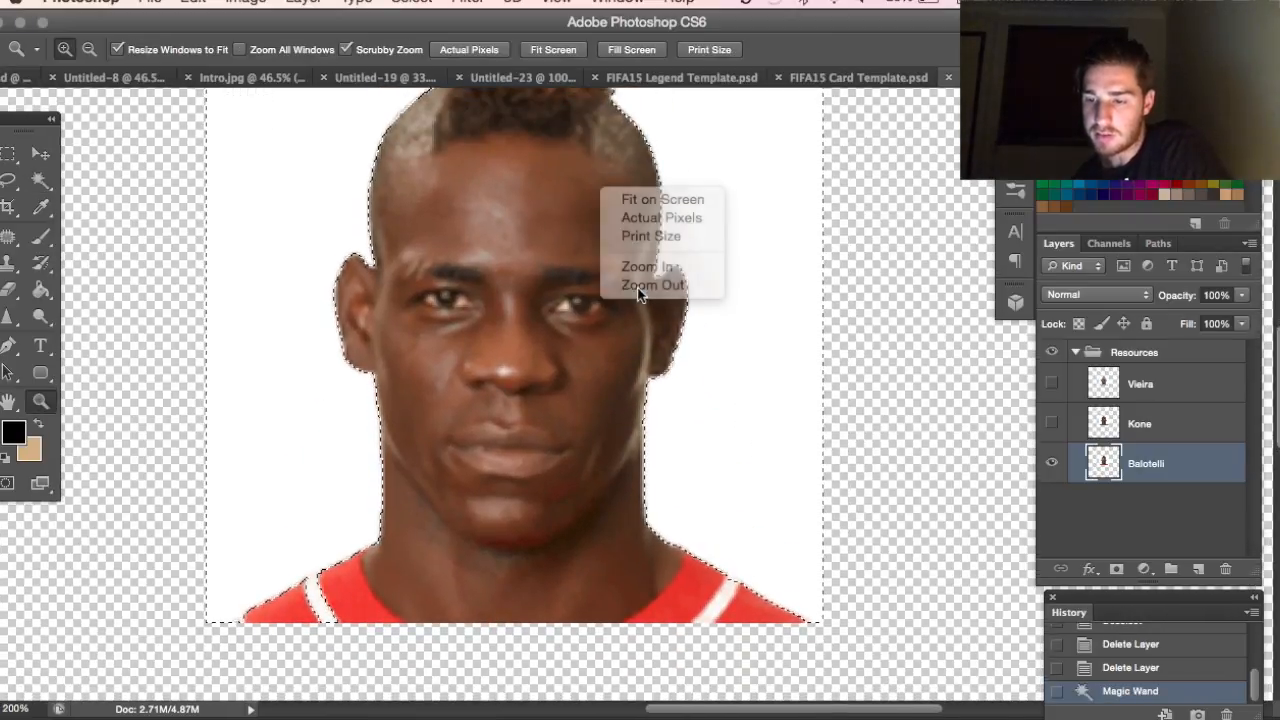
pyautogui.click(645, 286)
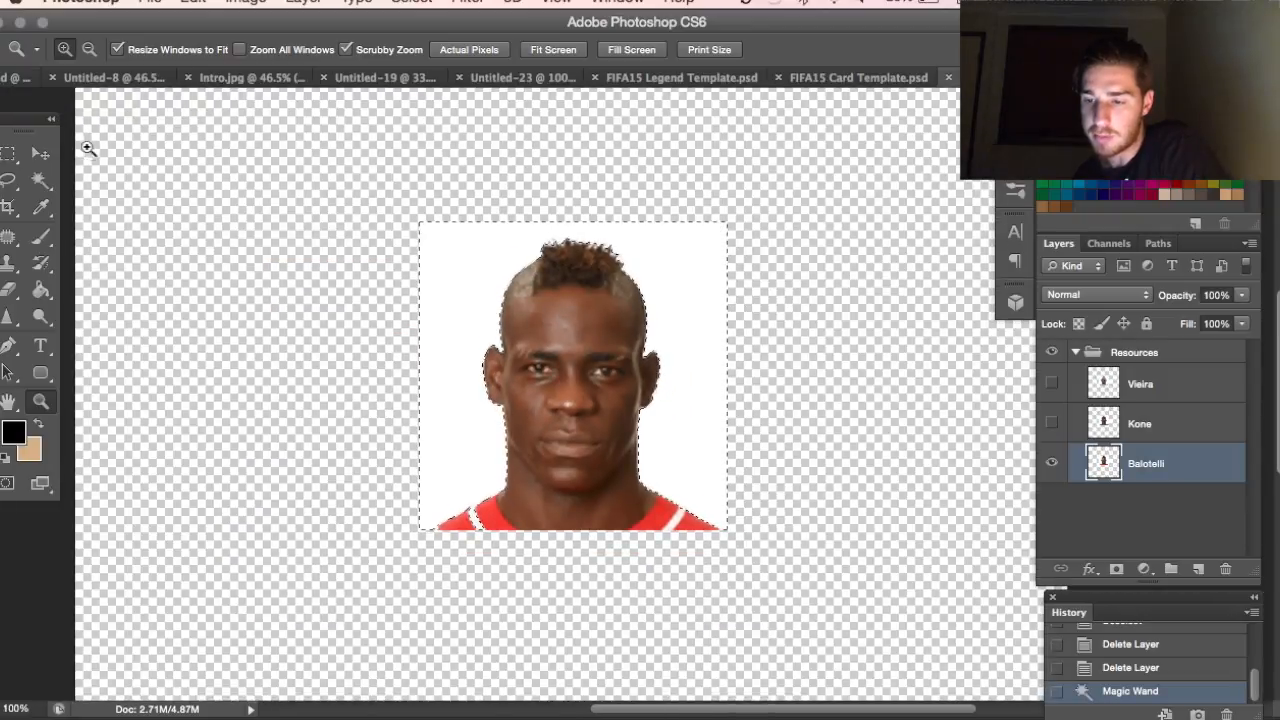
pyautogui.press('w')
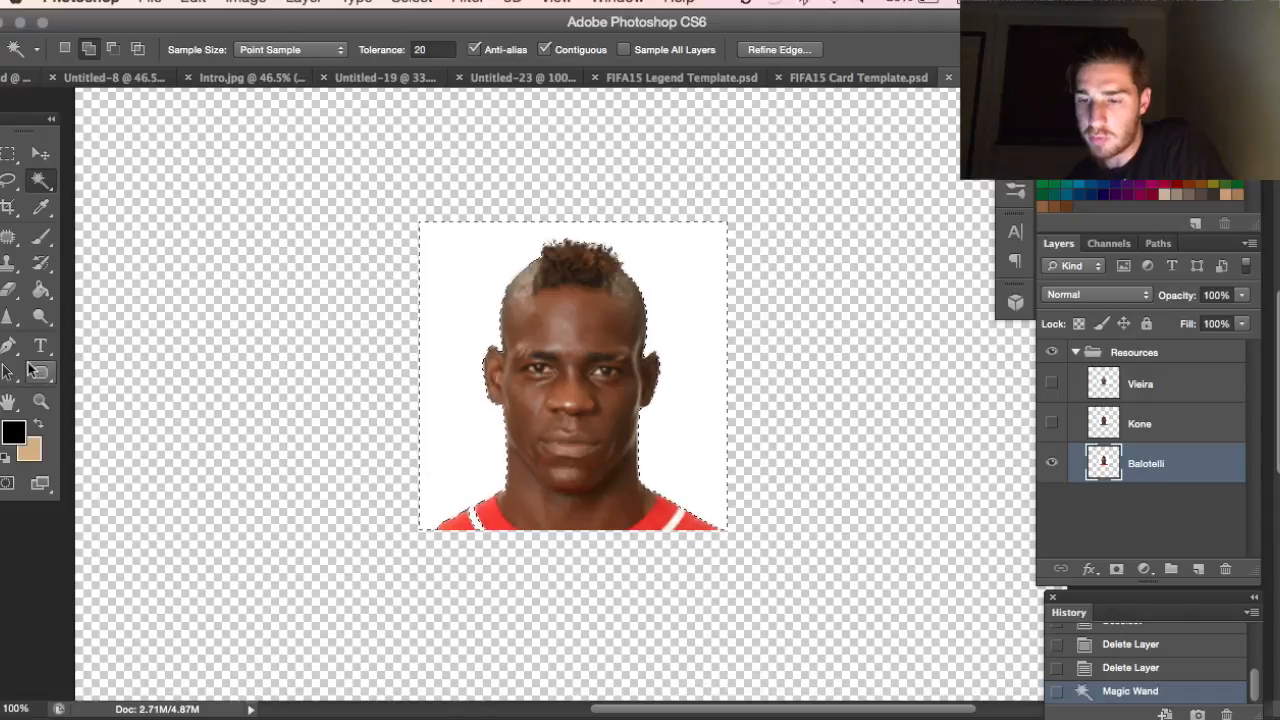
# - Subtract the white shirt stripe and the uneven spots along both shoulder edges from the background selection with the Lasso
pyautogui.click(38, 401)
pyautogui.click(555, 509)
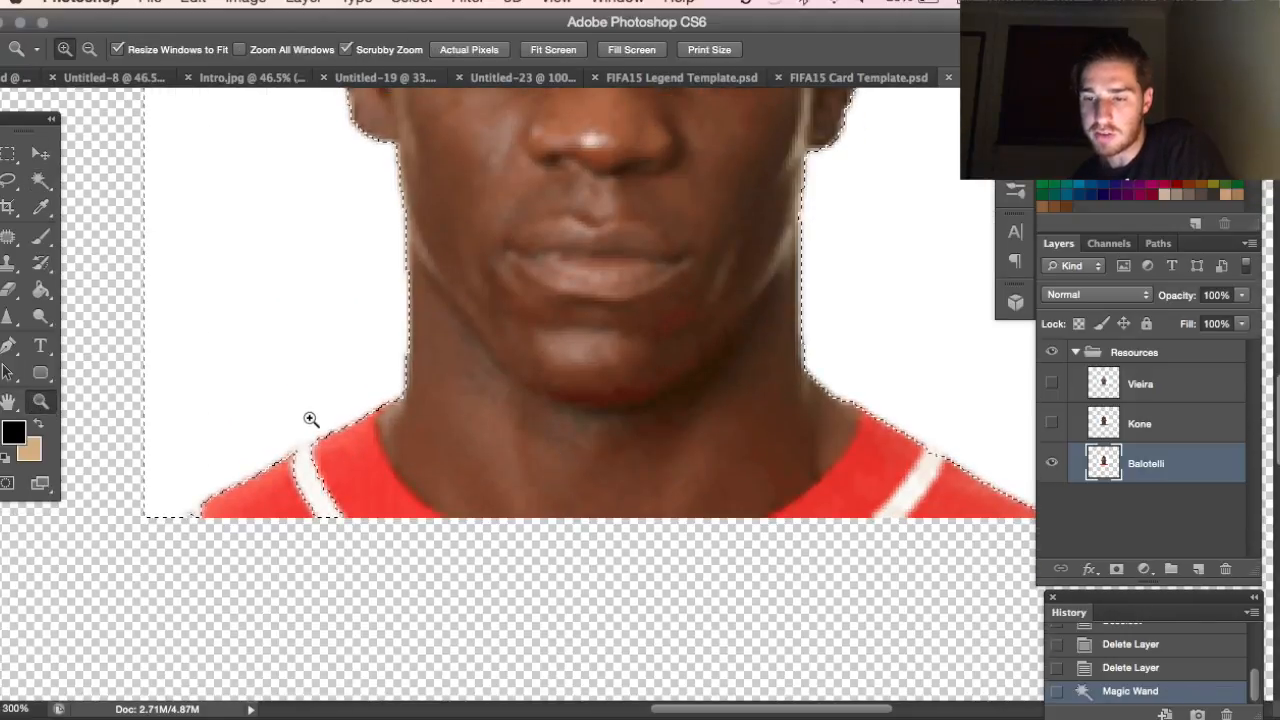
pyautogui.click(10, 180)
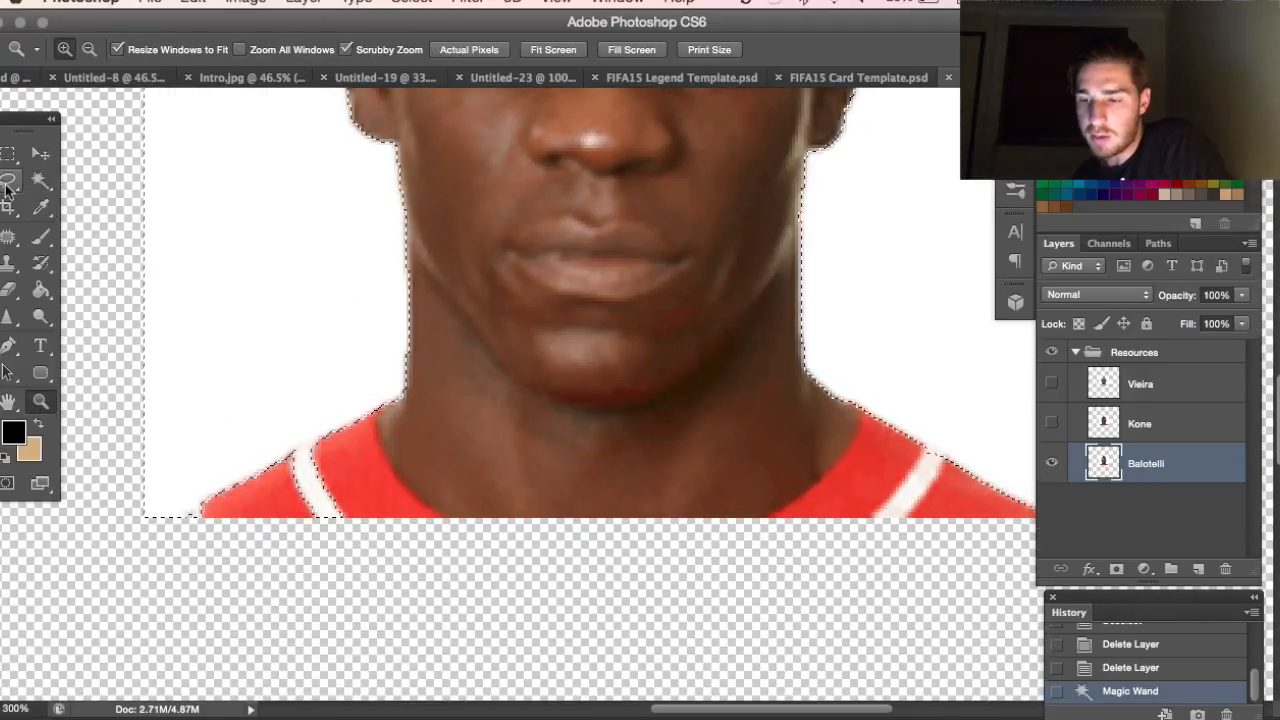
pyautogui.click(112, 49)
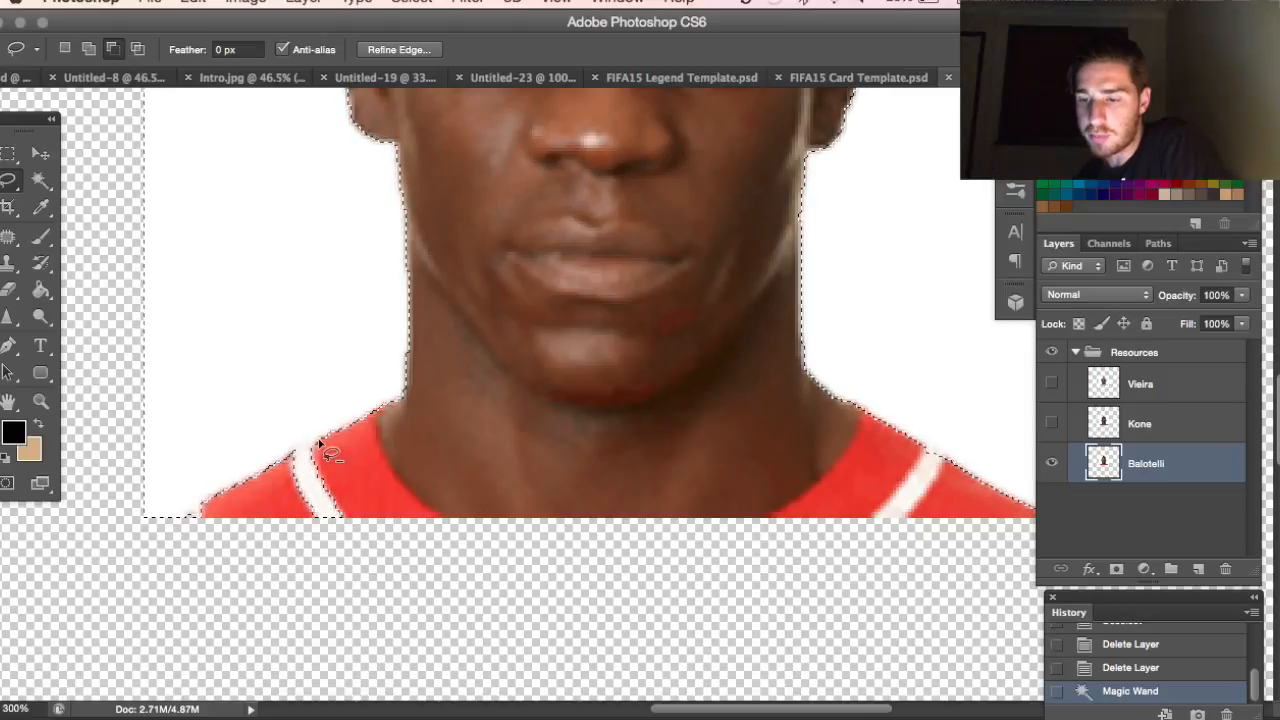
pyautogui.moveTo(407, 498)
pyautogui.mouseDown()
pyautogui.moveTo(368, 564)
pyautogui.moveTo(300, 538)
pyautogui.mouseUp()
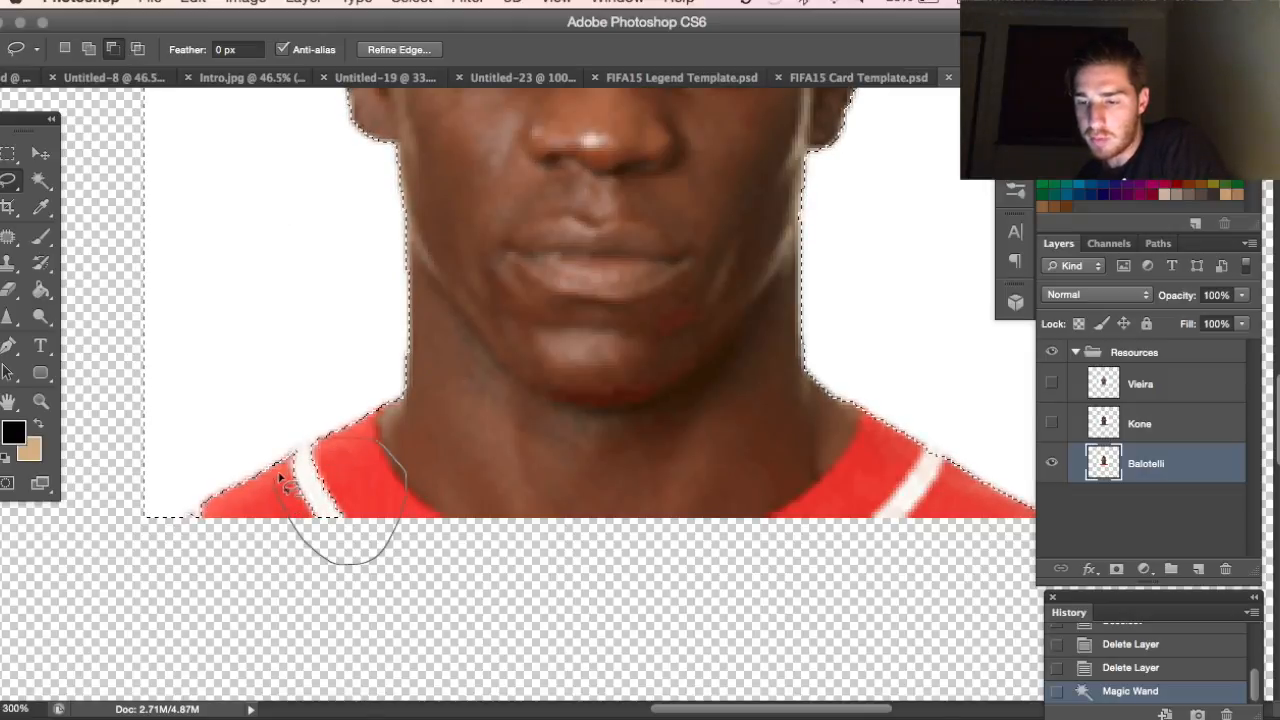
pyautogui.moveTo(284, 464); pyautogui.dragTo(295, 458)
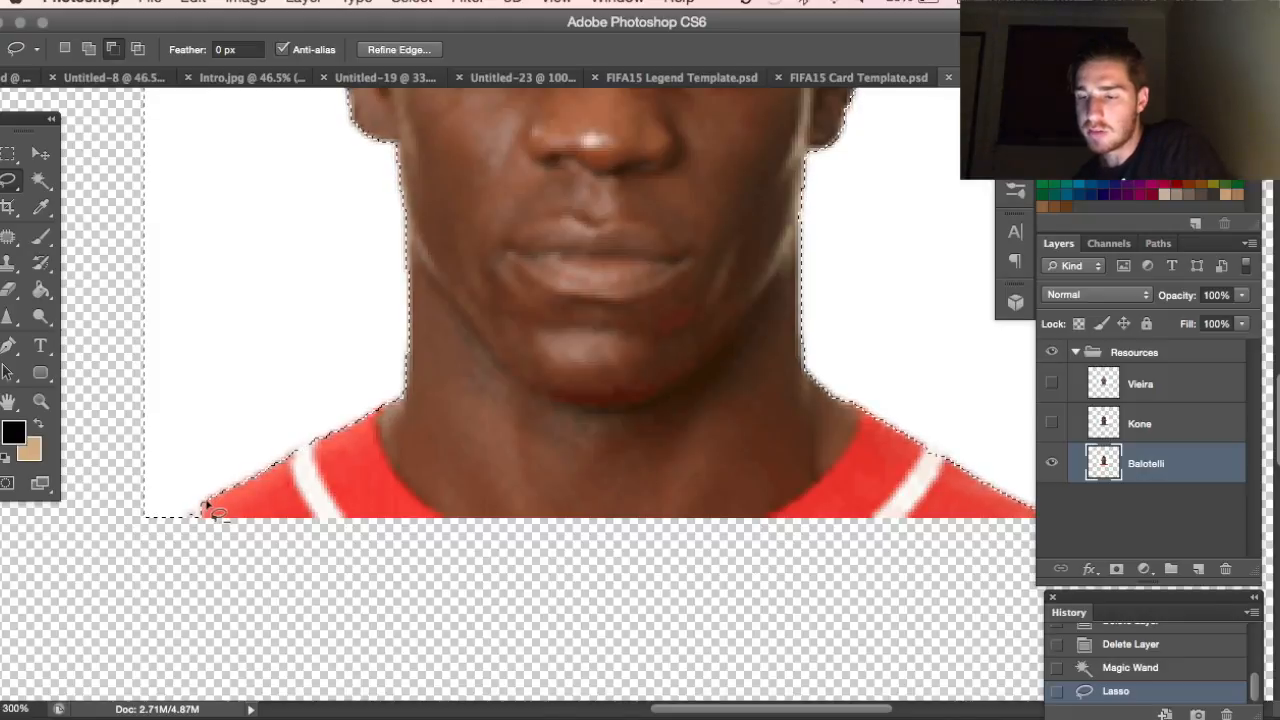
pyautogui.moveTo(185, 522); pyautogui.dragTo(210, 498)
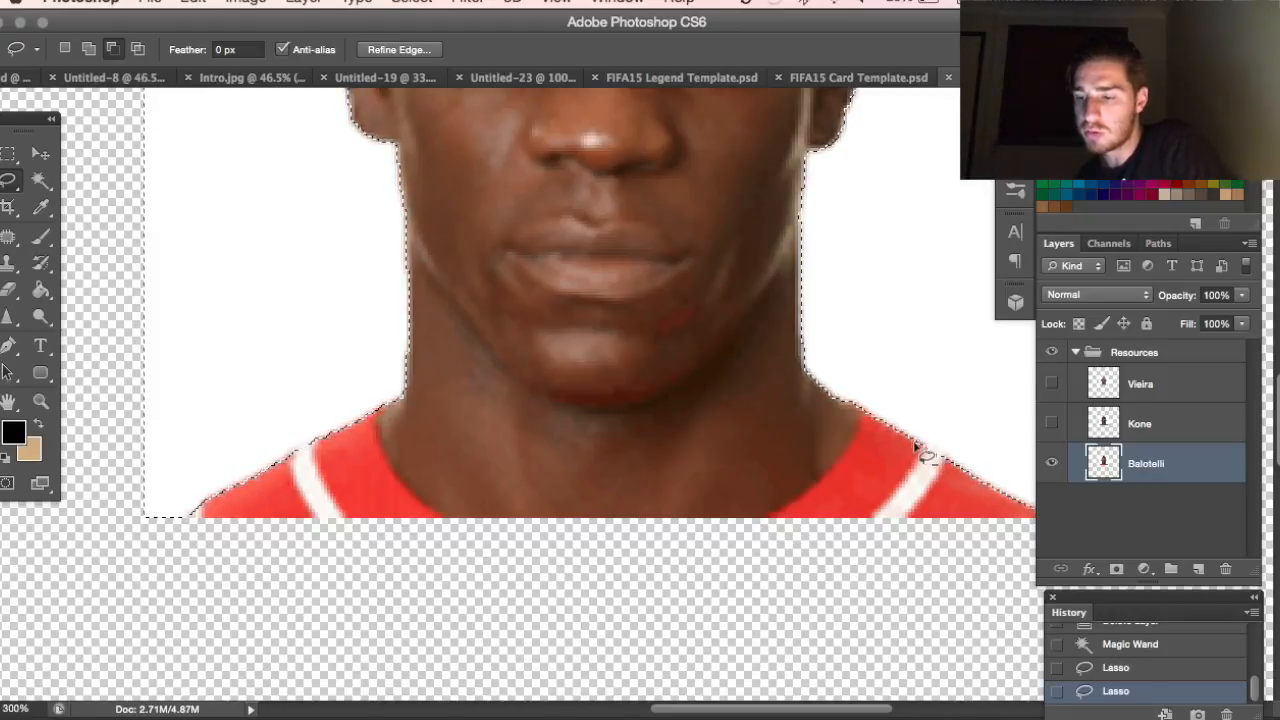
pyautogui.moveTo(904, 443); pyautogui.dragTo(960, 469)
# - Clear the selected white background from the Balotelli layer, check the cut-out edges and deselect
pyautogui.scroll(5, 620, 467)
pyautogui.press('Delete')
pyautogui.scroll(6, 620, 470)
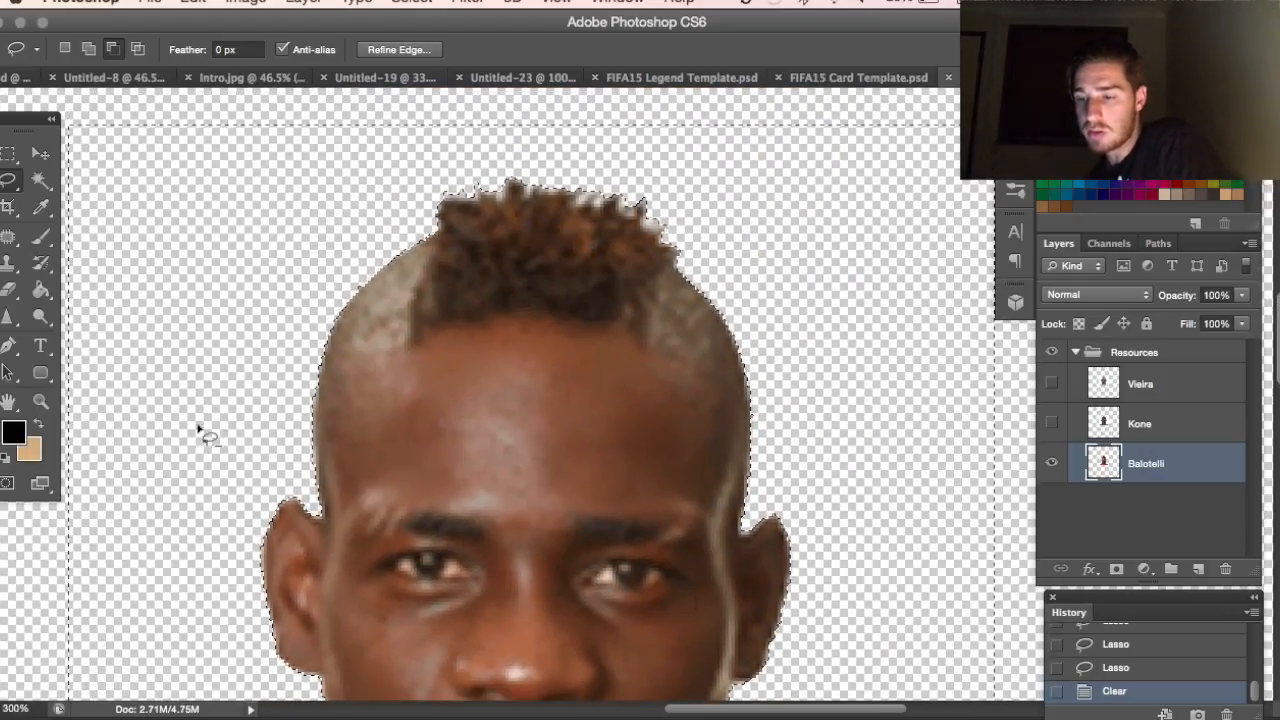
pyautogui.click(43, 401)
pyautogui.rightClick(233, 392)
pyautogui.click(277, 402)
pyautogui.hotkey('ctrl', 'd')
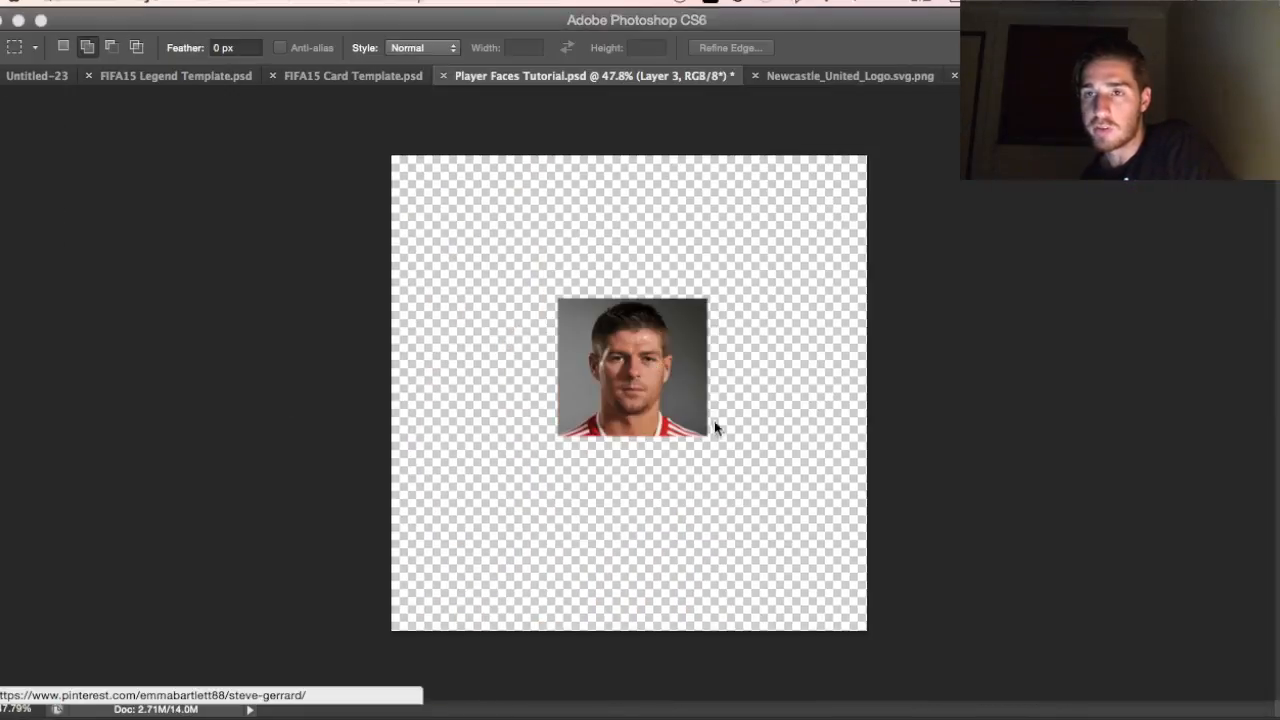
# - Try removing a rounded patch of grey background beside the neck on Layer 3 with the freehand Lasso, and deselect
pyautogui.press('Tab')
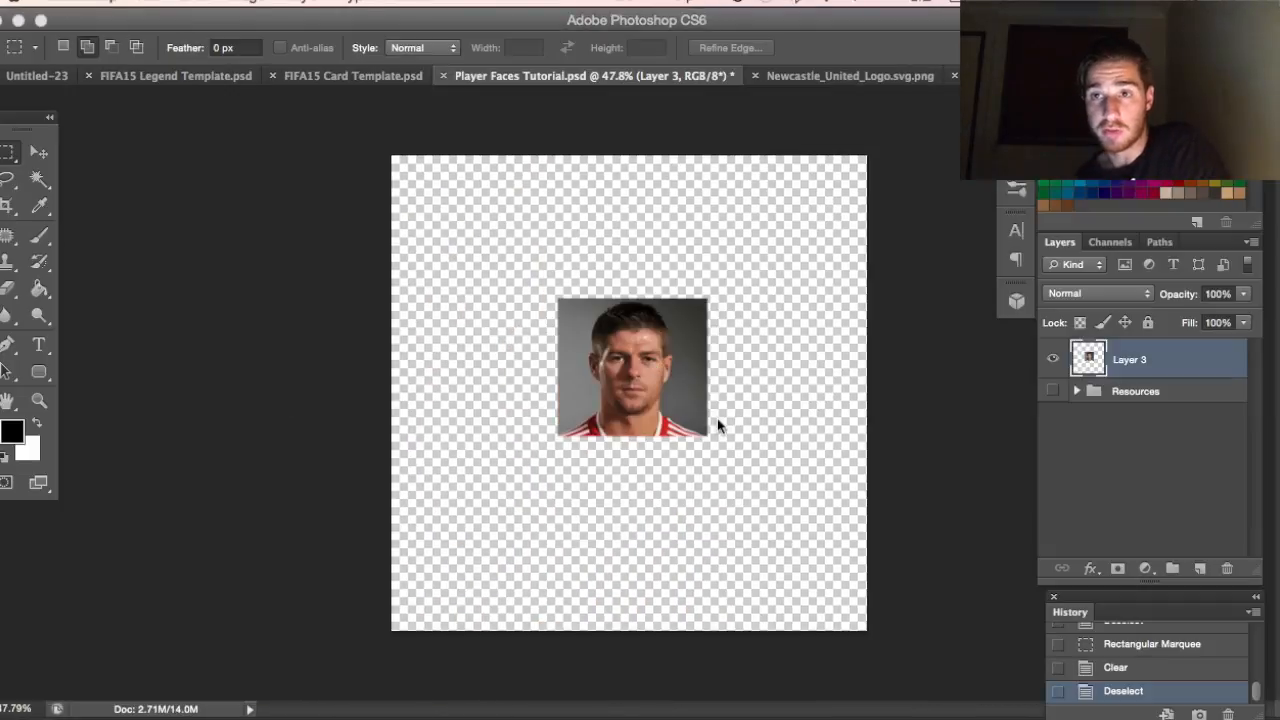
pyautogui.click(39, 400)
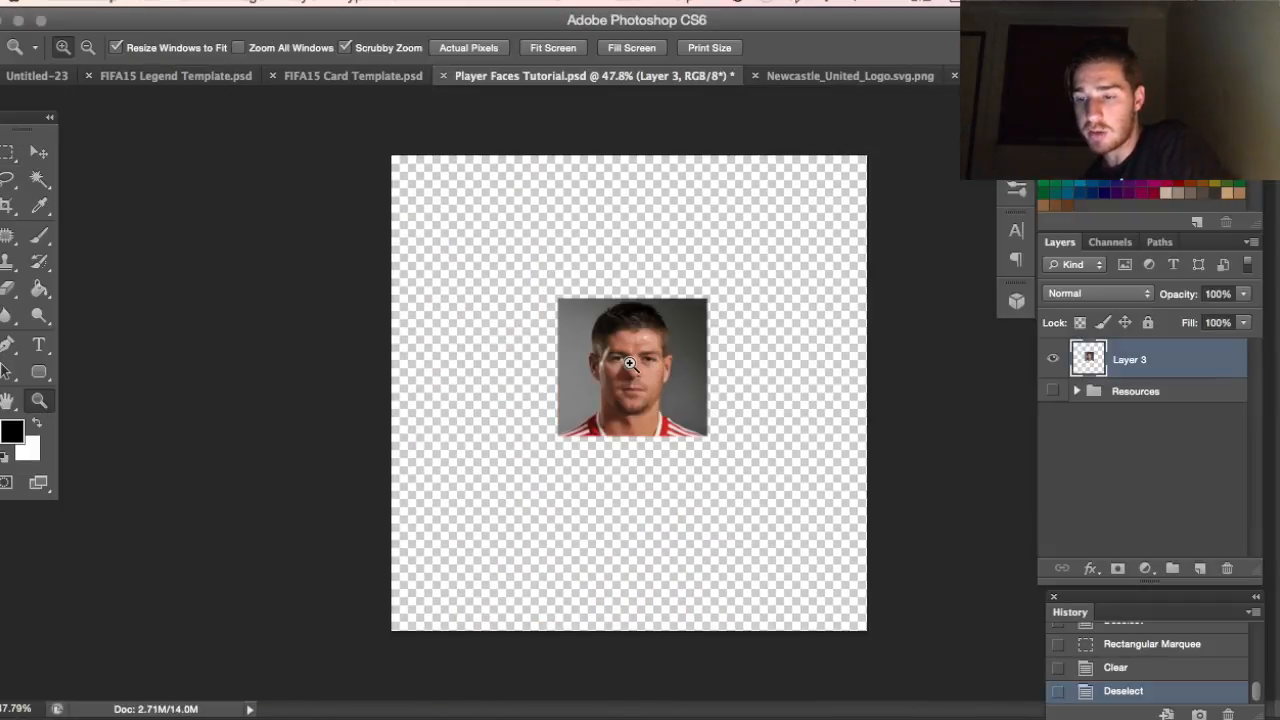
pyautogui.click(631, 366)
pyautogui.click(629, 363)
pyautogui.click(629, 363)
pyautogui.click(629, 363)
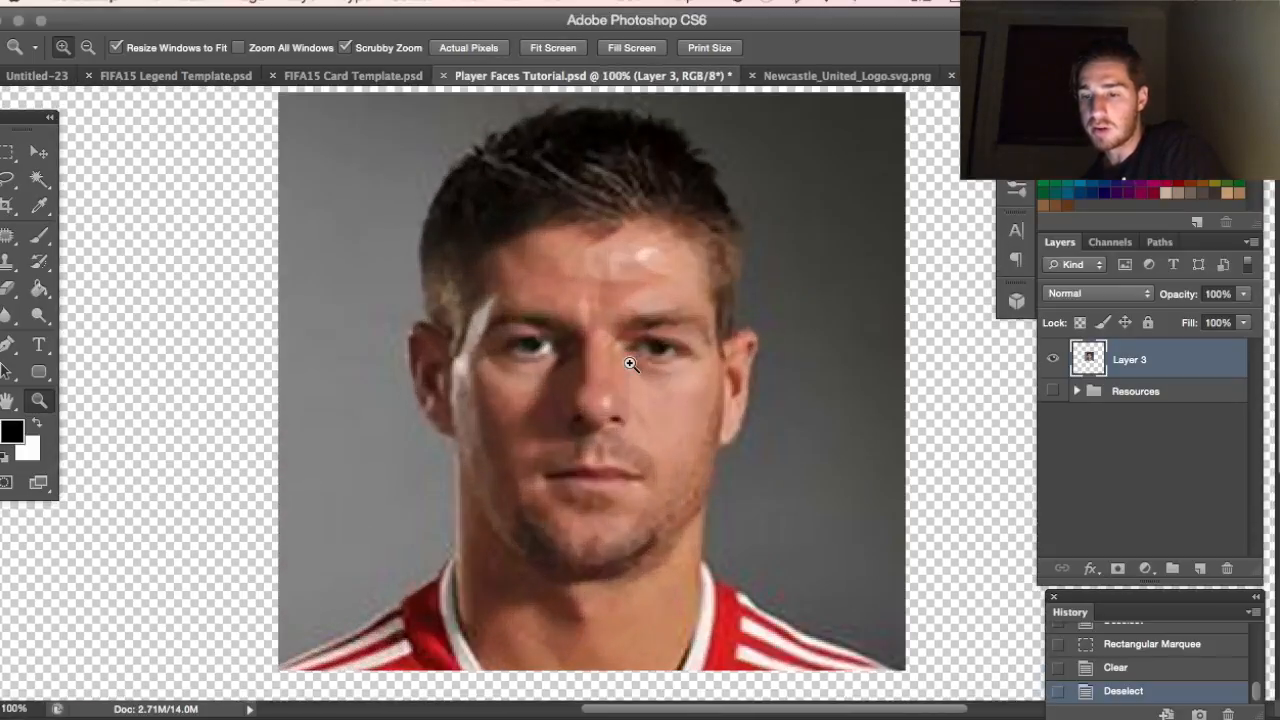
pyautogui.scroll(2, 630, 364)
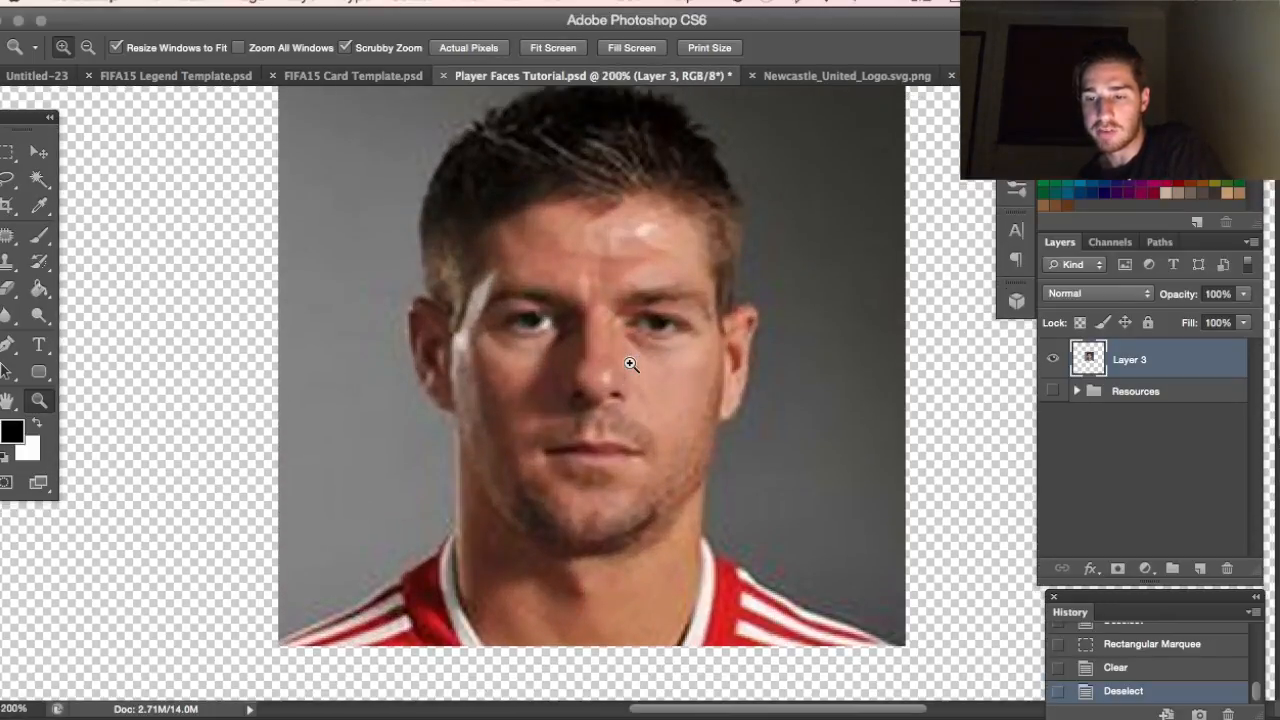
pyautogui.scroll(3, 631, 365)
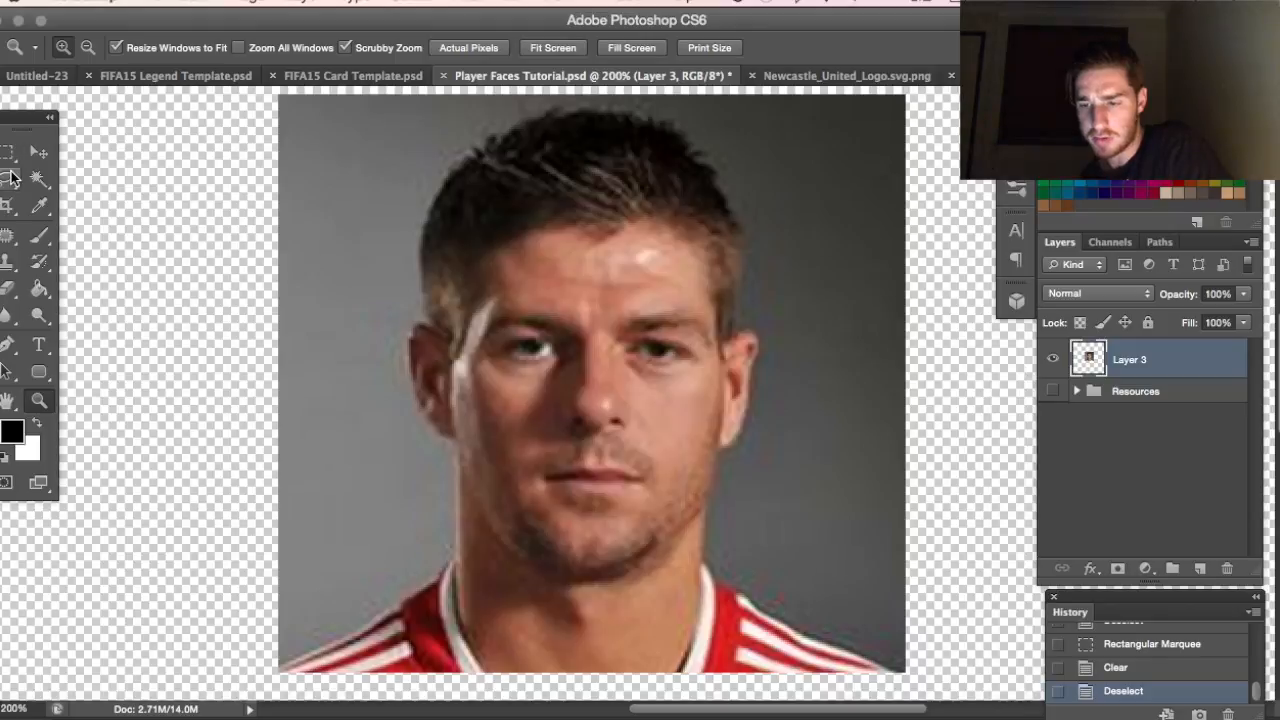
pyautogui.click(11, 177)
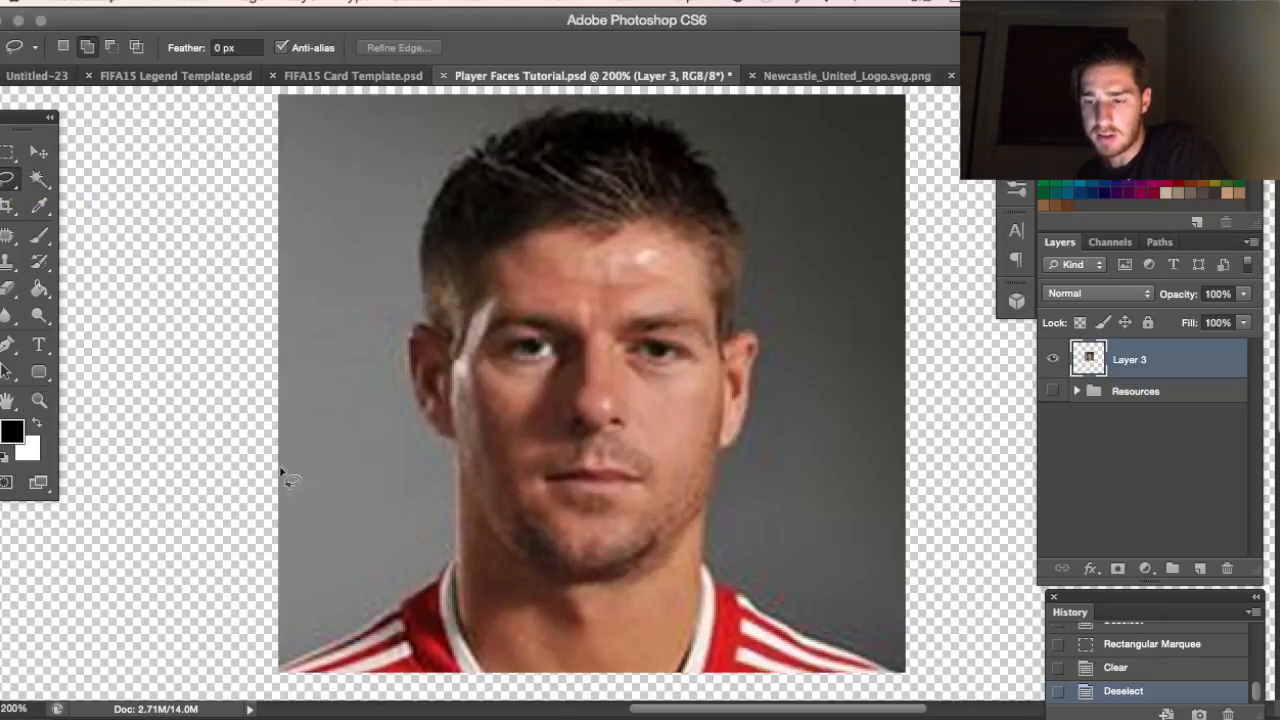
pyautogui.moveTo(293, 537)
pyautogui.mouseDown()
pyautogui.moveTo(420, 491)
pyautogui.moveTo(320, 457)
pyautogui.moveTo(297, 525)
pyautogui.mouseUp()
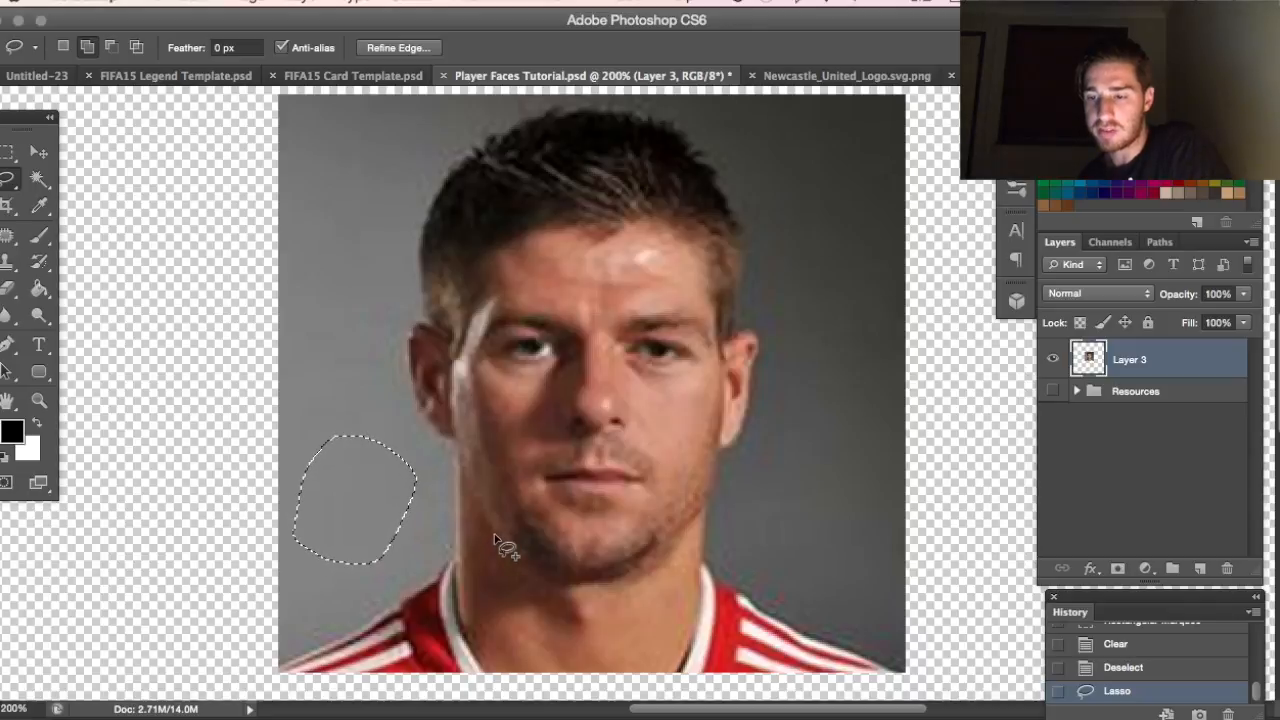
pyautogui.press('Delete')
pyautogui.press('super+d')
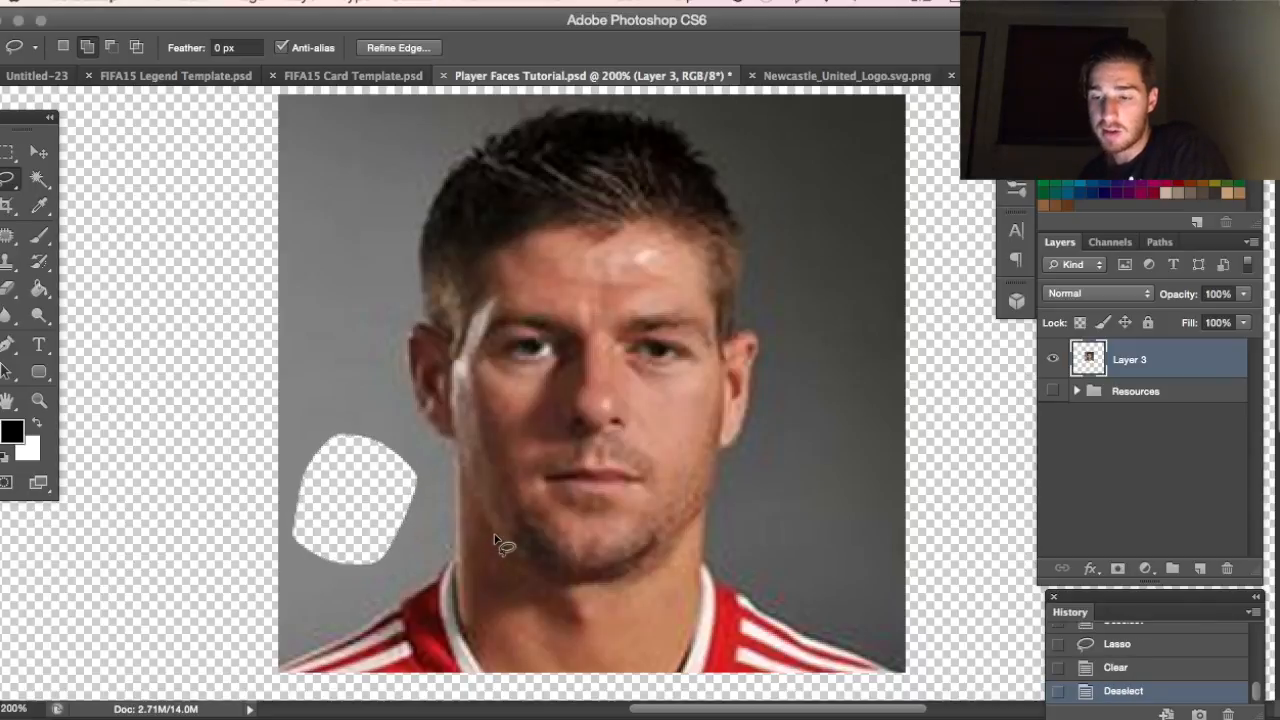
# - Undo the clearing of the lassoed background patch and drop the selection
pyautogui.press('super+z')
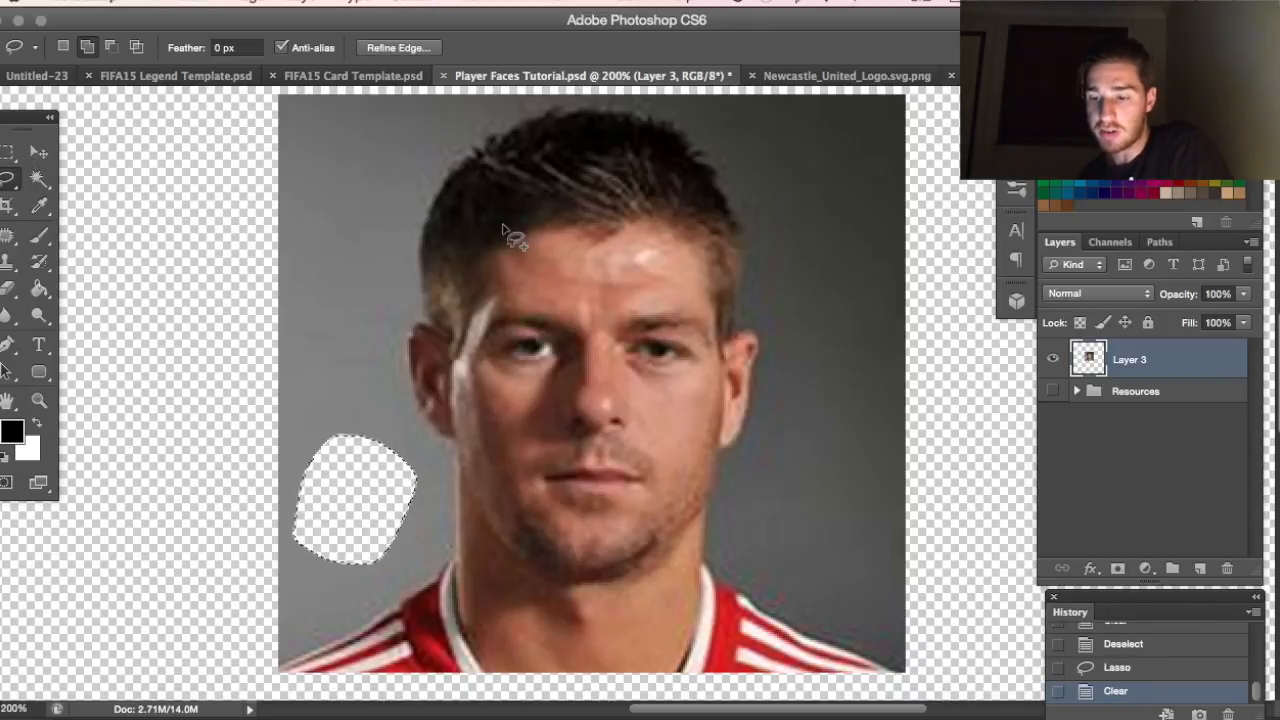
pyautogui.press('alt+super+z')
pyautogui.press('super+d')
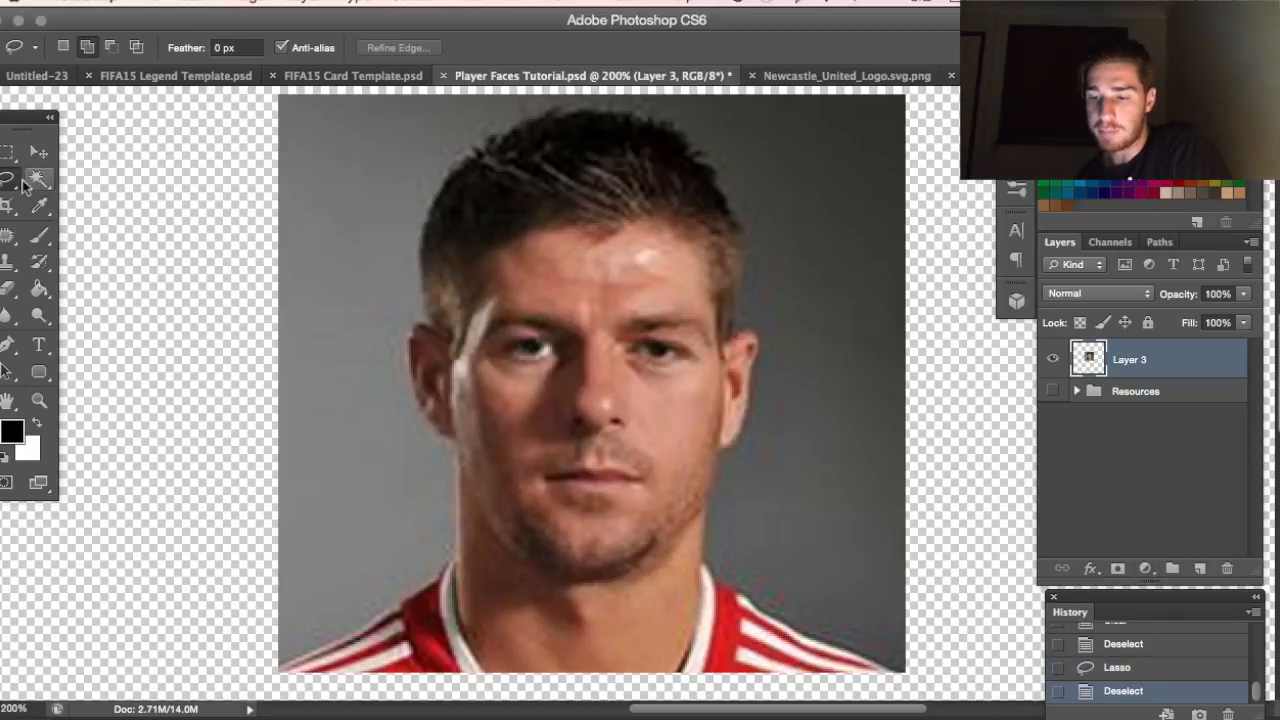
# - Delete the grey background above the left shoulder, along shirt and neck, with a Polygonal Lasso selection, and deselect
pyautogui.click(8, 178)
pyautogui.click(105, 212)
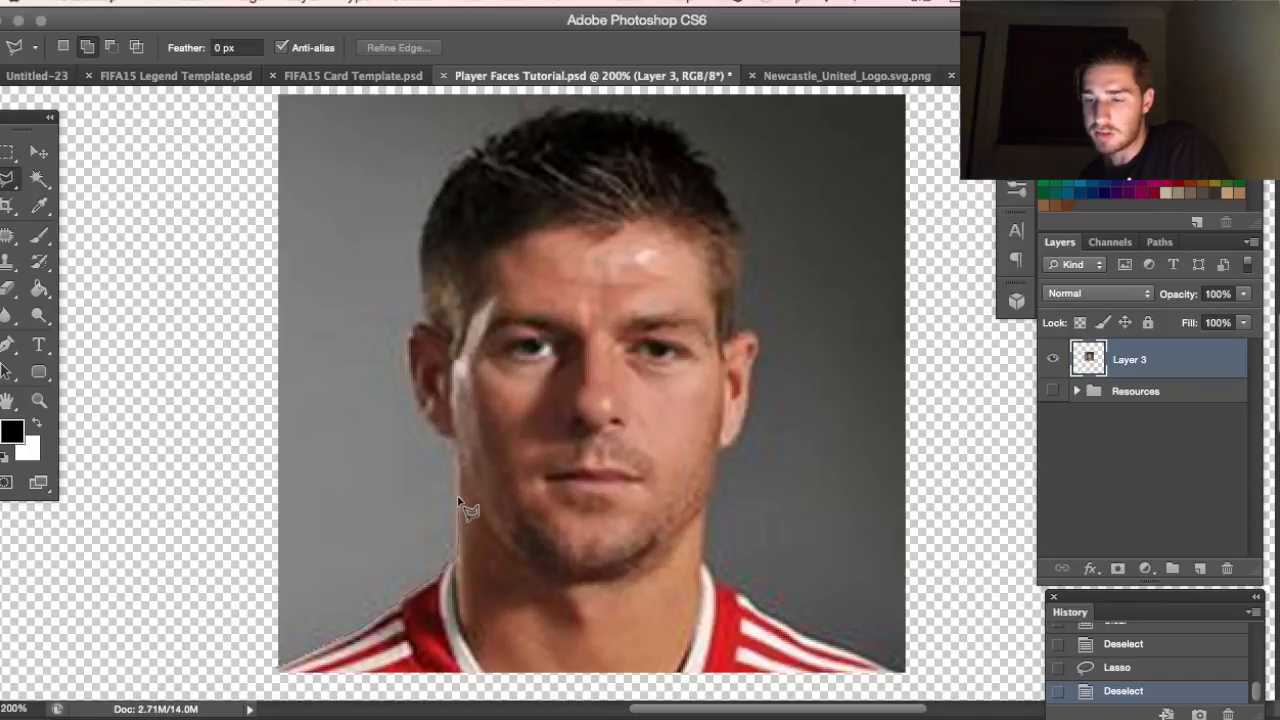
pyautogui.click(350, 466)
pyautogui.click(271, 463)
pyautogui.doubleClick(177, 520)
pyautogui.press('Delete')
pyautogui.press('super+d')
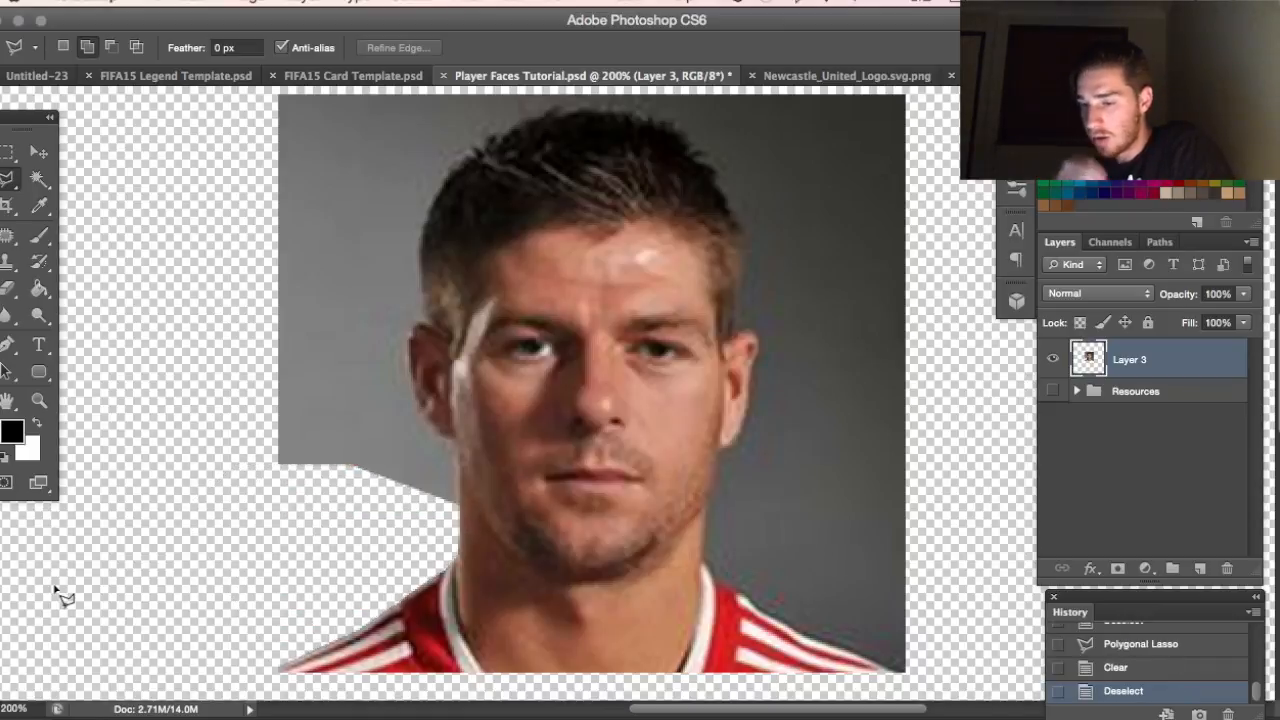
# - Delete the remaining grey background beside the upper neck and just under the left ear using freehand Lasso selections, deselecting after each
pyautogui.moveTo(8, 178); pyautogui.dragTo(60, 177)
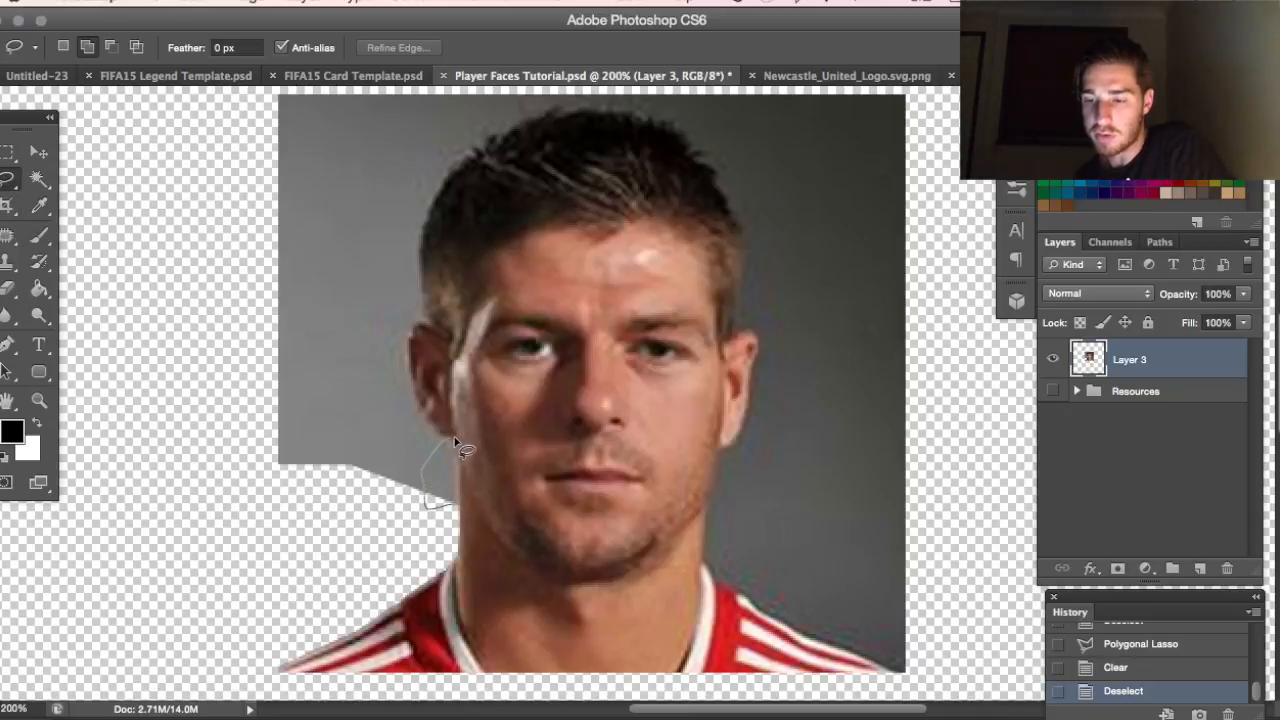
pyautogui.moveTo(460, 455); pyautogui.dragTo(458, 456)
pyautogui.press('Delete')
pyautogui.press('super+d')
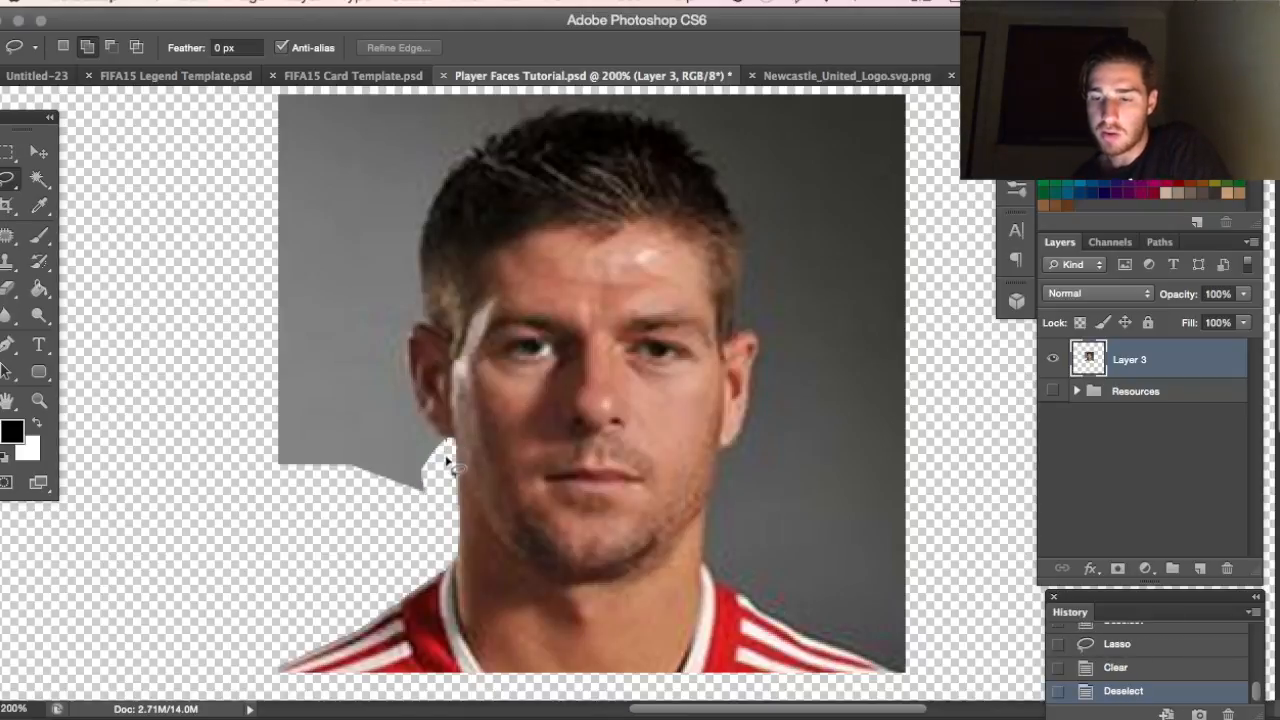
pyautogui.moveTo(437, 433); pyautogui.dragTo(450, 440)
pyautogui.press('Delete')
pyautogui.press('super+d')
pyautogui.scroll(2, 179, 351)
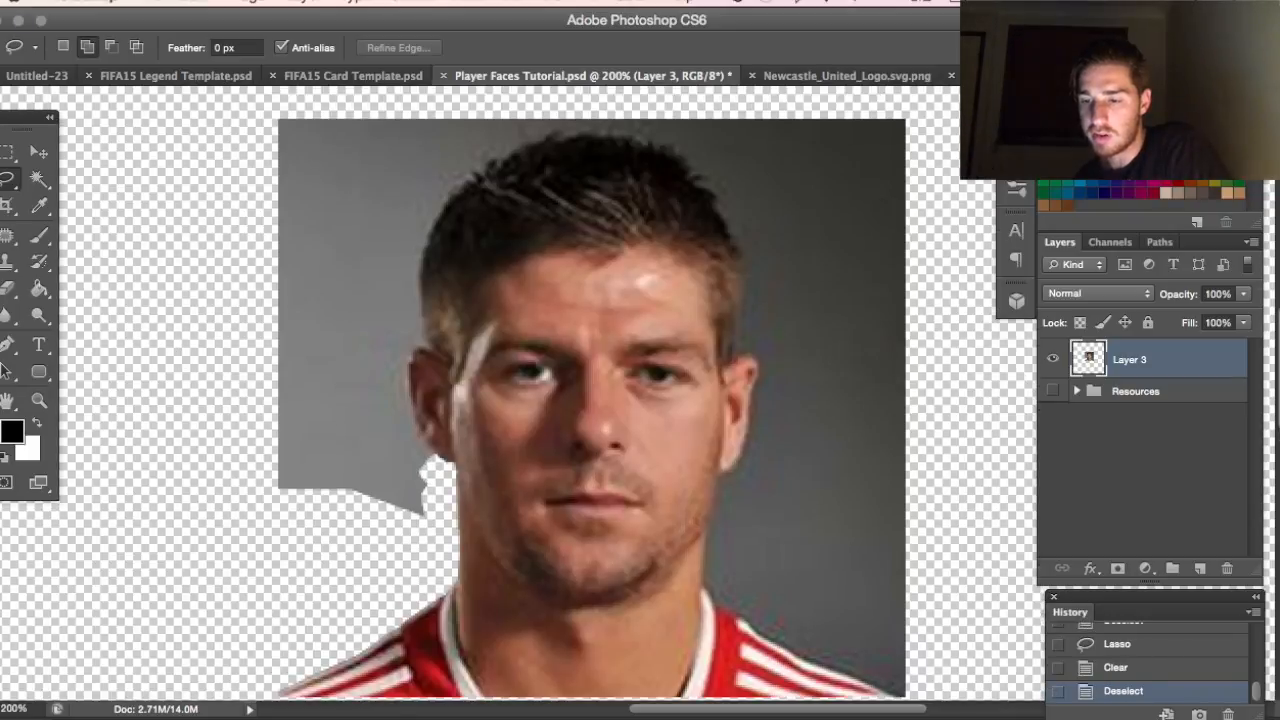
# - Delete the grey background around the ear and hair on the image's left side with a Polygonal Lasso selection, and deselect
pyautogui.moveTo(5, 193); pyautogui.dragTo(80, 194)
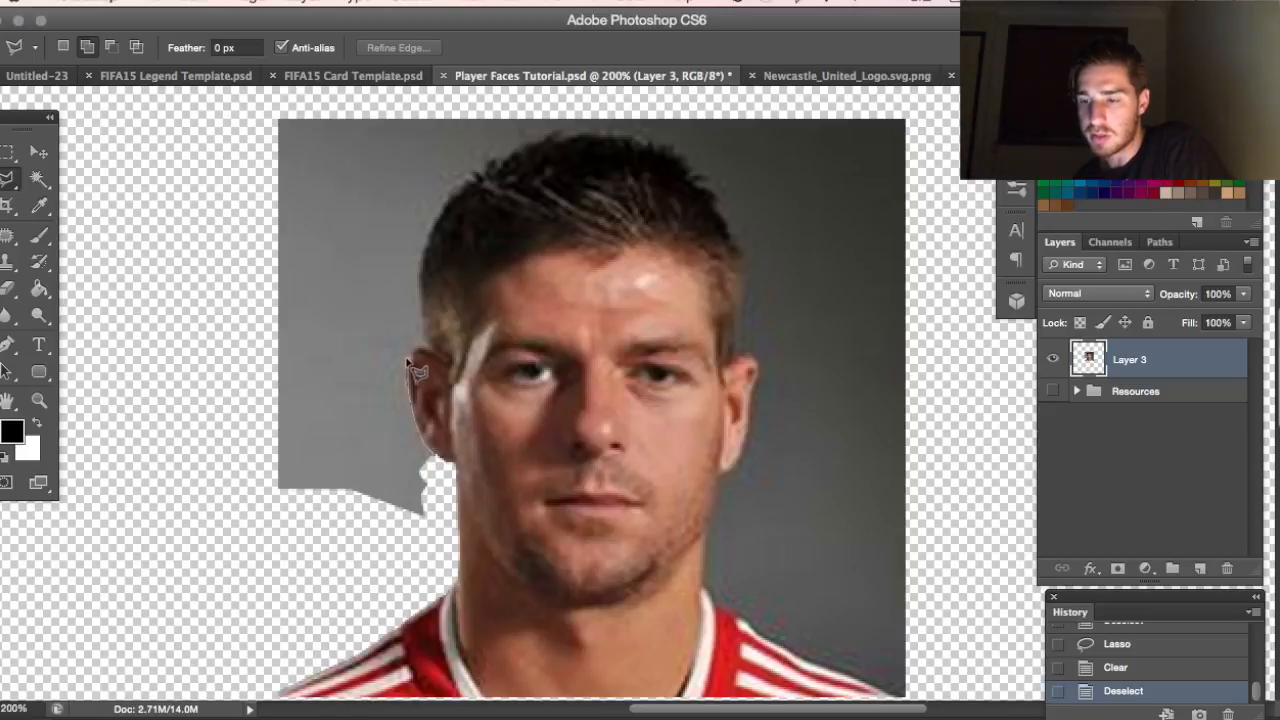
pyautogui.moveTo(433, 362)
pyautogui.mouseDown()
pyautogui.moveTo(422, 295)
pyautogui.moveTo(465, 185)
pyautogui.moveTo(600, 140)
pyautogui.mouseUp()
pyautogui.click(176, 100)
pyautogui.click(176, 300)
# - Delete the grey background beside the neck on the image's right side with freehand Lasso selections, deselecting after each
pyautogui.click(7, 178)
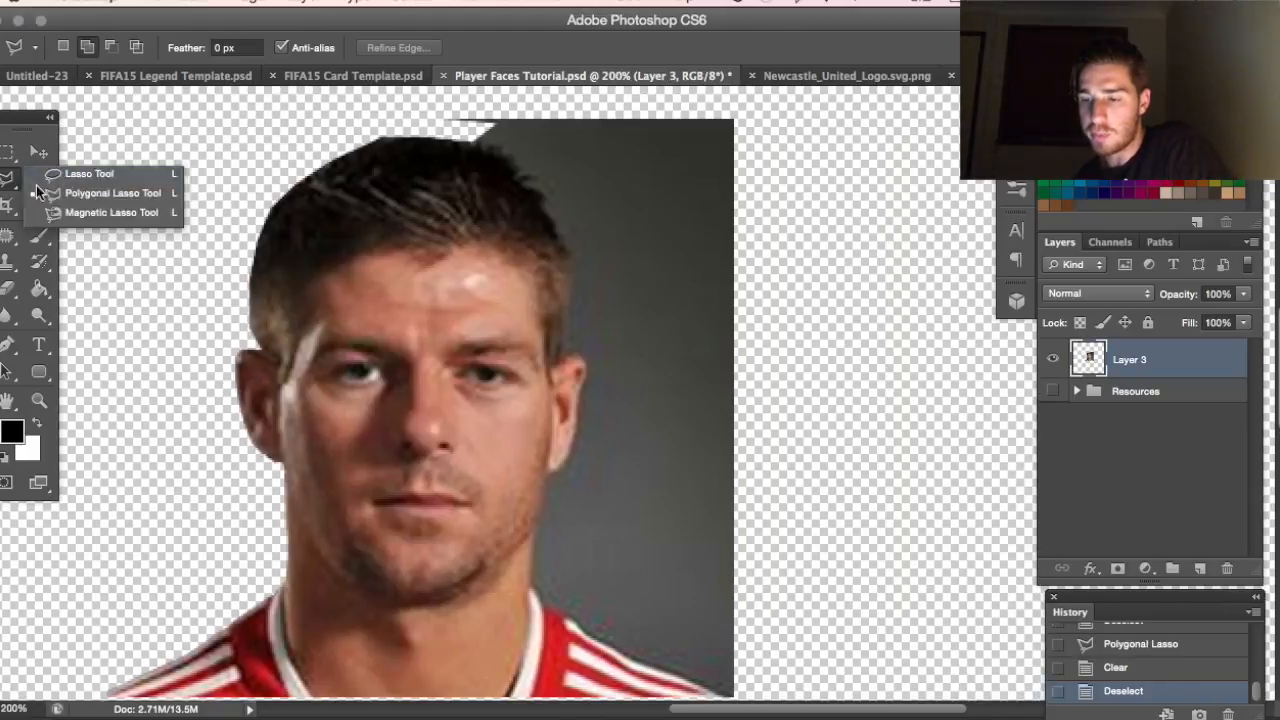
pyautogui.click(89, 174)
pyautogui.moveTo(532, 588)
pyautogui.mouseDown()
pyautogui.moveTo(543, 537)
pyautogui.moveTo(556, 592)
pyautogui.moveTo(746, 430)
pyautogui.moveTo(590, 535)
pyautogui.mouseUp()
pyautogui.press('BackSpace')
pyautogui.press('super+d')
pyautogui.press('BackSpace')
pyautogui.press('super+d')
pyautogui.press('BackSpace')
pyautogui.press('Left')
pyautogui.press('BackSpace')
pyautogui.press('super+d')
# - Delete the remaining background patches on the image's right side with close-up freehand Lasso selections, deselecting after each
pyautogui.click(7, 178)
pyautogui.click(39, 400)
pyautogui.click(471, 243)
pyautogui.click(7, 178)
pyautogui.scroll(-3, 480, 400)
pyautogui.moveTo(470, 612)
pyautogui.mouseDown()
pyautogui.moveTo(504, 540)
pyautogui.moveTo(585, 655)
pyautogui.mouseUp()
pyautogui.press('BackSpace')
pyautogui.press('super+d')
pyautogui.scroll(2, 586, 659)
pyautogui.moveTo(527, 416)
pyautogui.mouseDown()
pyautogui.moveTo(491, 213)
pyautogui.moveTo(932, 514)
pyautogui.mouseUp()
pyautogui.press('BackSpace')
pyautogui.press('super+d')
# - Rename the finished player cut-out layer to Gerrard
pyautogui.scroll(5, 932, 514)
pyautogui.click(39, 400)
pyautogui.rightClick(155, 392)
pyautogui.click(216, 401)
pyautogui.write('Gerrard')
pyautogui.press('Return')
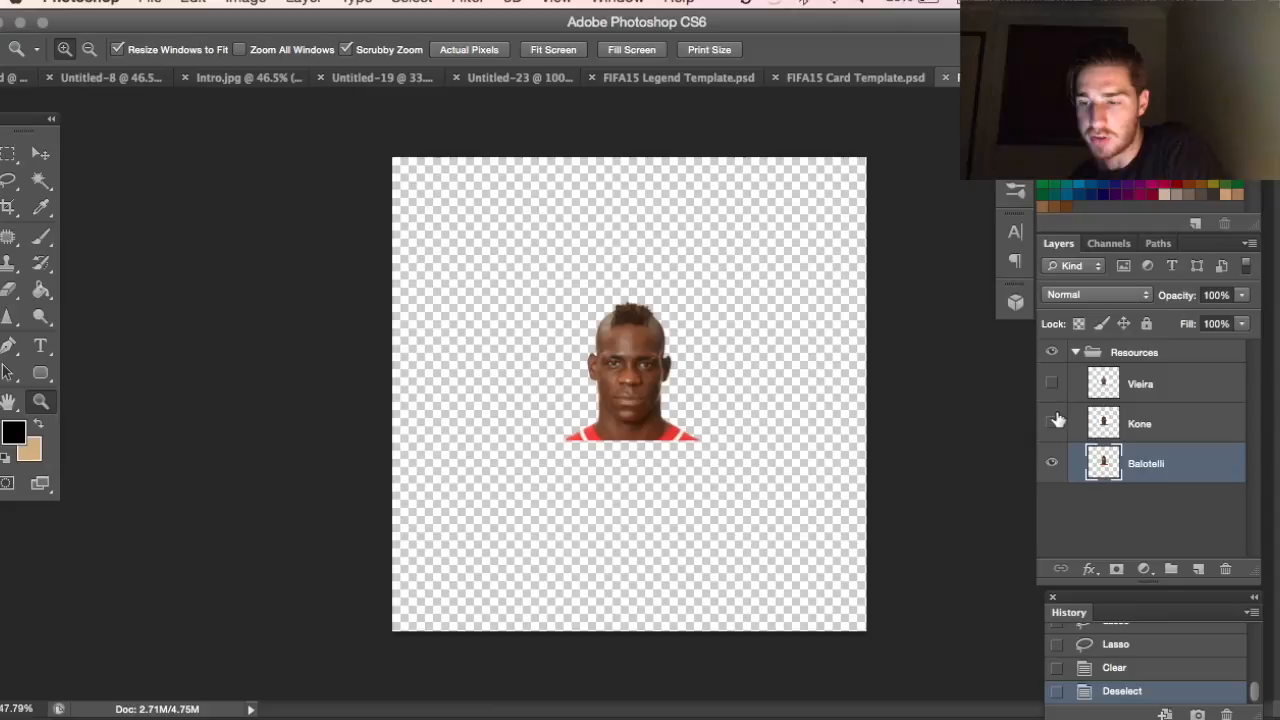
# - Show the Kone layer and delete its white background with a Magic Wand selection at tolerance 20, and deselect
pyautogui.click(1052, 424)
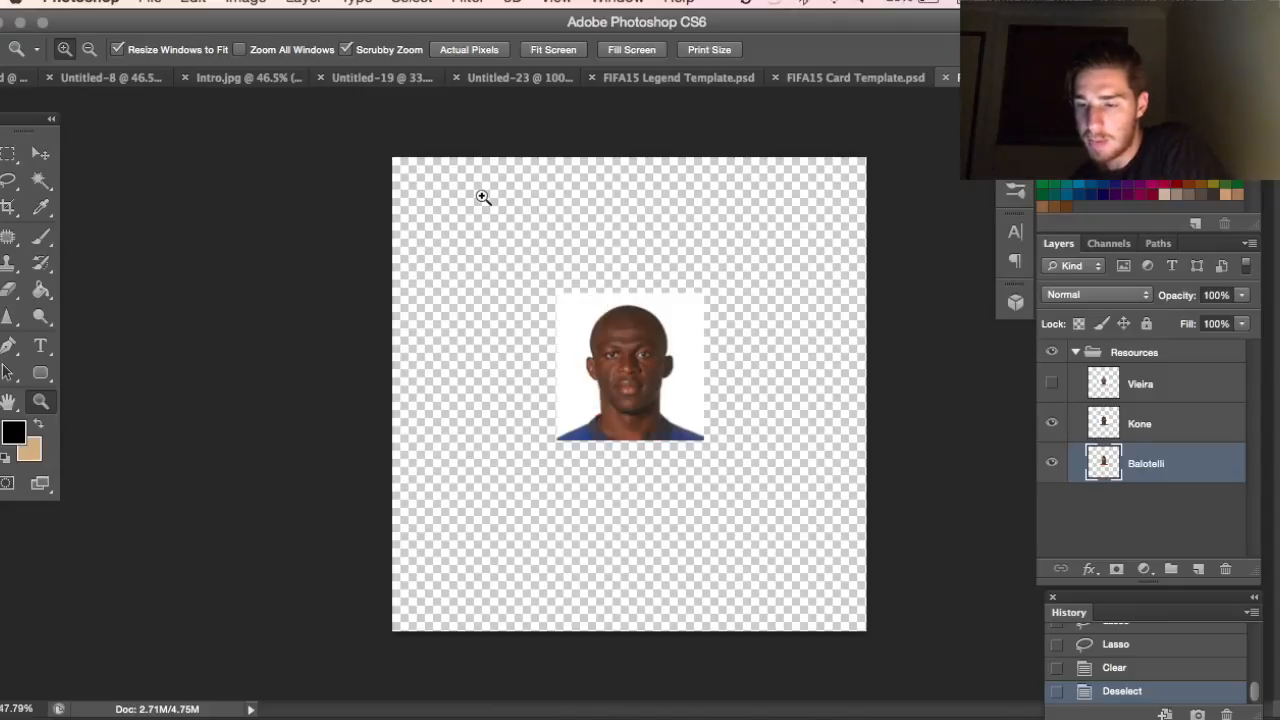
pyautogui.click(41, 180)
pyautogui.click(694, 340)
pyautogui.press('super+d')
pyautogui.click(1140, 424)
pyautogui.click(694, 341)
pyautogui.press('BackSpace')
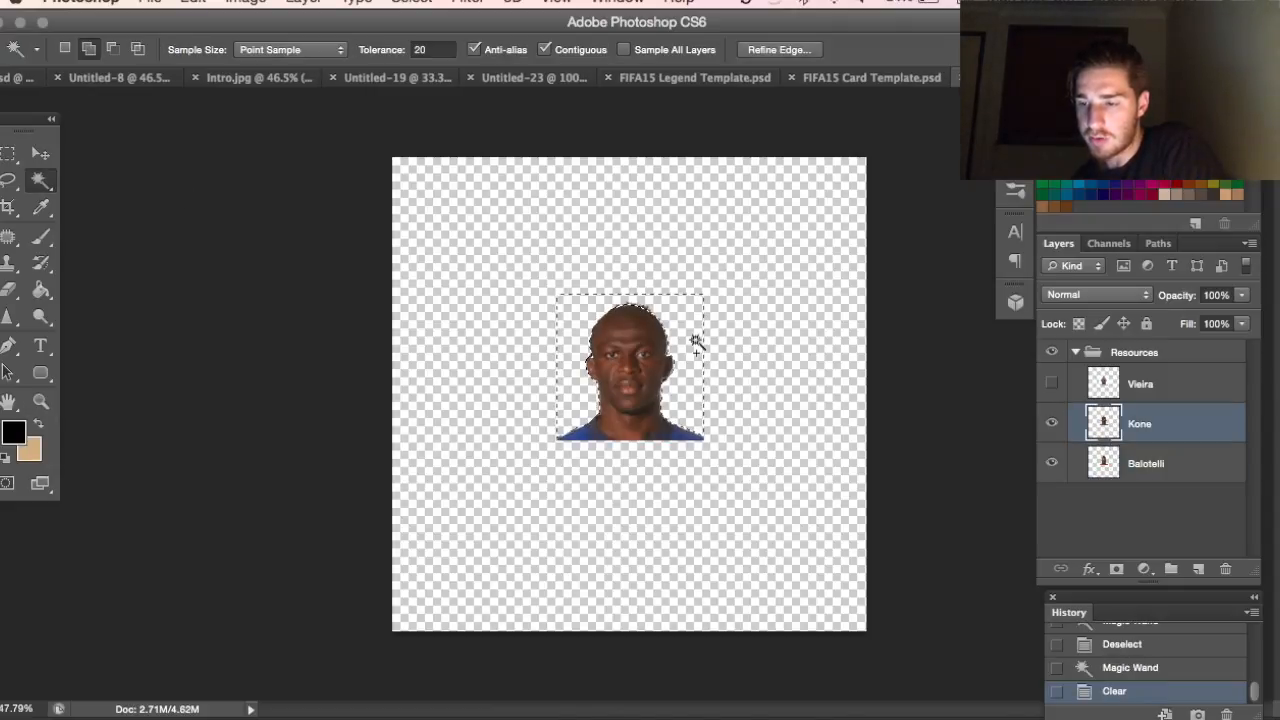
pyautogui.press('super+d')
# - Compare the Kone cut-out with the Balotelli face beneath by toggling the Kone layer's visibility at 100% zoom
pyautogui.click(41, 401)
pyautogui.moveTo(657, 423); pyautogui.dragTo(663, 428)
pyautogui.click(1052, 424)
pyautogui.click(1052, 424)
pyautogui.click(1052, 424)
pyautogui.click(1052, 424)
pyautogui.click(1052, 424)
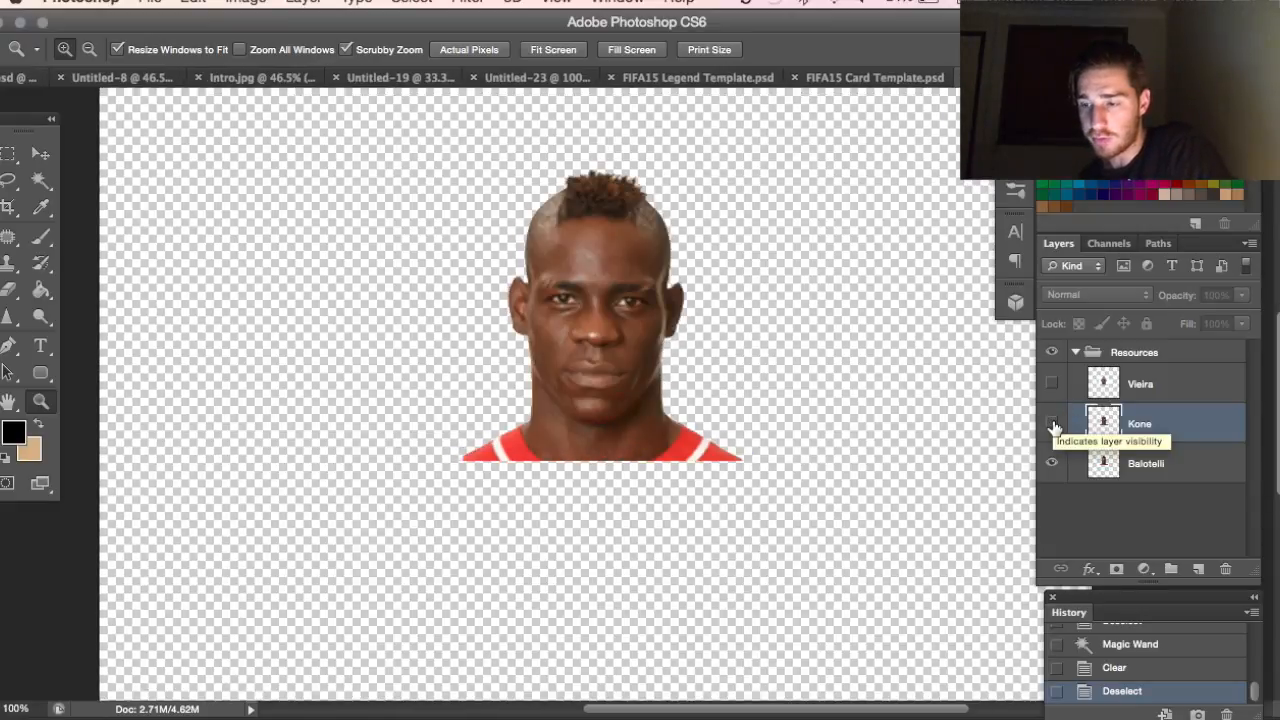
pyautogui.click(1052, 424)
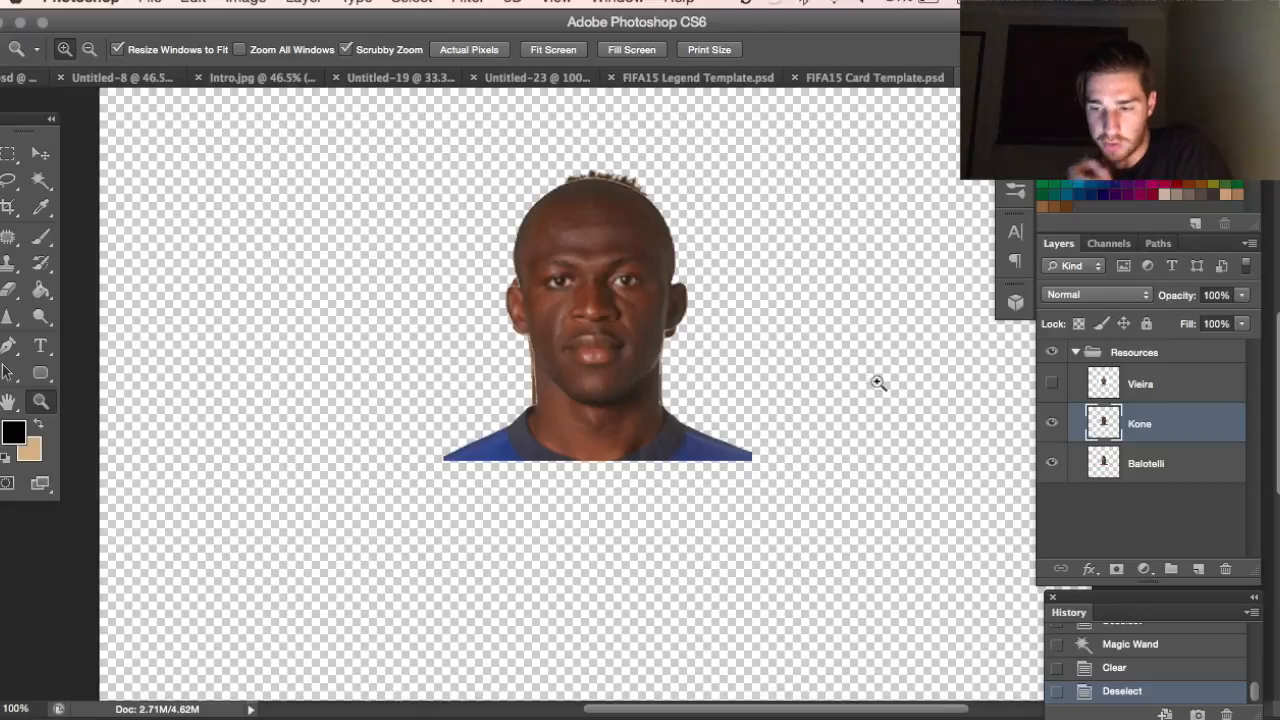
# - Hide the Balotelli layer and select the neck, face and lips on the Kone layer with the Magic Wand
pyautogui.rightClick(1182, 436)
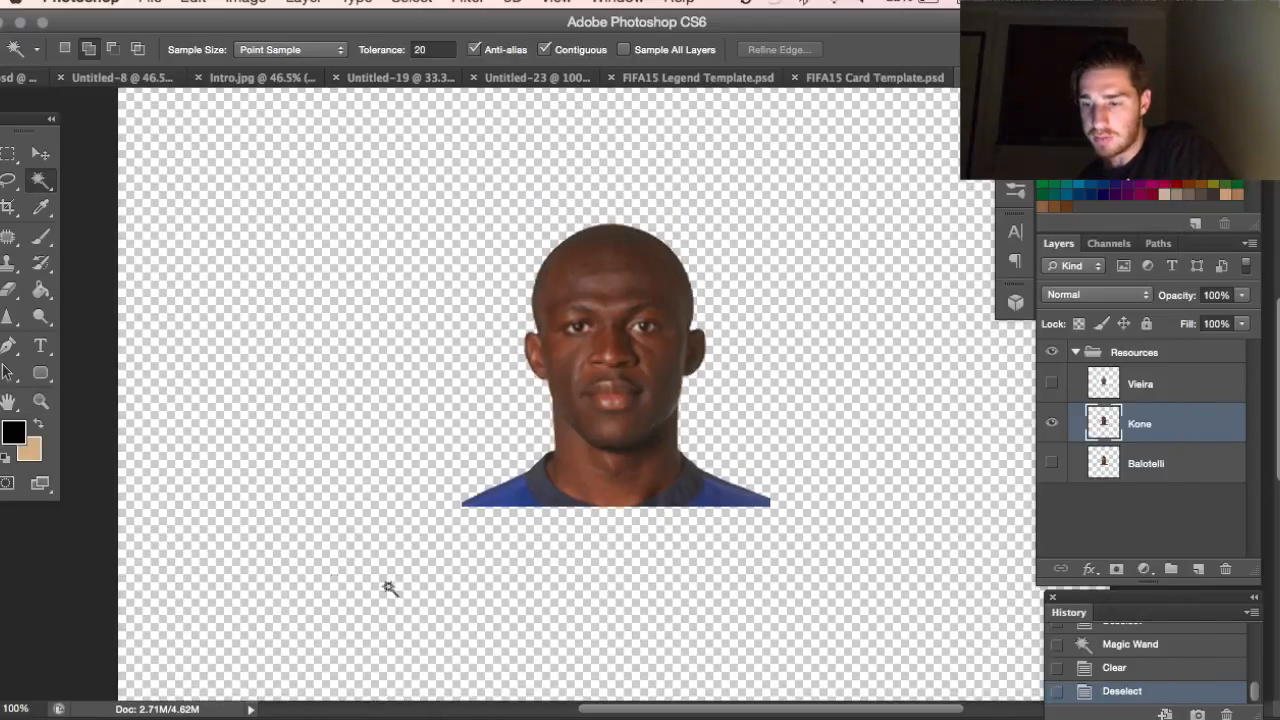
pyautogui.click(38, 402)
pyautogui.click(716, 360)
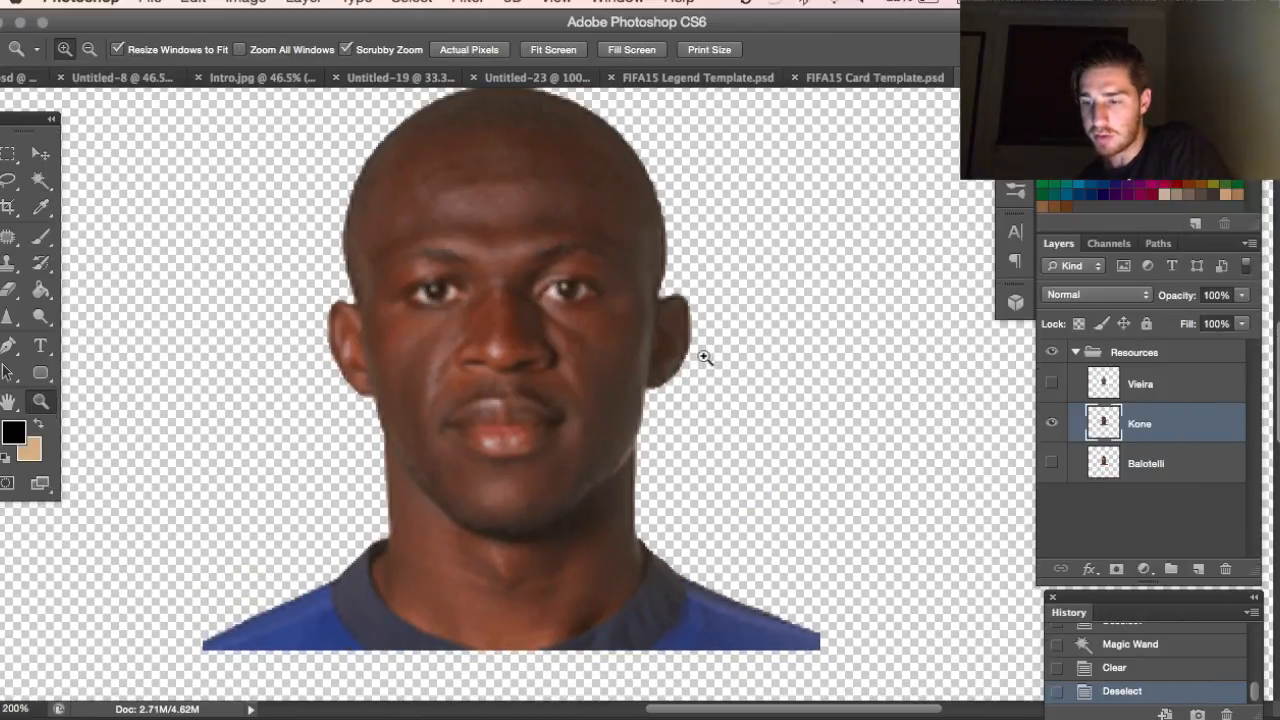
pyautogui.click(41, 180)
pyautogui.click(449, 555)
pyautogui.click(404, 575)
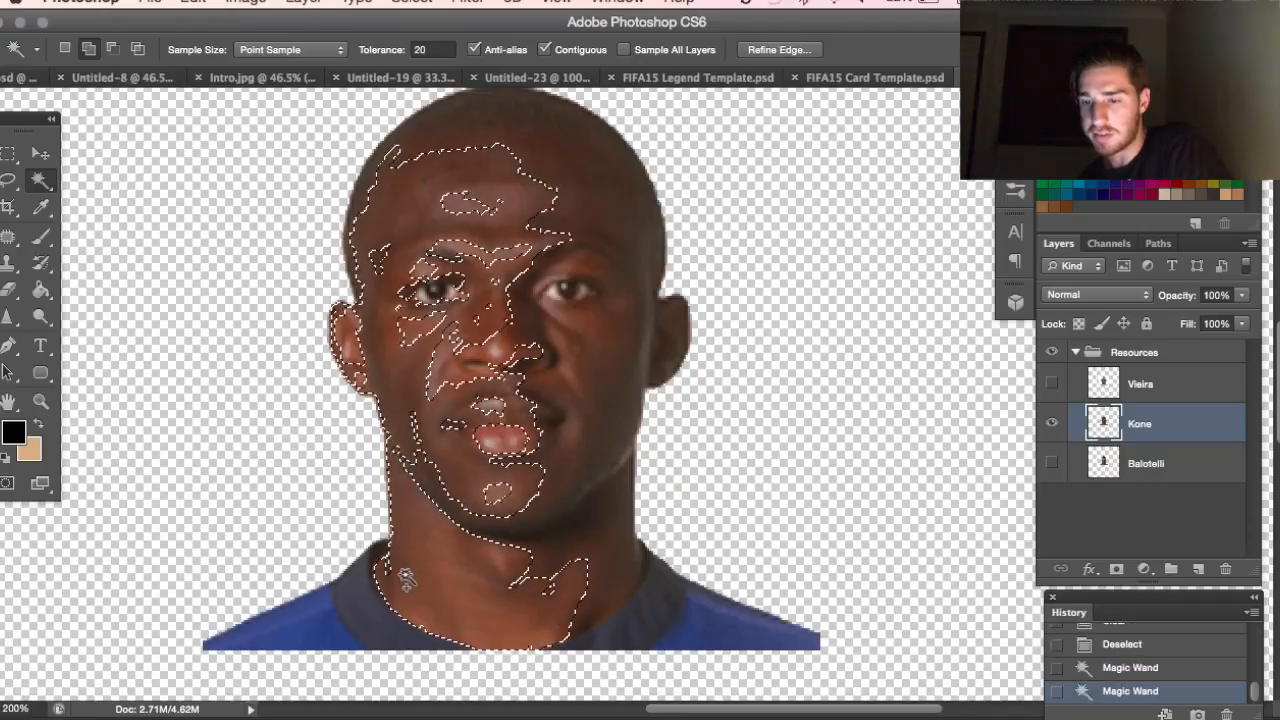
pyautogui.click(397, 574)
pyautogui.click(580, 574)
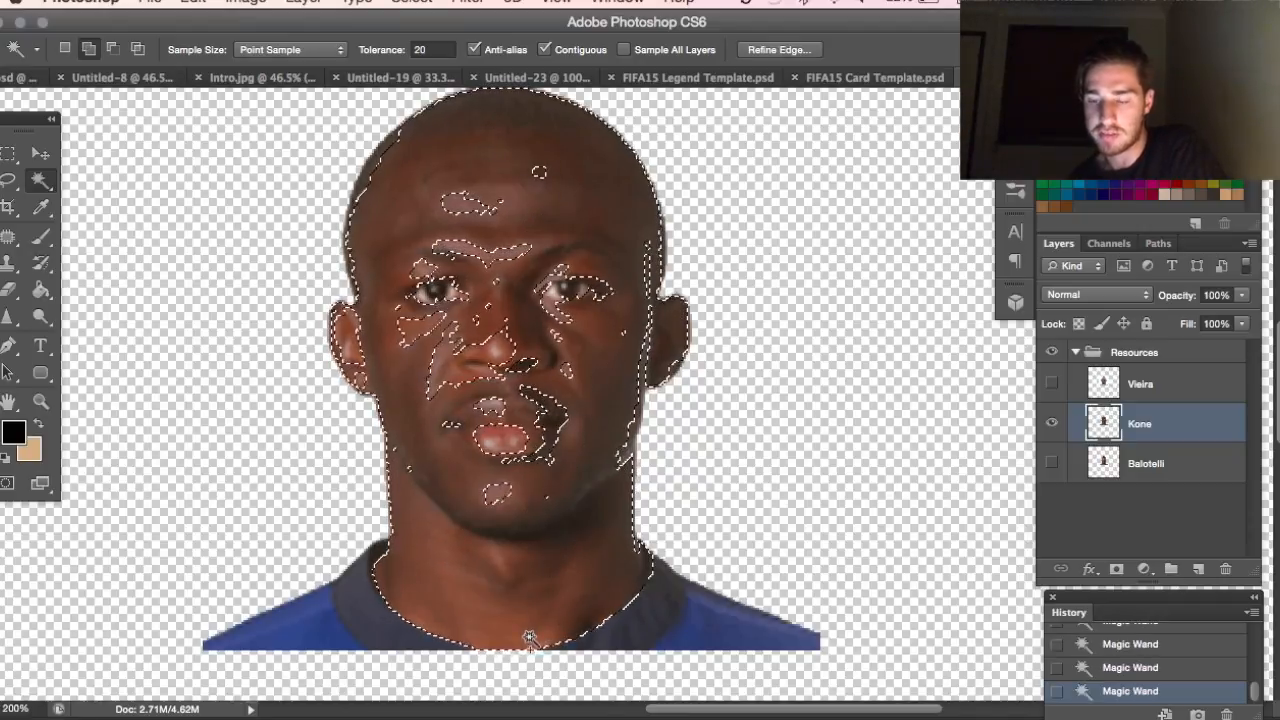
pyautogui.click(506, 440)
# - Add the whole head to the selection with the freehand Lasso, delete it to leave Kone's shirt, and show the Balotelli layer
pyautogui.click(9, 181)
pyautogui.click(89, 49)
pyautogui.moveTo(395, 545)
pyautogui.mouseDown()
pyautogui.moveTo(337, 441)
pyautogui.moveTo(272, 231)
pyautogui.moveTo(452, 41)
pyautogui.moveTo(569, 38)
pyautogui.moveTo(725, 146)
pyautogui.moveTo(732, 408)
pyautogui.moveTo(639, 520)
pyautogui.moveTo(644, 543)
pyautogui.moveTo(534, 594)
pyautogui.mouseUp()
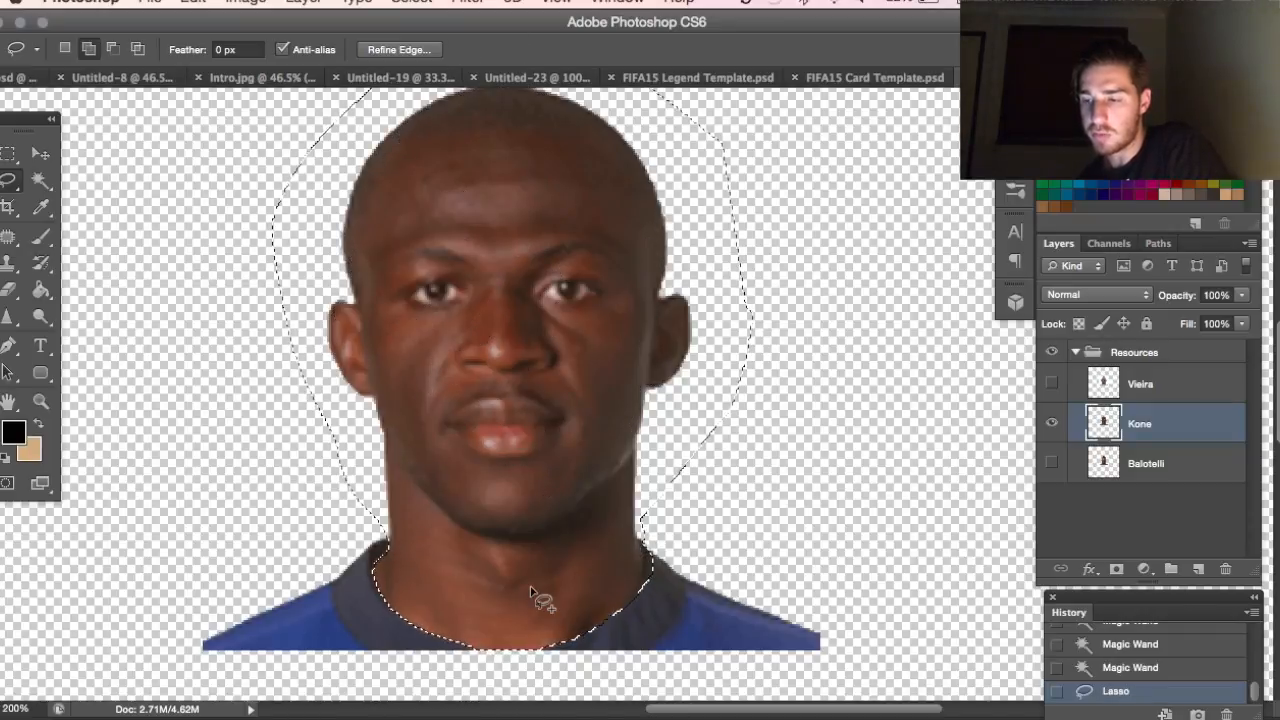
pyautogui.press('BackSpace')
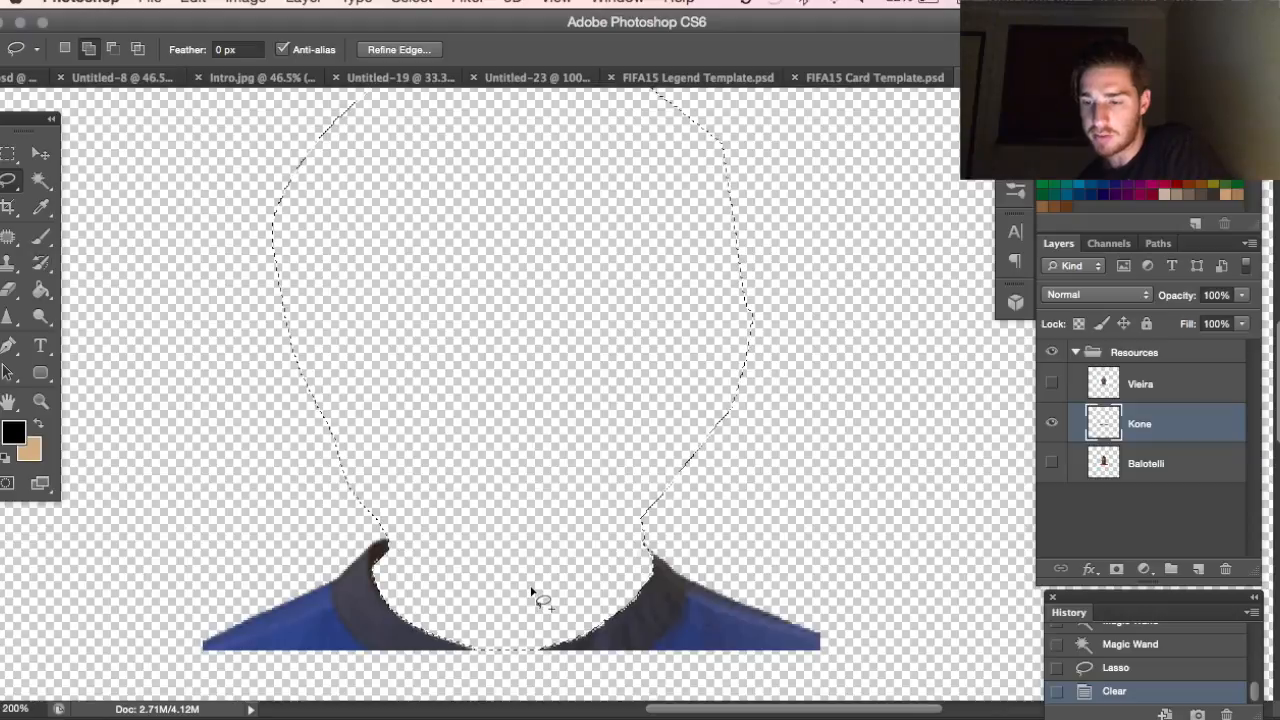
pyautogui.press('super+d')
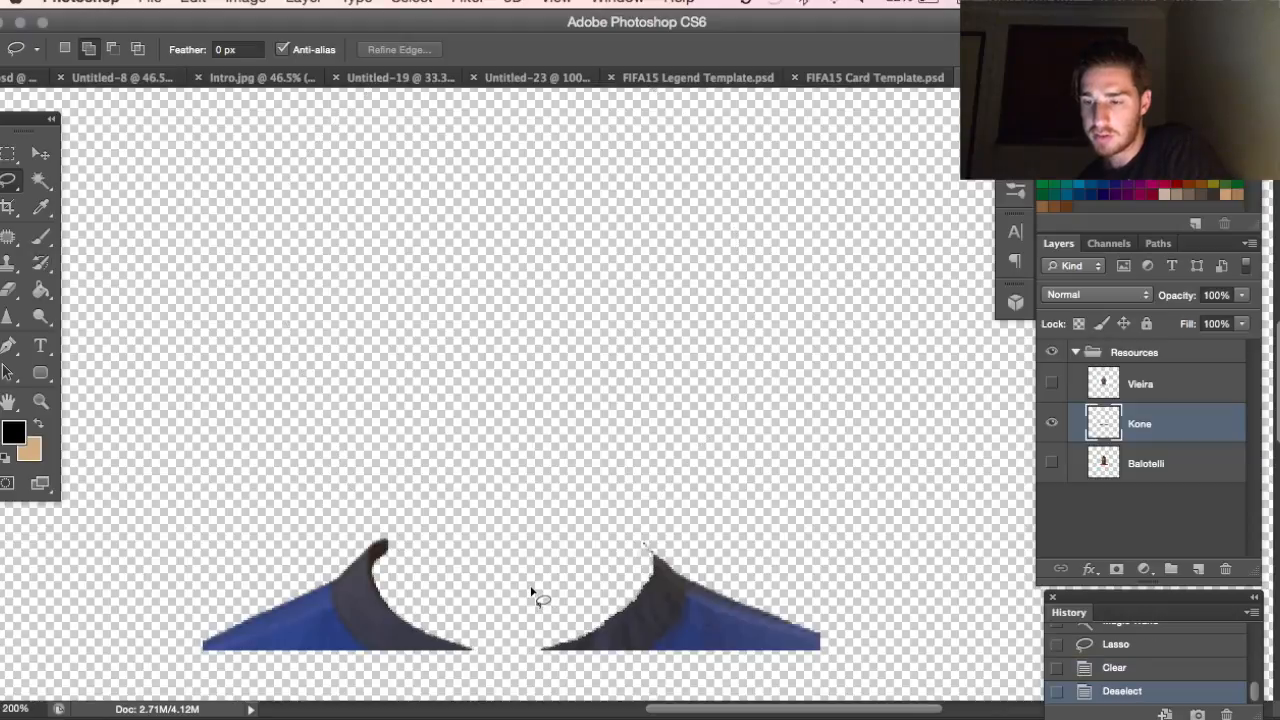
pyautogui.click(1051, 456)
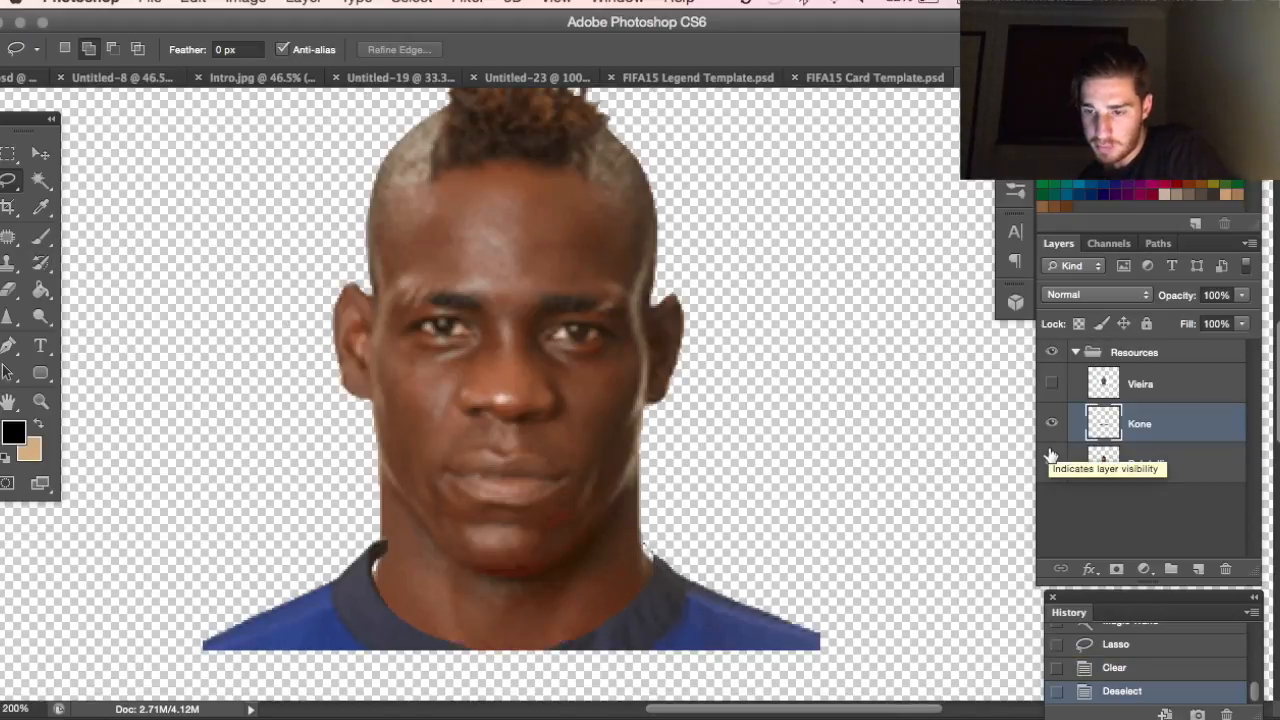
pyautogui.click(1150, 462)
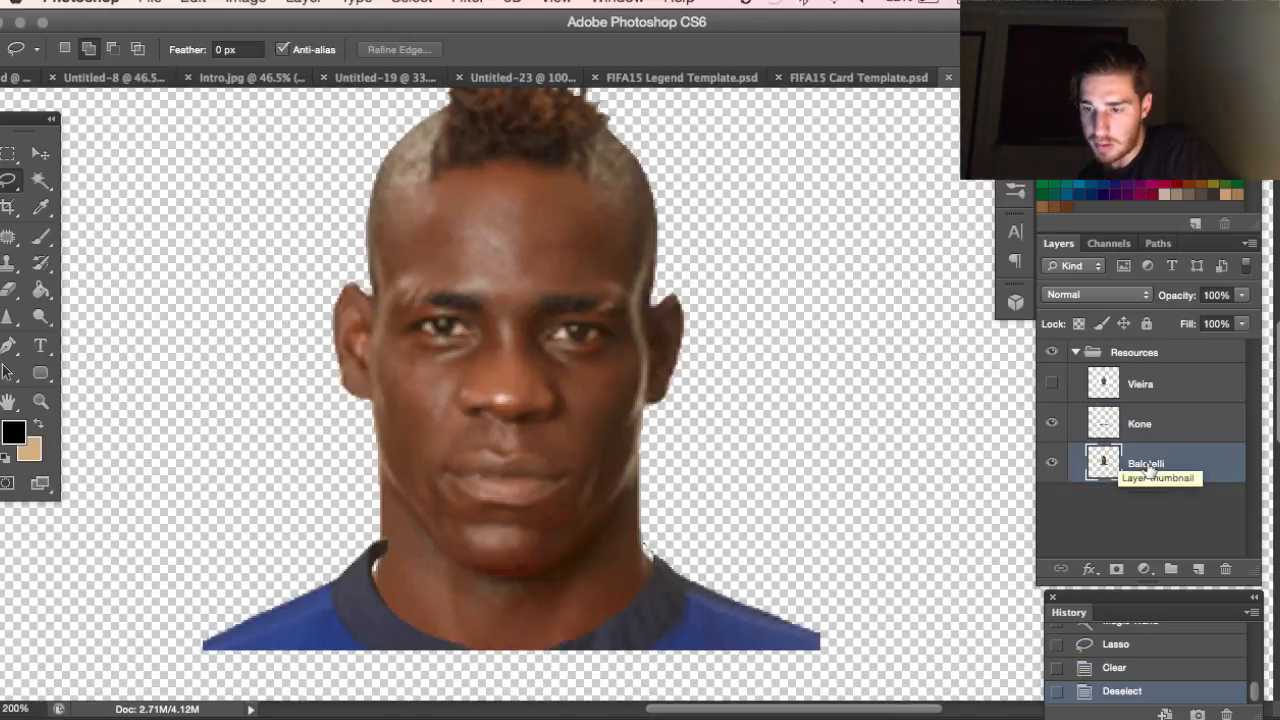
pyautogui.click(41, 154)
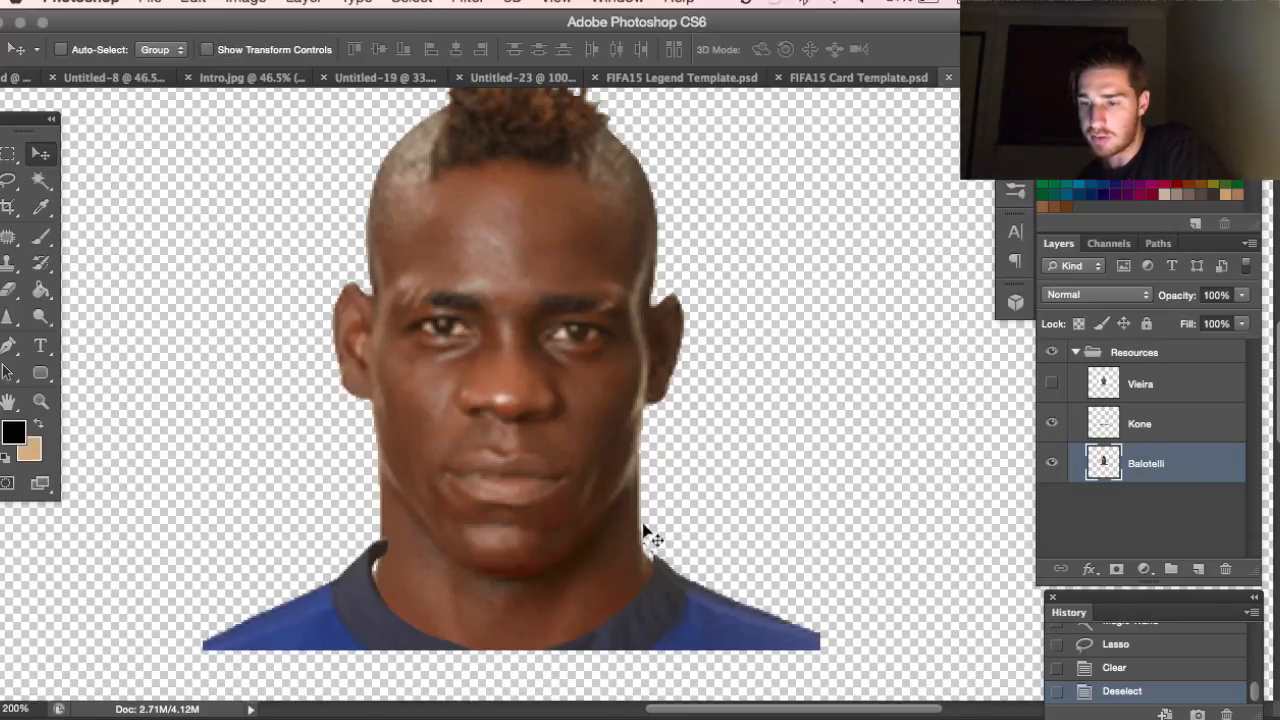
pyautogui.moveTo(560, 600); pyautogui.dragTo(576, 632)
pyautogui.press('super+z')
# - Nudge the Kone shirt layer until its collar lines up with Balotelli's neck and covers the red shirt
pyautogui.click(1143, 420)
pyautogui.press('Up')
pyautogui.press('Right')
pyautogui.press('Right')
pyautogui.press('Up')
pyautogui.press('Up')
pyautogui.press('Right')
pyautogui.press('Right')
pyautogui.press('Up')
pyautogui.press('Up')
pyautogui.press('Up')
pyautogui.press('Left')
pyautogui.press('Left')
pyautogui.press('Right')
pyautogui.press('Right')
pyautogui.press('Right')
pyautogui.press('Left')
pyautogui.press('Left')
pyautogui.press('Left')
pyautogui.press('Down')
pyautogui.press('Down')
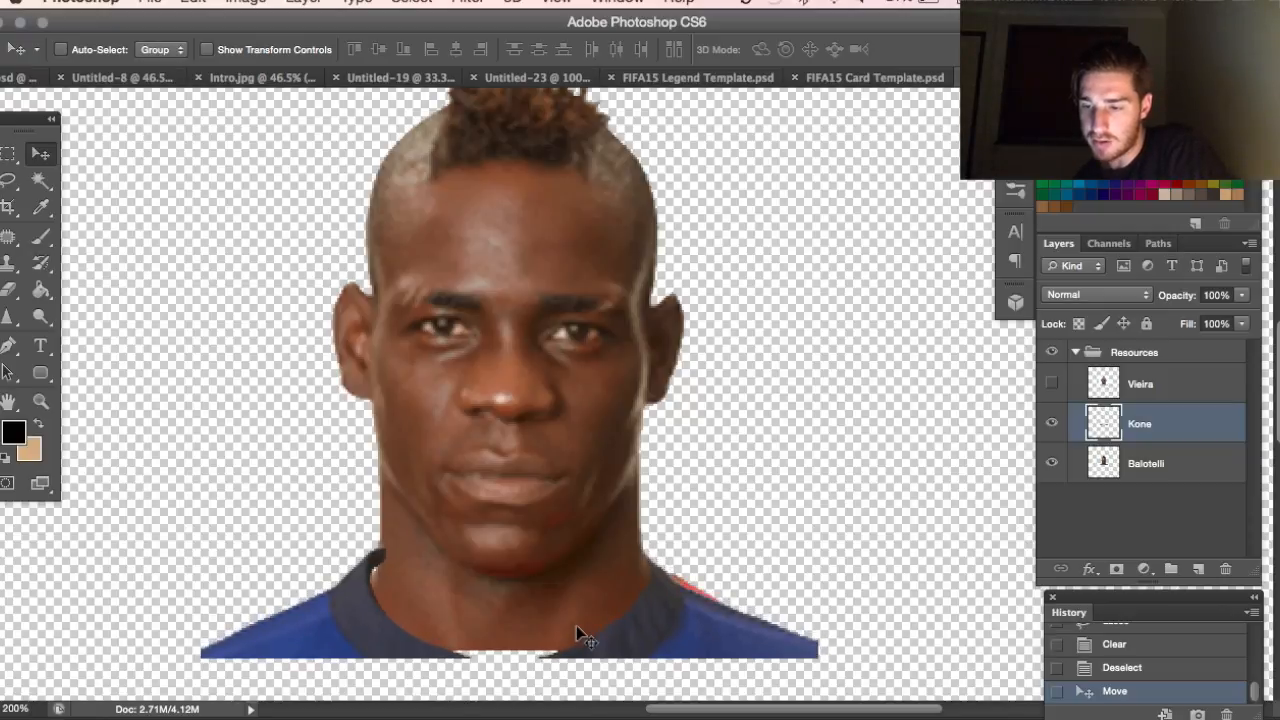
pyautogui.press('Up')
pyautogui.press('Right')
# - Scale the Kone shirt down to about 97.36% width and 98.21% height with Free Transform
pyautogui.press('super+t')
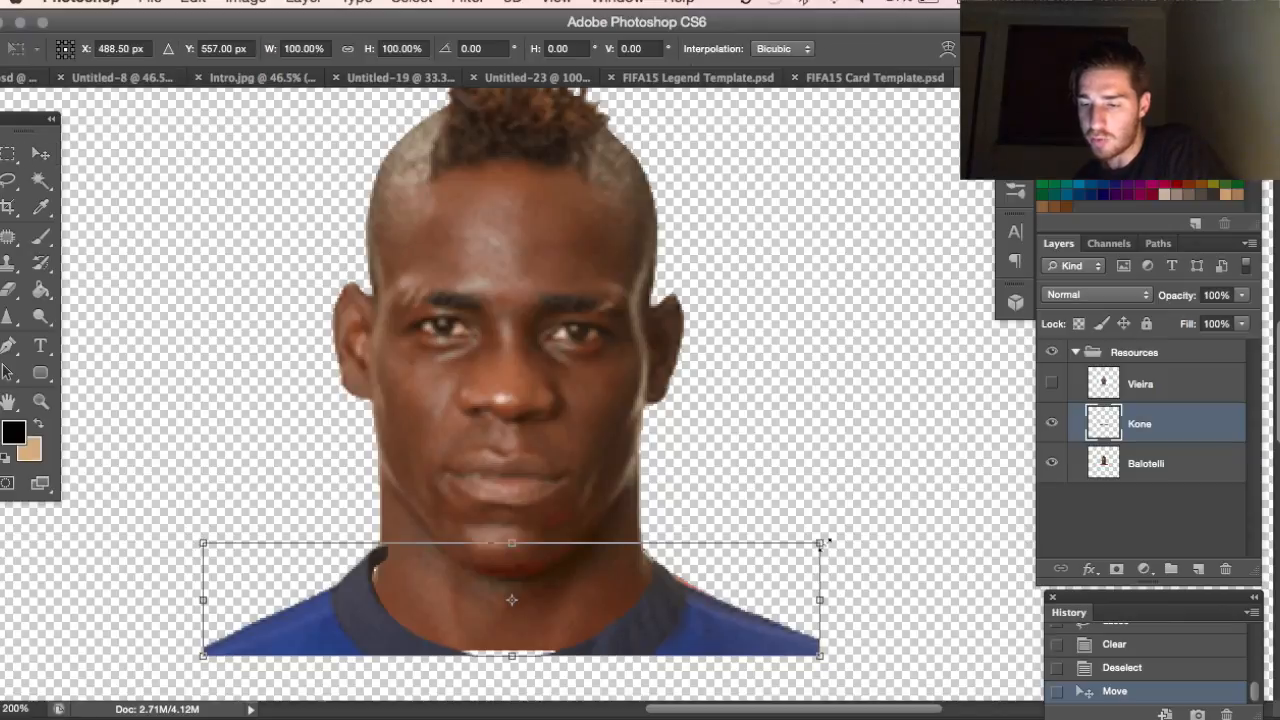
pyautogui.moveTo(821, 542); pyautogui.dragTo(812, 546)
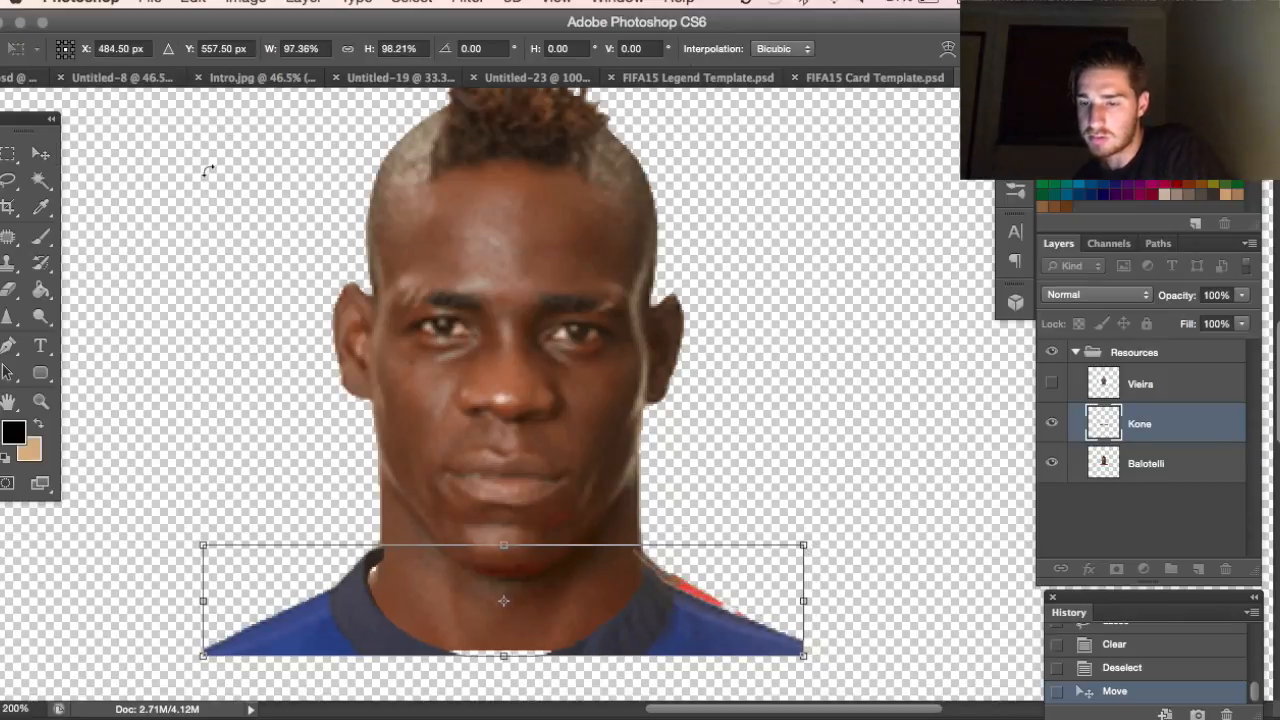
pyautogui.click(34, 158)
pyautogui.press('Return')
# - Nudge the scaled shirt to the right and slightly up to centre it under the neck
pyautogui.press('Right')
pyautogui.press('Right')
pyautogui.press('Right')
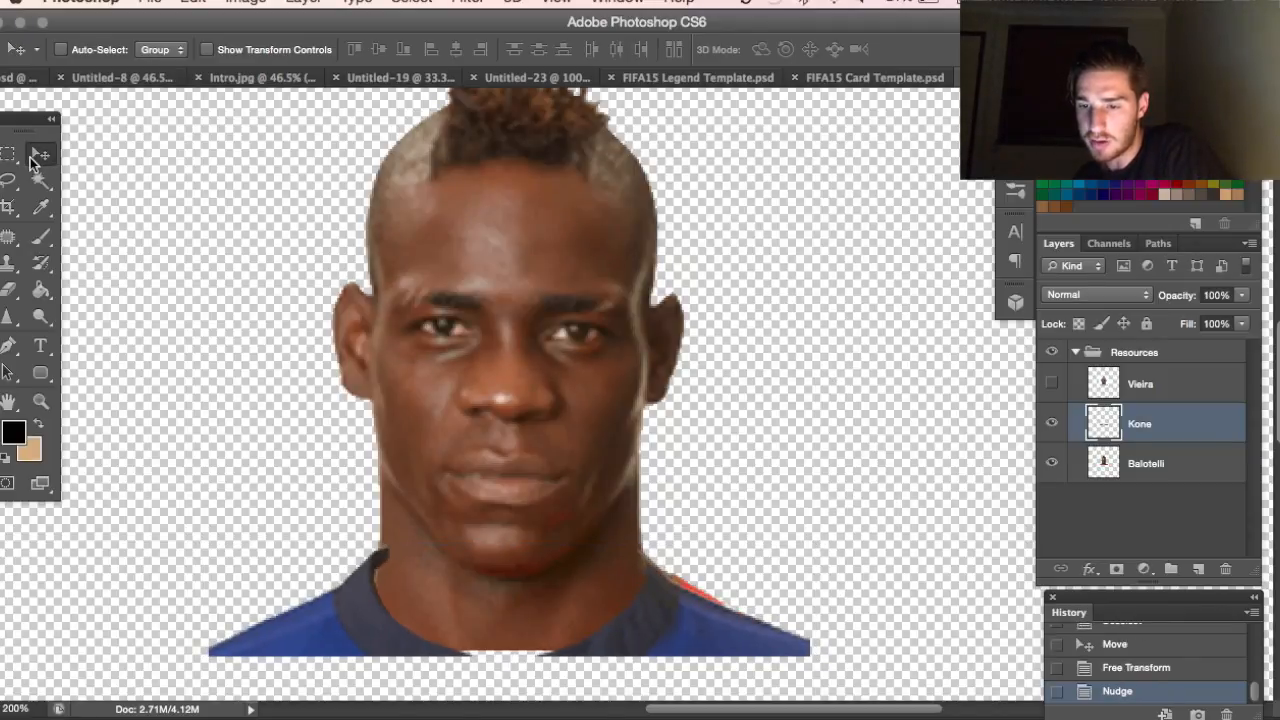
pyautogui.press('Up')
pyautogui.press('Right')
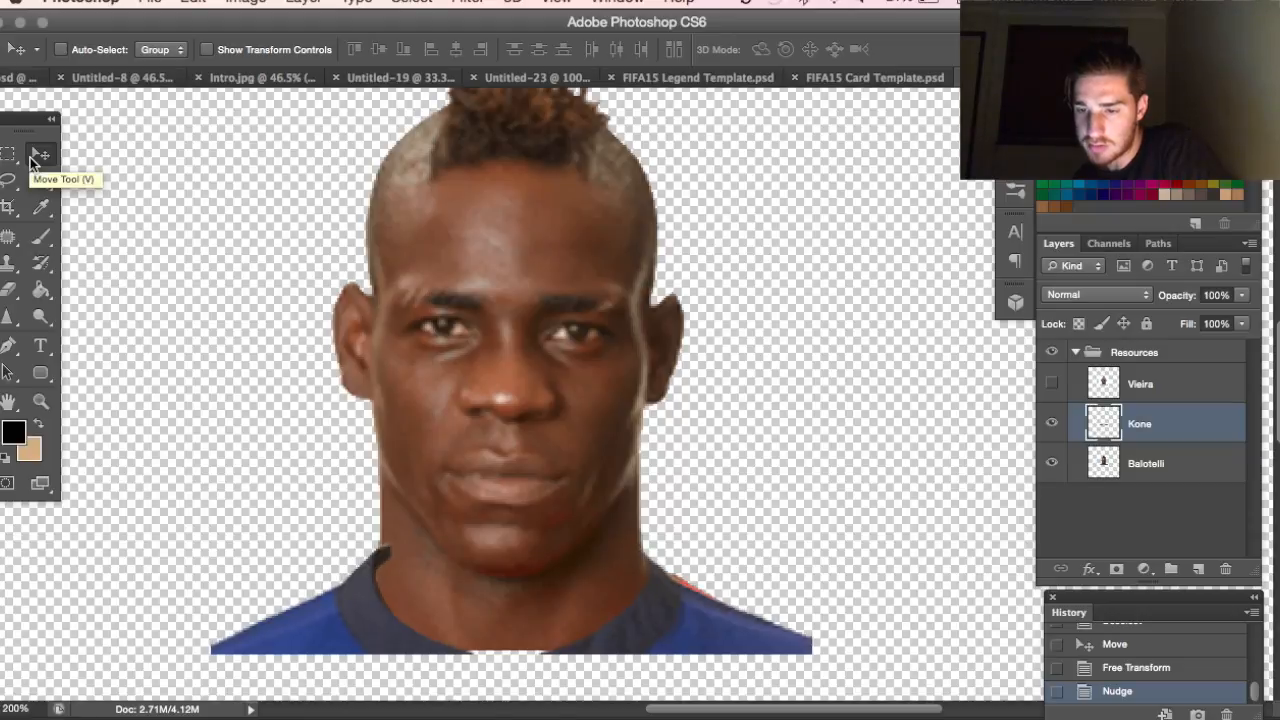
# - Erase the dark collar tip overlapping the neck on the image's left side with a 36 px Eraser at 100% hardness
pyautogui.click(9, 289)
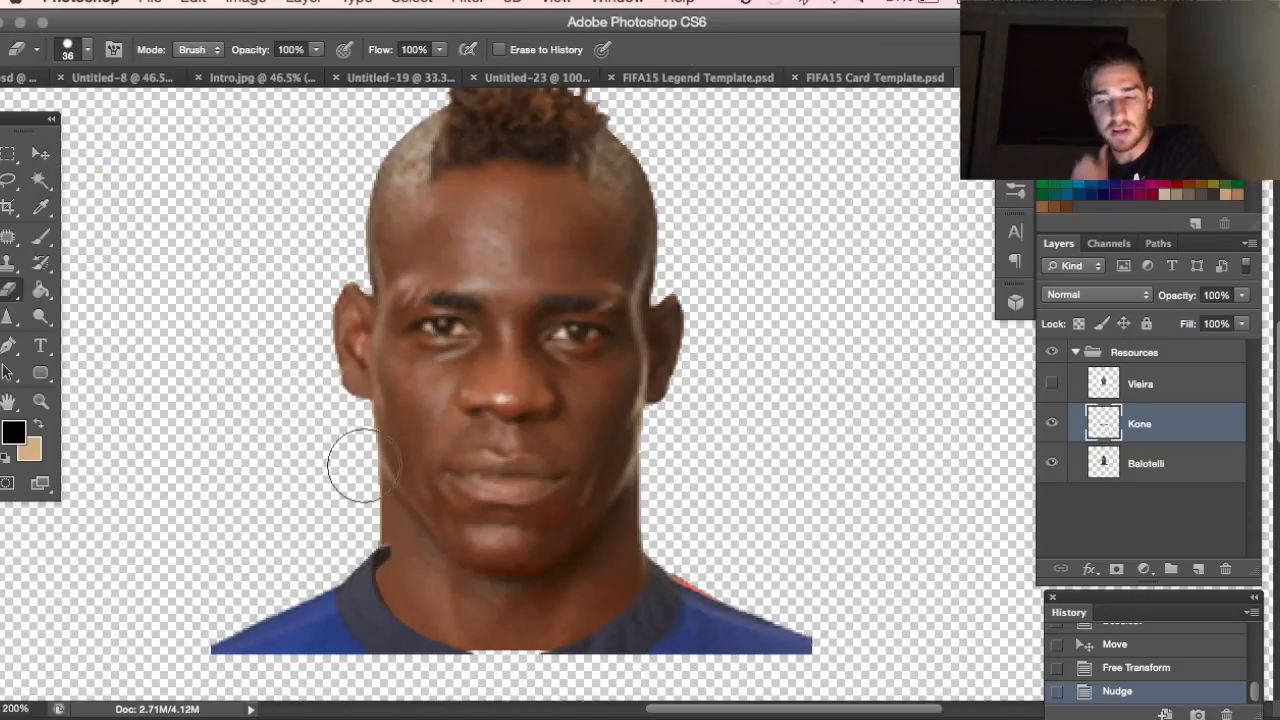
pyautogui.click(90, 50)
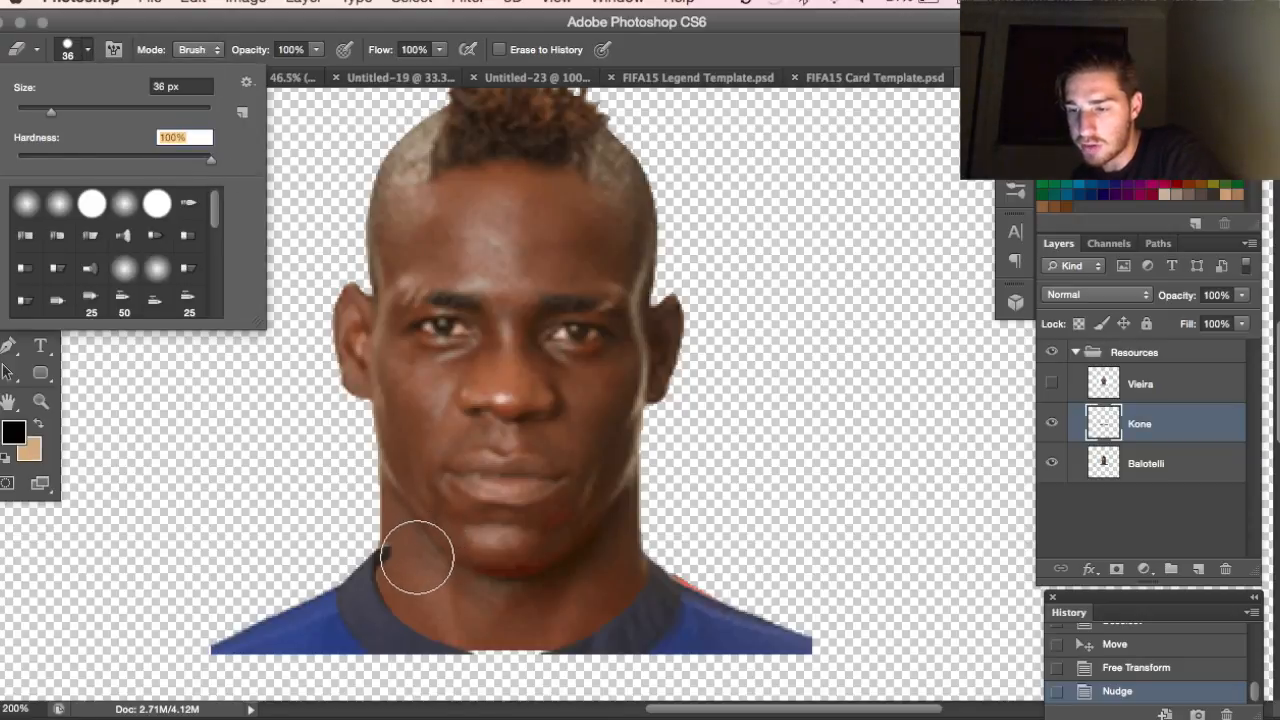
pyautogui.moveTo(414, 551); pyautogui.dragTo(424, 557)
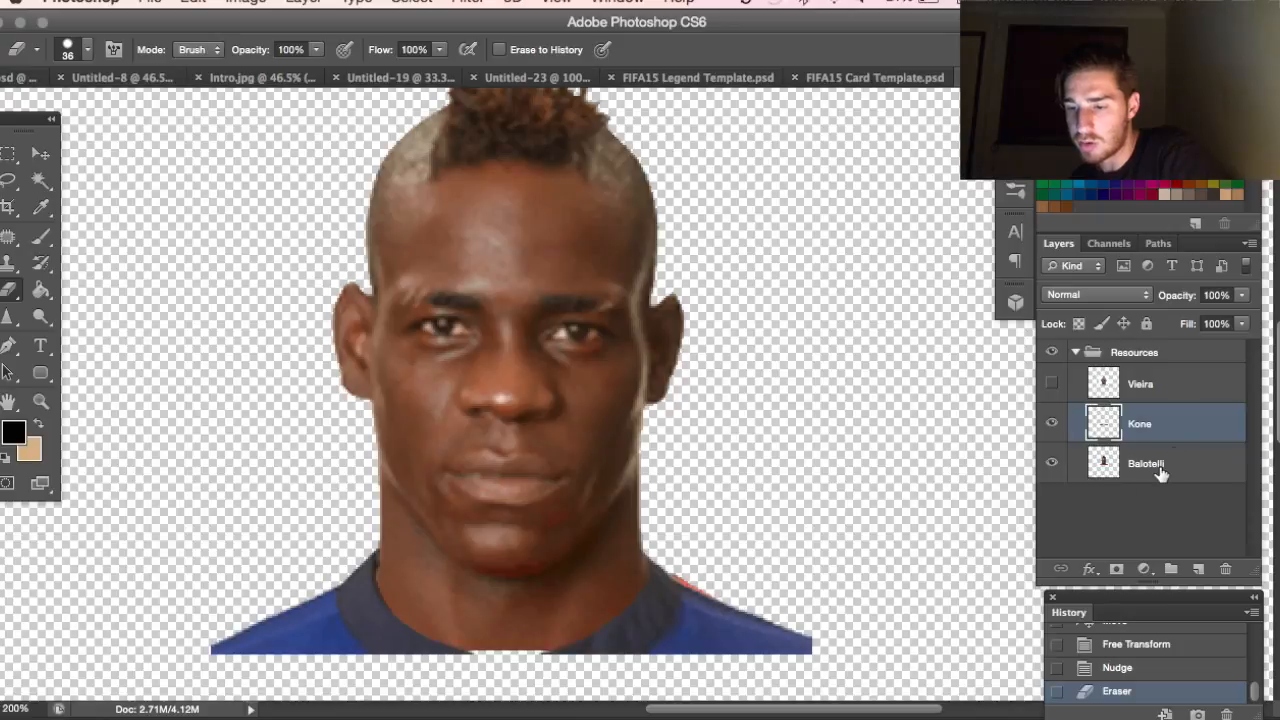
# - Trim the thin strip off the bottom edge of the Kone shirt with a Rectangular Marquee selection, and deselect
pyautogui.scroll(-2, 588, 392)
pyautogui.click(16, 158)
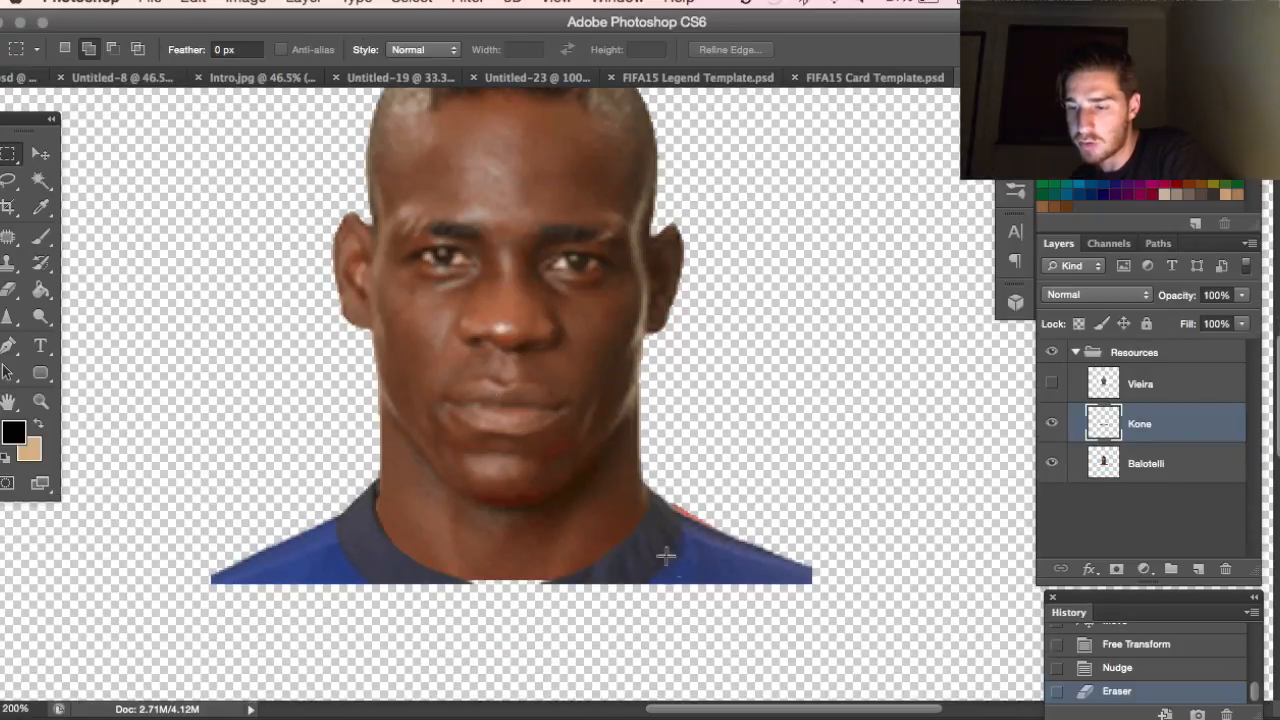
pyautogui.moveTo(820, 643); pyautogui.dragTo(167, 579)
pyautogui.press('Delete')
pyautogui.press('super+d')
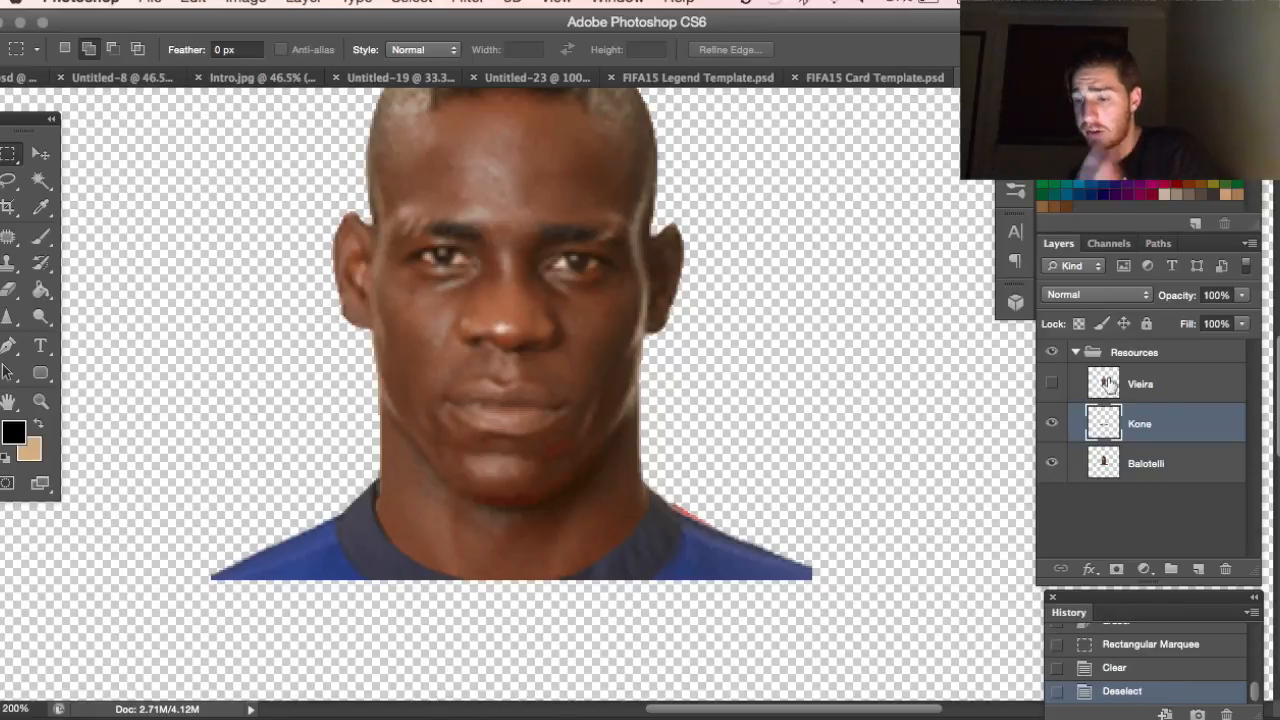
# - Duplicate the Balotelli layer and hide the original
pyautogui.click(1153, 459)
pyautogui.rightClick(1183, 463)
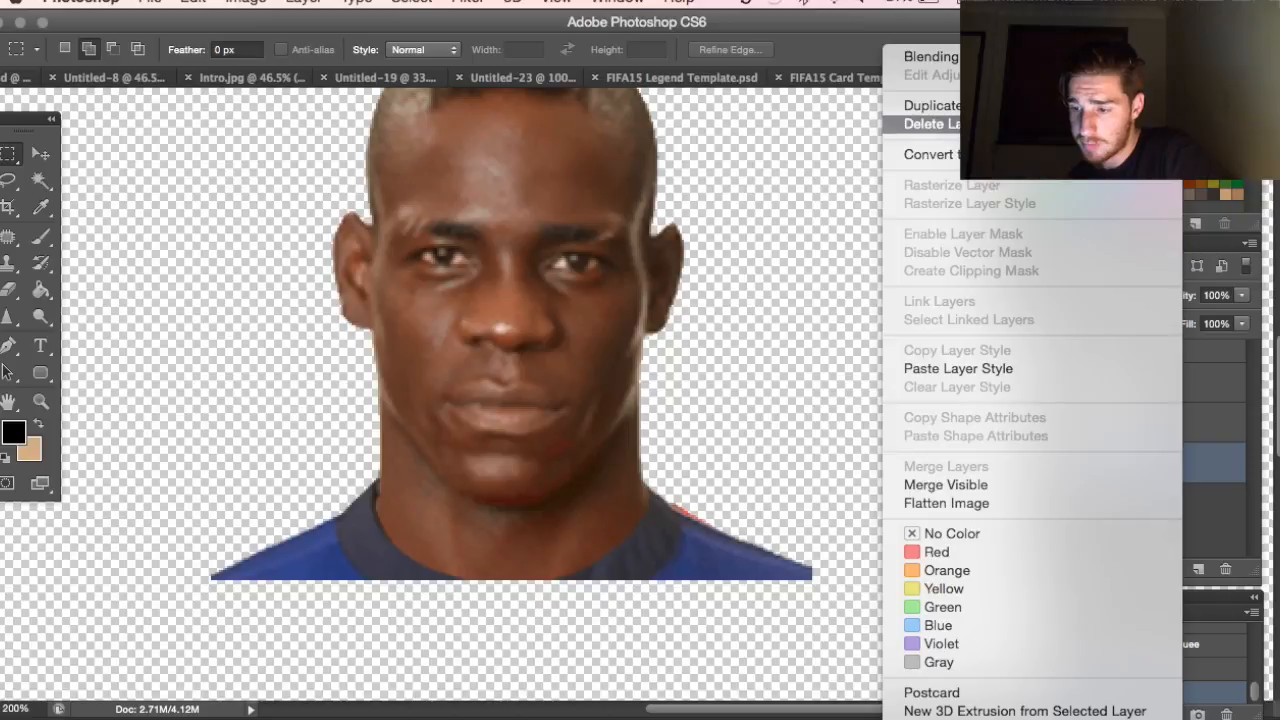
pyautogui.click(918, 107)
pyautogui.press('Return')
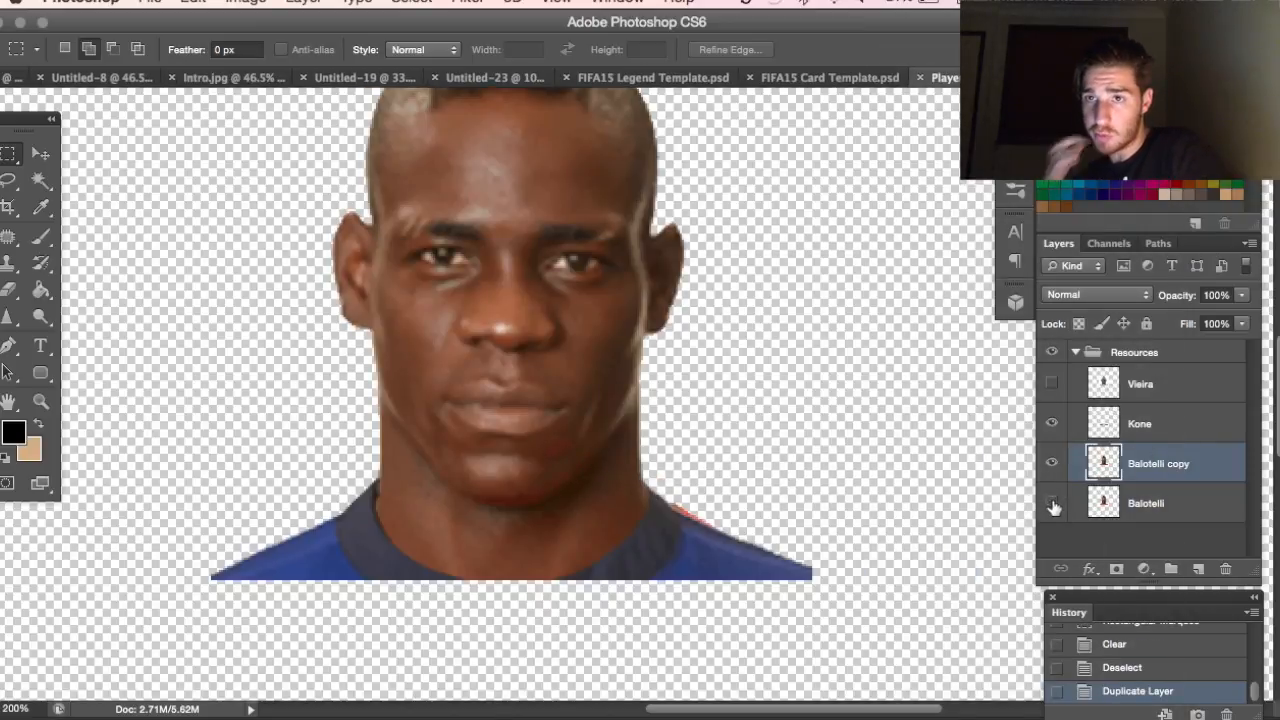
# - Erase the red shirt remnants above the blue shoulder on the image's right side from the Balotelli copy layer
pyautogui.click(8, 289)
pyautogui.moveTo(643, 486)
pyautogui.mouseDown()
pyautogui.moveTo(734, 514)
pyautogui.moveTo(720, 510)
pyautogui.mouseUp()
pyautogui.click(709, 499)
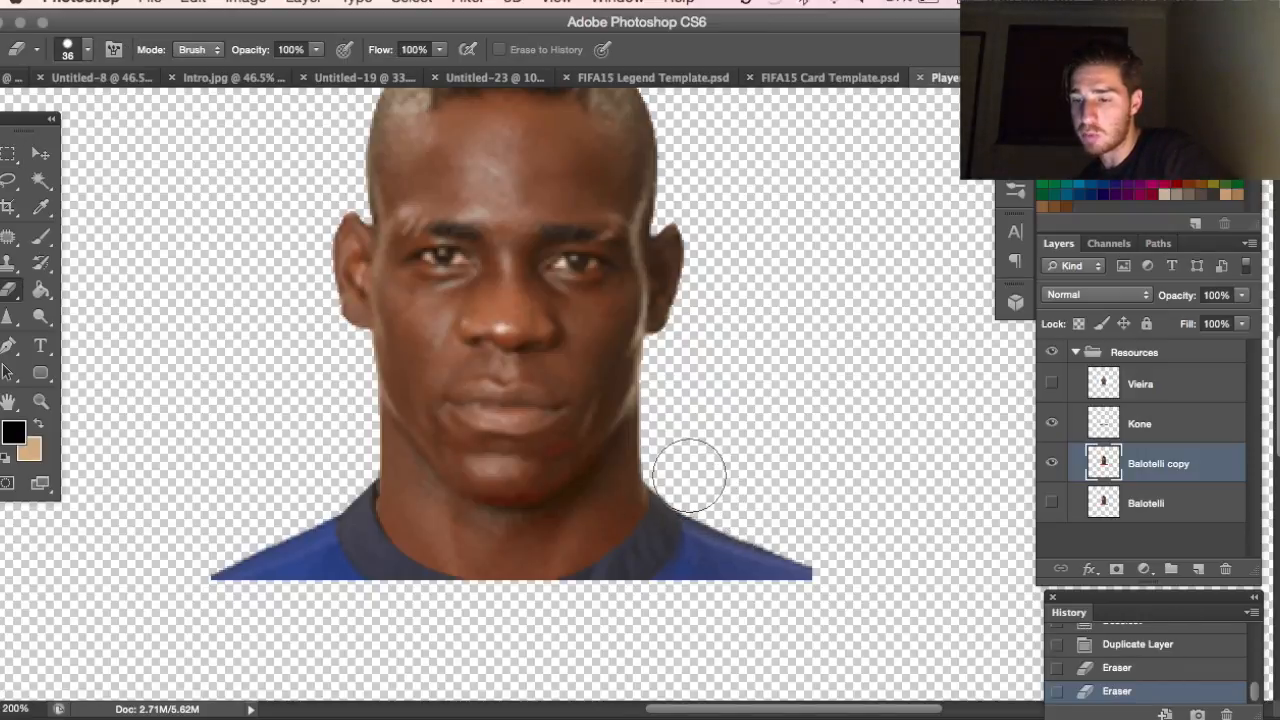
pyautogui.click(688, 474)
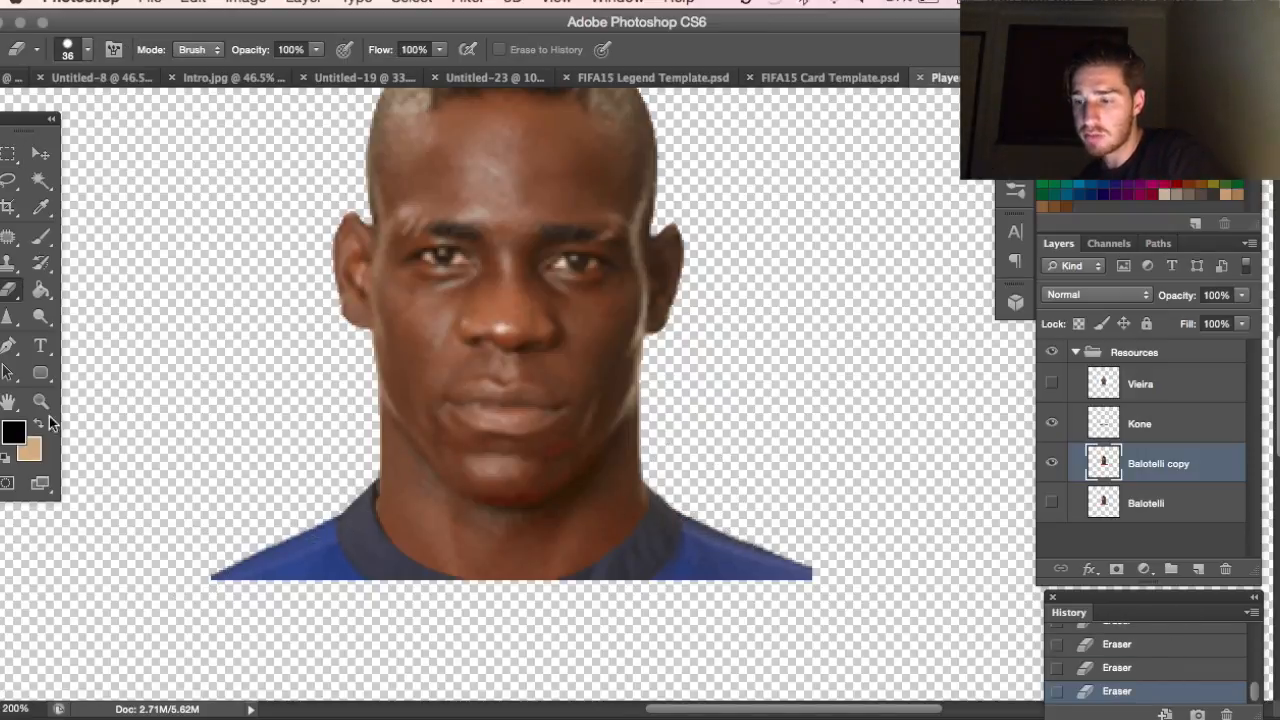
# - Merge the Kone and Balotelli copy layers and rename the merged layer to Balotelli Everton
pyautogui.click(40, 401)
pyautogui.rightClick(251, 457)
pyautogui.click(330, 467)
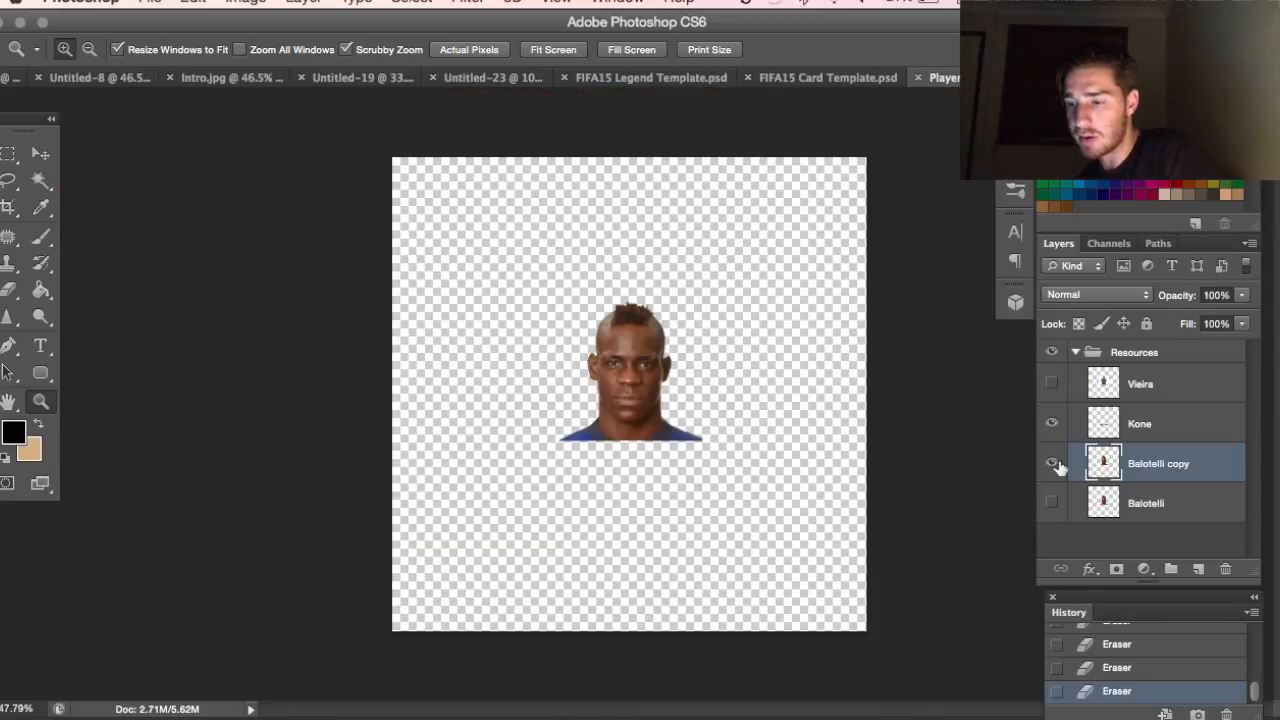
pyautogui.keyDown('shift'); pyautogui.click(1150, 435); pyautogui.keyUp('shift')
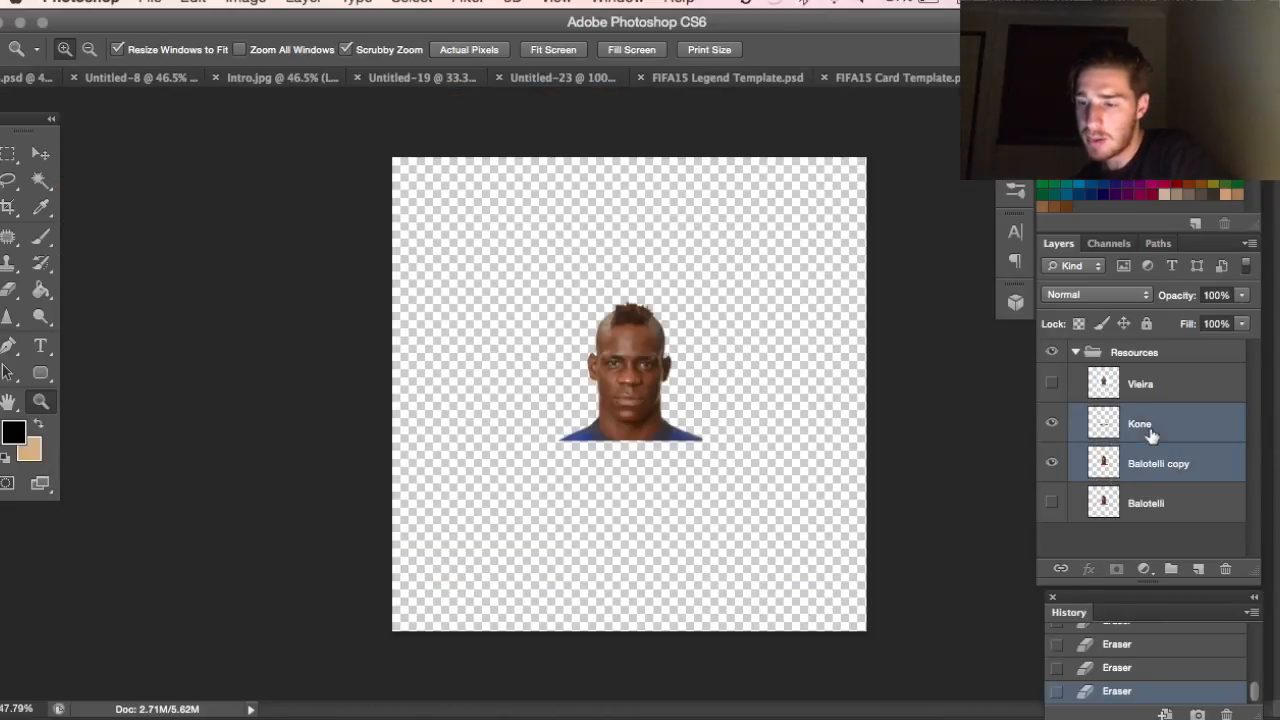
pyautogui.press('super+e')
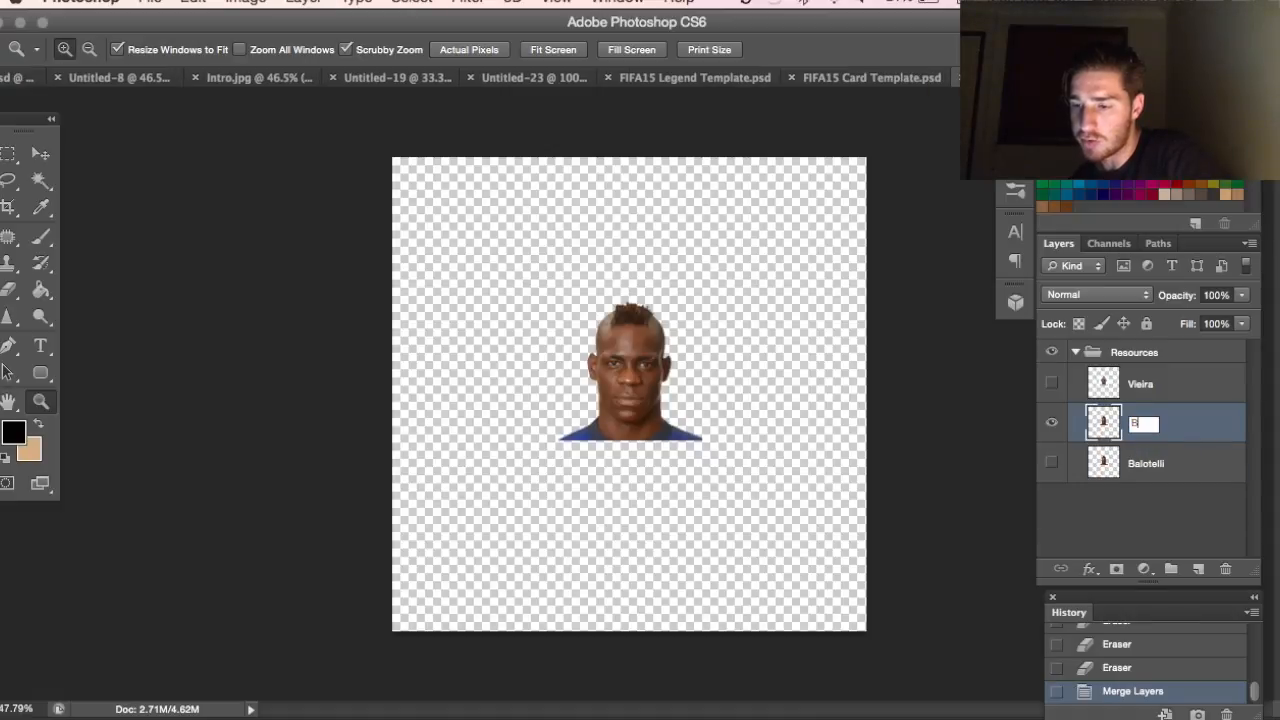
pyautogui.write('Balotelli Everton')
pyautogui.press('Return')
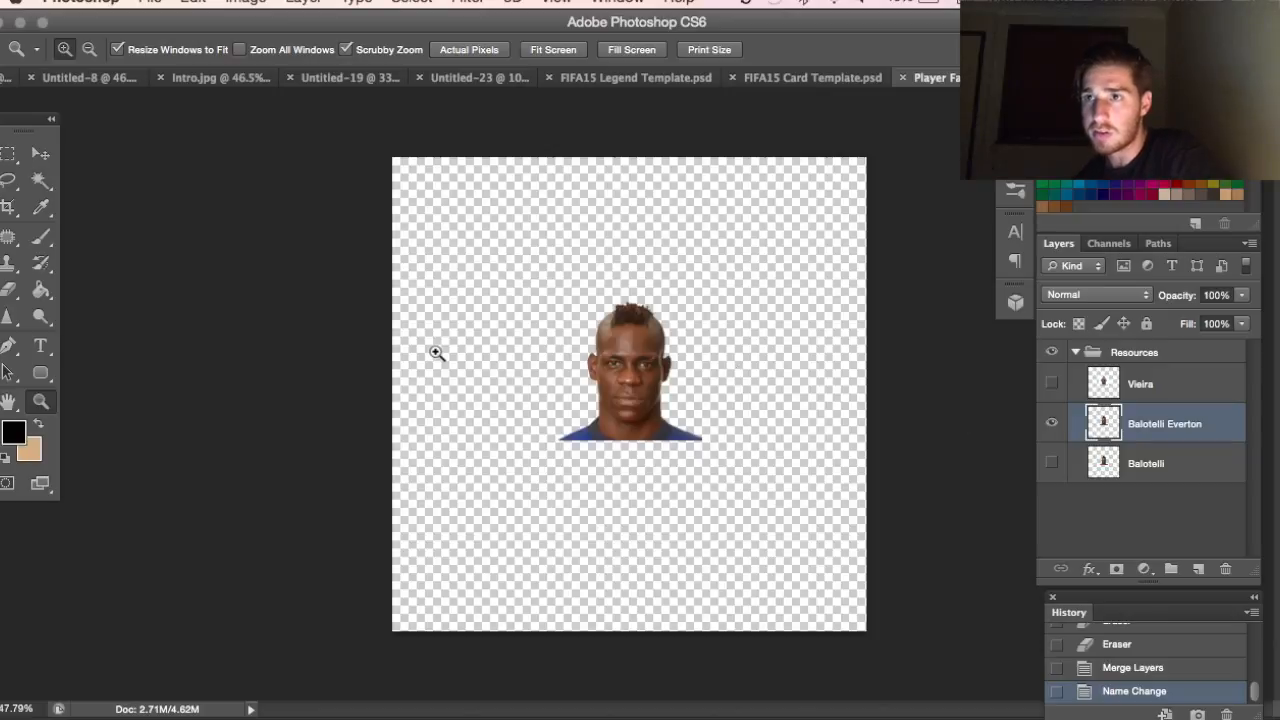
# - Erase the red and white shirt remnants around the collar and shoulders from the Balotelli copy 2 layer
pyautogui.click(614, 426)
pyautogui.click(614, 426)
pyautogui.click(616, 426)
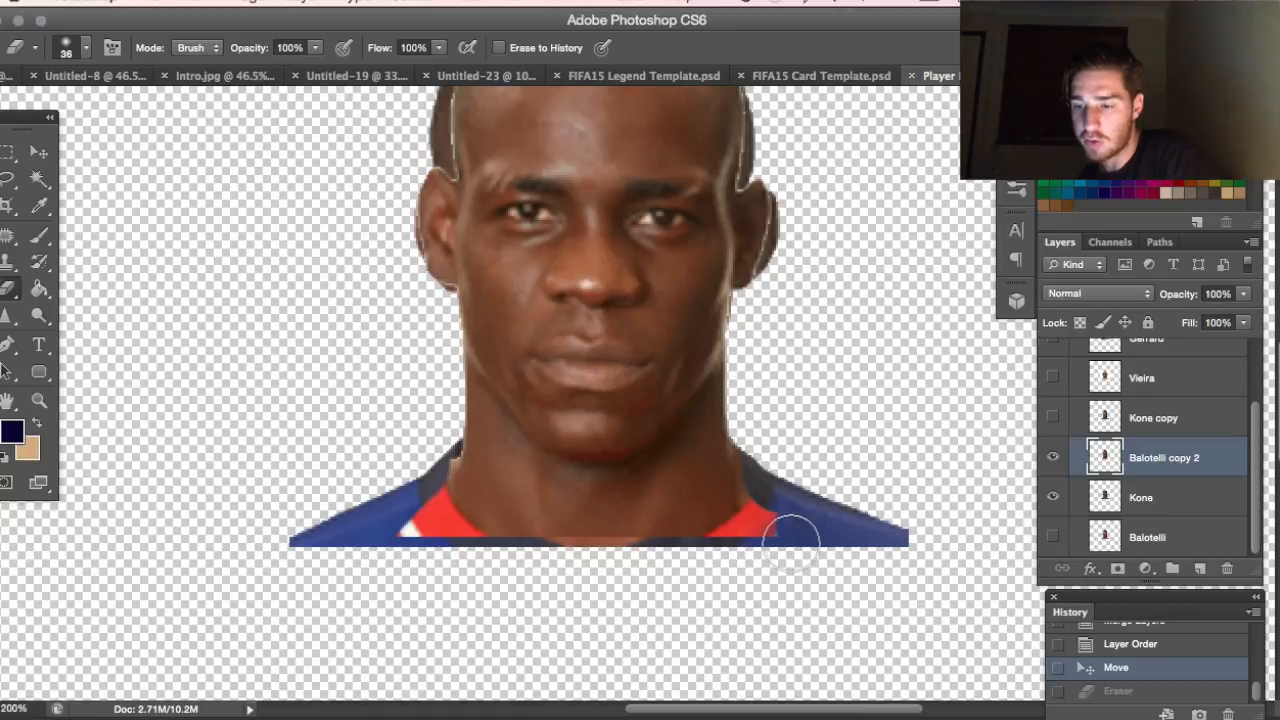
pyautogui.moveTo(788, 541)
pyautogui.mouseDown()
pyautogui.moveTo(733, 518)
pyautogui.moveTo(641, 569)
pyautogui.moveTo(546, 561)
pyautogui.moveTo(424, 527)
pyautogui.moveTo(430, 462)
pyautogui.mouseUp()
pyautogui.click(430, 452)
pyautogui.click(430, 452)
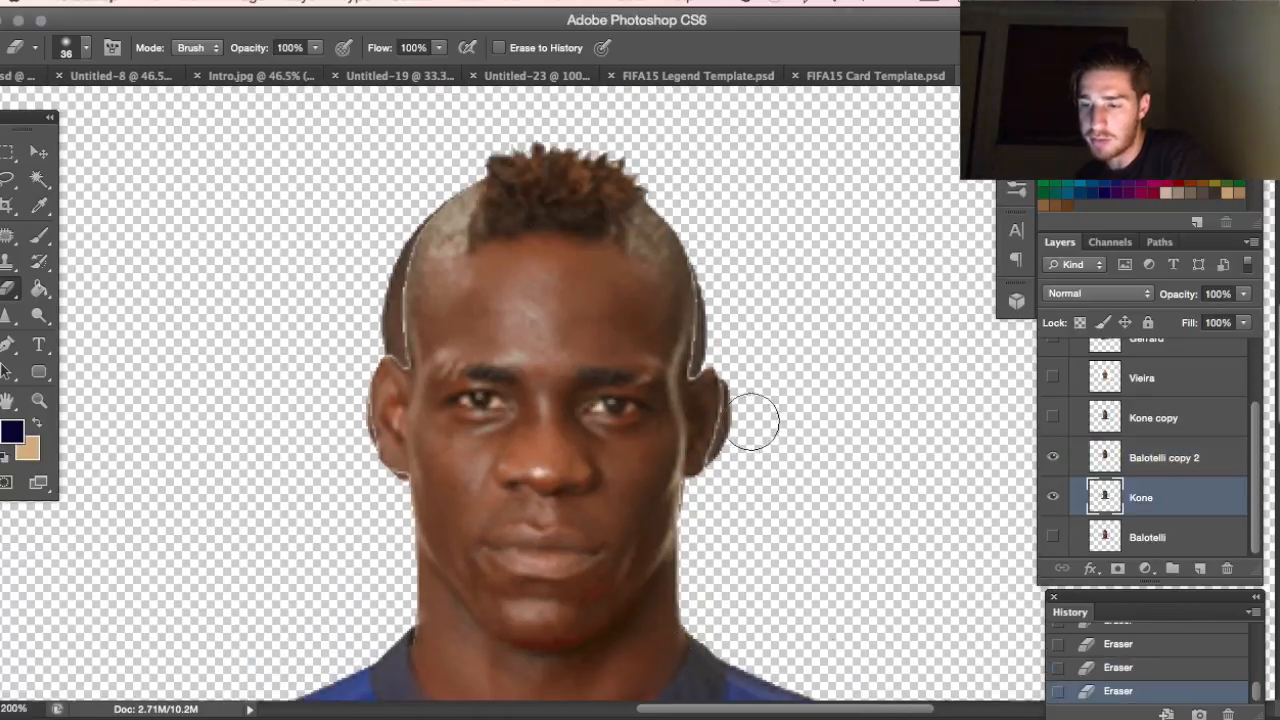
# - Clear the head from the Kone layer with a Rectangular Marquee selection, leaving the blue shirt, and deselect
pyautogui.press('m')
pyautogui.moveTo(243, 114); pyautogui.dragTo(846, 531)
pyautogui.press('Delete')
pyautogui.hotkey('ctrl', 'd')
pyautogui.press('z')
pyautogui.rightClick(267, 422)
pyautogui.click(292, 423)
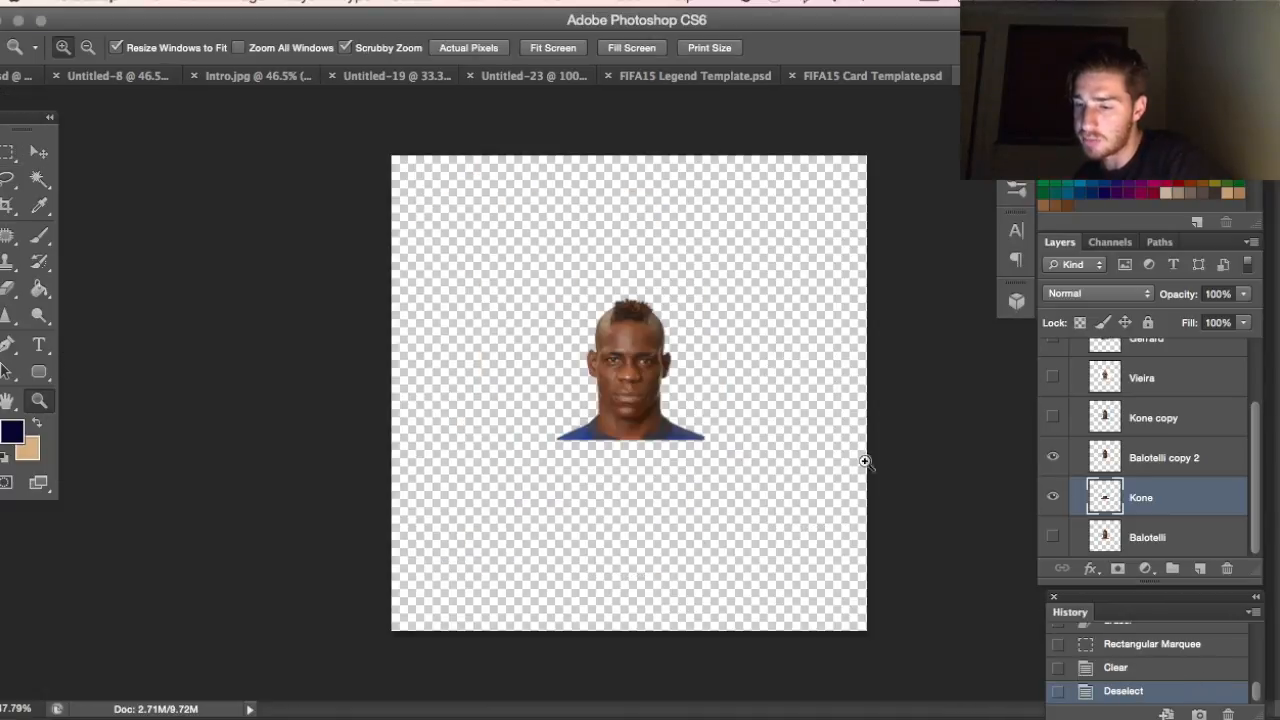
pyautogui.click(621, 410)
pyautogui.click(1053, 458)
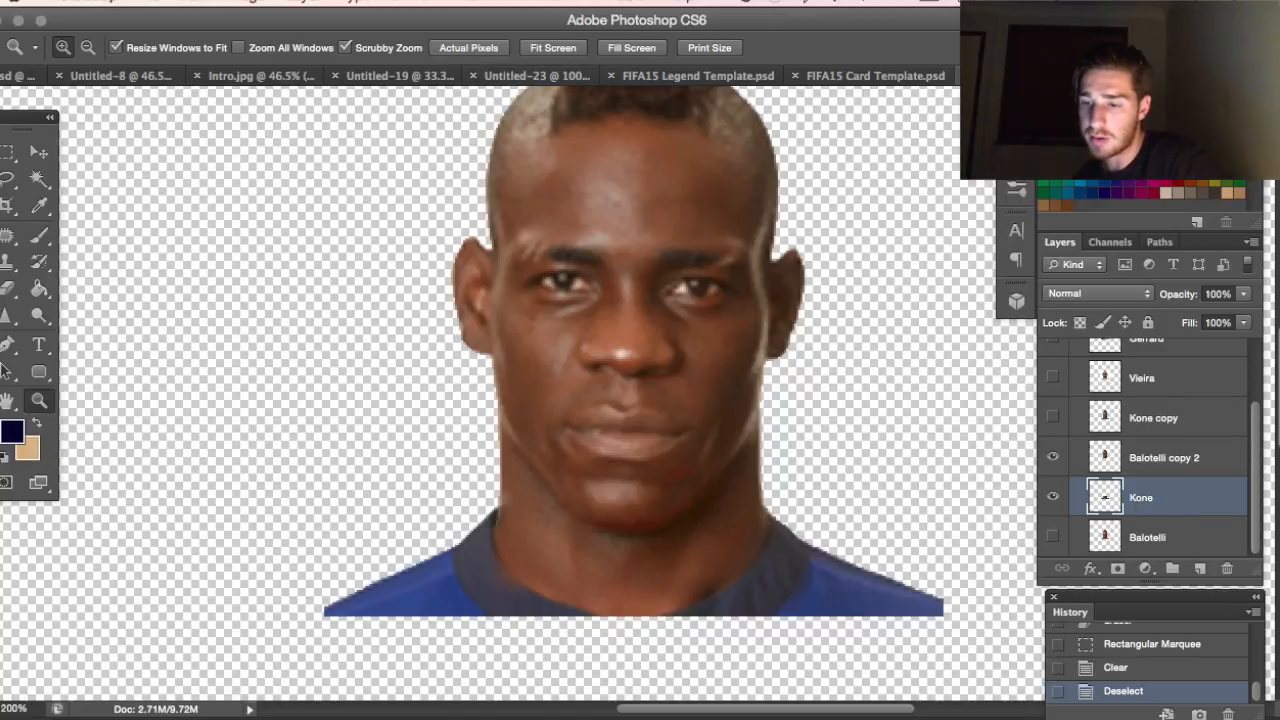
# - Try a hue change on the Kone shirt layer with a Hue/Saturation adjustment
pyautogui.click(250, 2)
pyautogui.moveTo(277, 58)
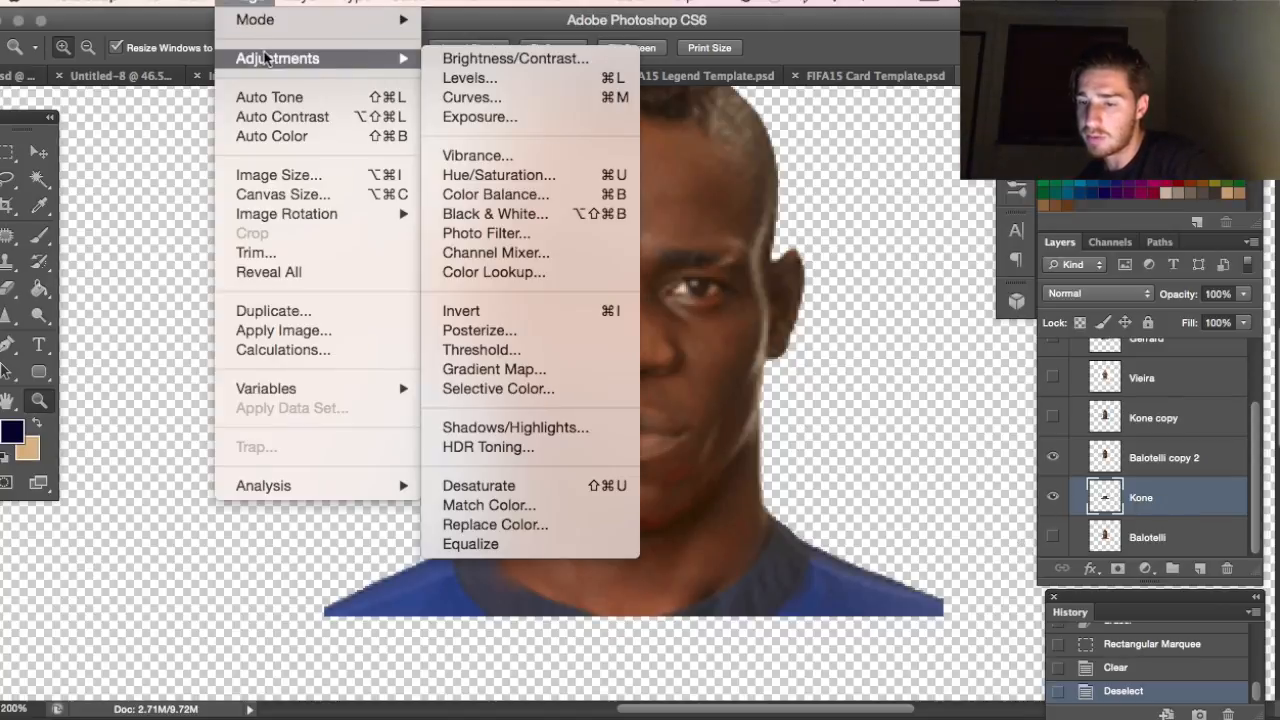
pyautogui.click(505, 175)
pyautogui.moveTo(514, 331); pyautogui.dragTo(292, 274)
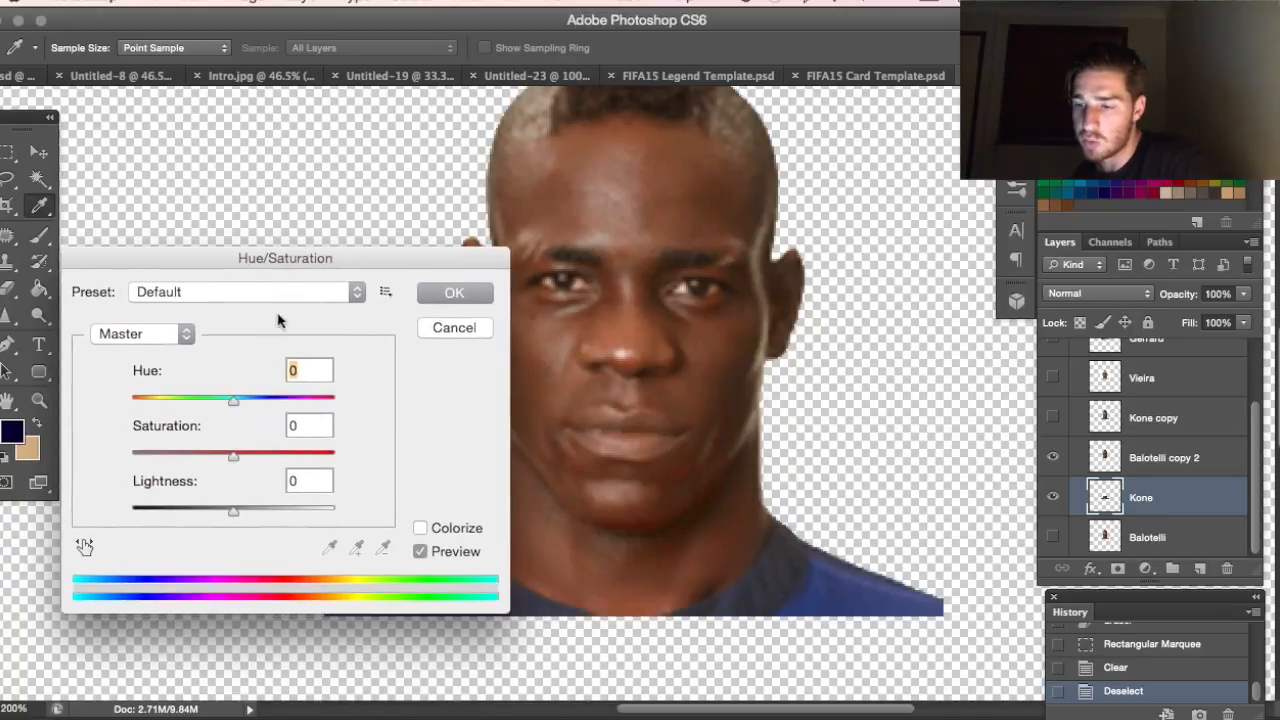
pyautogui.moveTo(229, 410)
pyautogui.mouseDown()
pyautogui.moveTo(217, 417)
pyautogui.moveTo(233, 412)
pyautogui.mouseUp()
pyautogui.click(468, 337)
pyautogui.press('z')
# - Try hue and saturation changes on the Balotelli copy 2 layer with a Hue/Saturation adjustment
pyautogui.click(1176, 459)
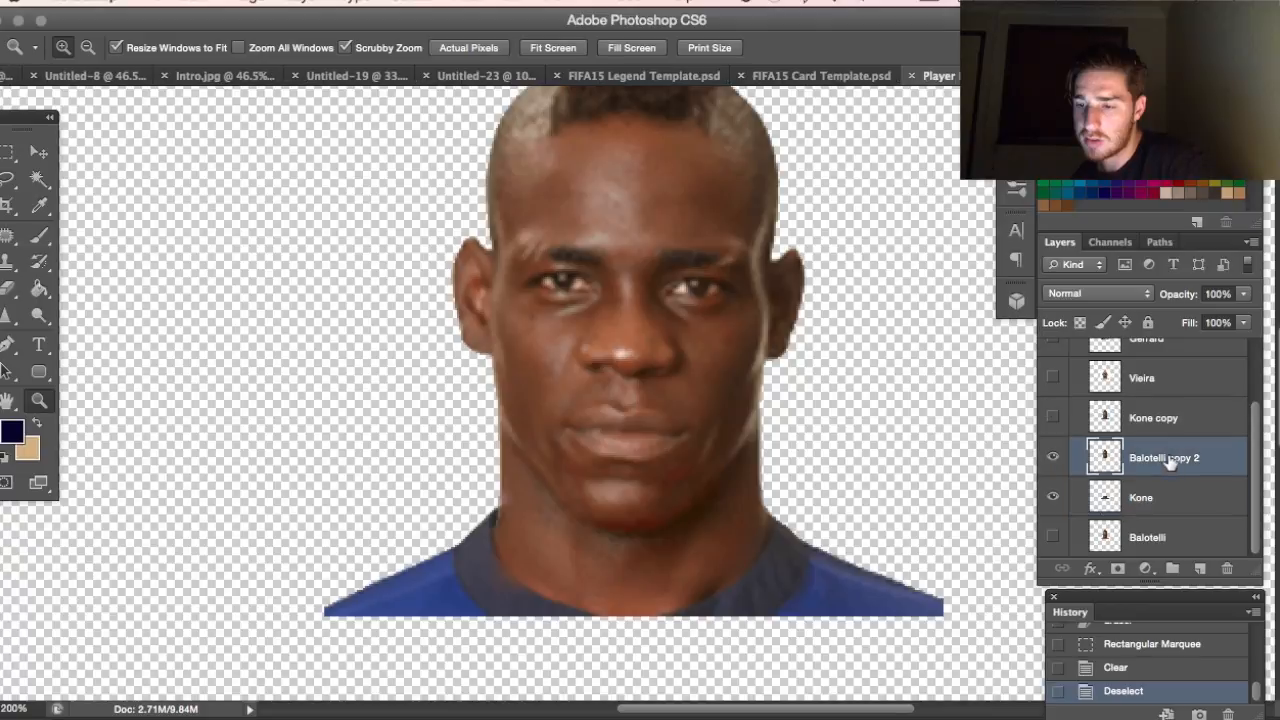
pyautogui.click(205, 2)
pyautogui.moveTo(243, 3)
pyautogui.moveTo(270, 57)
pyautogui.click(512, 176)
pyautogui.moveTo(233, 404); pyautogui.dragTo(233, 412)
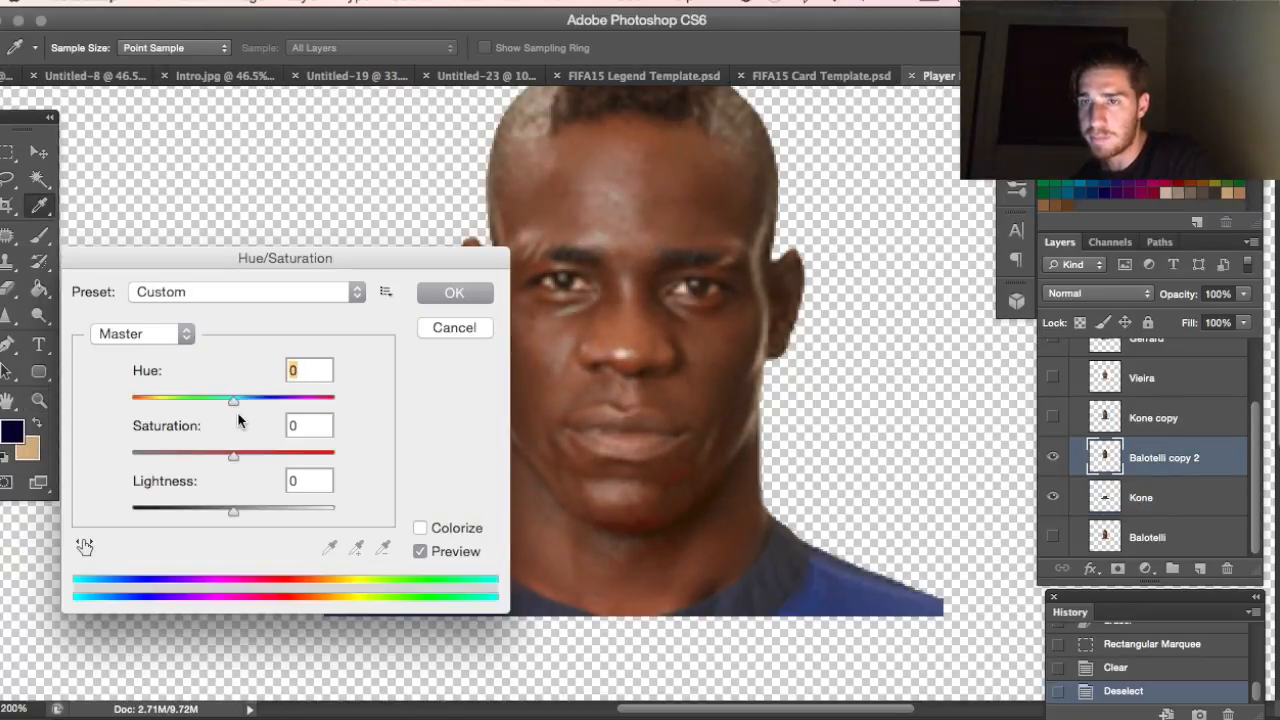
pyautogui.moveTo(261, 456); pyautogui.dragTo(236, 468)
pyautogui.click(475, 328)
pyautogui.press('z')
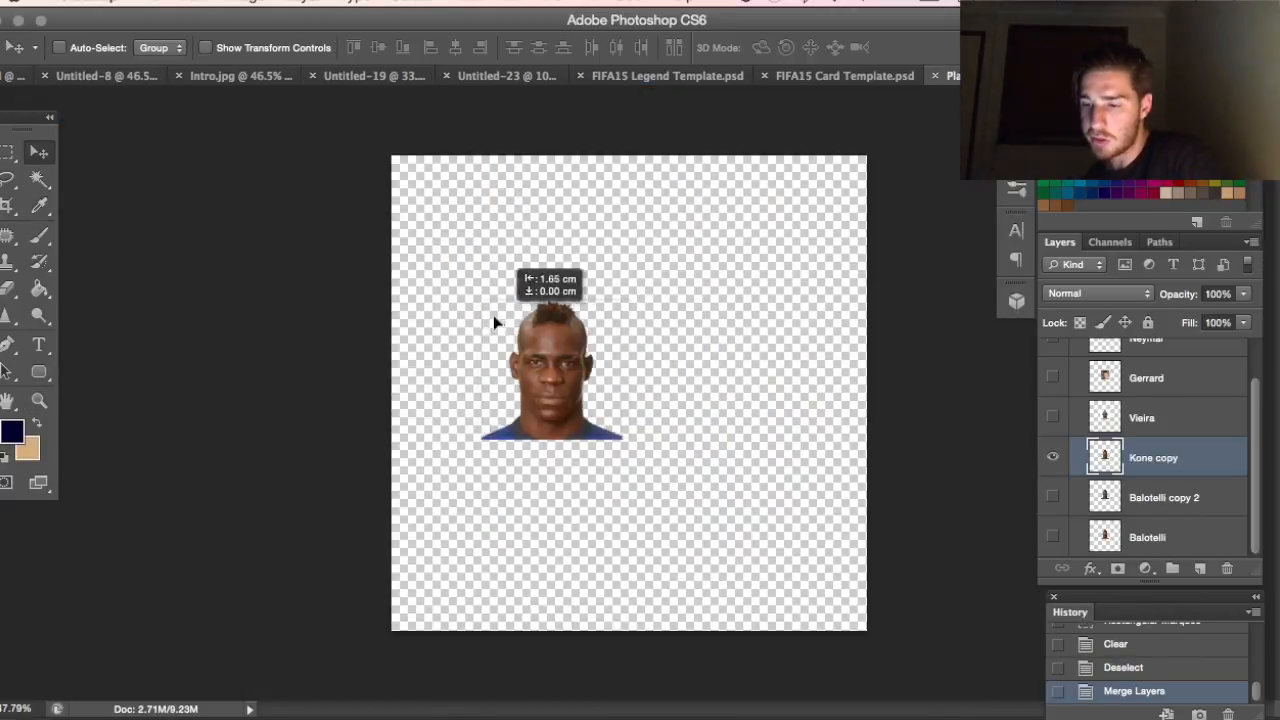
# - Show both merged versions and place them side by side, Kone copy on the left and Balotelli copy 2 on the right
pyautogui.moveTo(497, 320); pyautogui.dragTo(492, 318)
pyautogui.click(1052, 497)
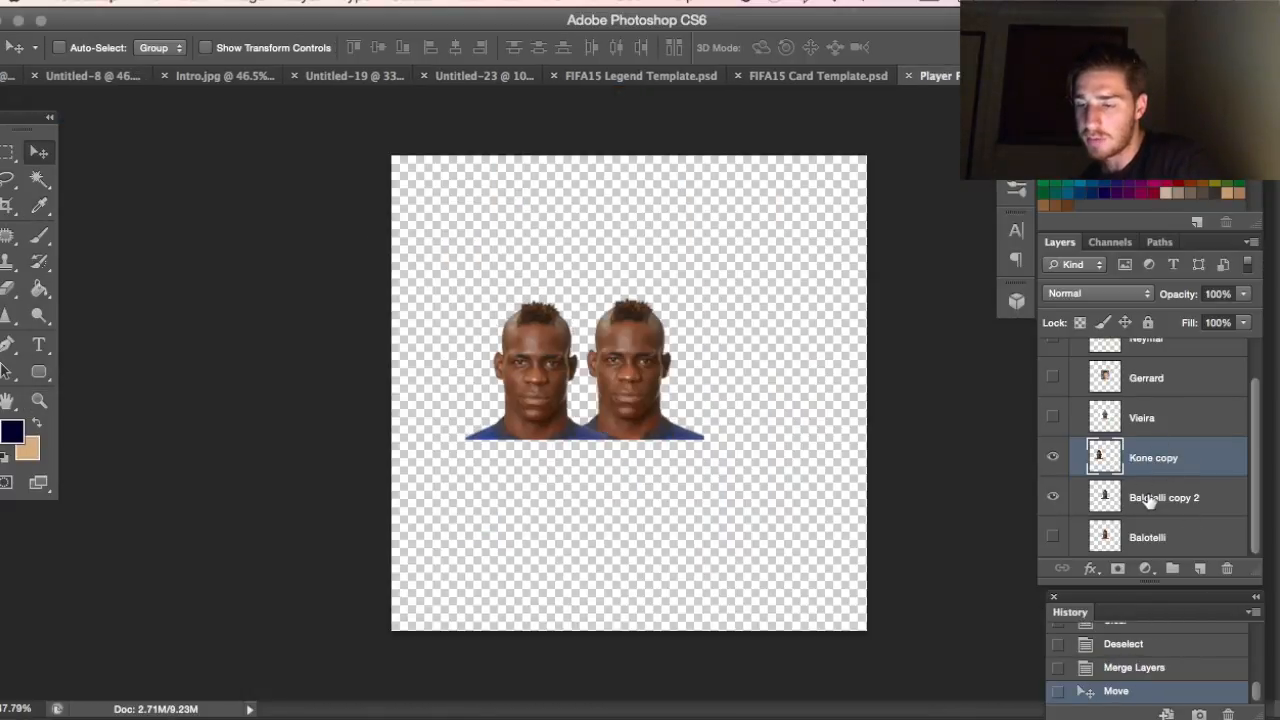
pyautogui.click(1114, 500)
pyautogui.moveTo(575, 410); pyautogui.dragTo(652, 405)
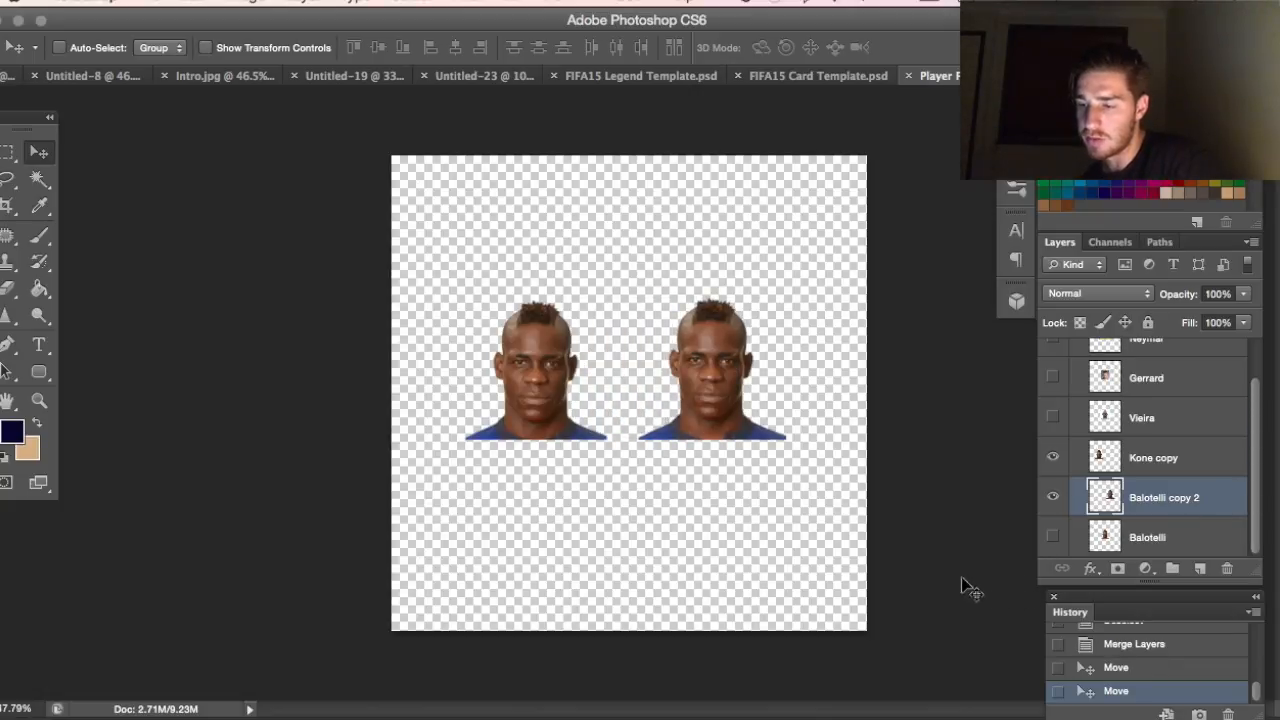
pyautogui.click(1052, 494)
pyautogui.click(1052, 494)
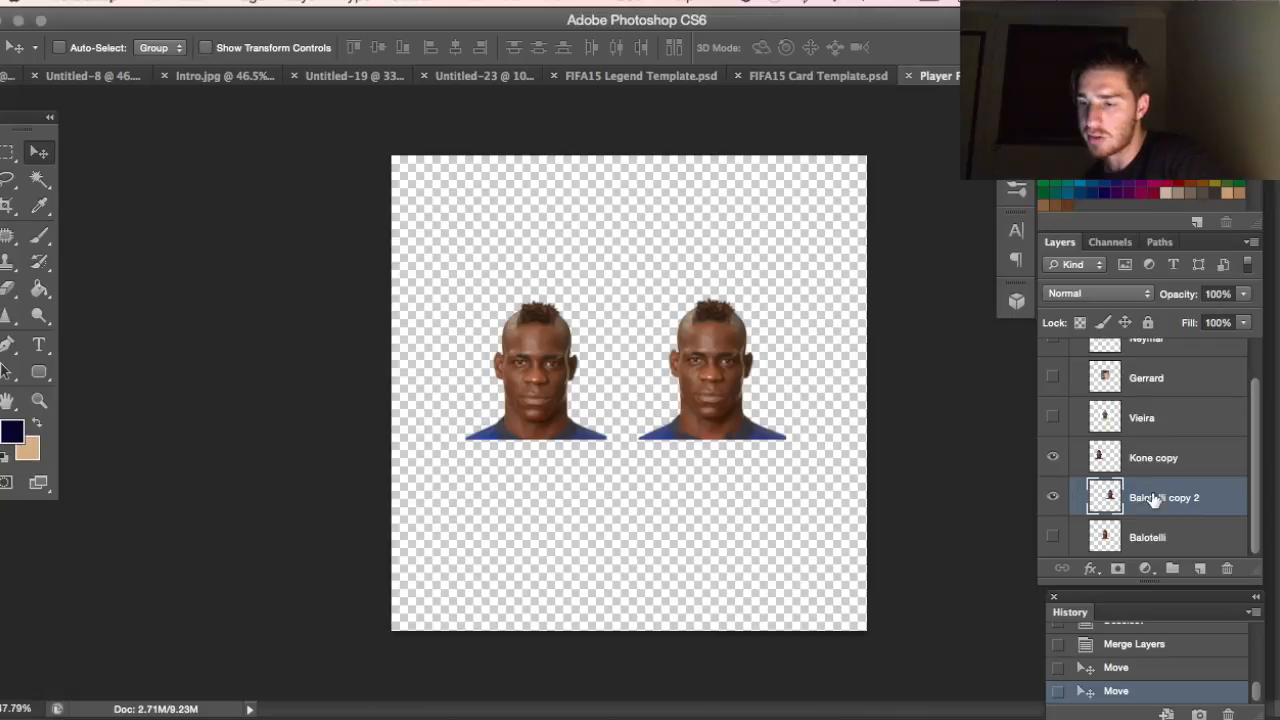
# - Rename the Balotelli copy 2 layer to Finished and start renaming the Kone copy layer
pyautogui.doubleClick(1149, 497)
pyautogui.write('Finishe')
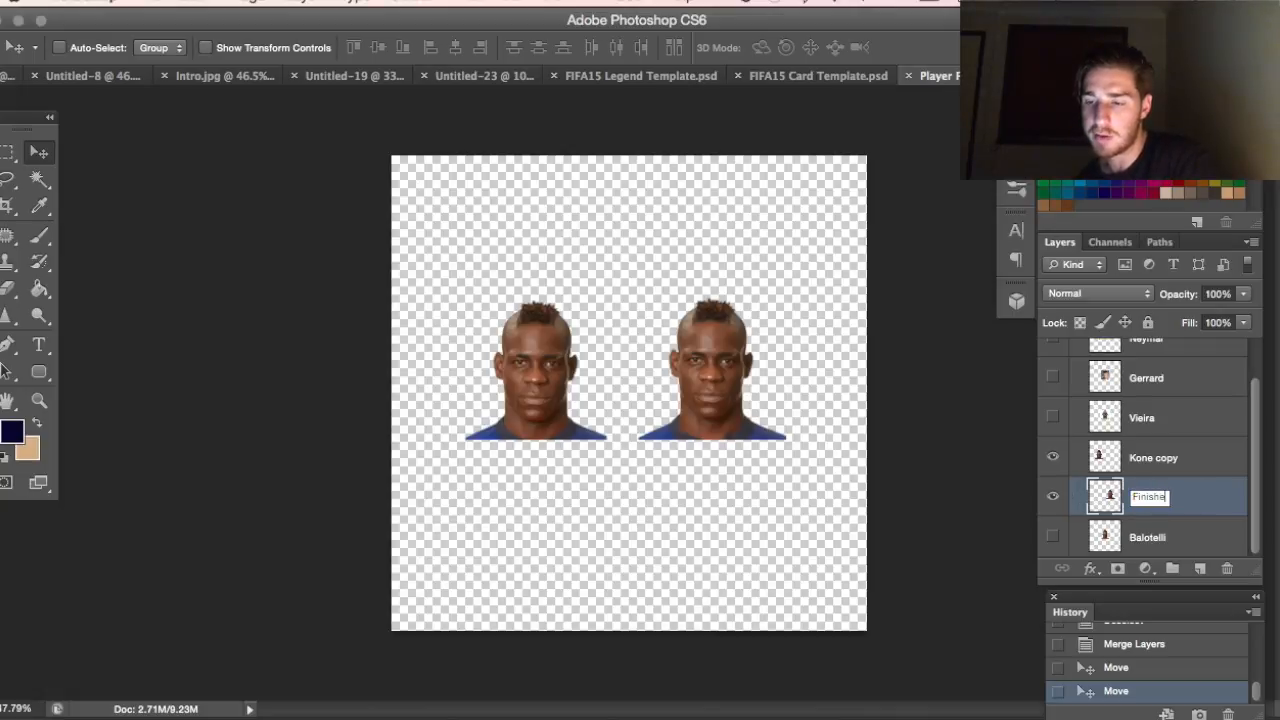
pyautogui.write('d')
pyautogui.press('Return')
pyautogui.doubleClick(1153, 458)
pyautogui.write('F')
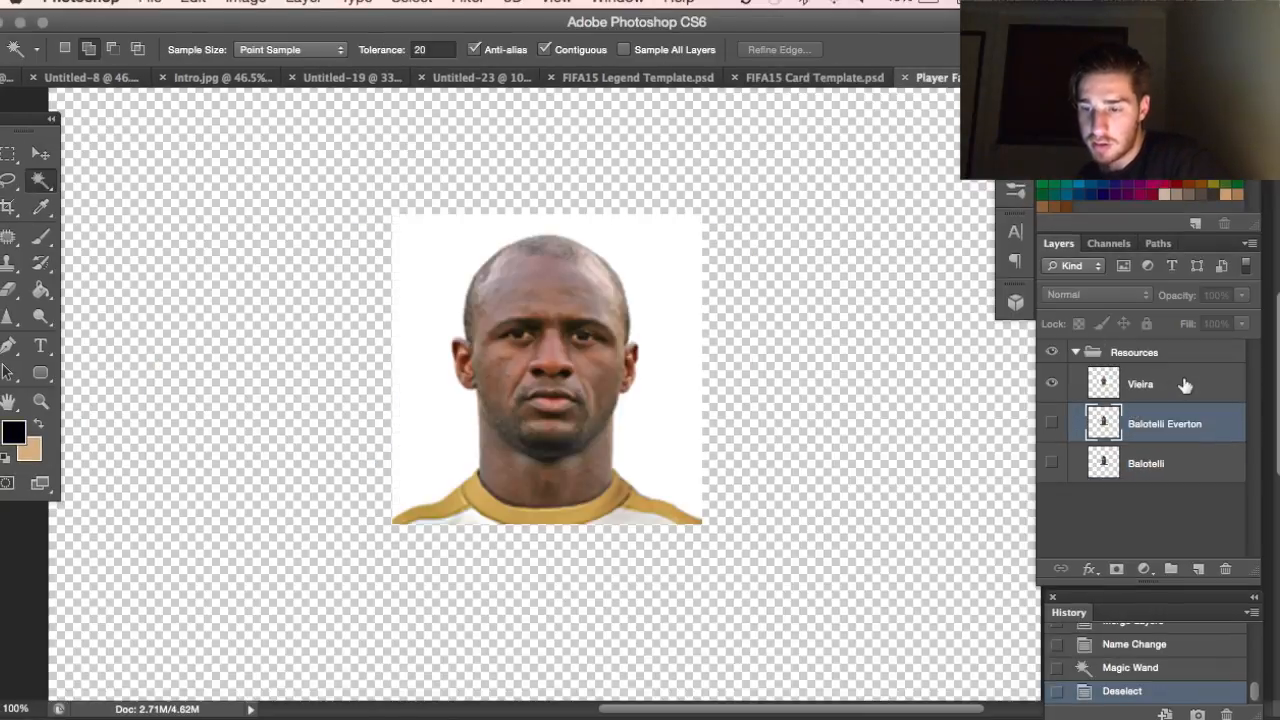
# - Remove the white background around the head on the Vieira layer with the Magic Wand at tolerance 20, and deselect
pyautogui.click(1183, 382)
pyautogui.click(648, 251)
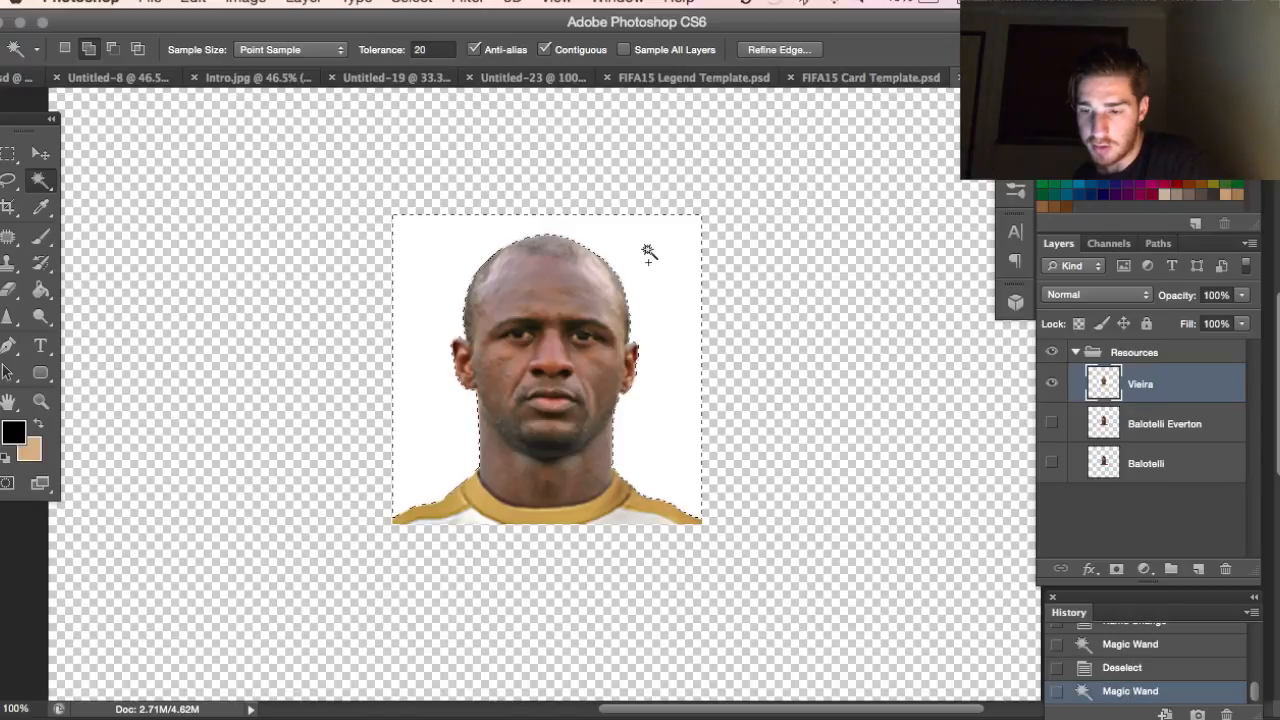
pyautogui.press('Delete')
pyautogui.press('super+d')
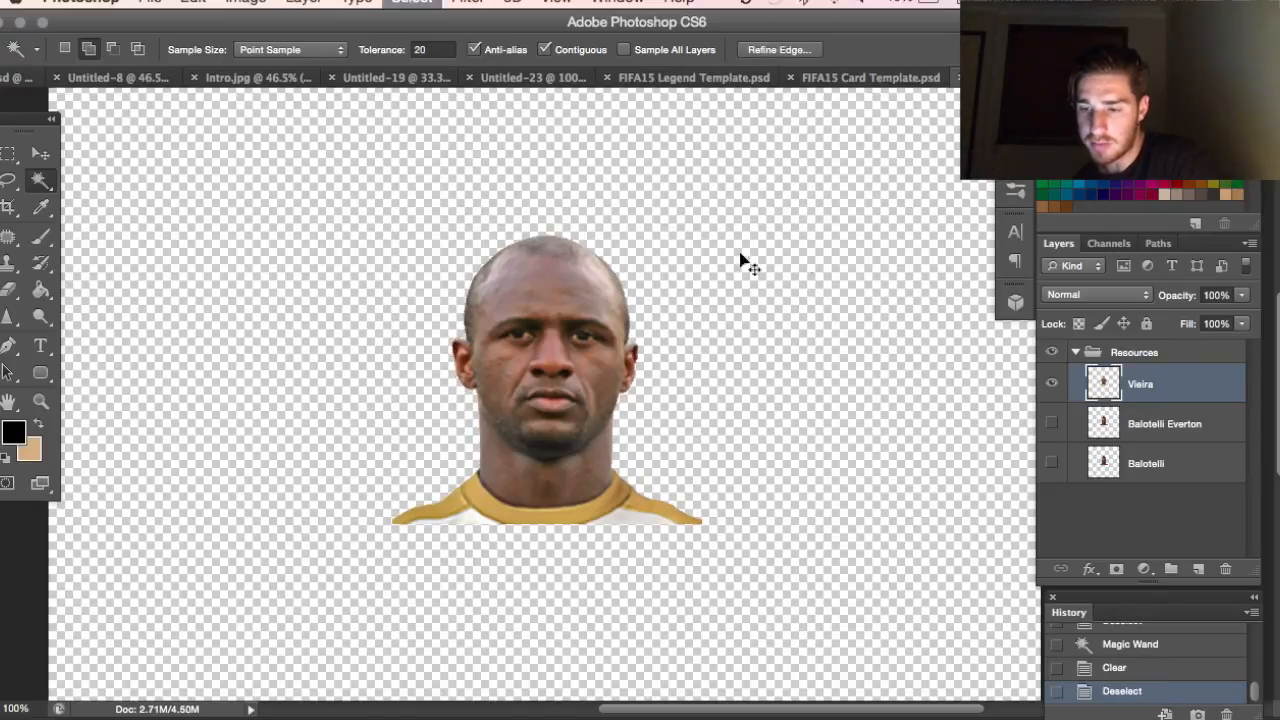
# - Select the neck and chin skin on the Vieira layer with the Magic Wand, delete it down to the collar, and deselect
pyautogui.click(41, 401)
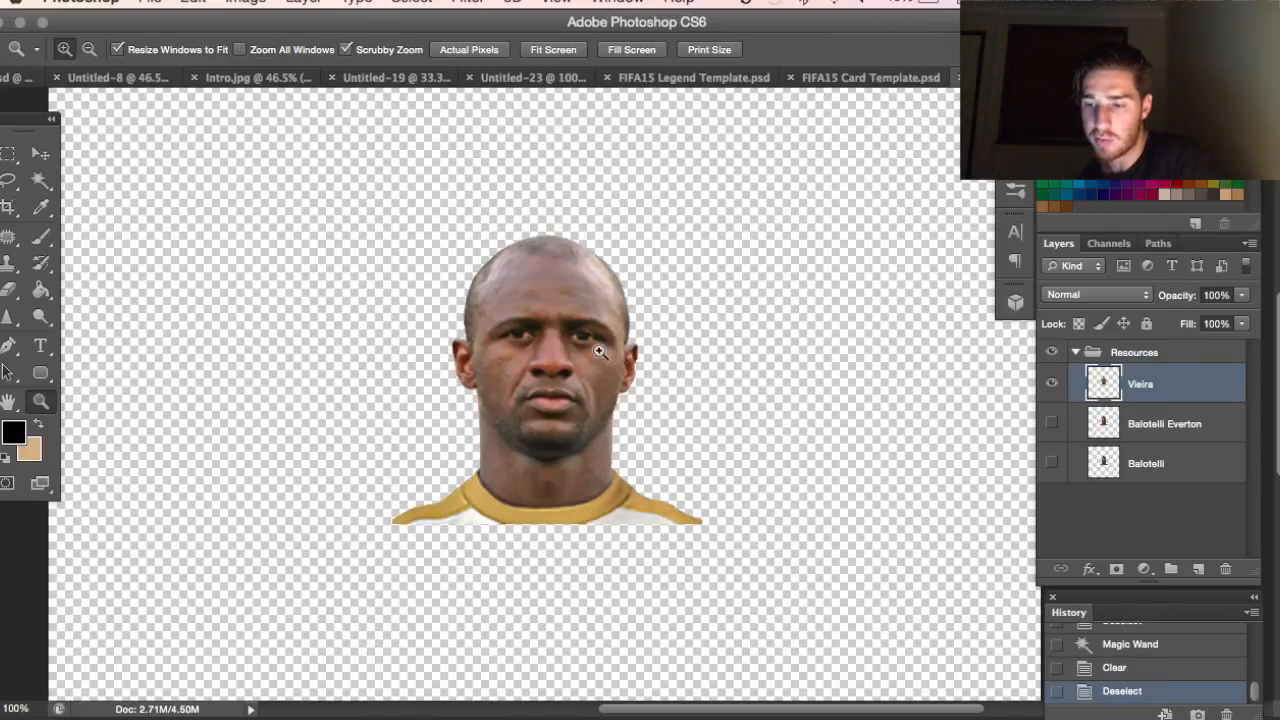
pyautogui.click(612, 347)
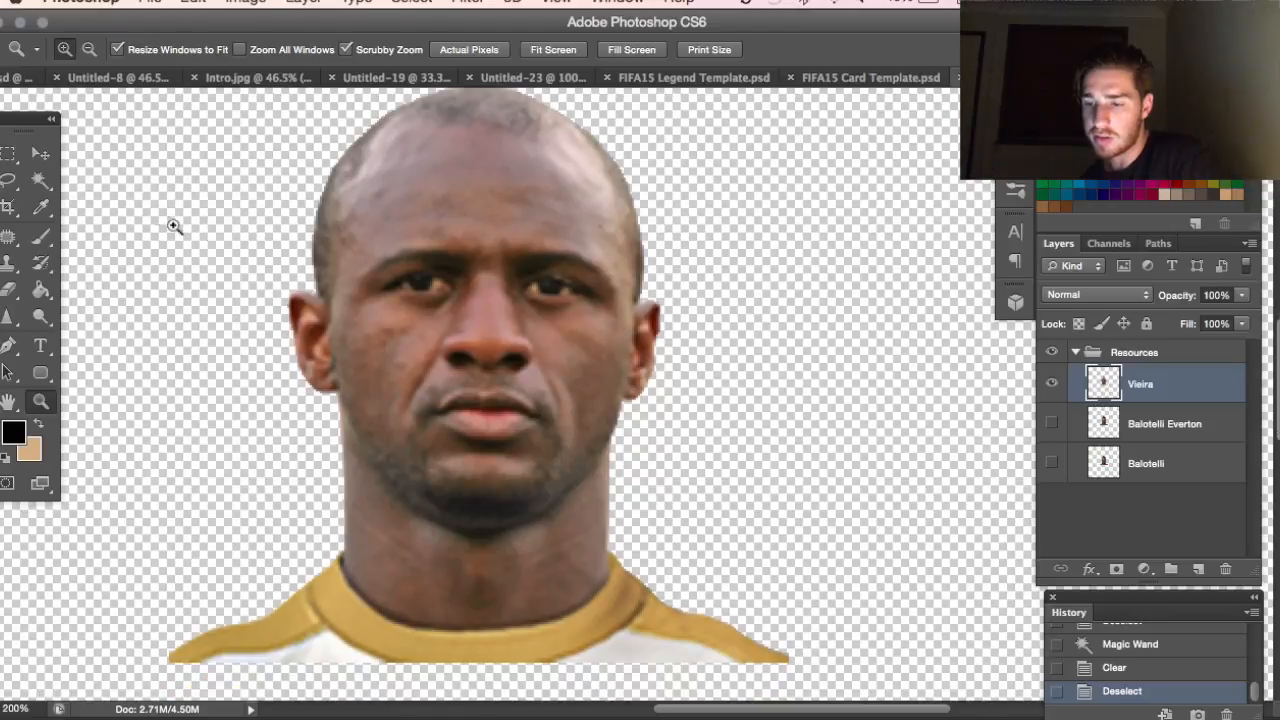
pyautogui.click(41, 179)
pyautogui.click(437, 546)
pyautogui.click(497, 551)
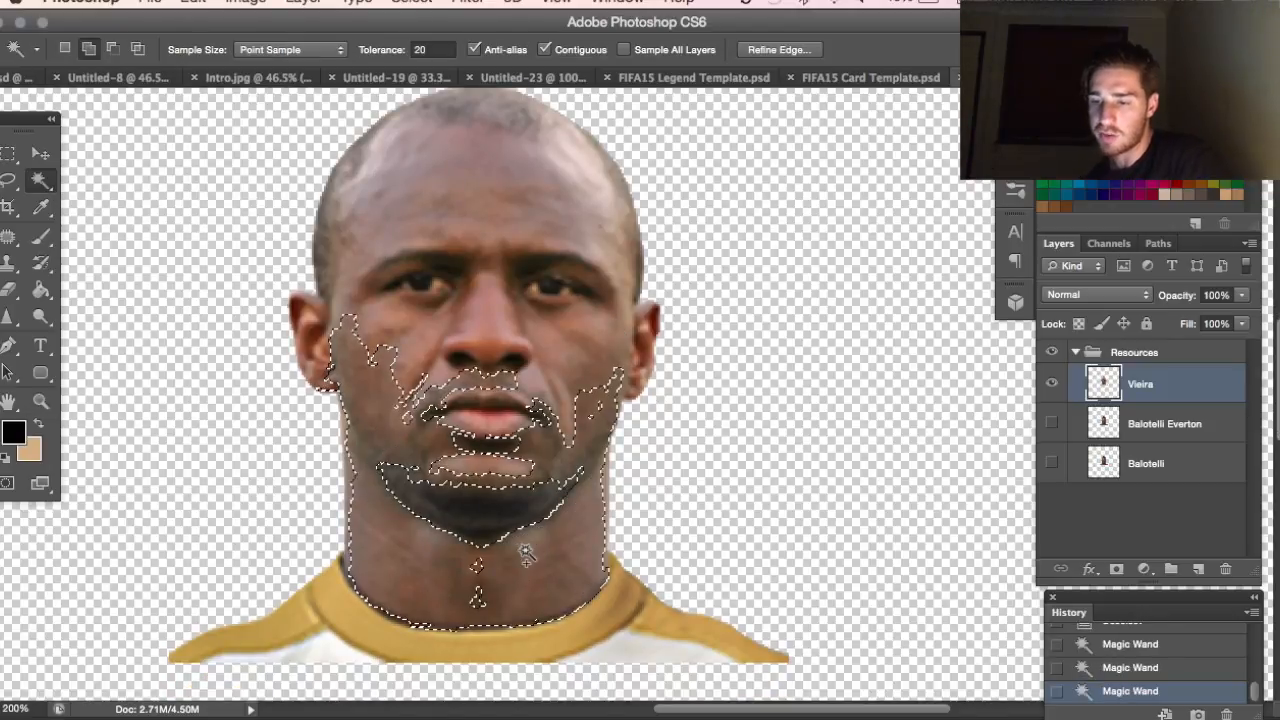
pyautogui.click(495, 572)
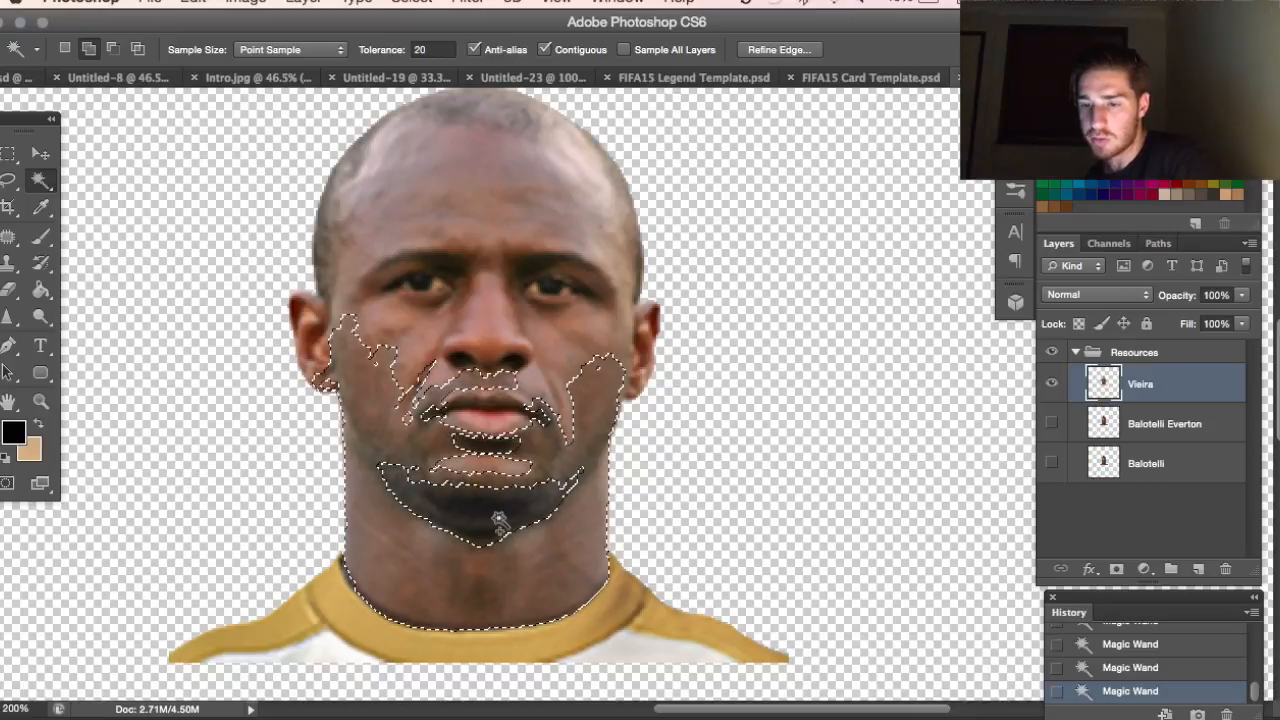
pyautogui.click(486, 531)
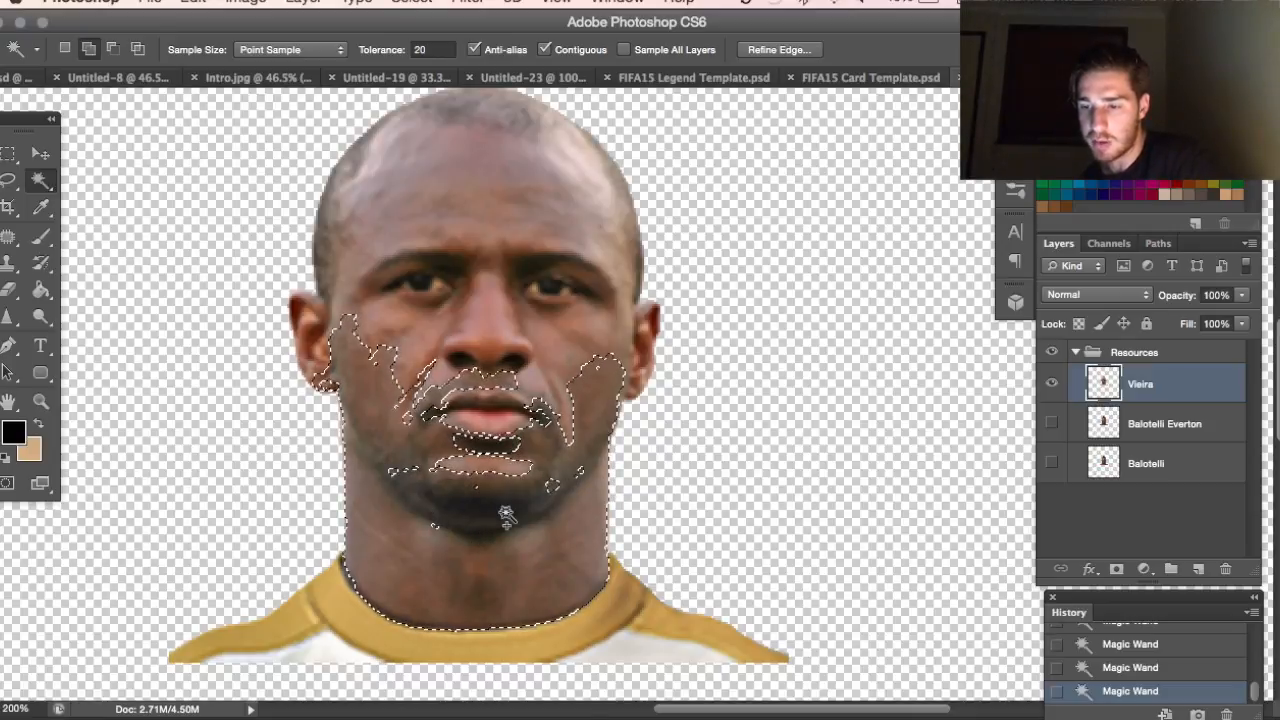
pyautogui.press('Delete')
pyautogui.press('super+d')
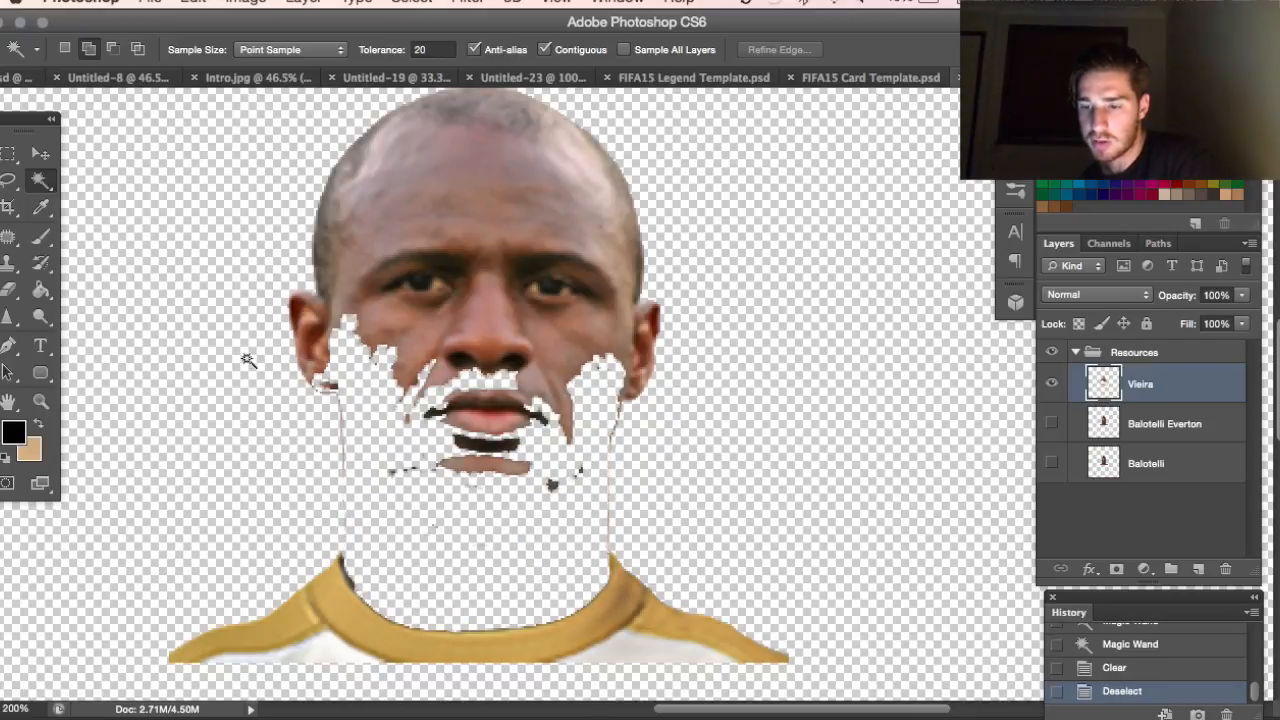
# - Lasso the rest of the head above the collar on the Vieira layer, delete it, and deselect
pyautogui.click(18, 183)
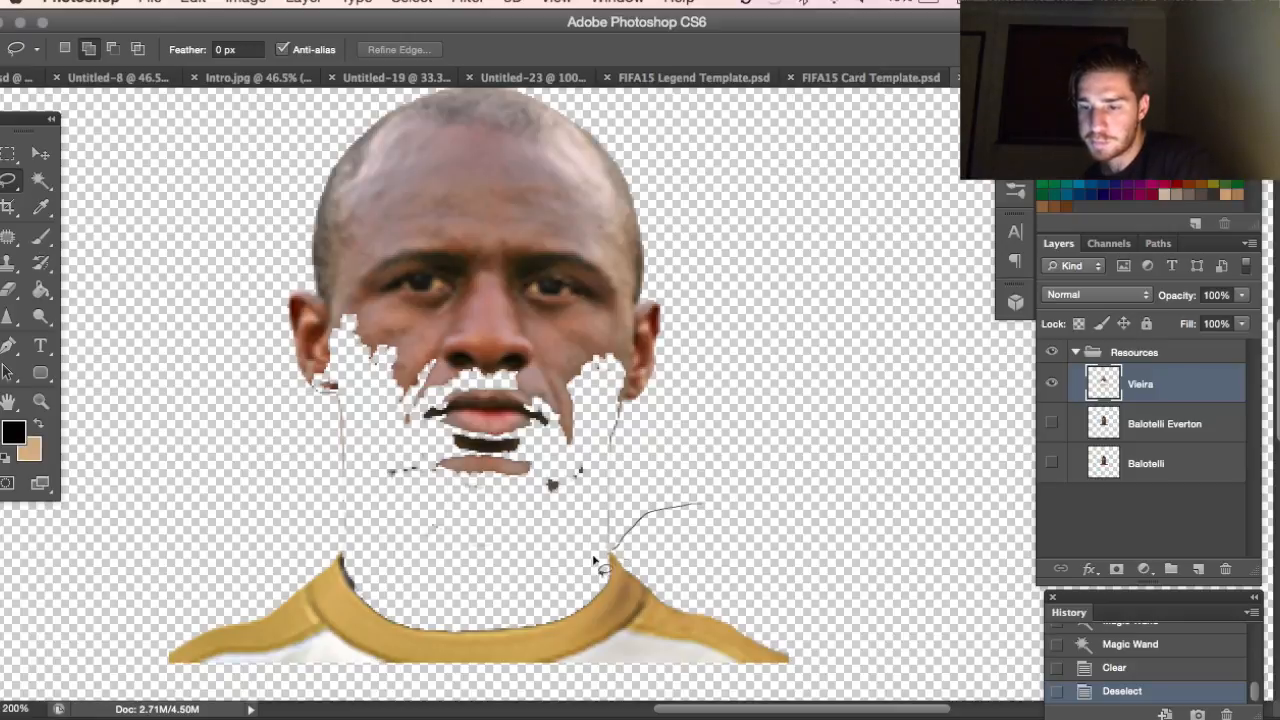
pyautogui.moveTo(265, 478)
pyautogui.mouseDown()
pyautogui.moveTo(233, 167)
pyautogui.moveTo(259, 87)
pyautogui.mouseUp()
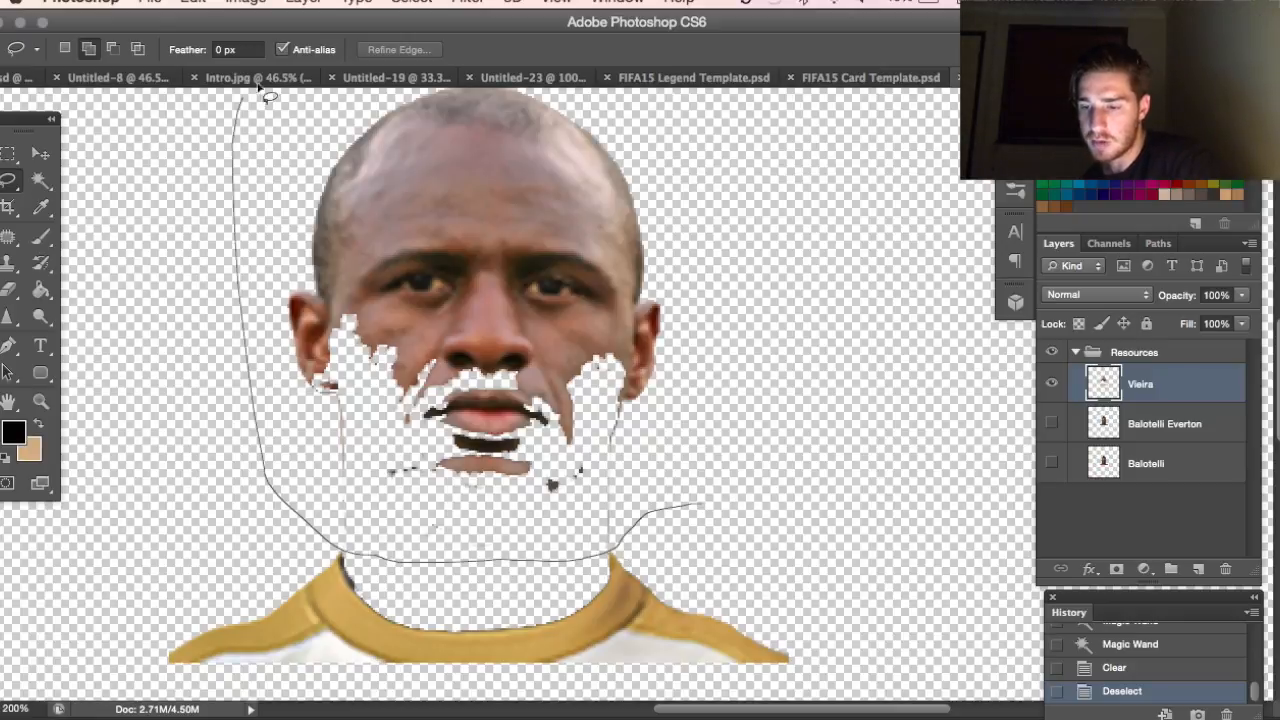
pyautogui.moveTo(718, 212); pyautogui.dragTo(737, 286)
pyautogui.press('Delete')
pyautogui.press('super+d')
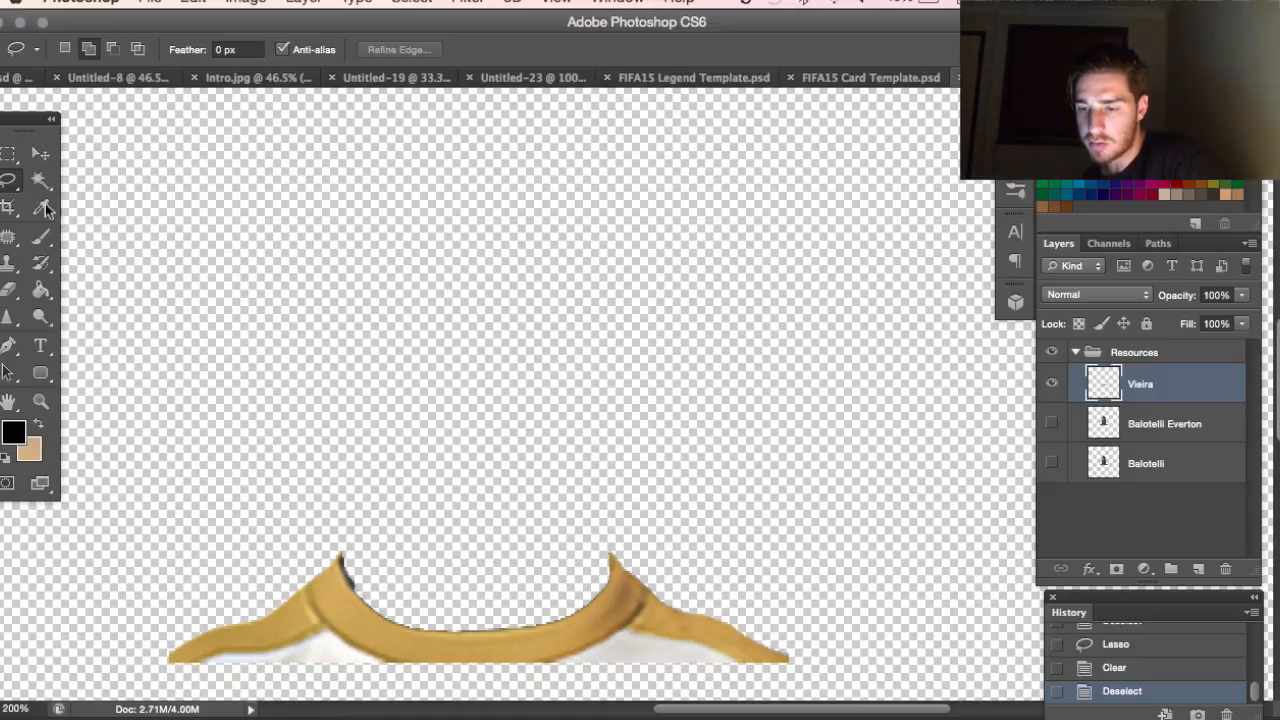
# - Remove the dark leftover on the inner left edge of the Vieira collar with a Polygonal Lasso selection, and deselect
pyautogui.click(11, 186)
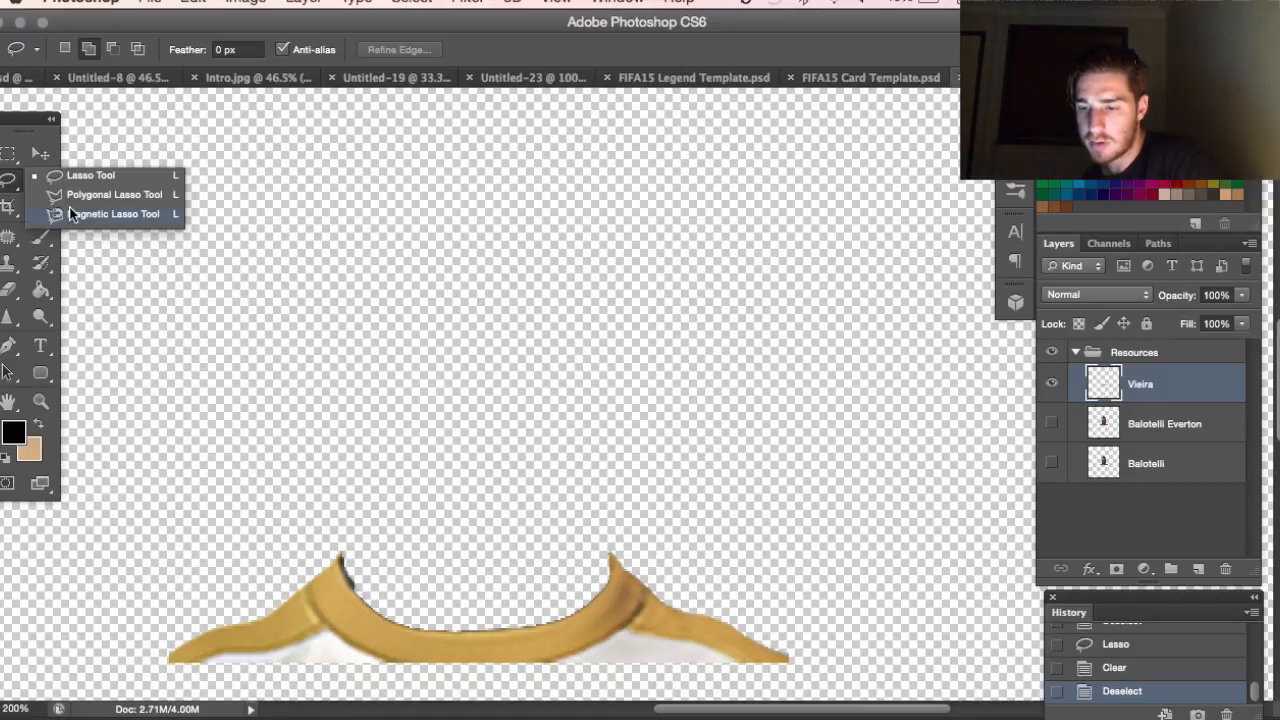
pyautogui.click(57, 195)
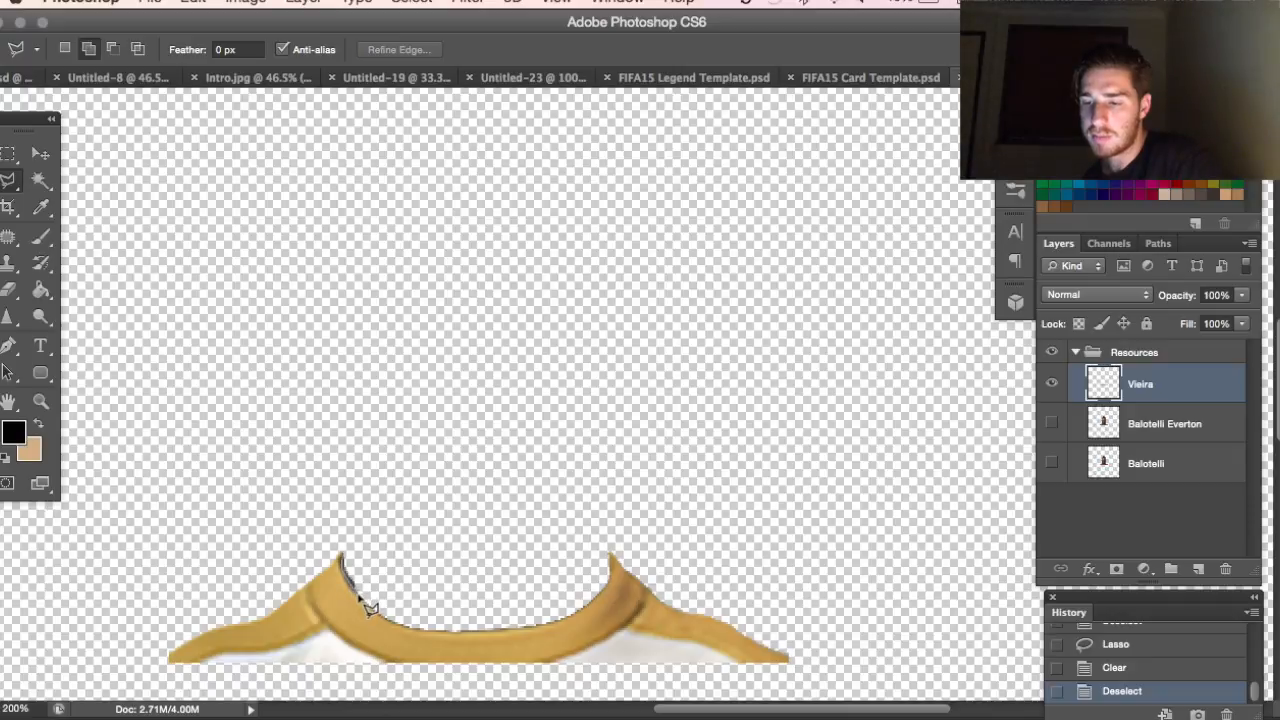
pyautogui.doubleClick(384, 560)
pyautogui.press('Delete')
pyautogui.press('super+d')
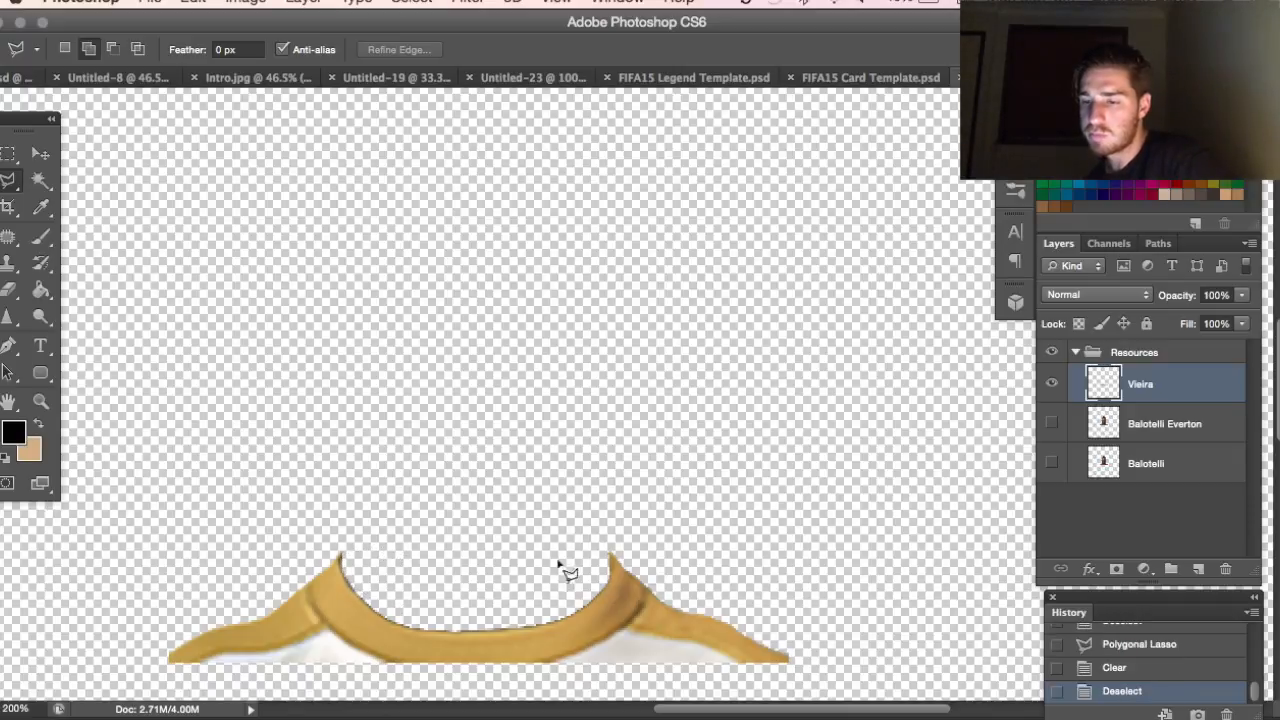
pyautogui.doubleClick(175, 460)
pyautogui.press('super+d')
# - Preview the Vieira shirt over the Balotelli Everton layer by toggling that layer's visibility
pyautogui.click(1053, 424)
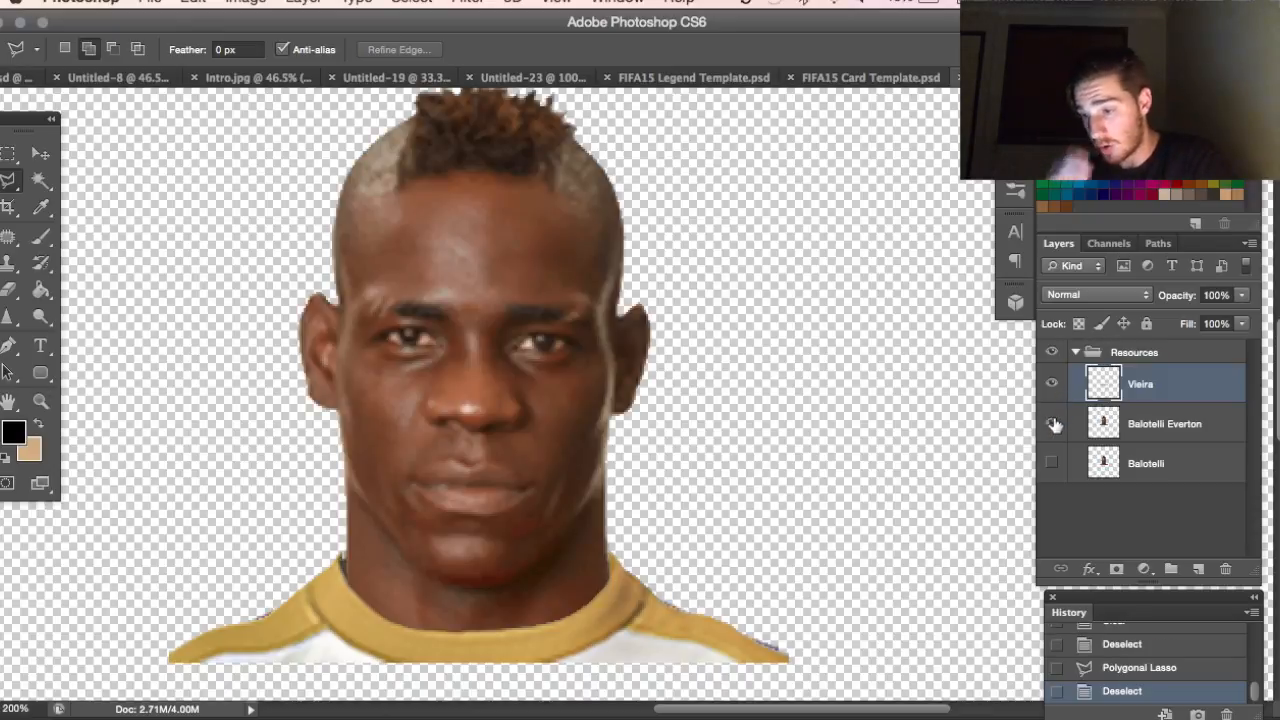
pyautogui.click(1053, 424)
pyautogui.click(1053, 424)
pyautogui.click(1053, 424)
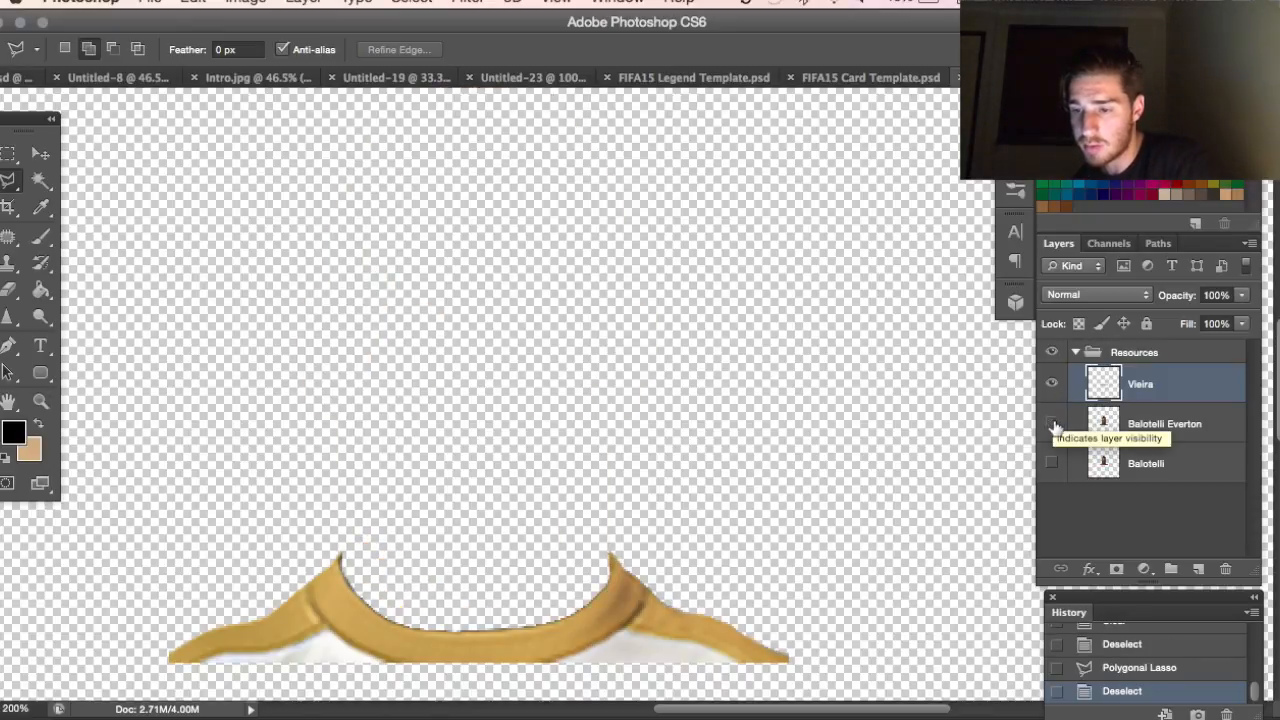
# - Show the Balotelli layer and nudge it slightly upward to align the neck with the Vieira collar
pyautogui.click(1052, 464)
pyautogui.click(1150, 455)
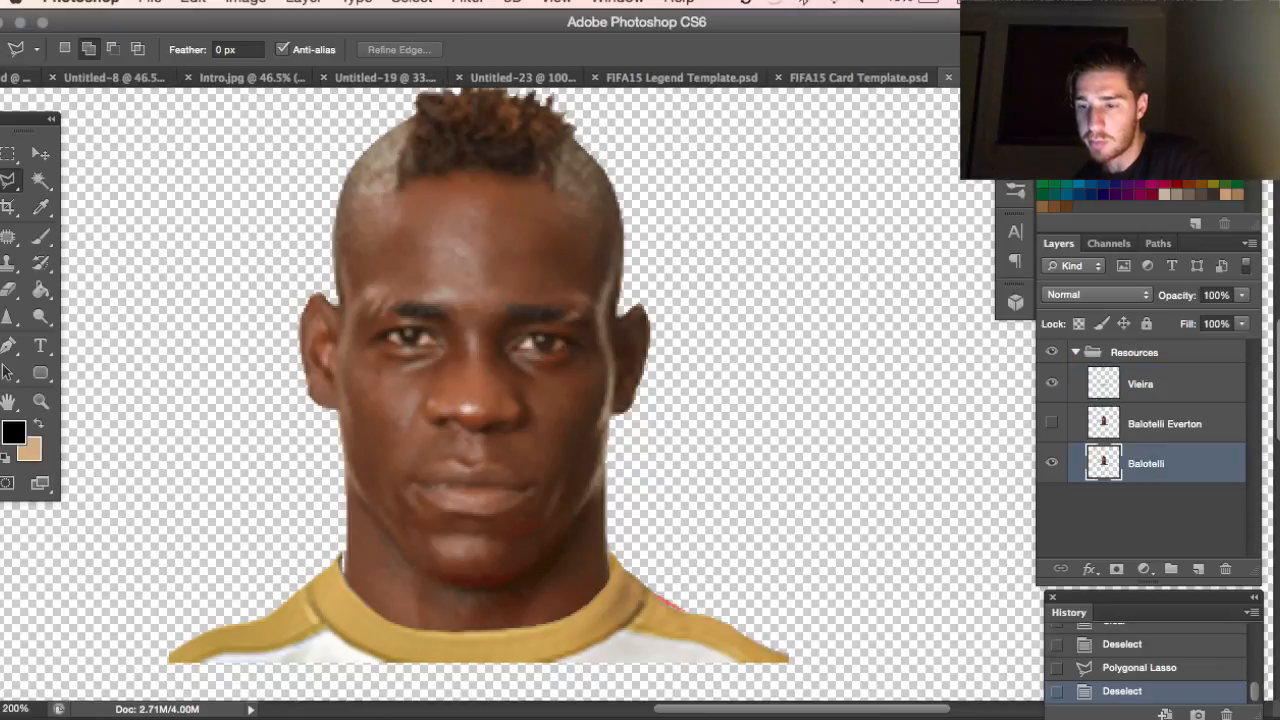
pyautogui.click(40, 153)
pyautogui.hotkey('shift', 'Up')
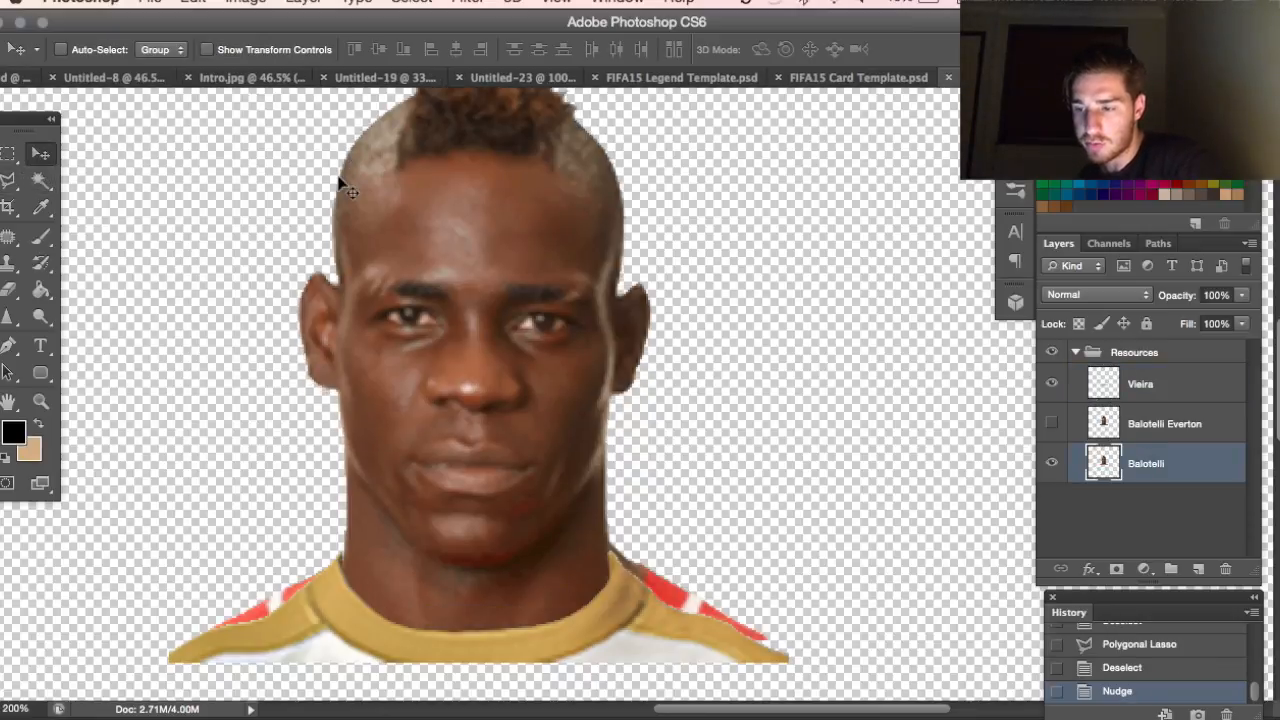
pyautogui.press('Left')
pyautogui.press('Down')
pyautogui.press('Down')
pyautogui.press('Right')
pyautogui.press('Down')
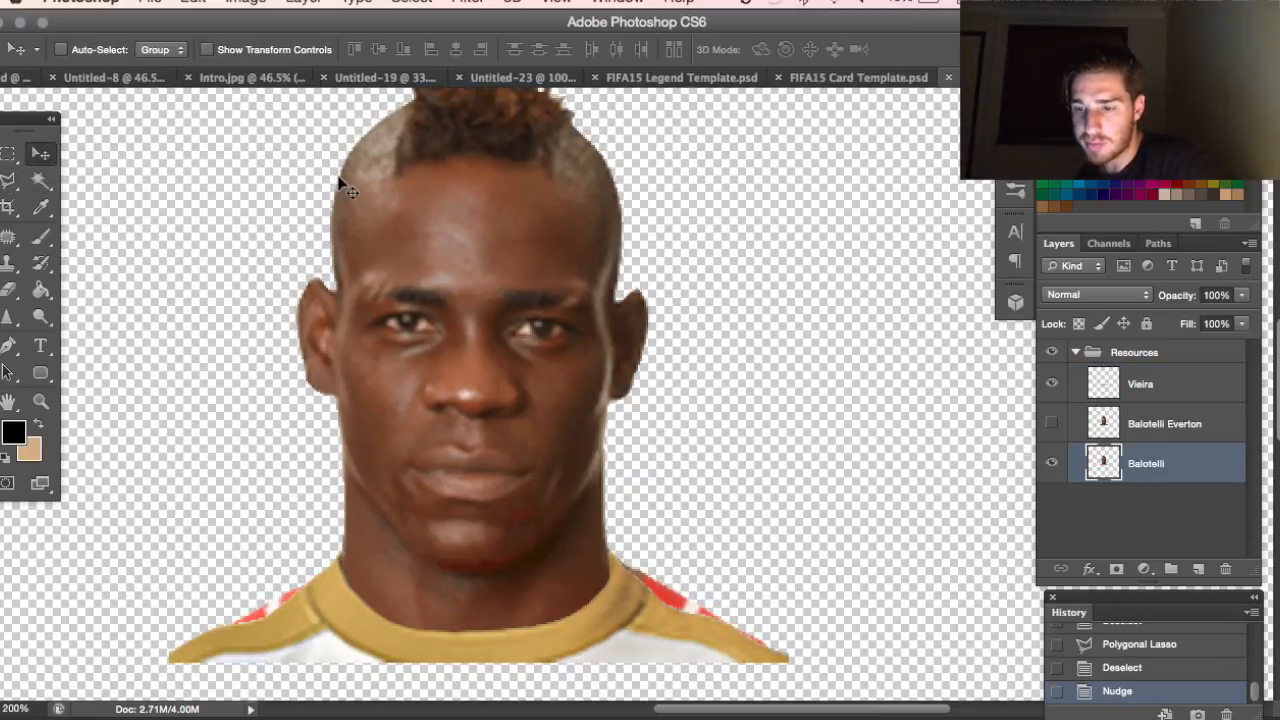
pyautogui.press('Down')
pyautogui.press('Up')
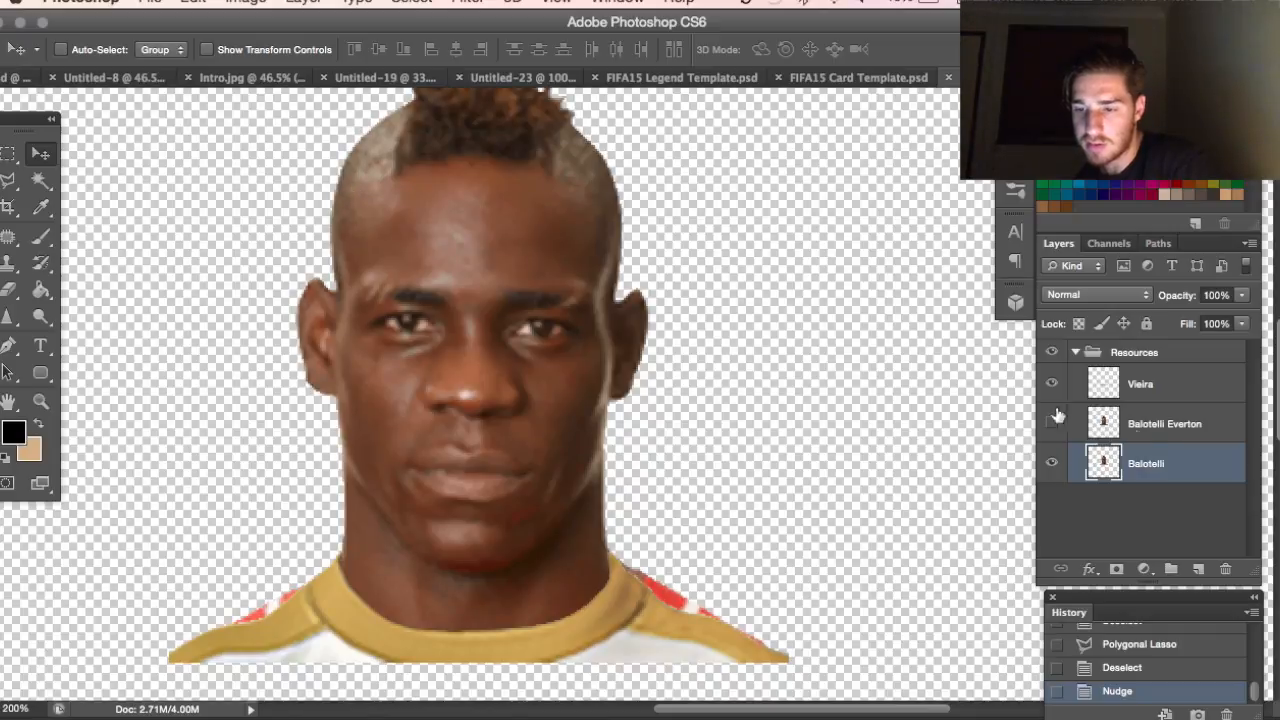
# - Duplicate the Balotelli layer and hide the original
pyautogui.rightClick(1168, 458)
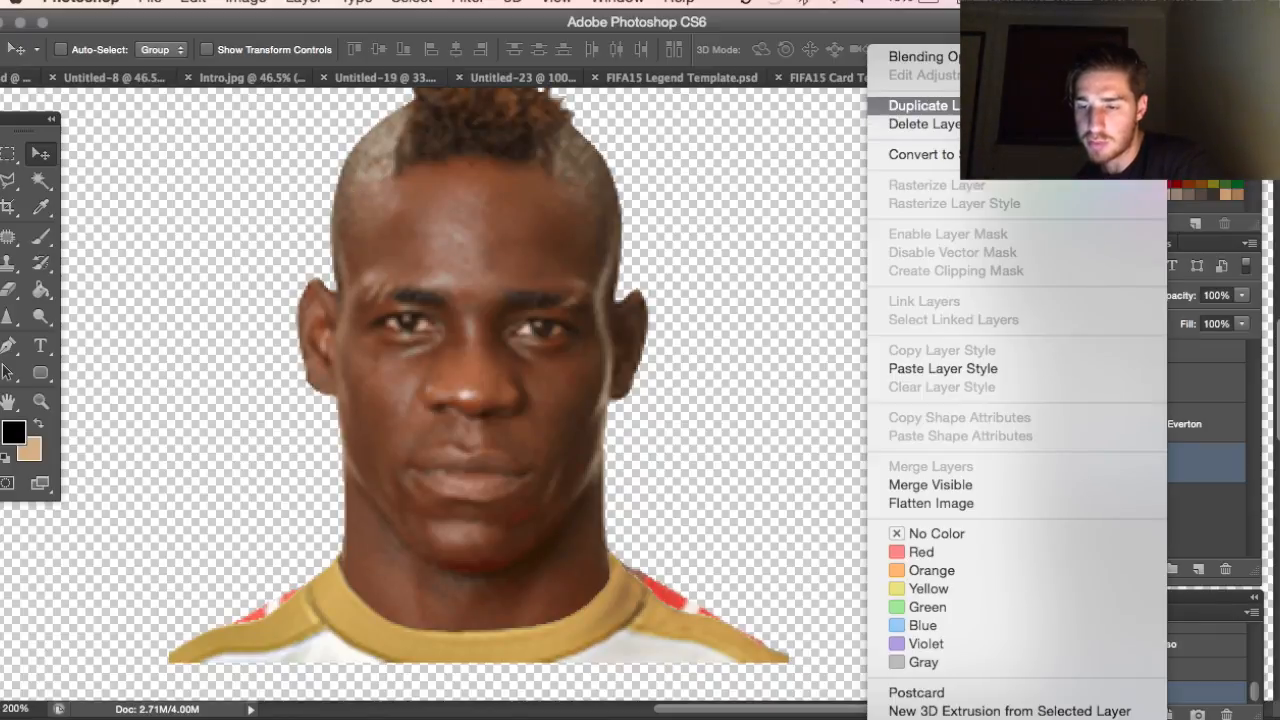
pyautogui.click(914, 106)
pyautogui.press('Return')
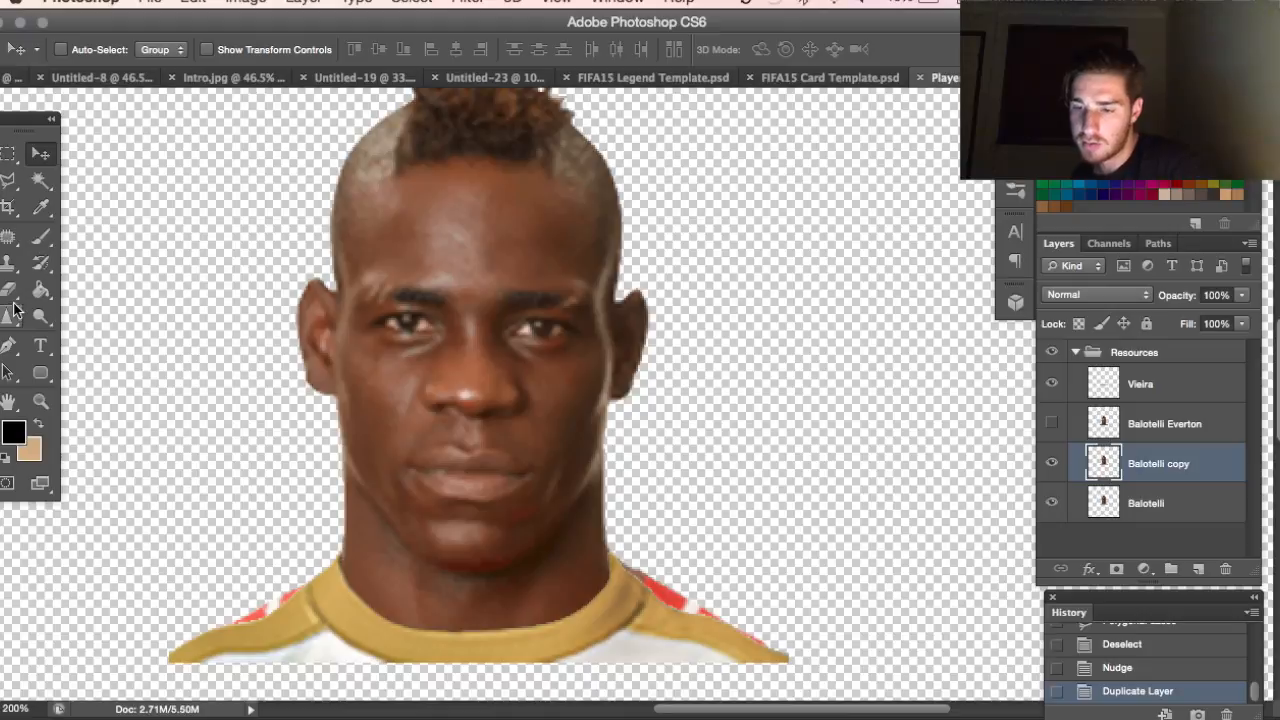
pyautogui.click(11, 292)
pyautogui.click(1052, 506)
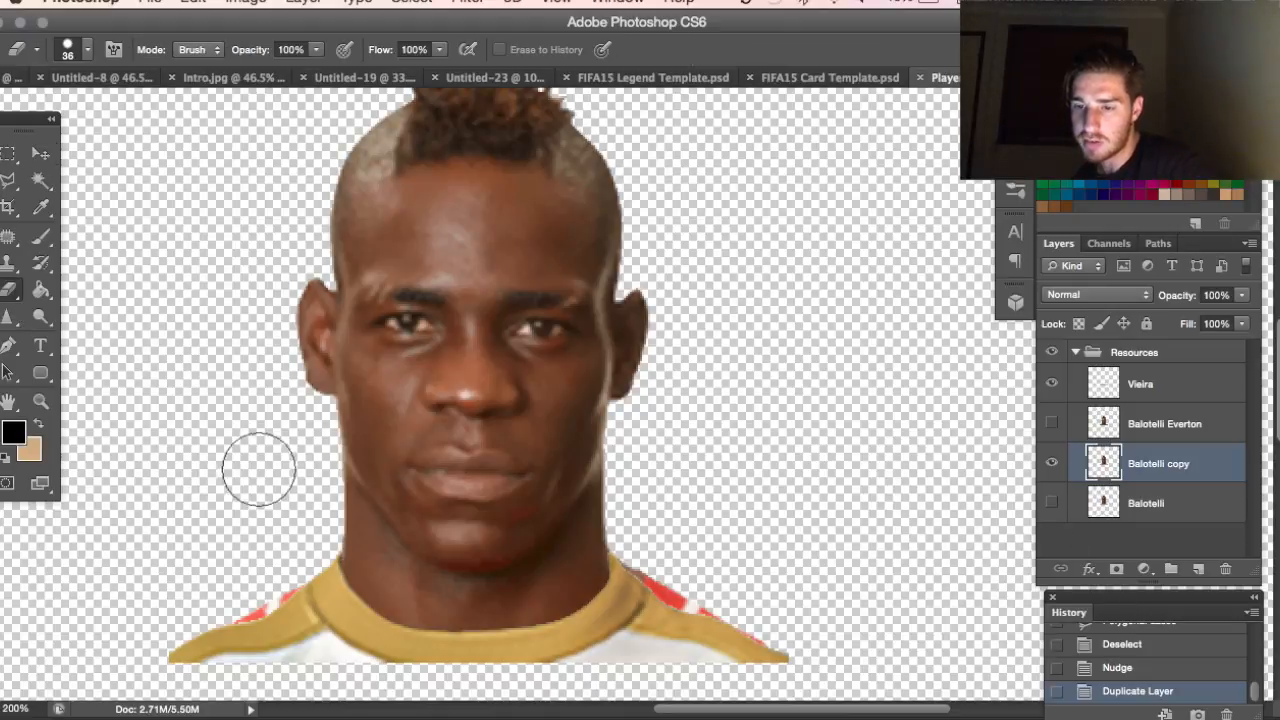
# - Erase the red shirt showing beyond both shoulders of the Vieira shirt on the Balotelli copy, using a 36 px eraser
pyautogui.moveTo(294, 557); pyautogui.dragTo(180, 622)
pyautogui.moveTo(648, 555)
pyautogui.mouseDown()
pyautogui.moveTo(708, 624)
pyautogui.moveTo(845, 648)
pyautogui.mouseUp()
pyautogui.scroll(2, 171, 329)
pyautogui.hscroll(-2, 171, 329)
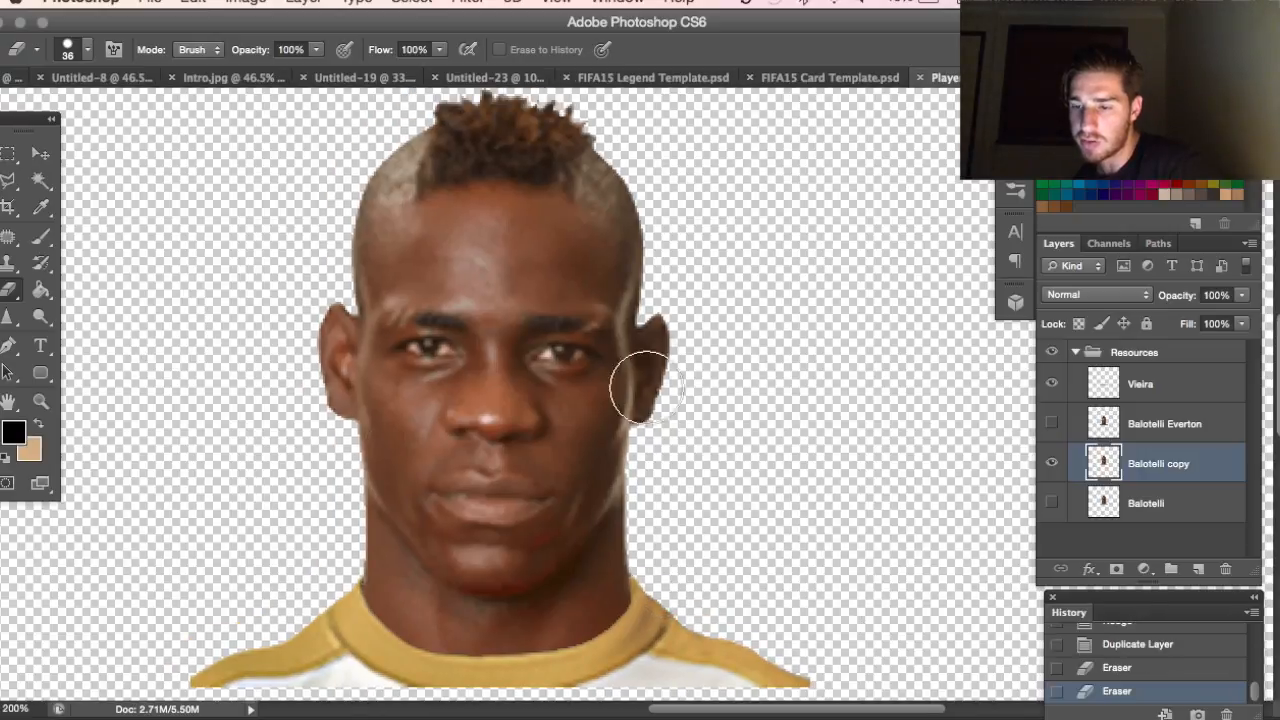
pyautogui.click(40, 181)
pyautogui.click(1168, 393)
pyautogui.click(690, 640)
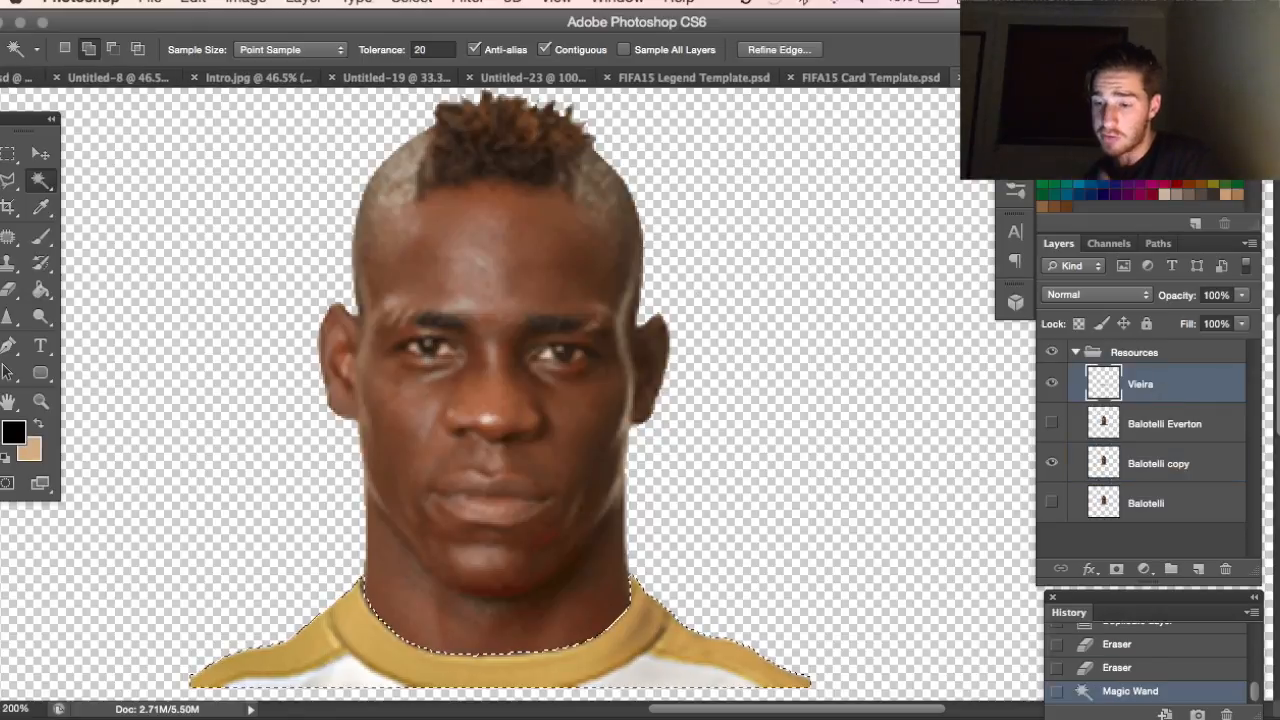
pyautogui.click(411, 2)
pyautogui.click(420, 79)
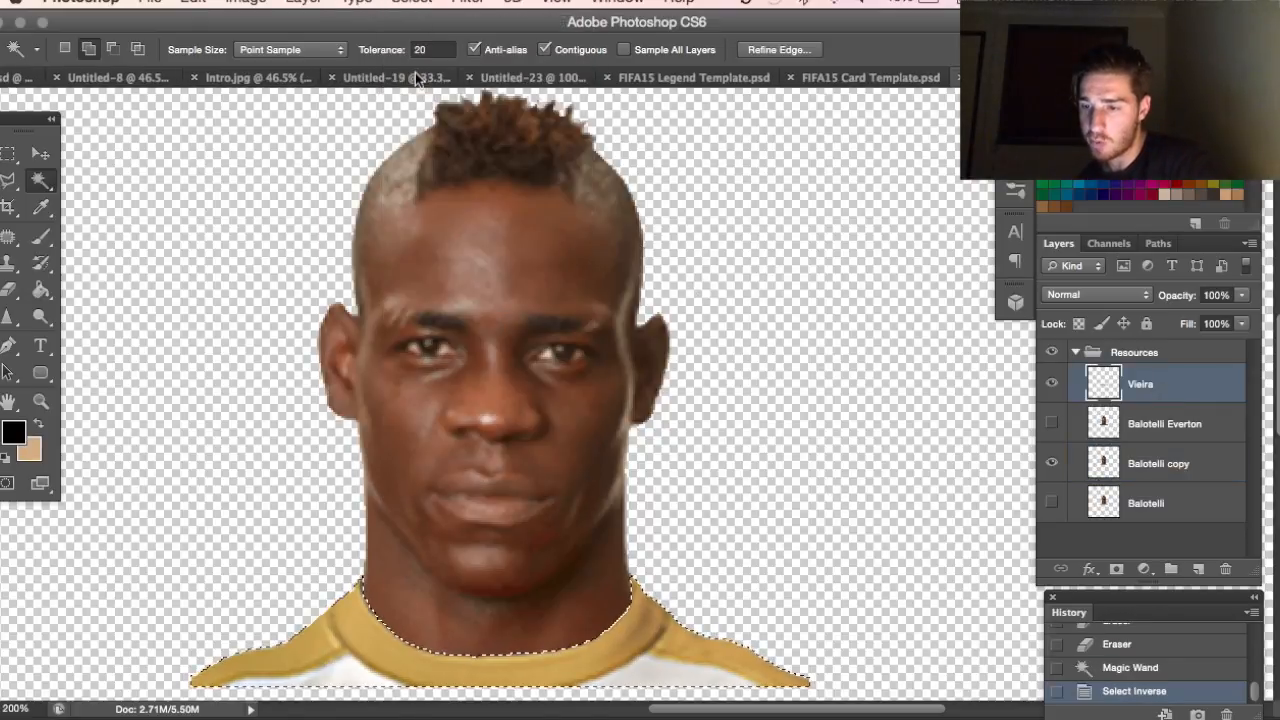
pyautogui.scroll(-3, 388, 277)
pyautogui.scroll(1, 390, 280)
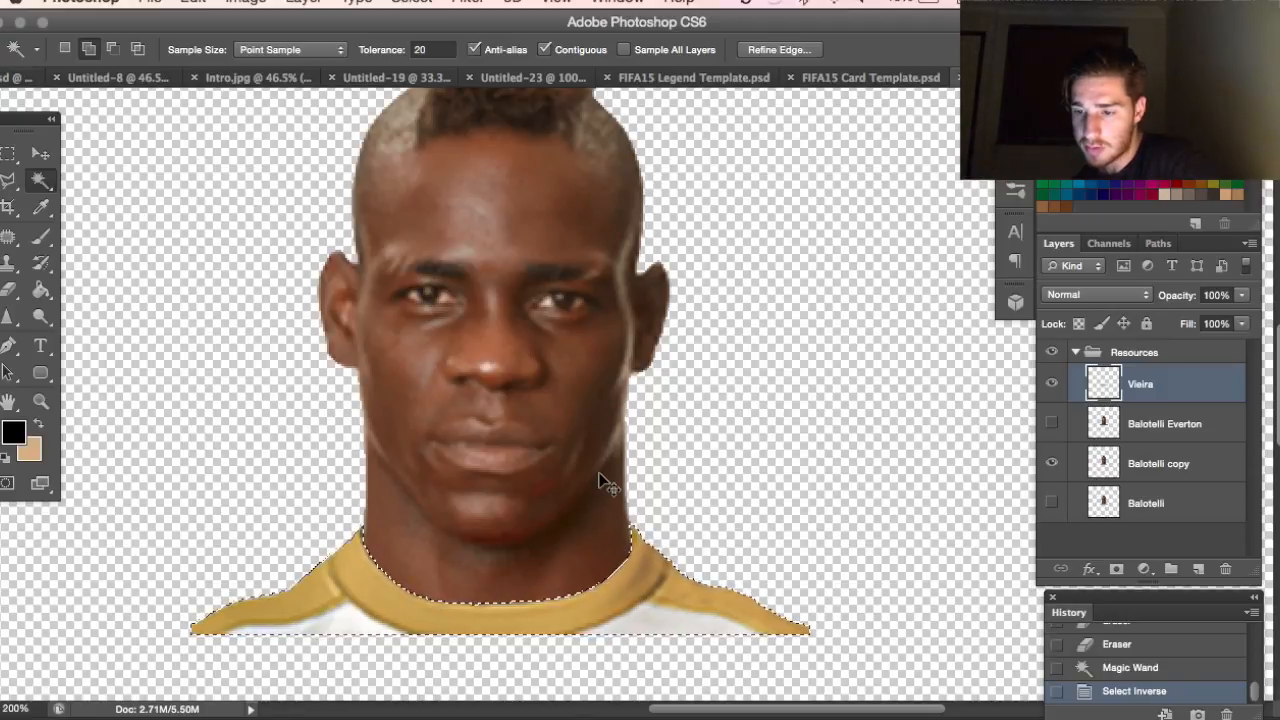
pyautogui.press('super+d')
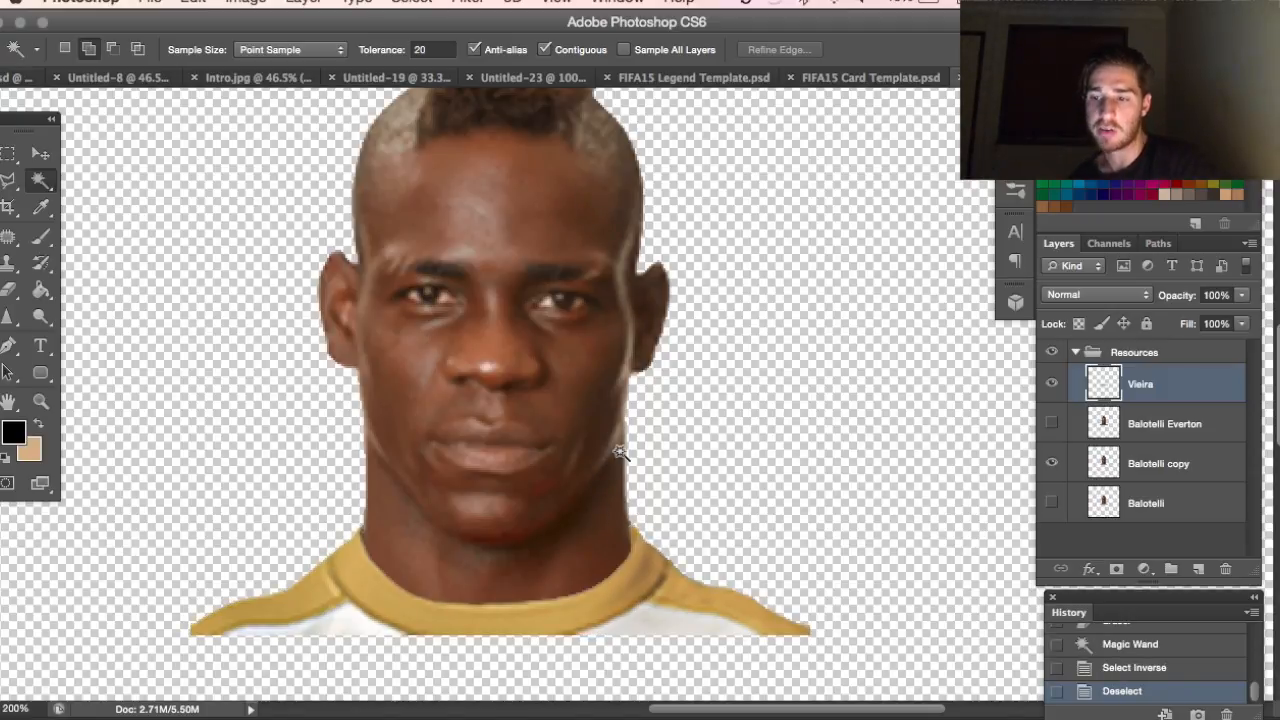
pyautogui.click(630, 560)
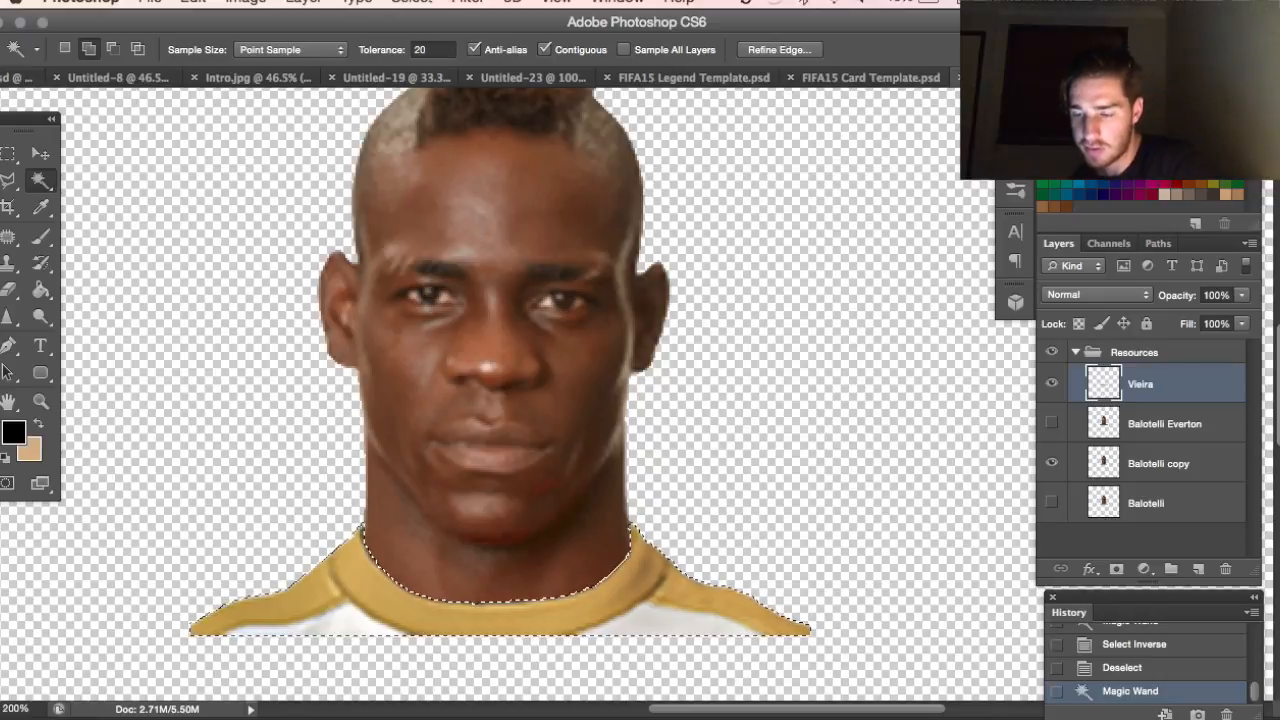
pyautogui.click(411, 2)
pyautogui.press('super+d')
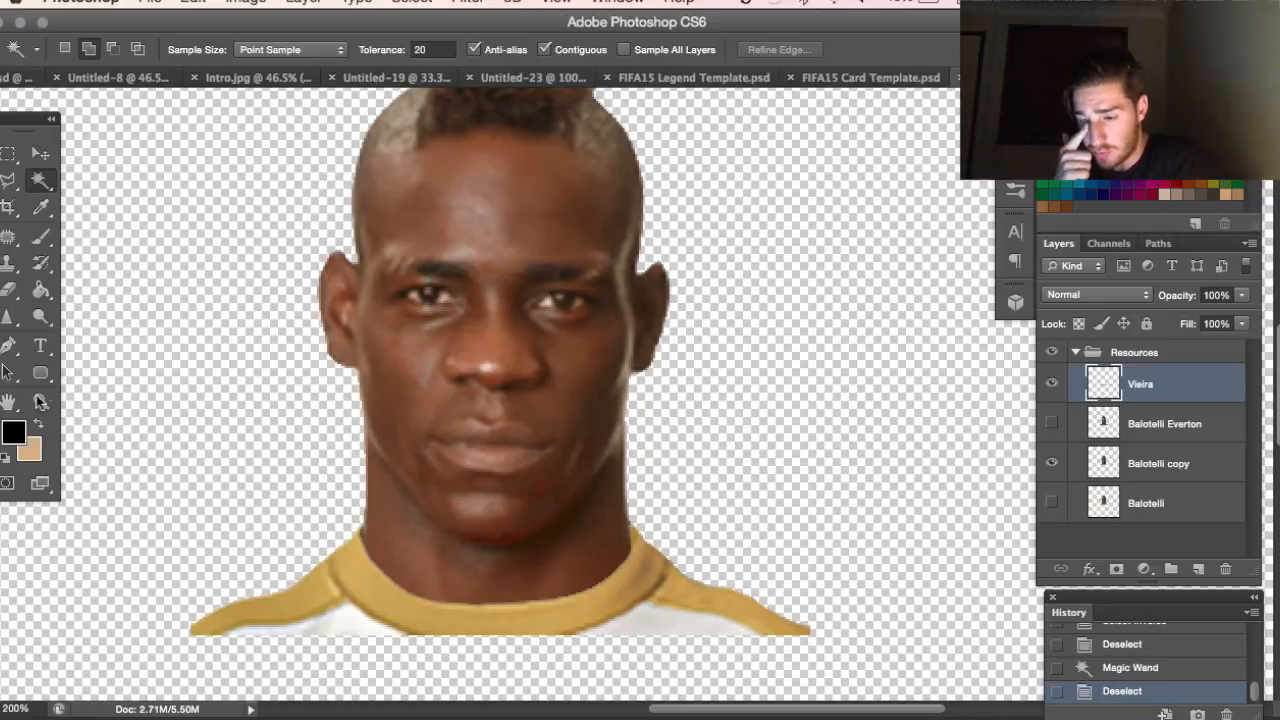
# - Select the shirt on the Vieira layer with the Magic Wand by picking the area around it and inverting the selection
pyautogui.press('z')
pyautogui.rightClick(271, 391)
pyautogui.click(310, 487)
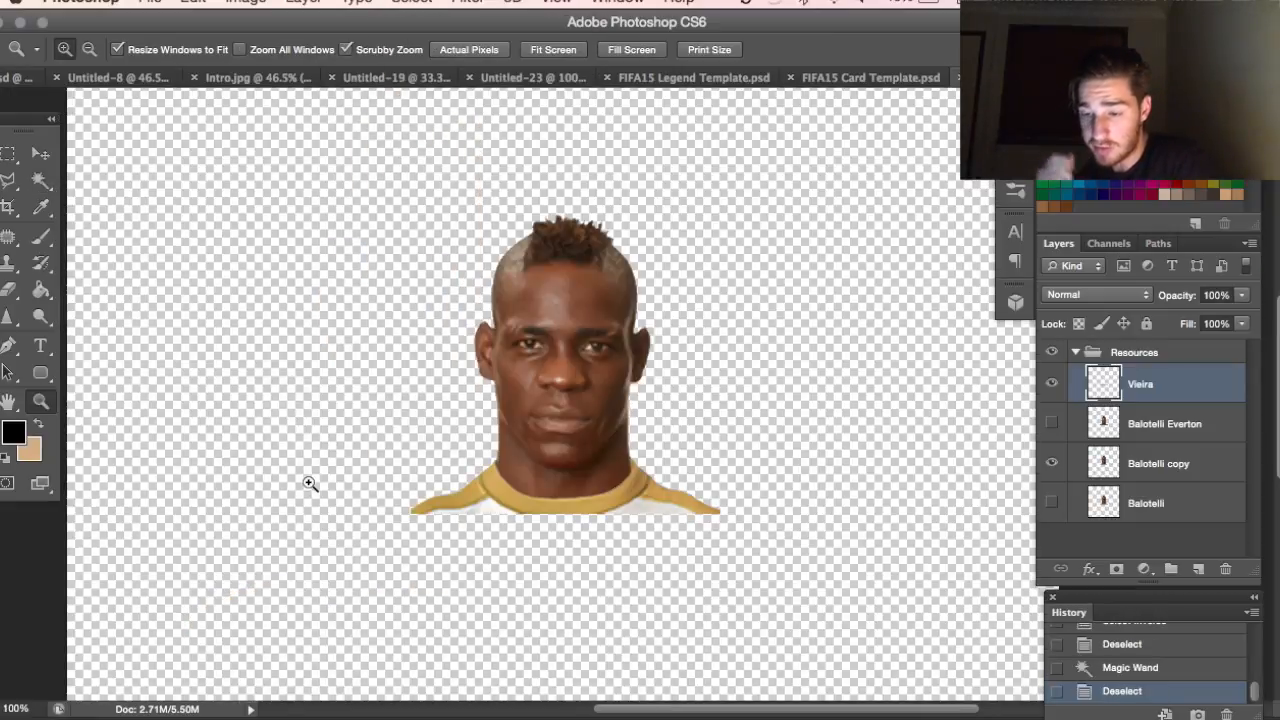
pyautogui.click(40, 180)
pyautogui.click(620, 480)
pyautogui.click(412, 2)
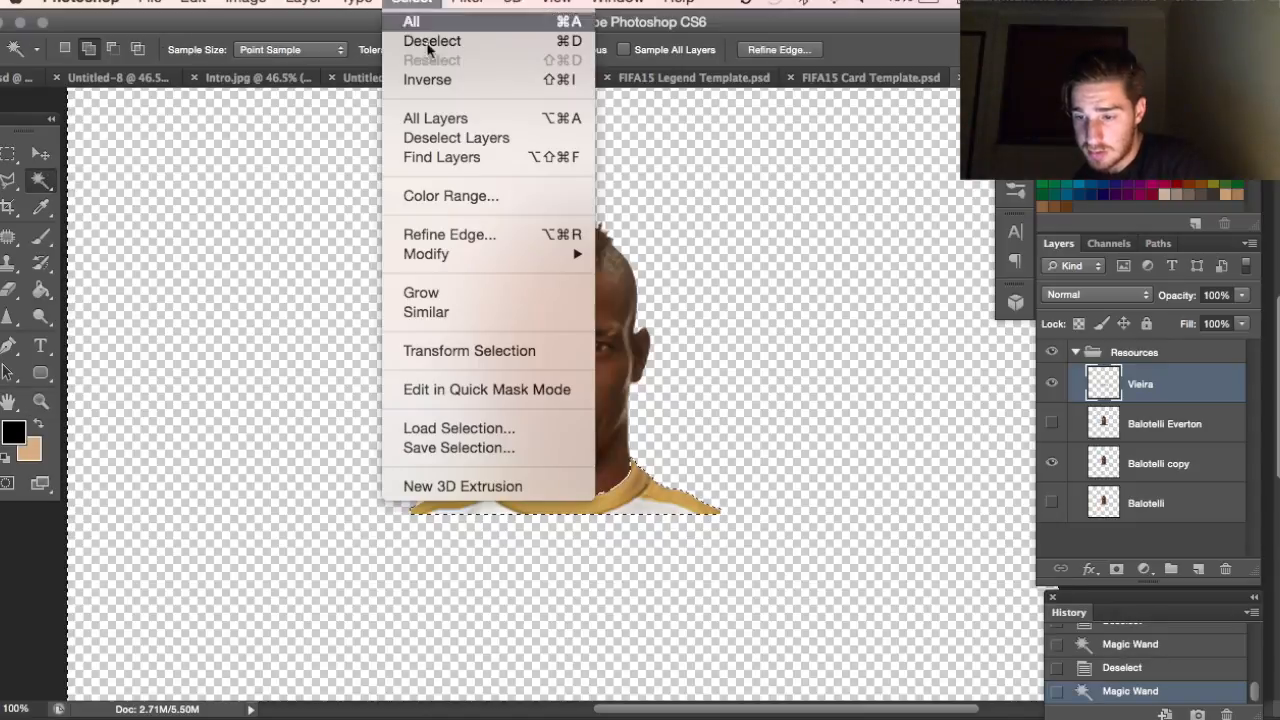
pyautogui.click(428, 80)
# - Brush black over the shirt's right-hand shoulder on a new layer with a 186 px brush, deselect, and set the layer's opacity to 48%
pyautogui.click(41, 236)
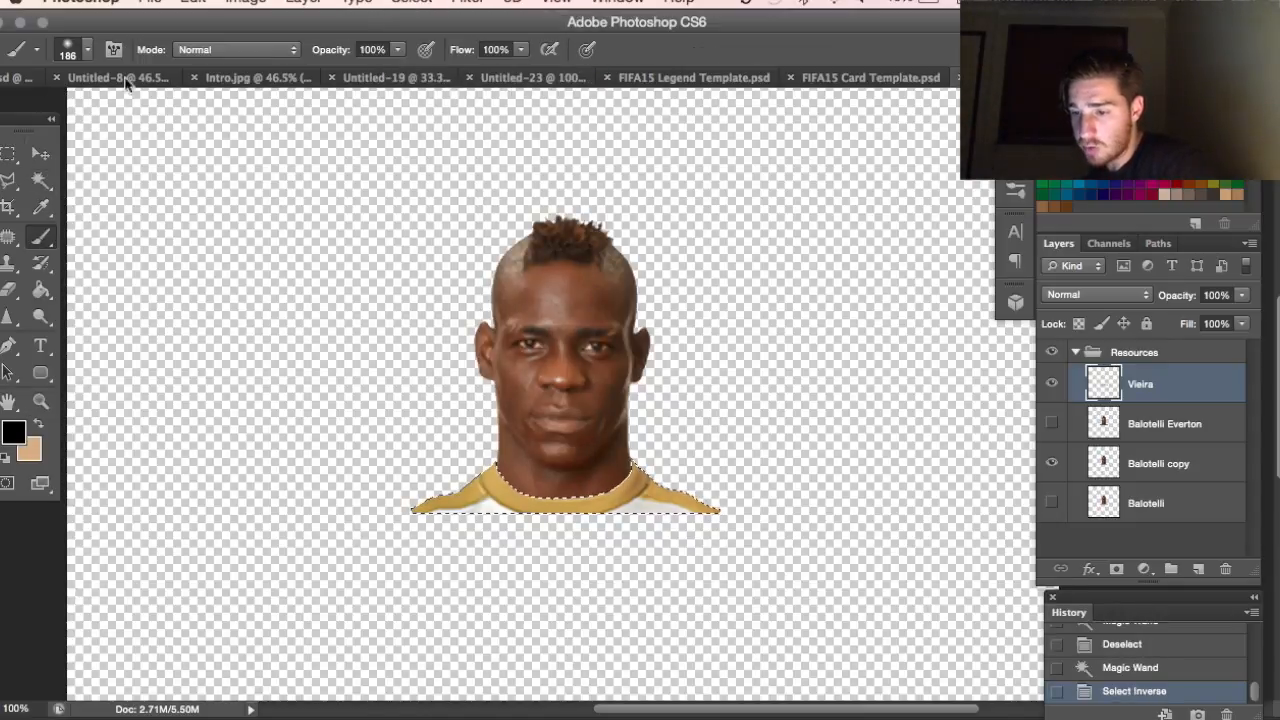
pyautogui.moveTo(643, 429); pyautogui.dragTo(720, 467)
pyautogui.hotkey('ctrl', 'z')
pyautogui.click(1198, 568)
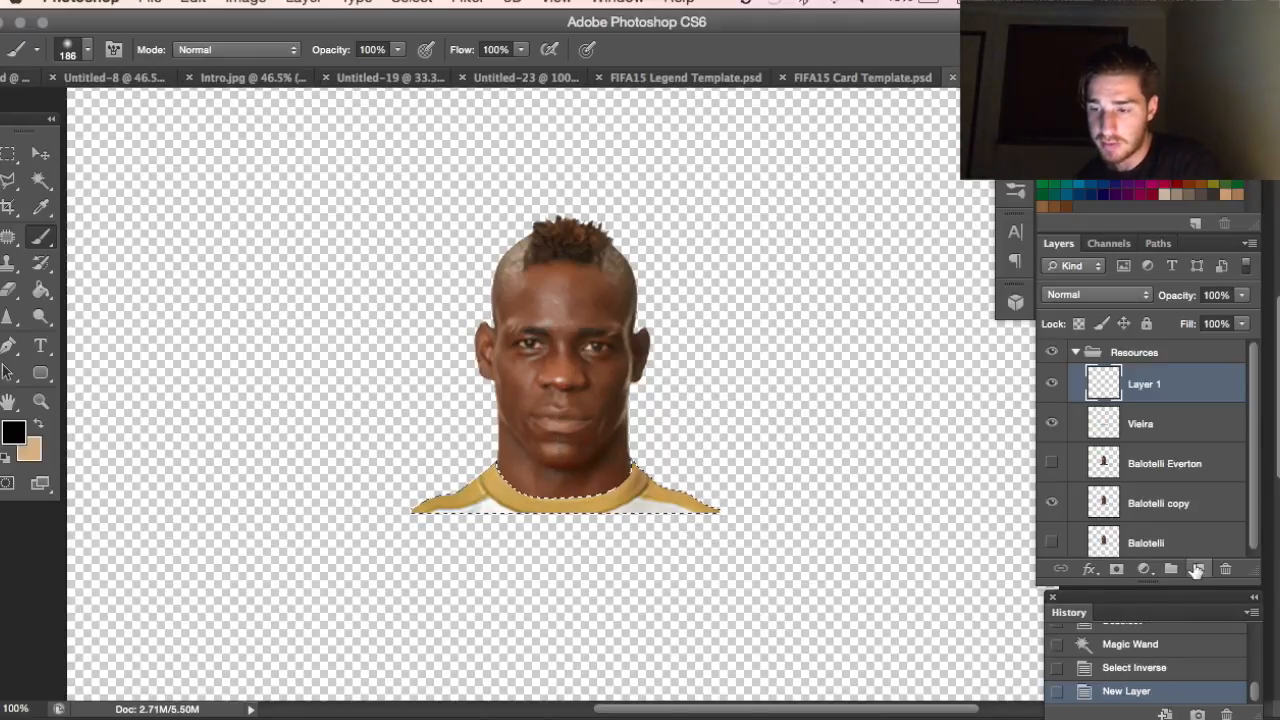
pyautogui.moveTo(691, 429)
pyautogui.mouseDown()
pyautogui.moveTo(758, 480)
pyautogui.moveTo(630, 435)
pyautogui.mouseUp()
pyautogui.hotkey('ctrl', 'd')
pyautogui.click(1243, 297)
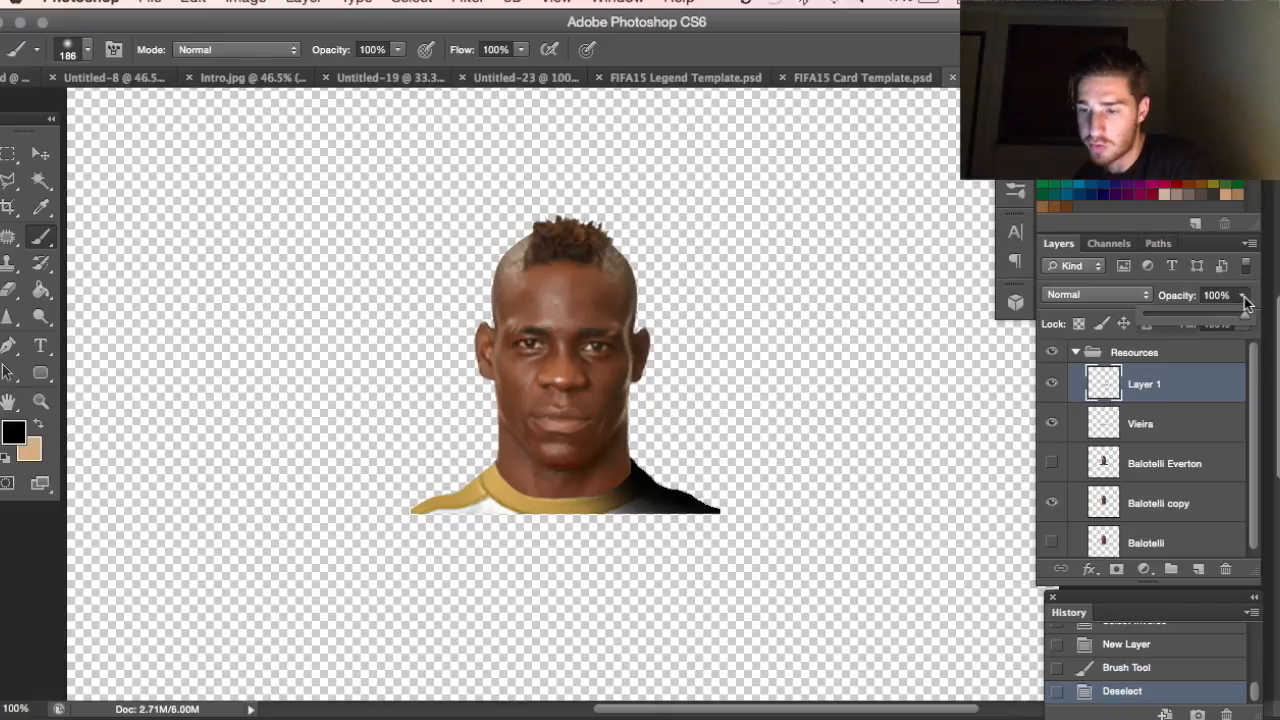
pyautogui.moveTo(1207, 312); pyautogui.dragTo(1192, 312)
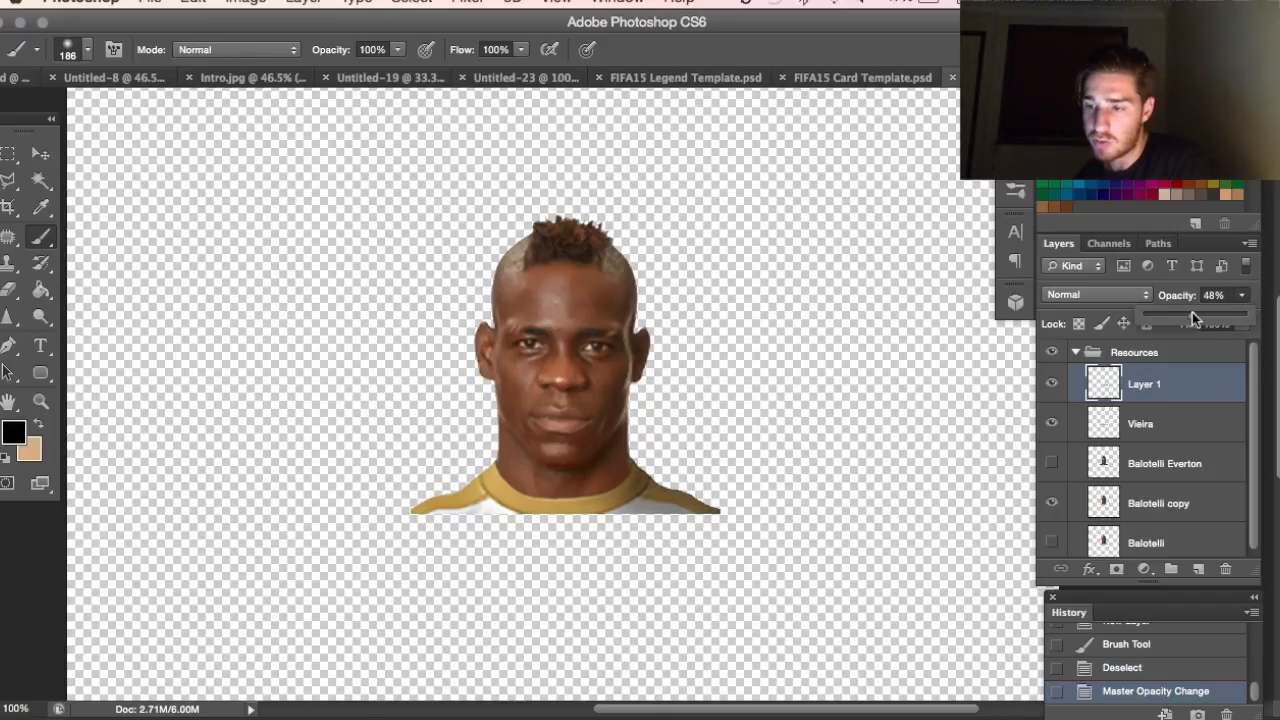
pyautogui.keyDown('shift'); pyautogui.click(1177, 425); pyautogui.keyUp('shift')
pyautogui.hotkey('ctrl', 'e')
pyautogui.hotkey('ctrl', 'z')
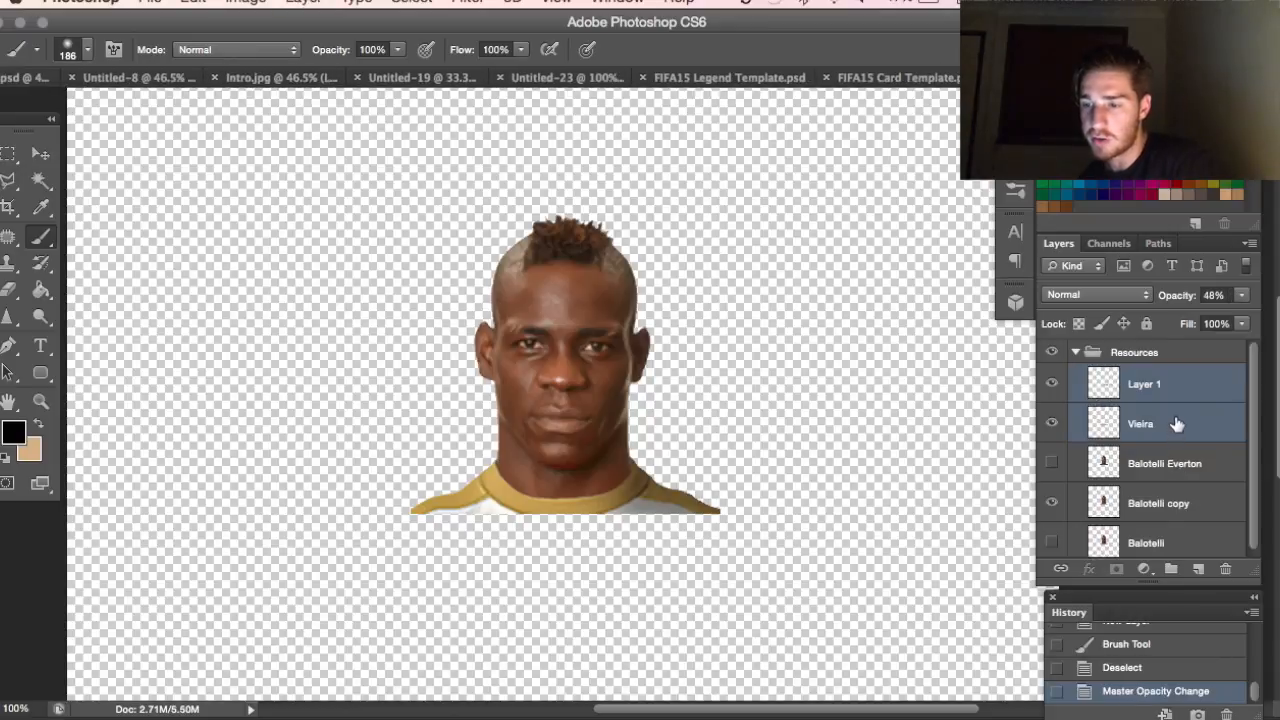
# - Duplicate the Vieira layer and move the copy above the black shading layer
pyautogui.click(1173, 403)
pyautogui.rightClick(1167, 420)
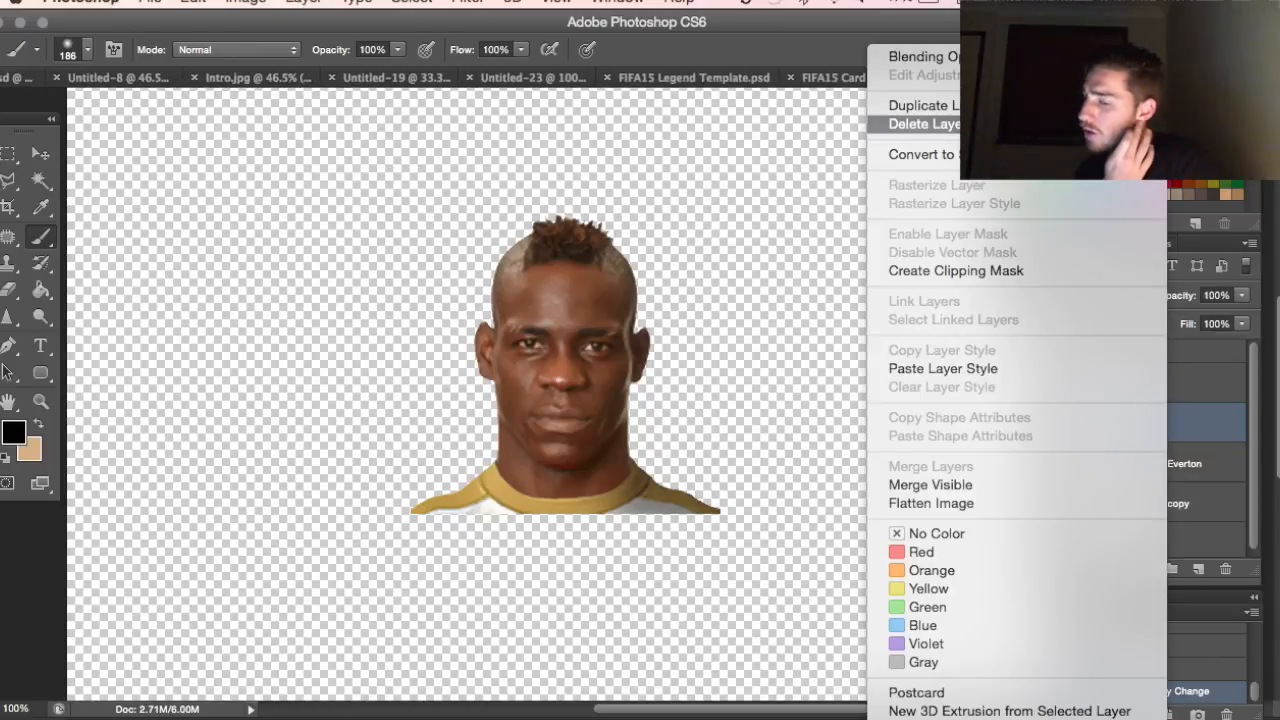
pyautogui.moveTo(1176, 430); pyautogui.dragTo(1178, 382)
# - Hide the Vieira copy and merge the shading layer, the Vieira layer and the Balotelli copy into one layer
pyautogui.click(1158, 430)
pyautogui.keyDown('shift'); pyautogui.click(1156, 458); pyautogui.keyUp('shift')
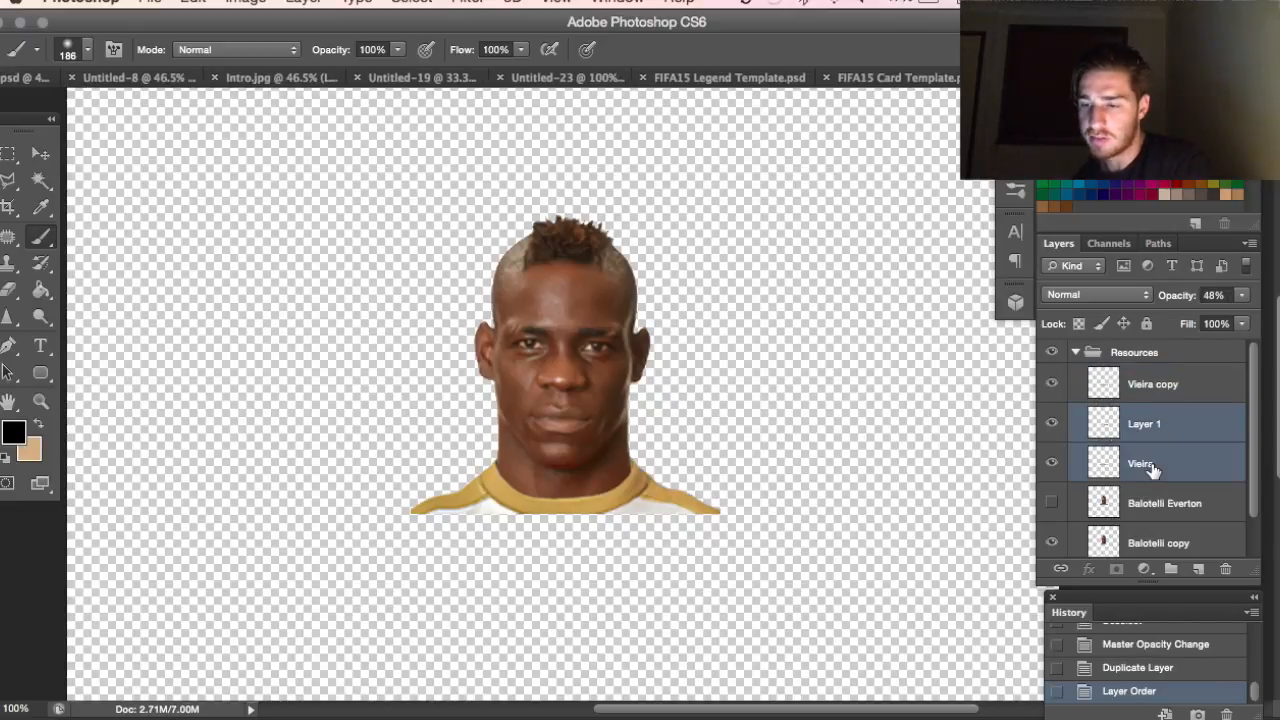
pyautogui.click(1052, 384)
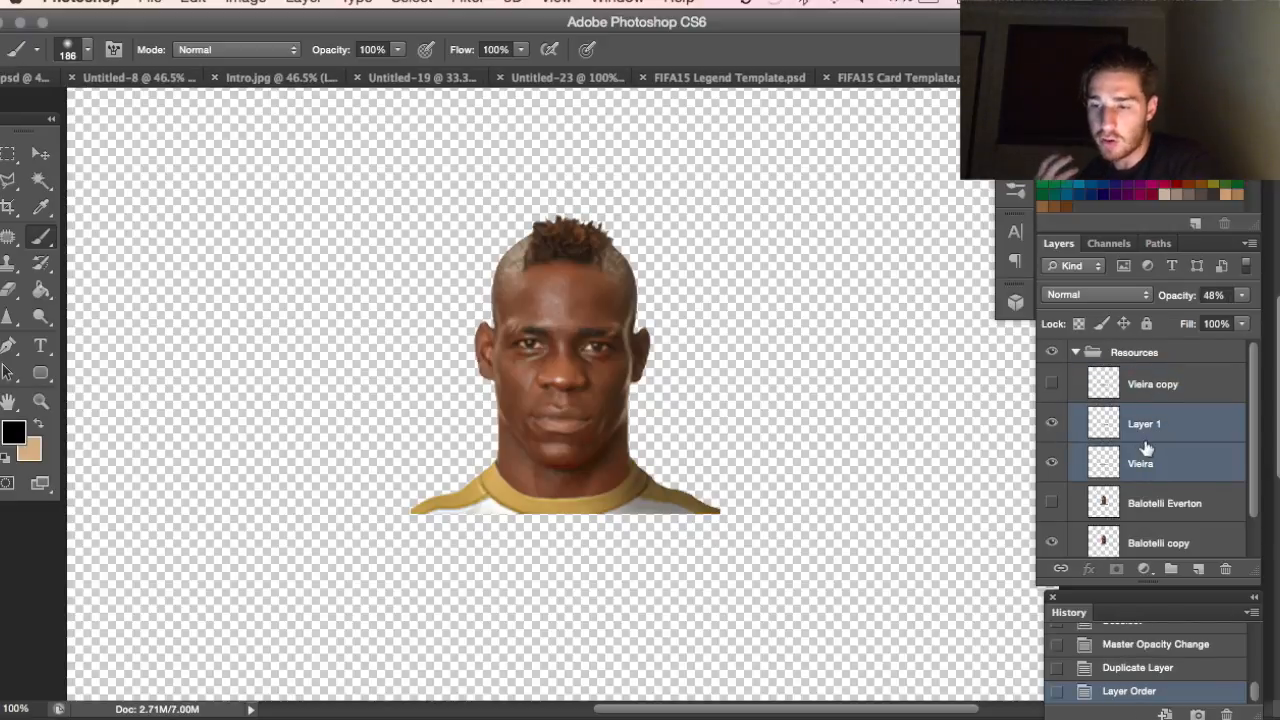
pyautogui.press('super+e')
pyautogui.keyDown('super'); pyautogui.click(1150, 496); pyautogui.keyUp('super')
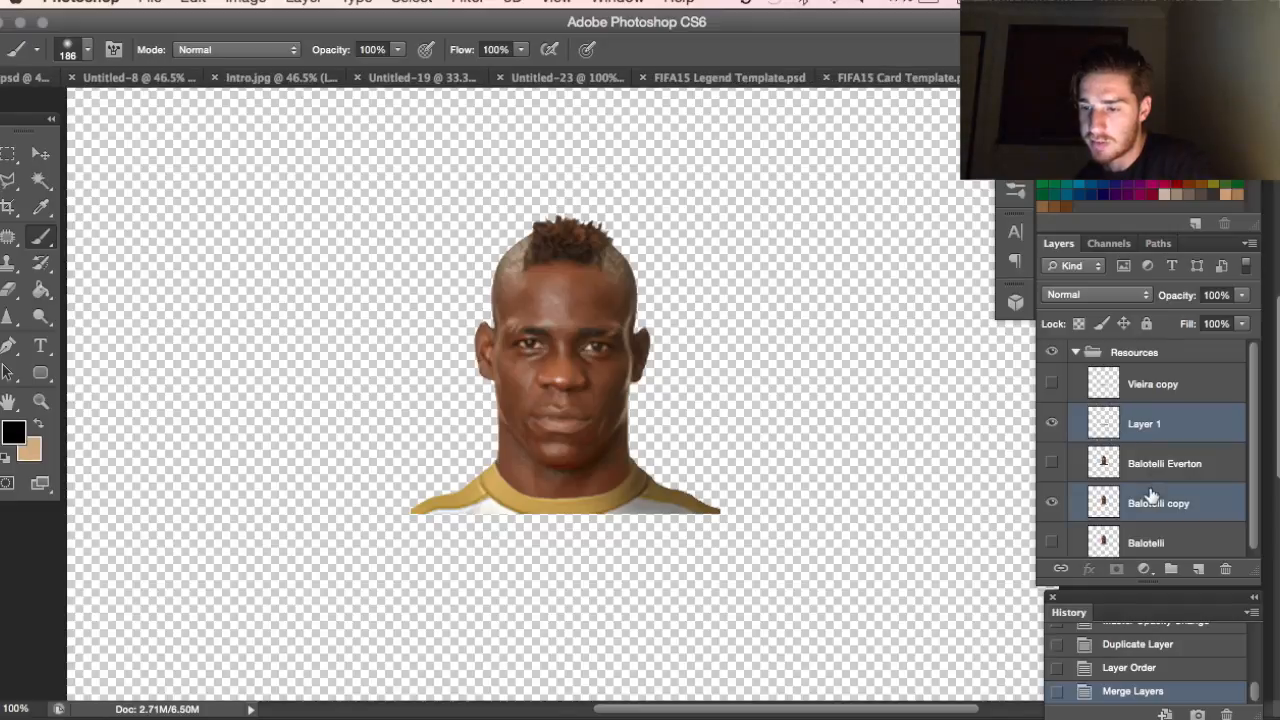
pyautogui.press('super+e')
# - Rename the merged layer as Balotelli Legend
pyautogui.doubleClick(1137, 426)
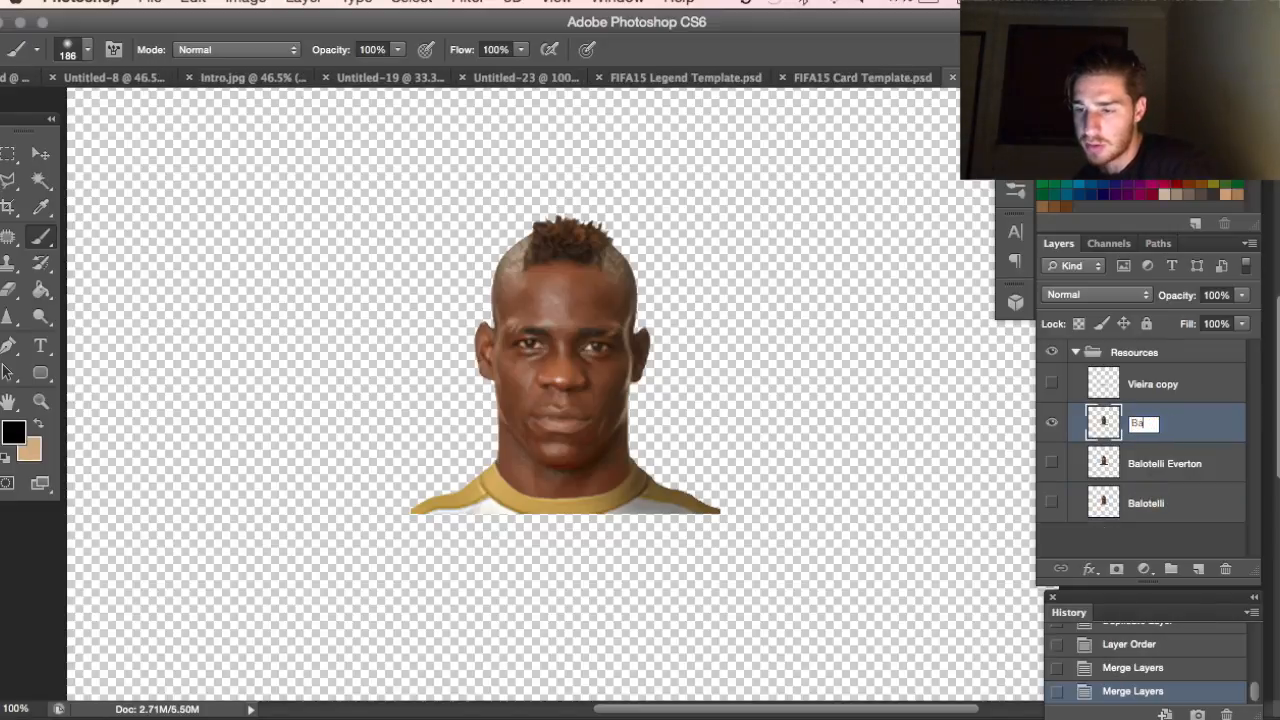
pyautogui.write('Balotelli Legend')
pyautogui.press('Return')
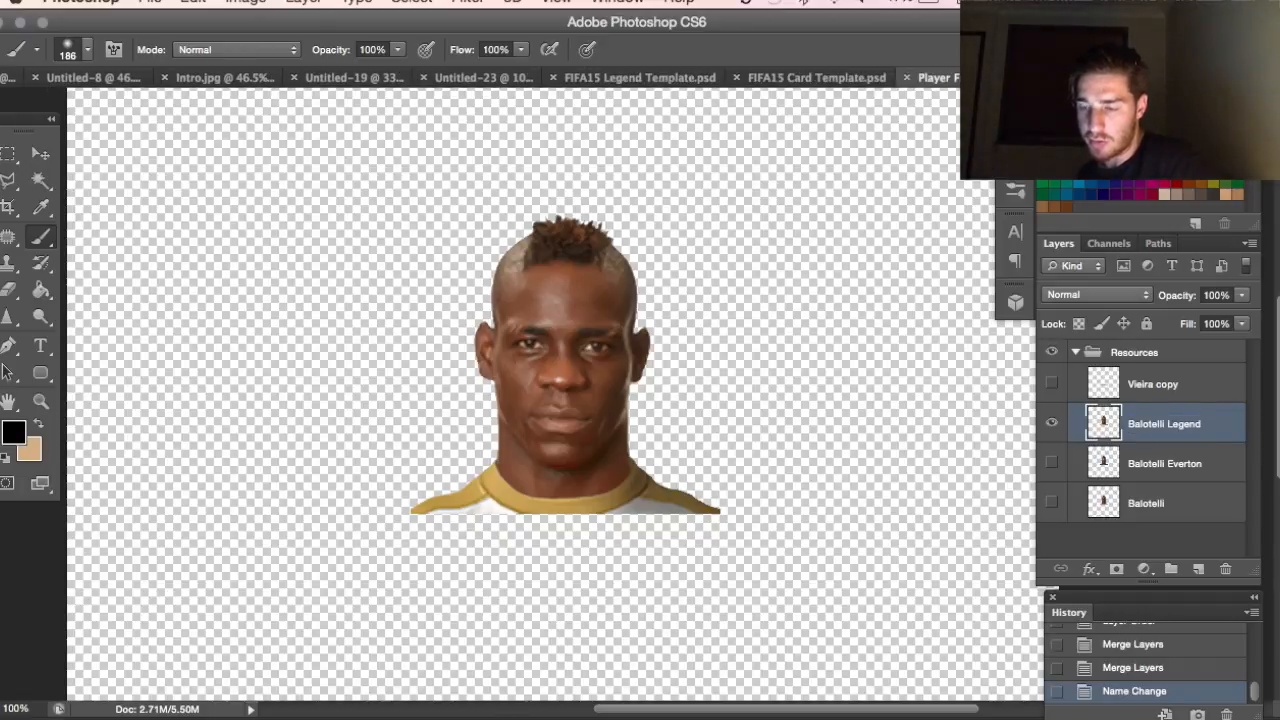
# - Hide the Balotelli Legend layer, show and select the Vieira copy, and undo a trial move
pyautogui.click(1051, 424)
pyautogui.click(1051, 384)
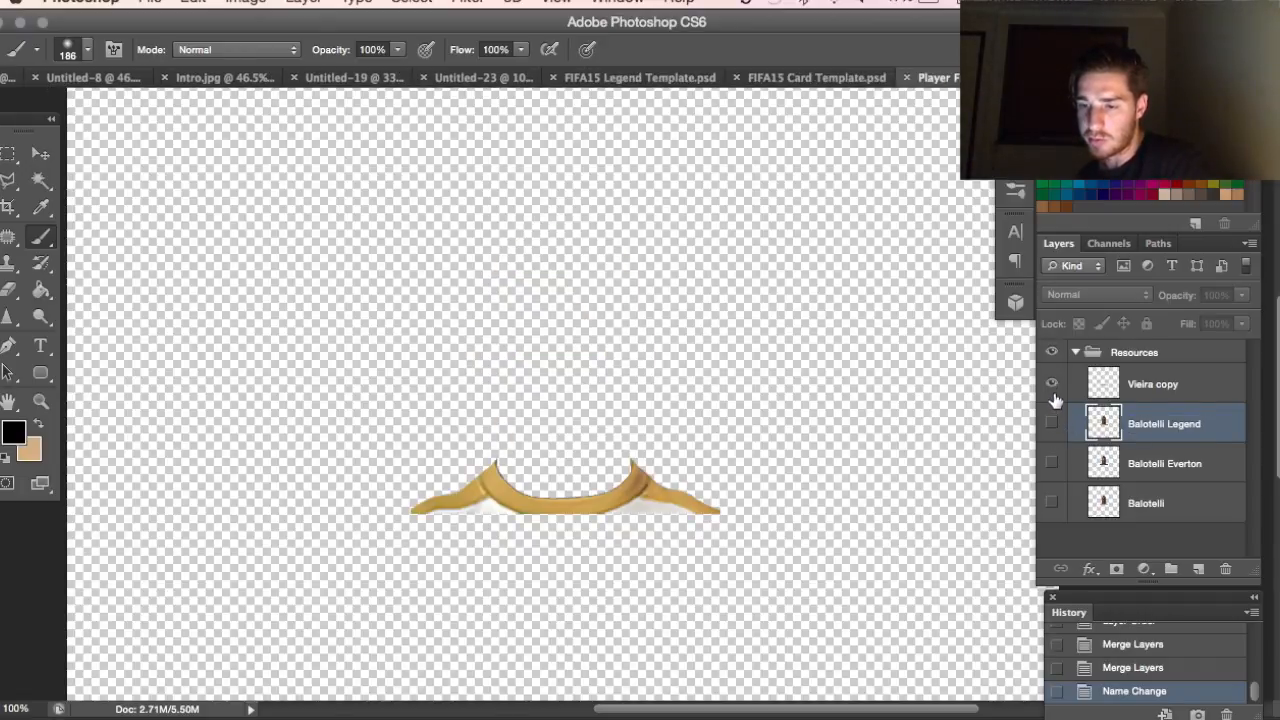
pyautogui.click(40, 152)
pyautogui.moveTo(563, 443)
pyautogui.mouseDown()
pyautogui.moveTo(574, 394)
pyautogui.moveTo(580, 431)
pyautogui.mouseUp()
pyautogui.press('super+z')
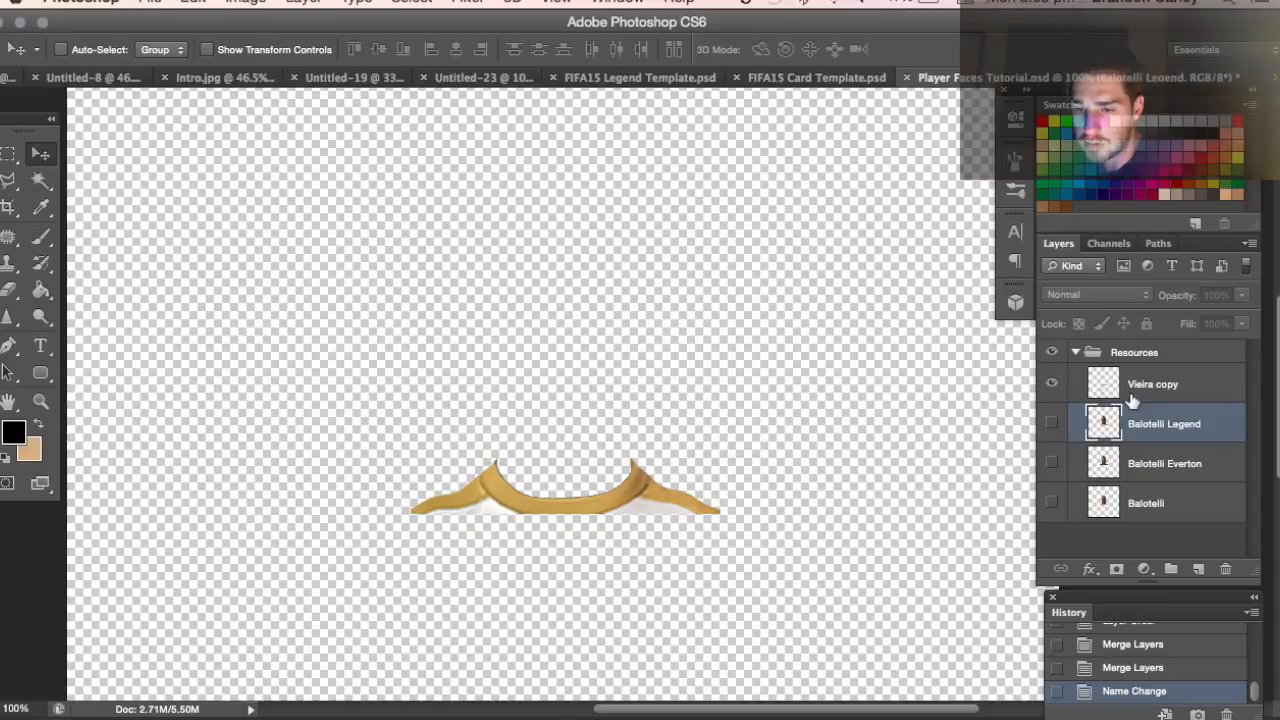
pyautogui.click(1133, 400)
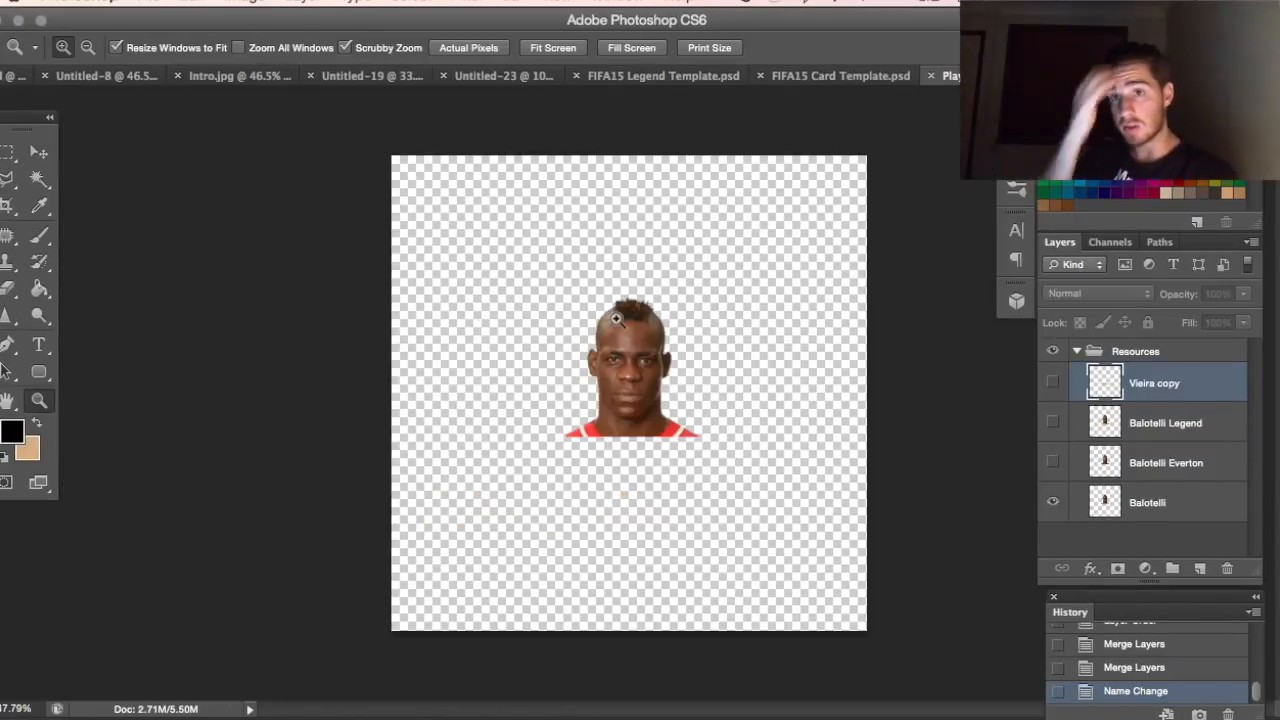
# - Duplicate the original Balotelli layer in the red shirt
pyautogui.click(642, 342)
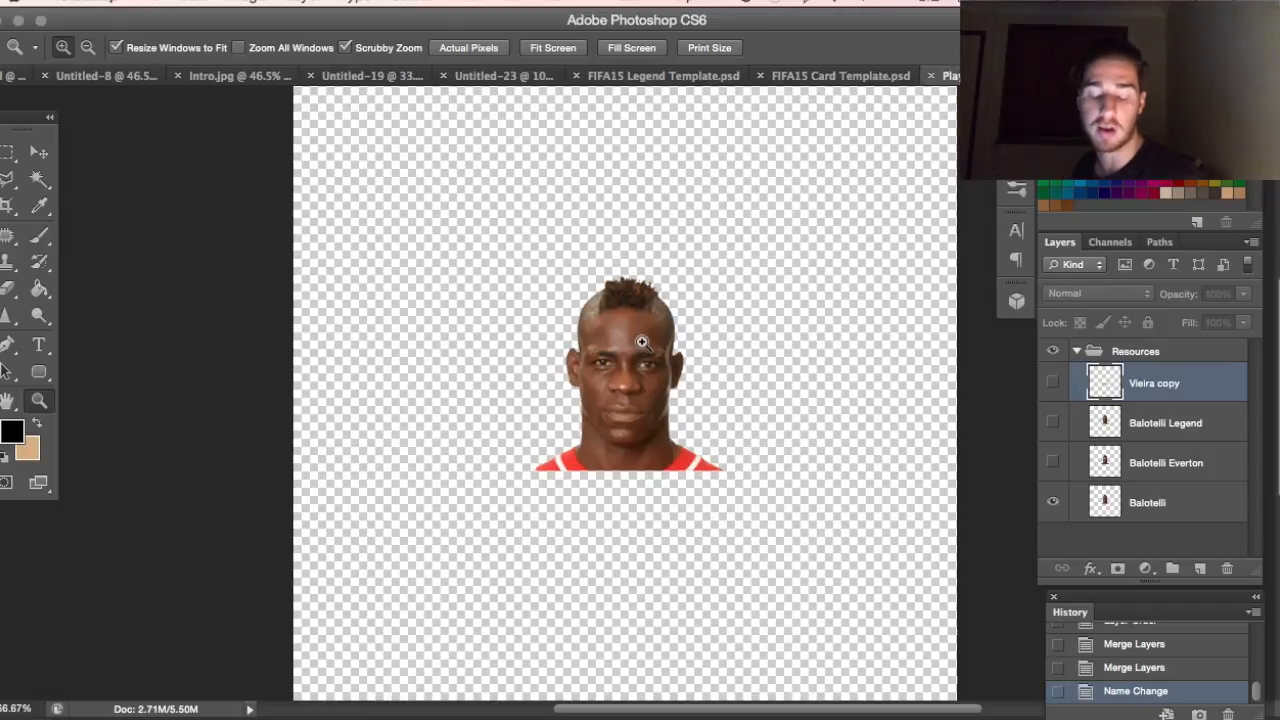
pyautogui.click(642, 342)
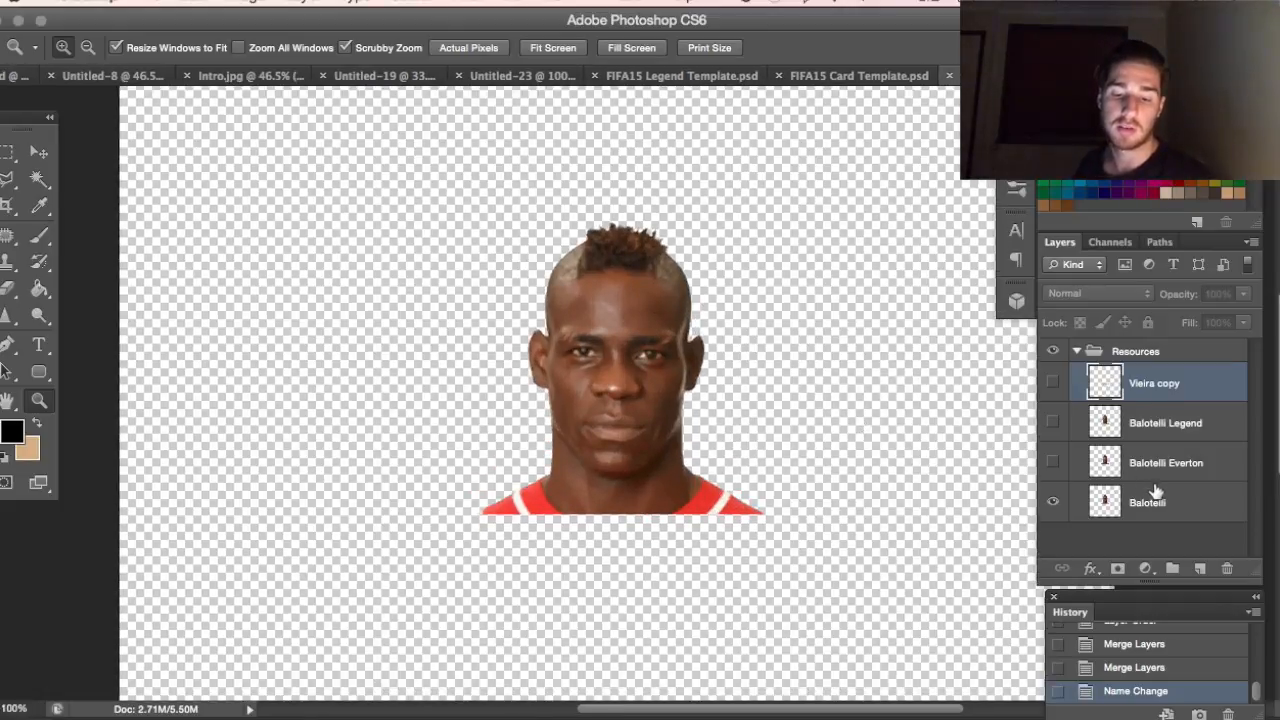
pyautogui.click(1155, 495)
pyautogui.rightClick(1155, 495)
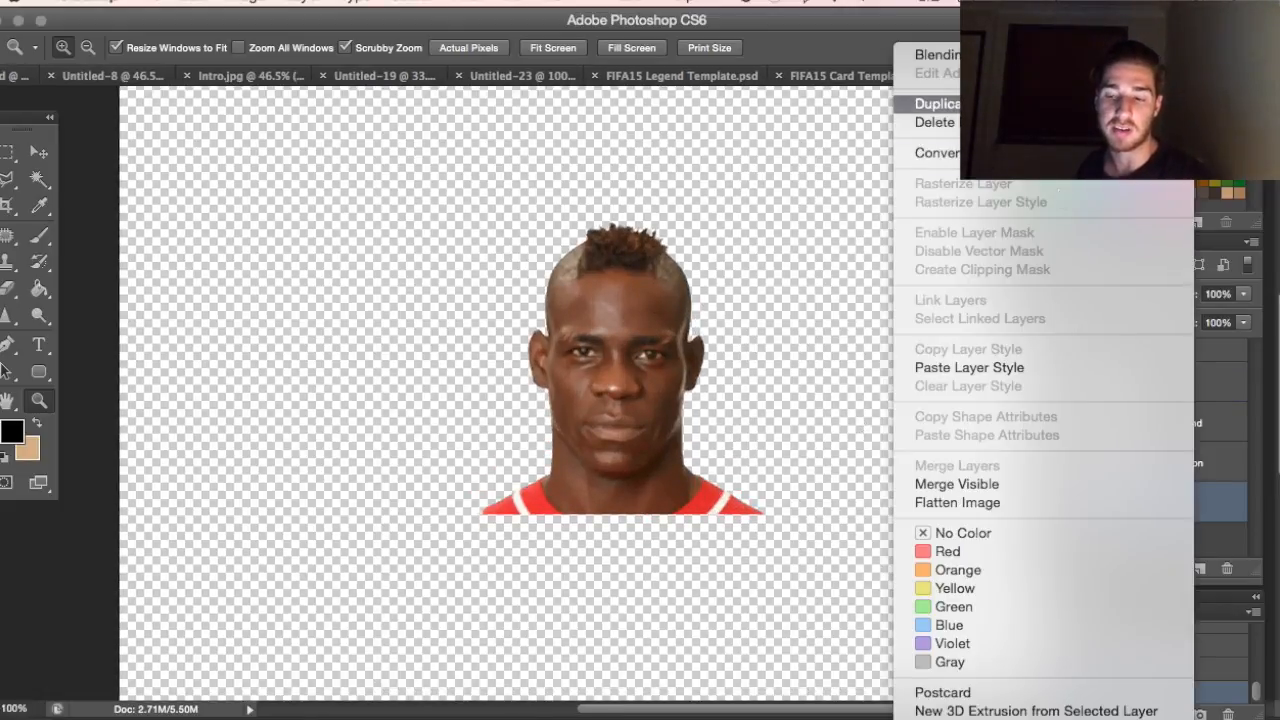
pyautogui.click(937, 103)
pyautogui.press('Return')
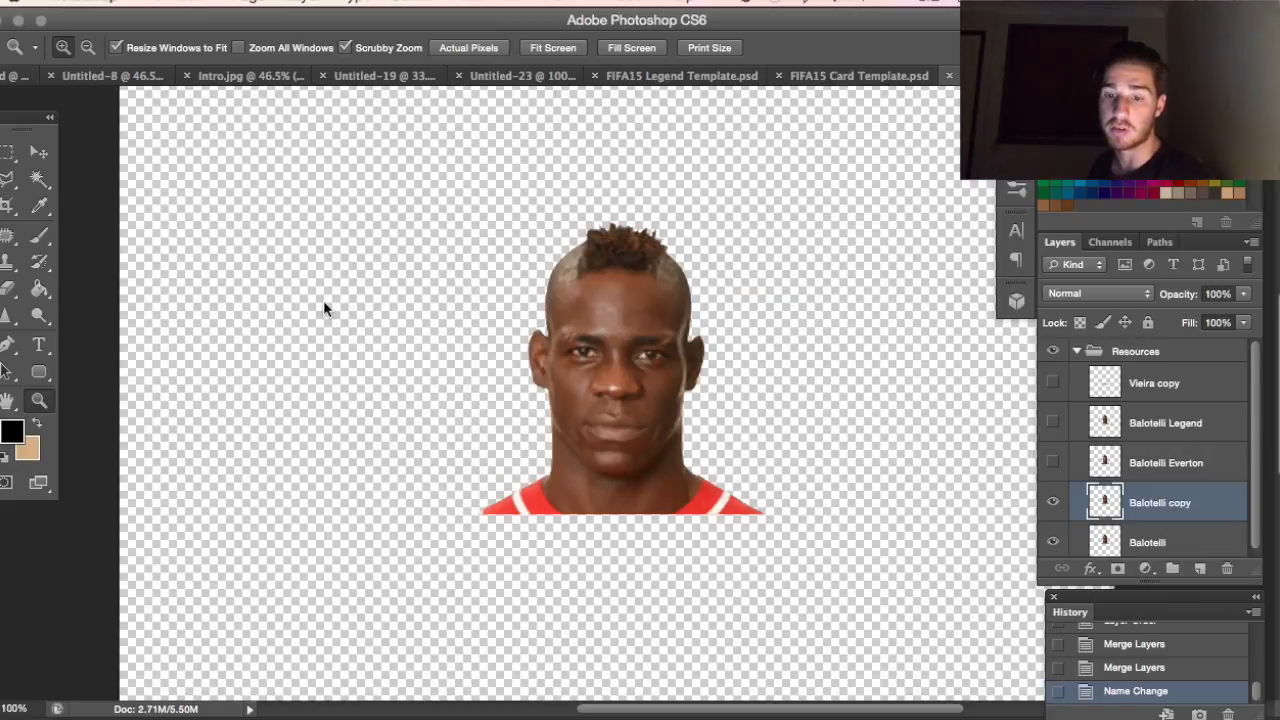
# - Select the transparent area around the head on the Balotelli copy with the Magic Wand
pyautogui.click(616, 274)
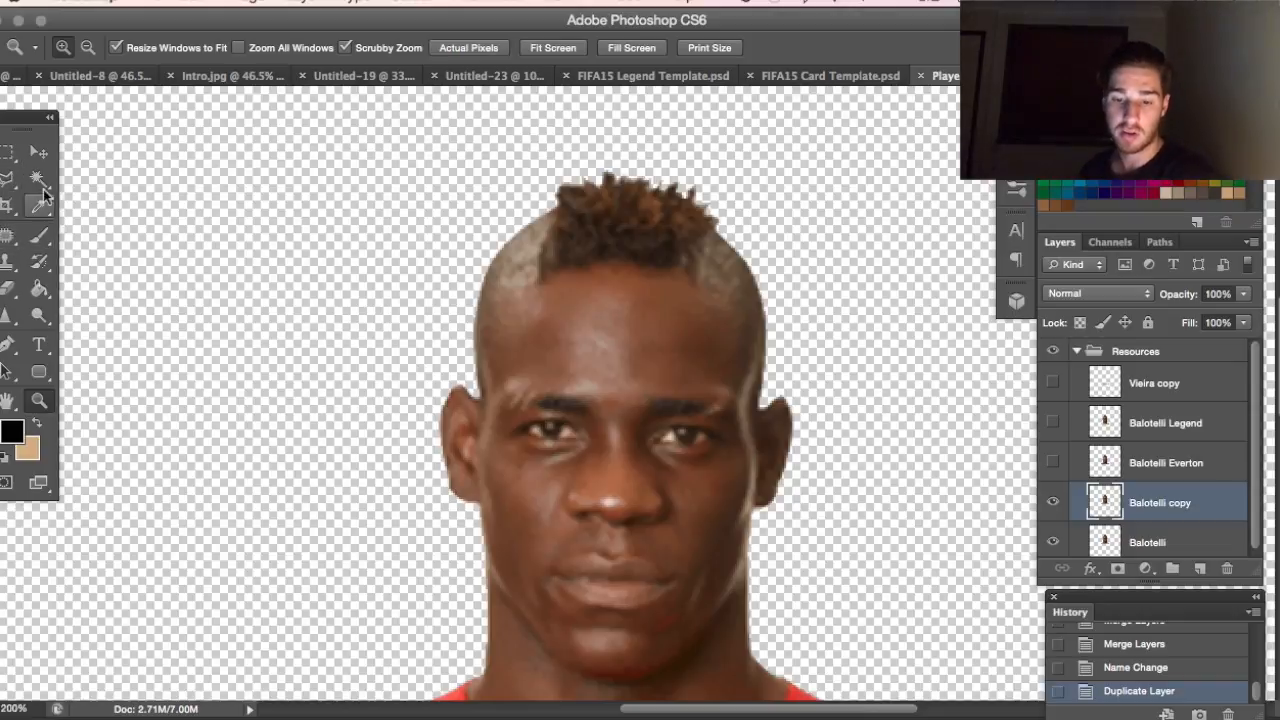
pyautogui.click(6, 184)
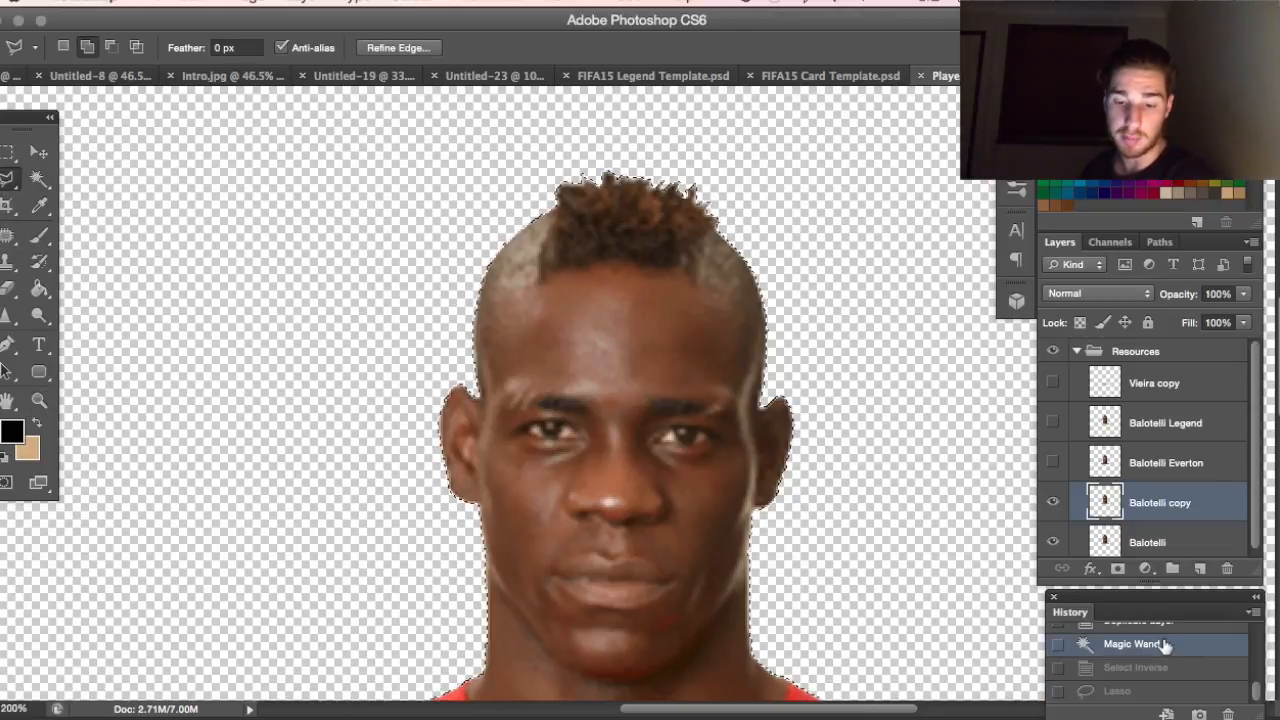
pyautogui.press('super+d')
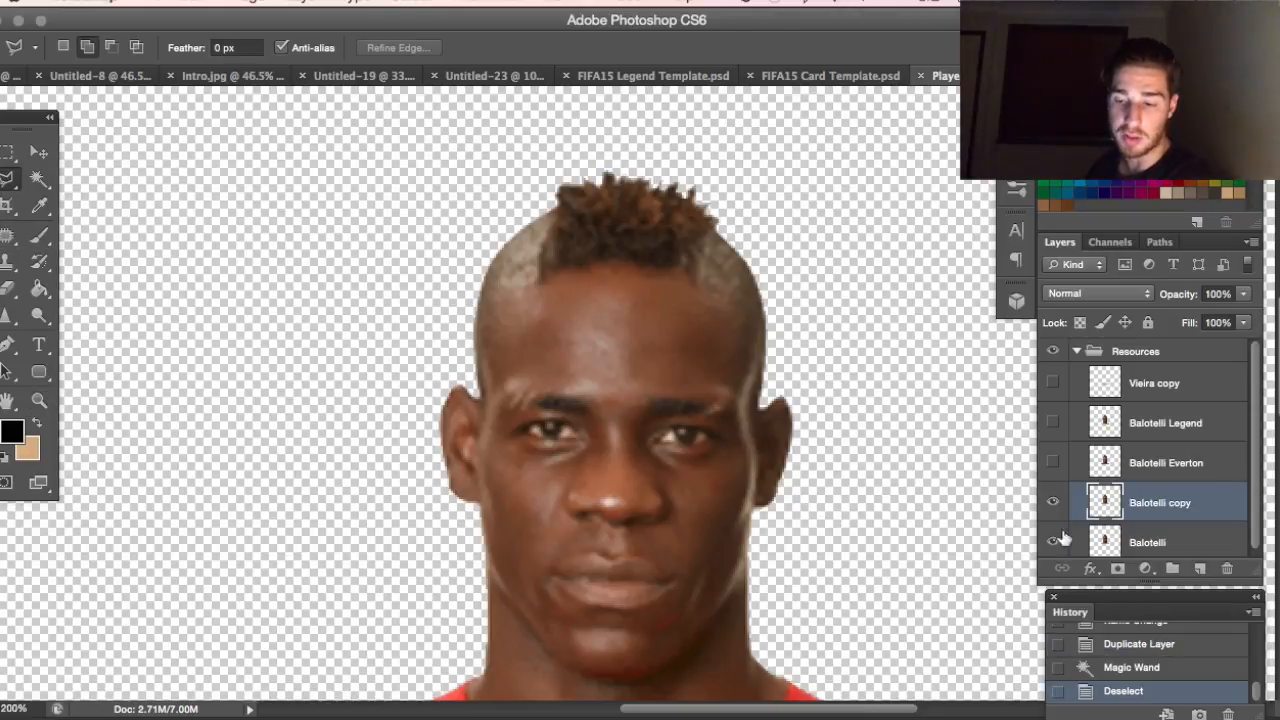
pyautogui.click(38, 178)
pyautogui.click(401, 288)
# - Add the tips of the mohawk above the skull's curve to the selection with the Polygonal Lasso
pyautogui.click(8, 176)
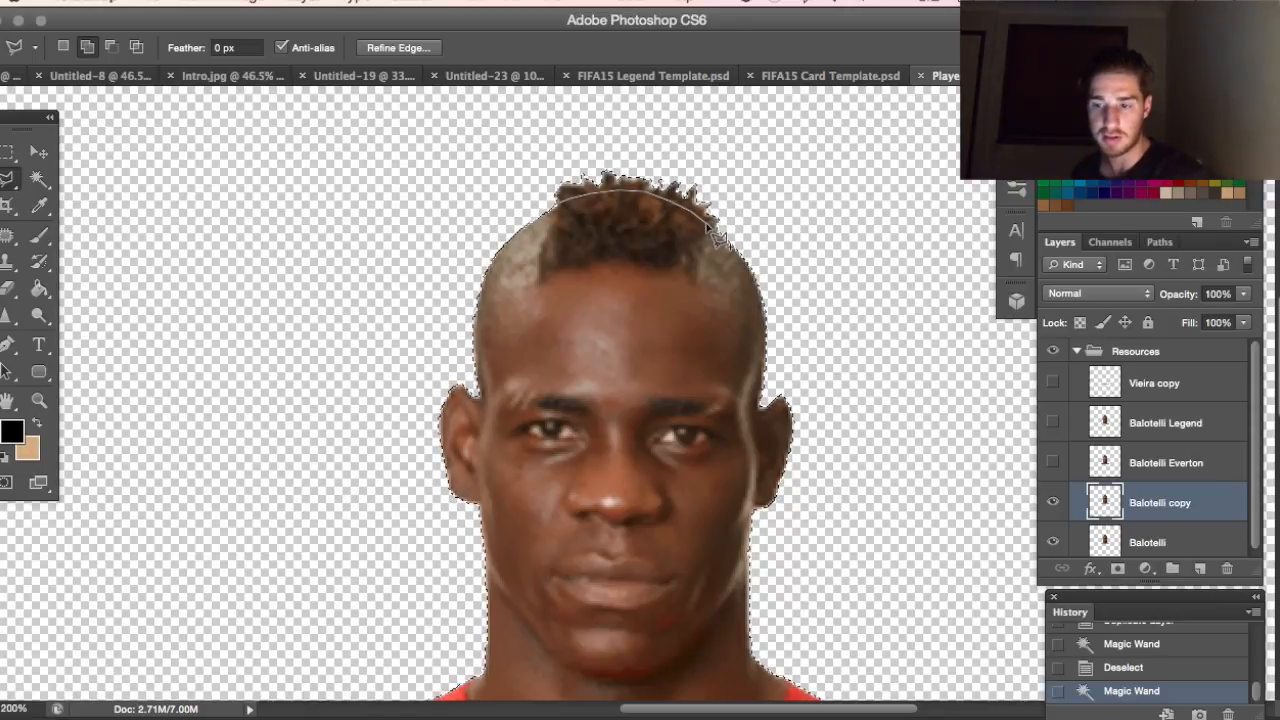
pyautogui.click(766, 228)
pyautogui.click(689, 104)
pyautogui.click(556, 106)
pyautogui.doubleClick(485, 148)
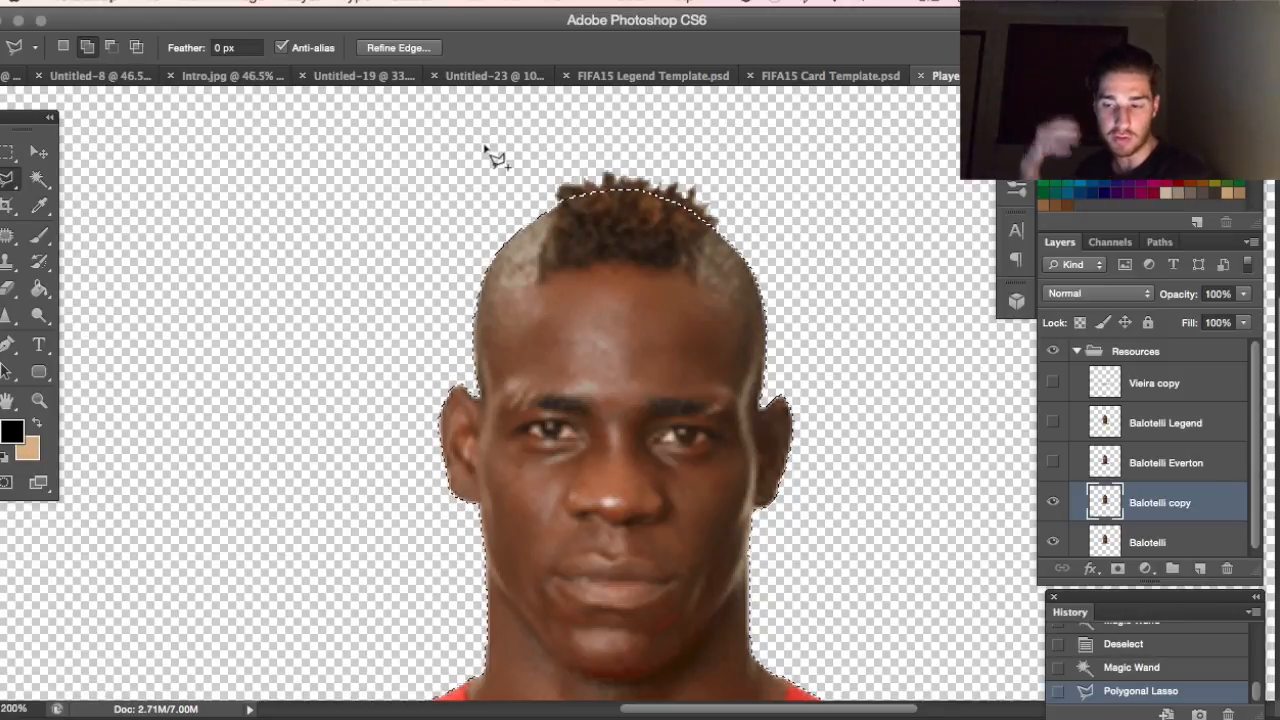
# - Delete the mohawk tips above the skull's curve on the Balotelli copy and invert the selection to cover the player
pyautogui.press('Delete')
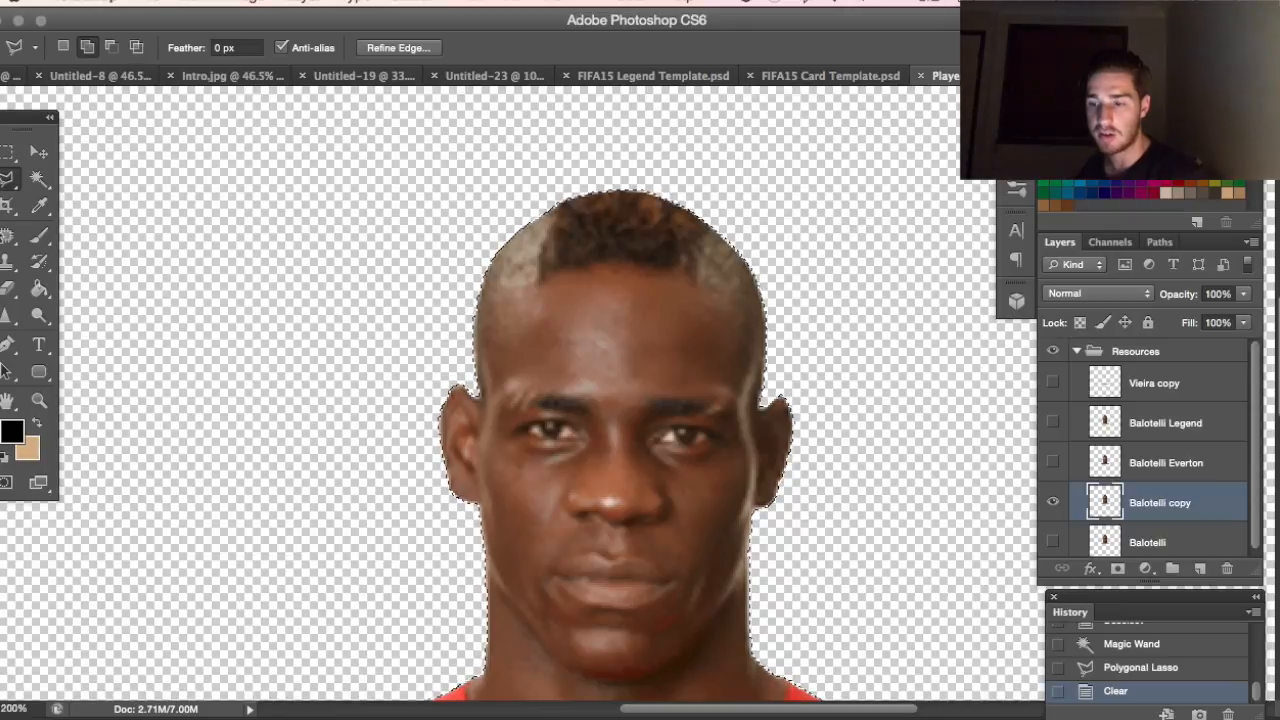
pyautogui.click(405, 2)
pyautogui.click(429, 77)
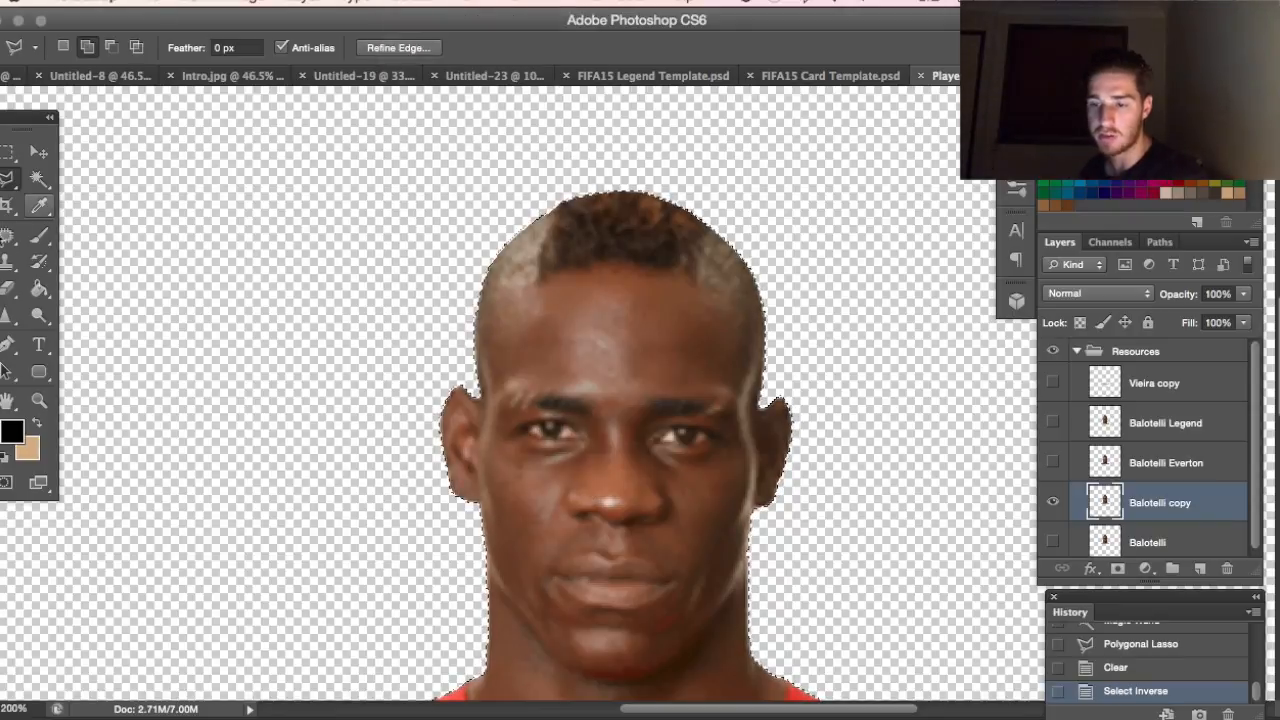
# - Clone shaved hair over both lower corners of the mohawk at the hairline using the Clone Stamp with a 22 px brush
pyautogui.click(7, 261)
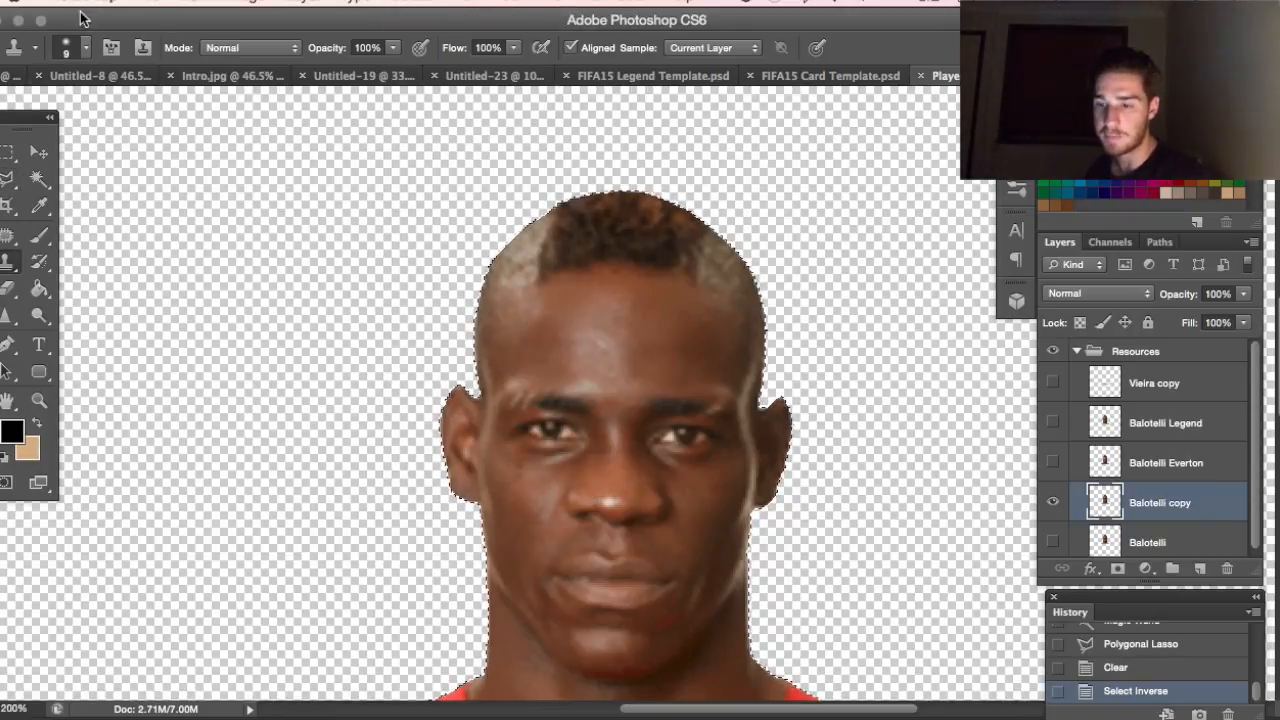
pyautogui.click(86, 48)
pyautogui.click(59, 111)
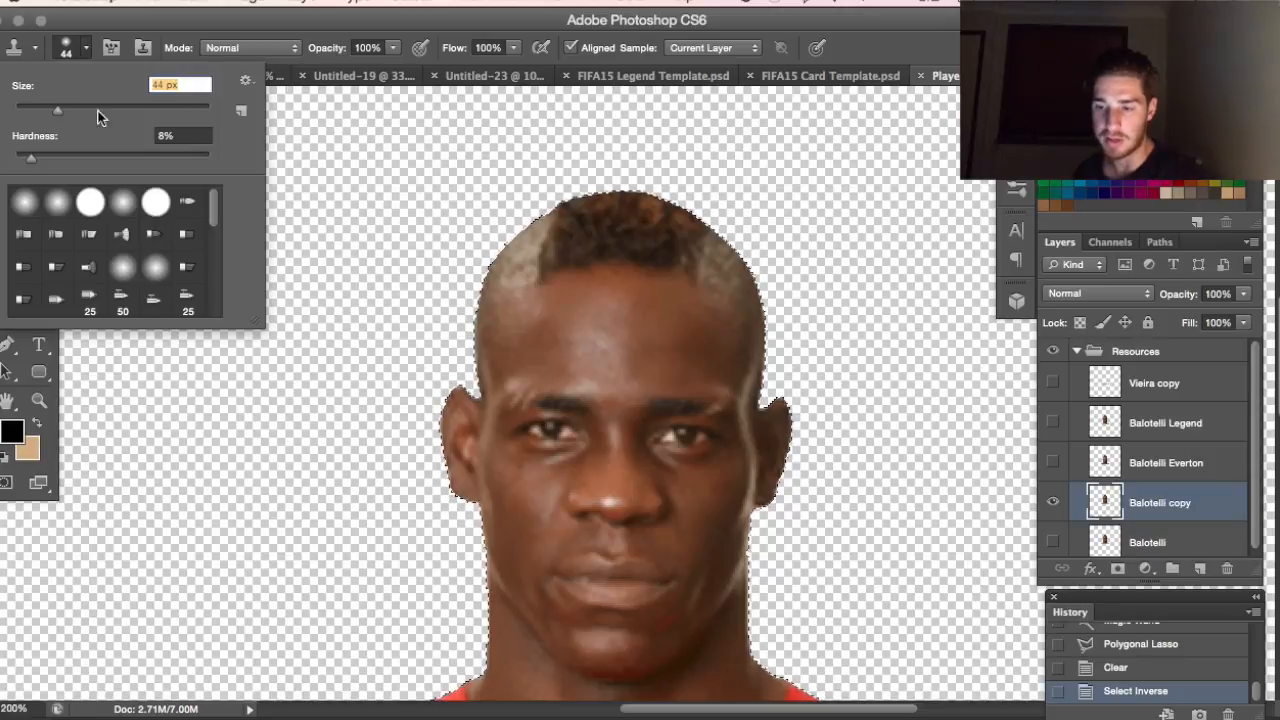
pyautogui.click(36, 111)
pyautogui.click(747, 259)
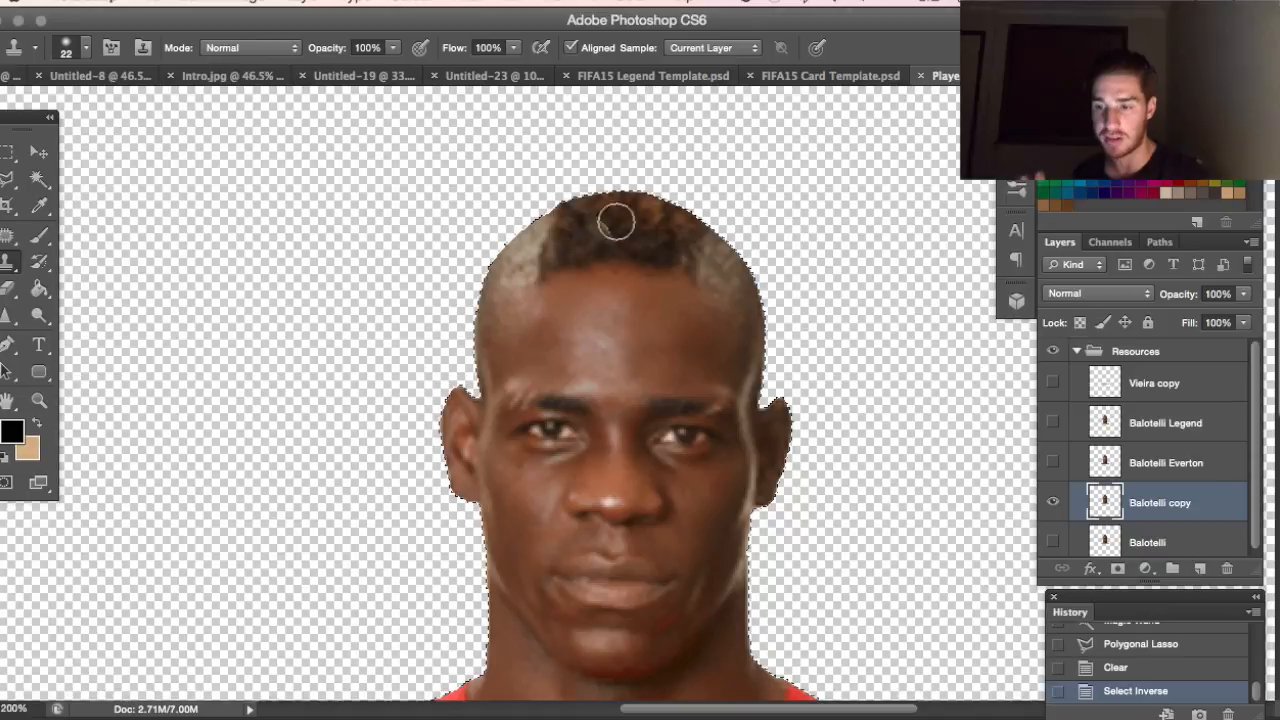
pyautogui.click(543, 268)
pyautogui.moveTo(563, 263); pyautogui.dragTo(564, 264)
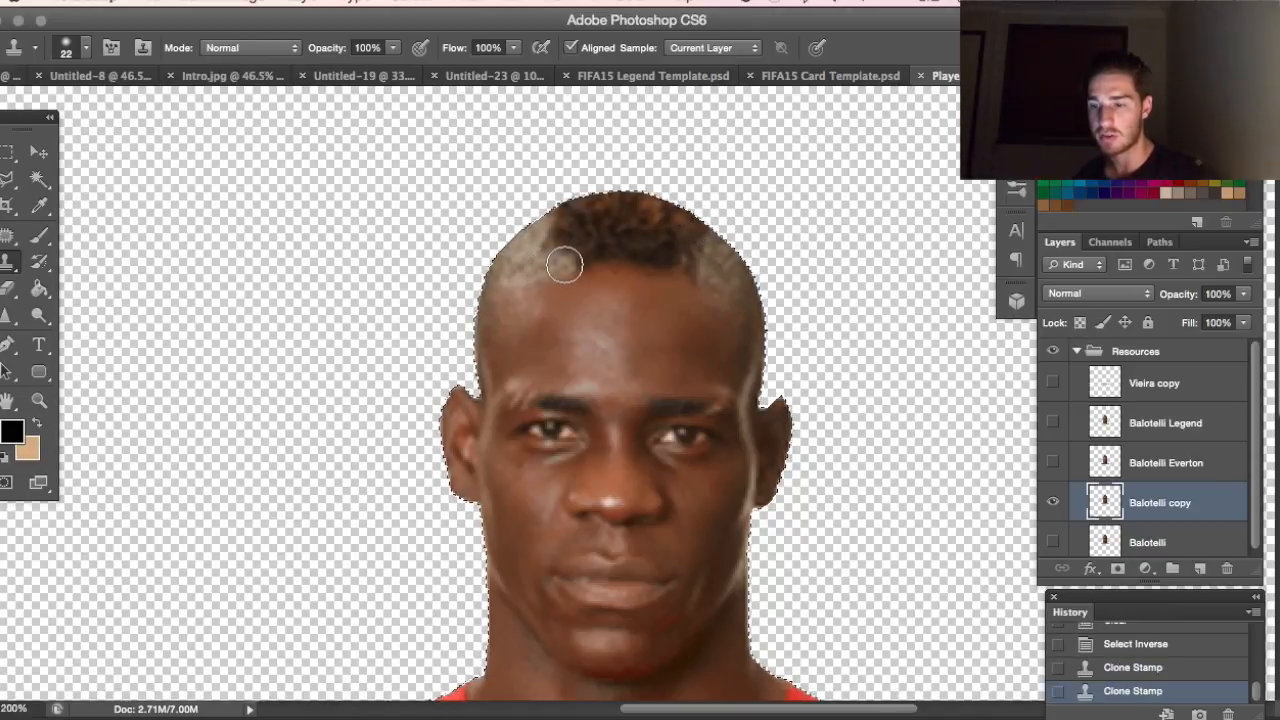
pyautogui.click(692, 272)
pyautogui.click(674, 266)
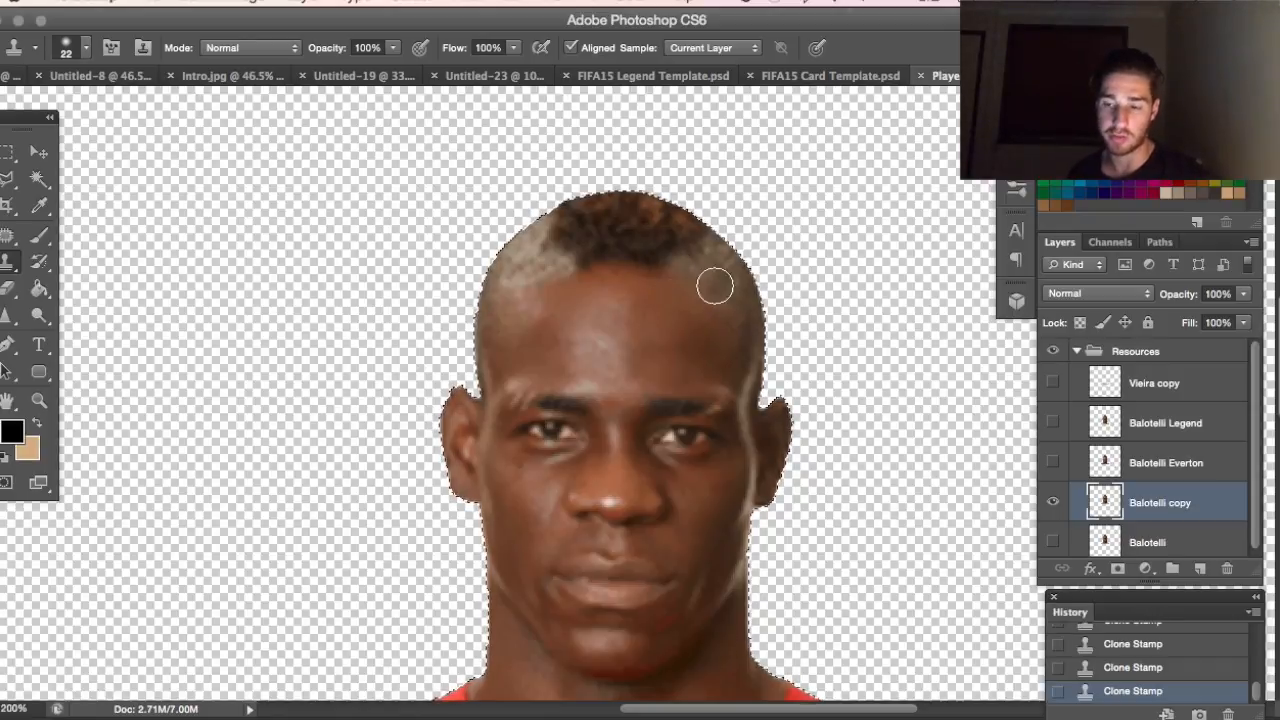
# - Clone the shaved side hair over the rest of the mohawk up to the top of the head
pyautogui.click(582, 268)
pyautogui.click(596, 265)
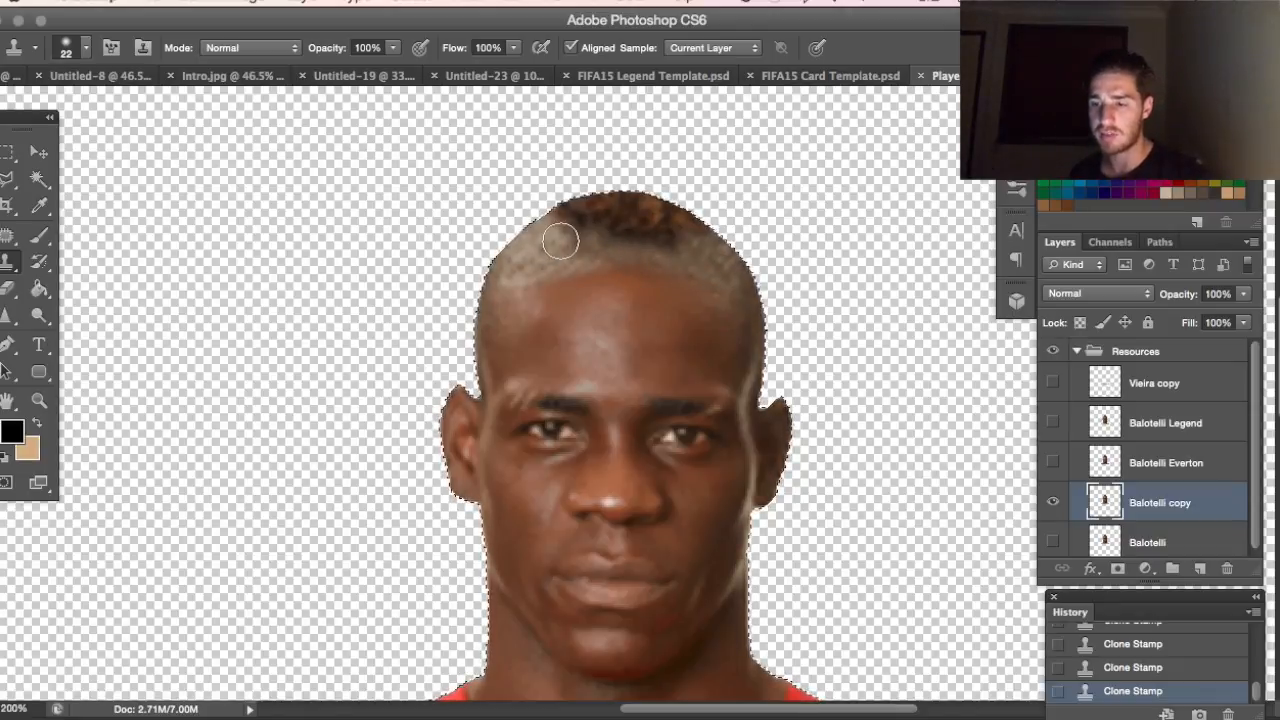
pyautogui.keyDown('alt'); pyautogui.click(717, 273); pyautogui.keyUp('alt')
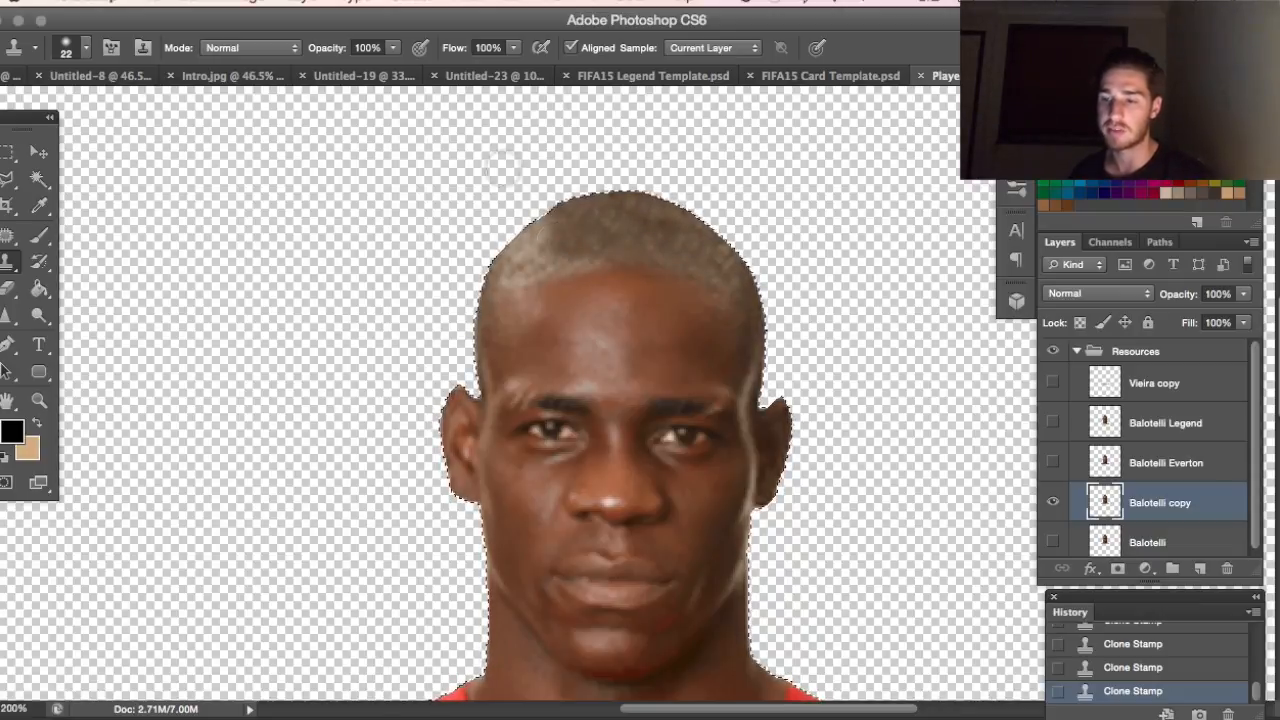
# - Even out the cloned shaved hair with an 85 px Clone Stamp brush and clear the selection
pyautogui.click(86, 48)
pyautogui.click(97, 110)
pyautogui.press('Return')
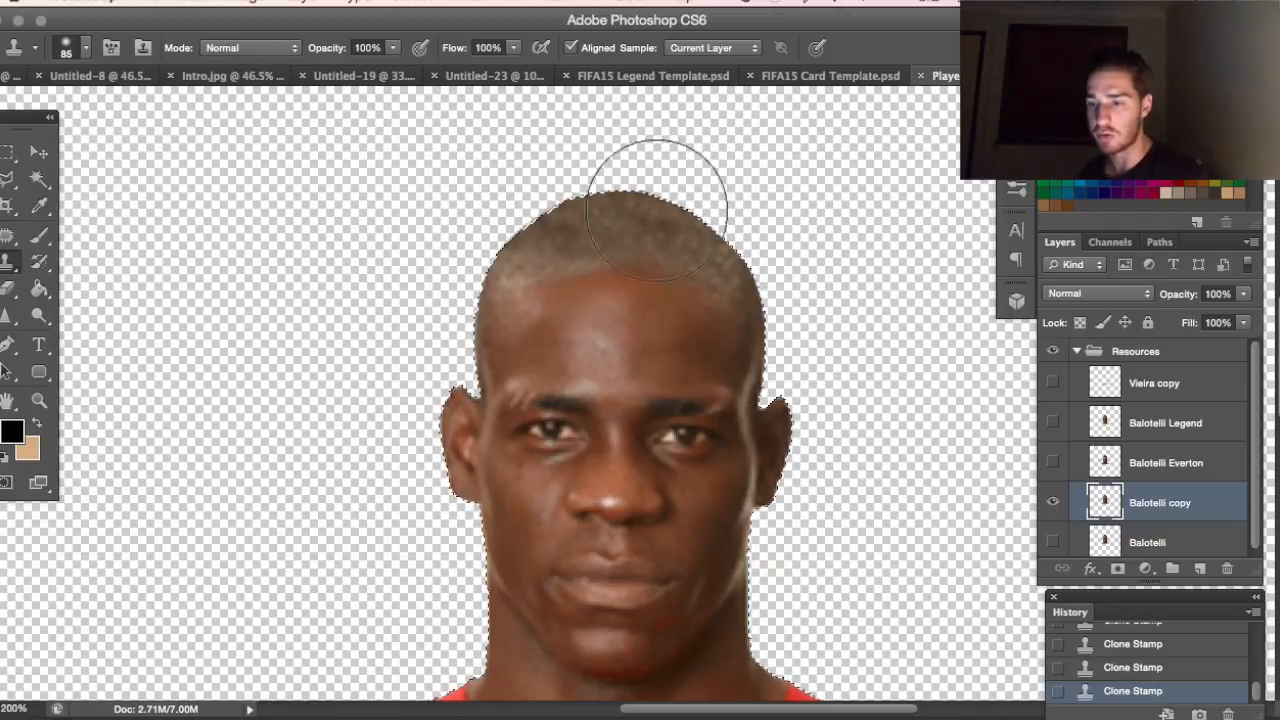
pyautogui.click(6, 315)
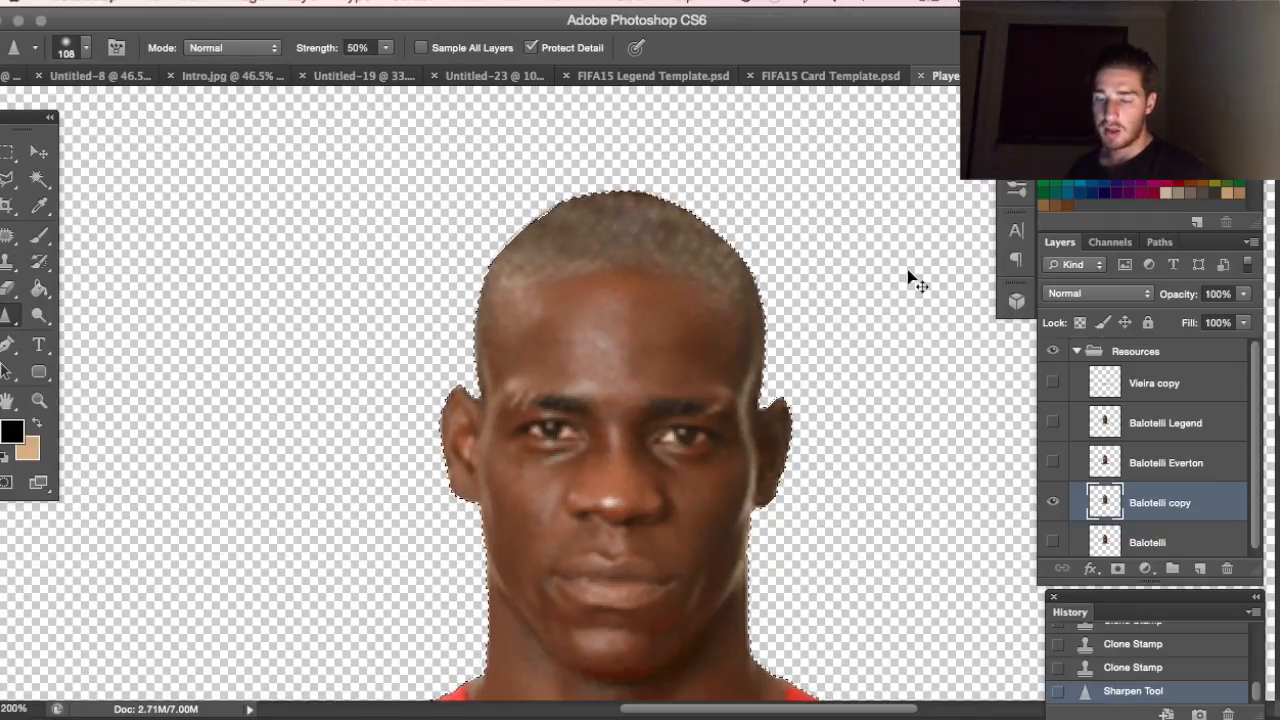
pyautogui.scroll(-3, 686, 395)
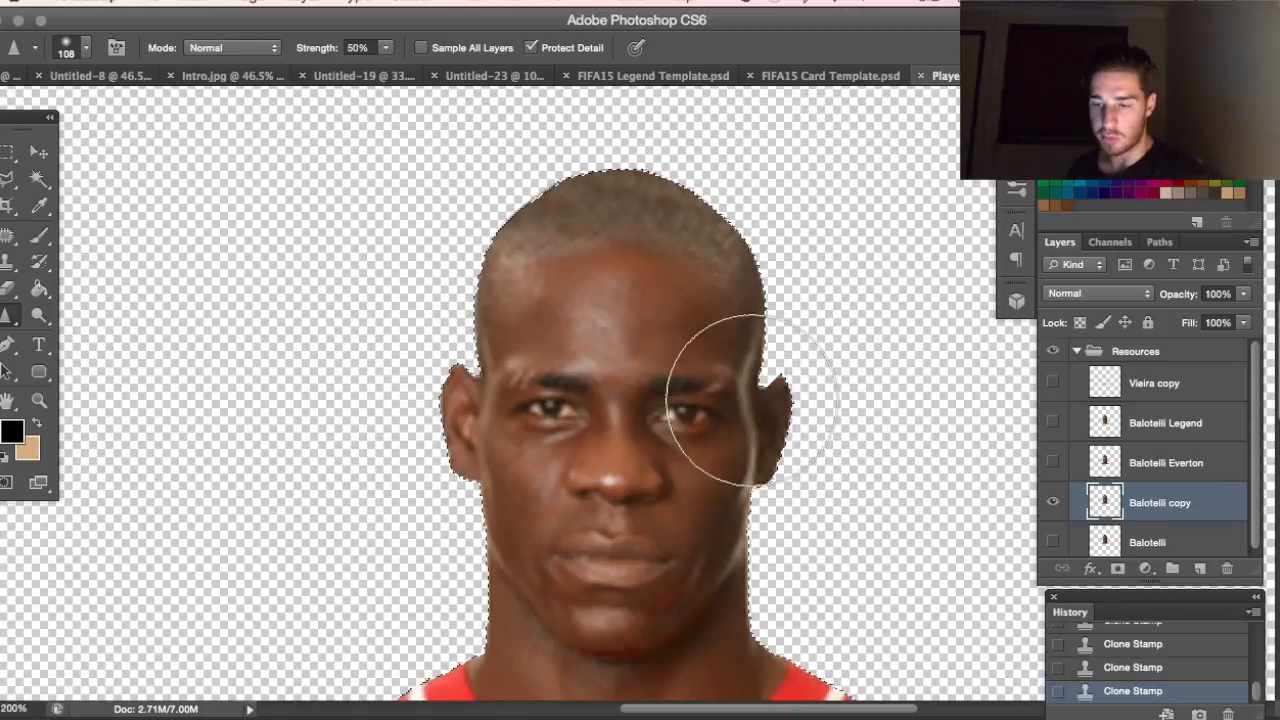
pyautogui.press('super+d')
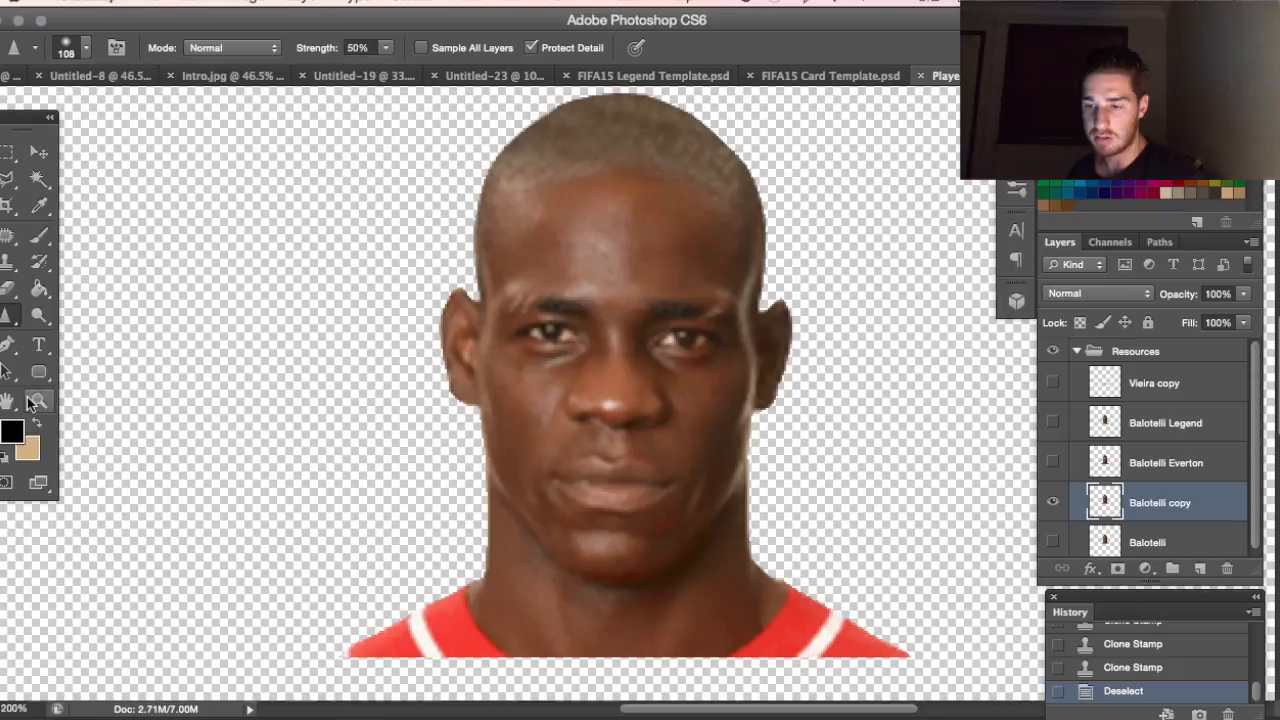
# - Hide the Balotelli copy layer, and show and select the original Balotelli layer
pyautogui.click(39, 400)
pyautogui.rightClick(305, 397)
pyautogui.click(355, 404)
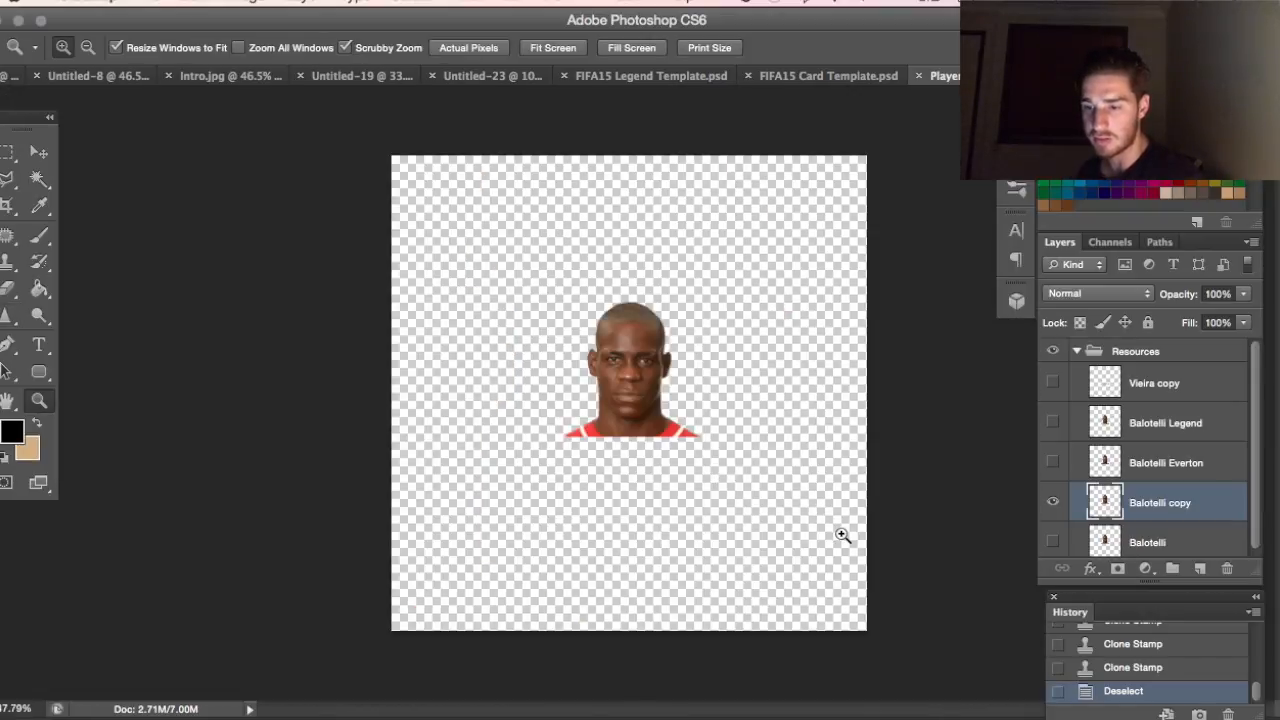
pyautogui.click(1054, 503)
pyautogui.click(1054, 532)
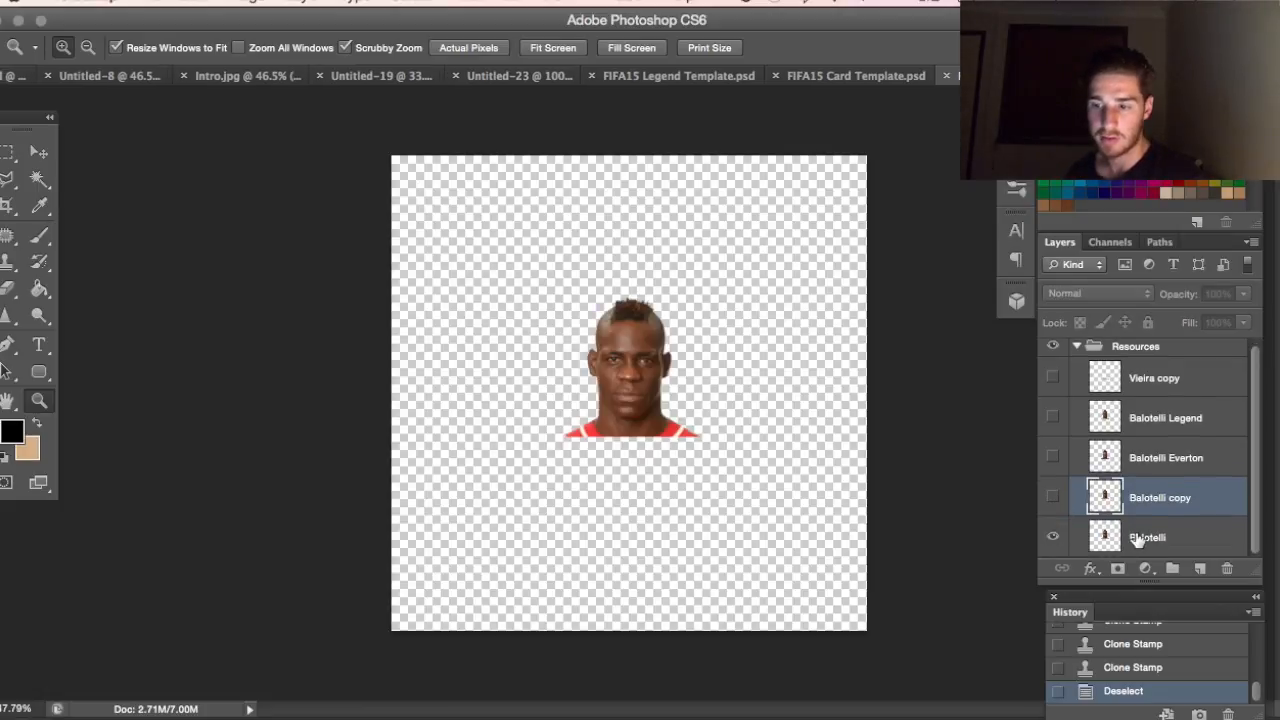
pyautogui.click(1066, 535)
# - Select the mohawk on the Balotelli layer with the Polygonal Lasso, following the hairline closely and passing loosely above the tips
pyautogui.click(551, 326)
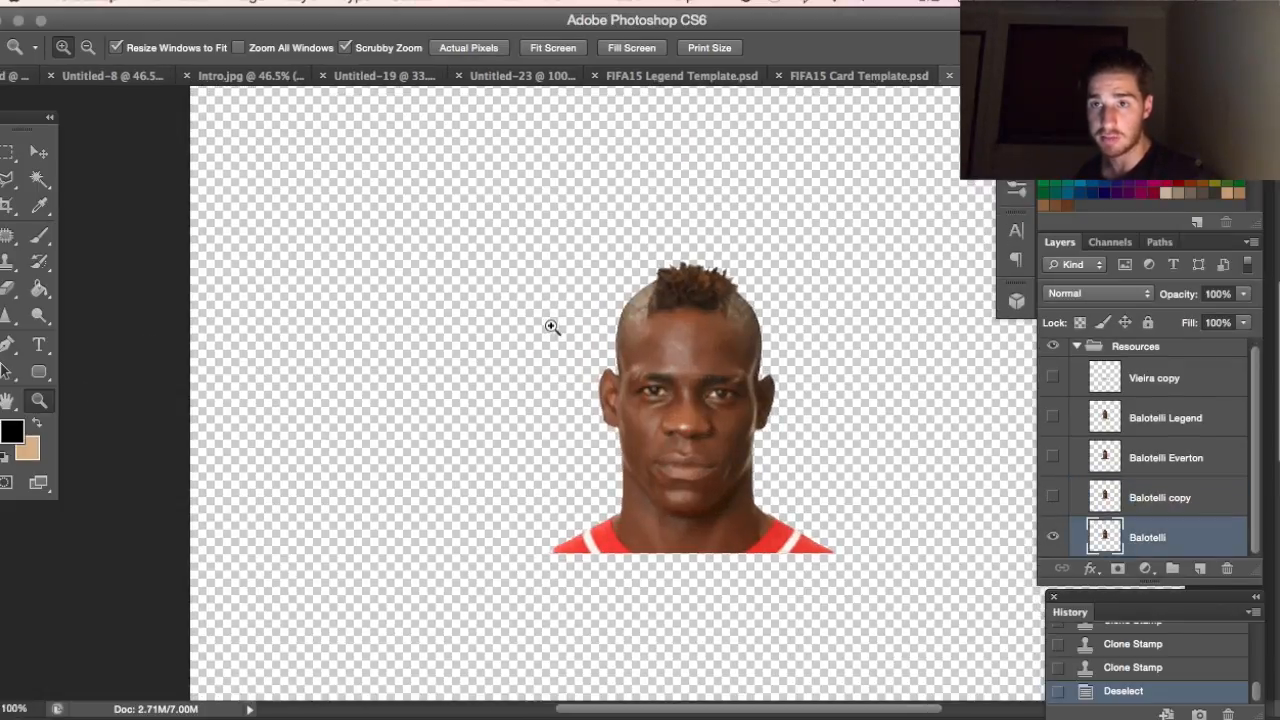
pyautogui.click(725, 324)
pyautogui.rightClick(1186, 543)
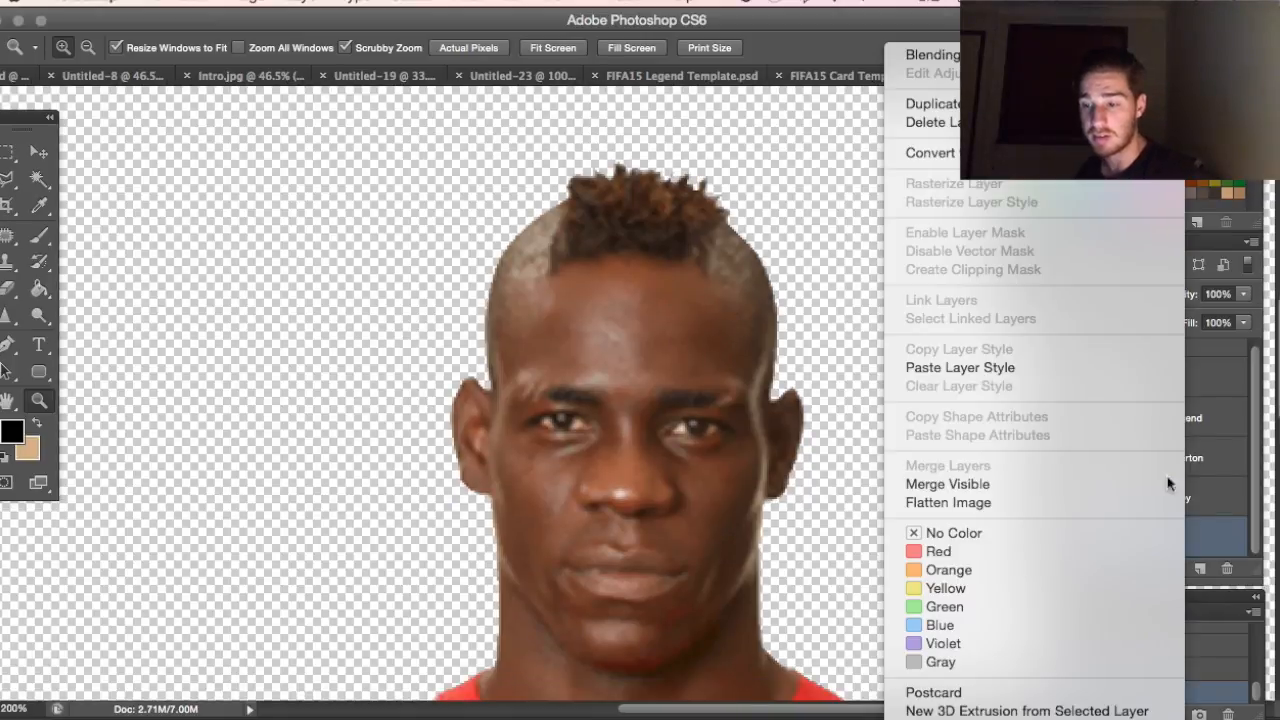
pyautogui.click(618, 265)
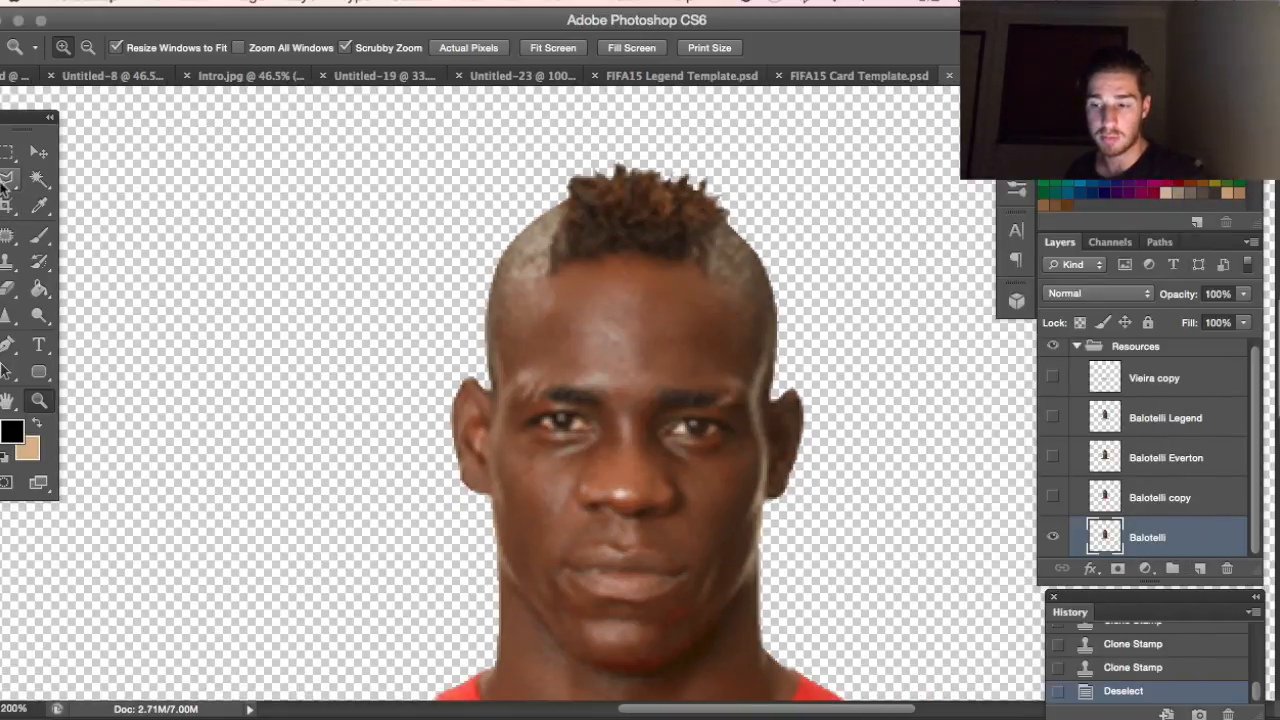
pyautogui.click(8, 180)
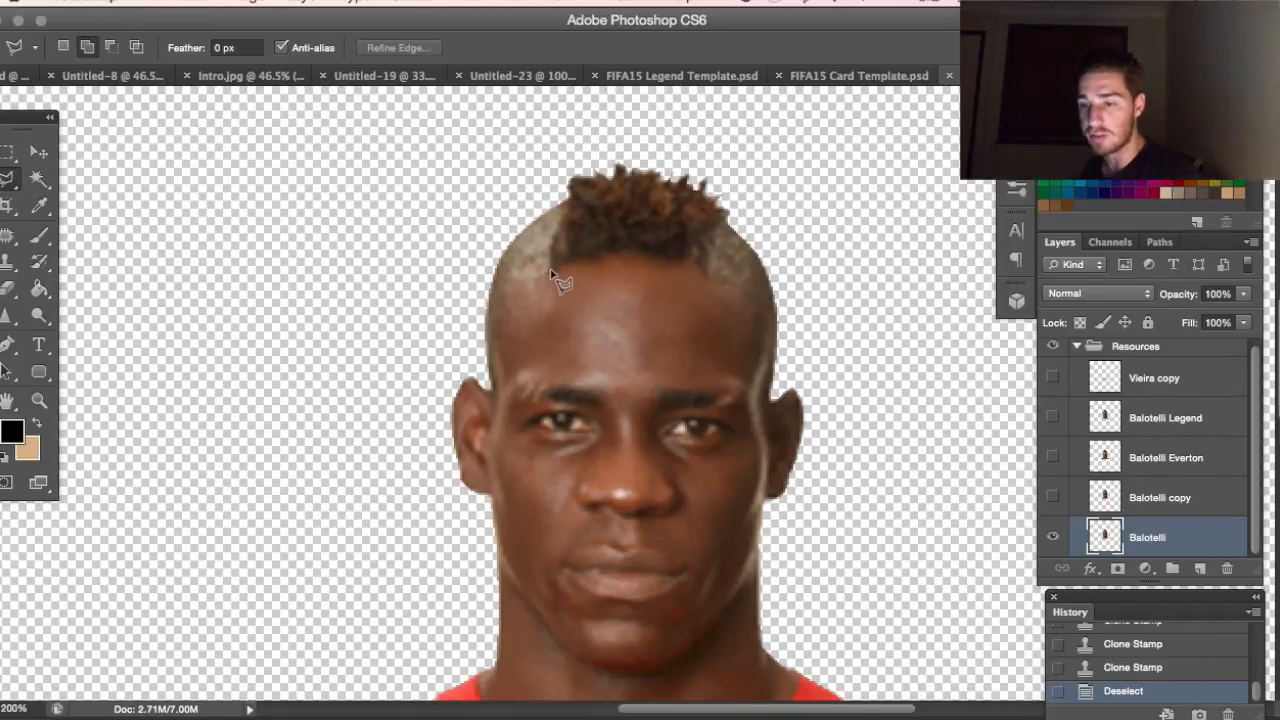
pyautogui.click(550, 242)
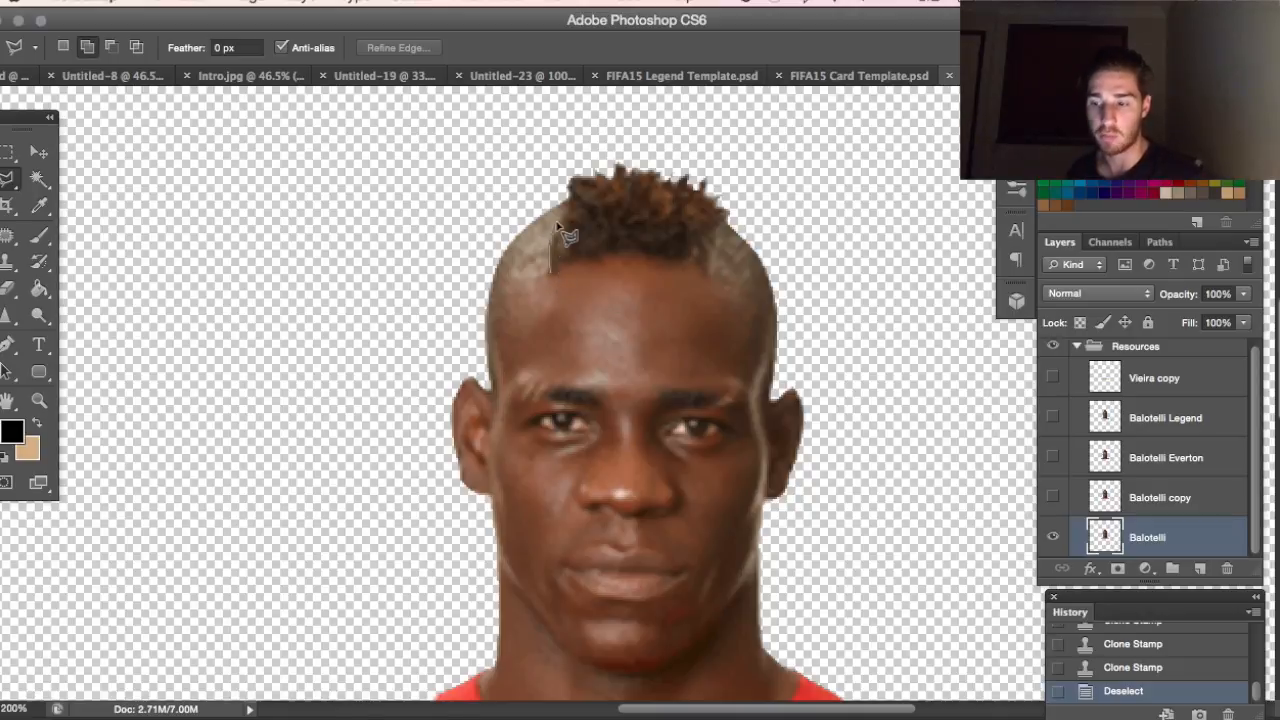
pyautogui.click(555, 223)
pyautogui.click(568, 178)
pyautogui.click(622, 117)
pyautogui.click(724, 117)
pyautogui.click(770, 183)
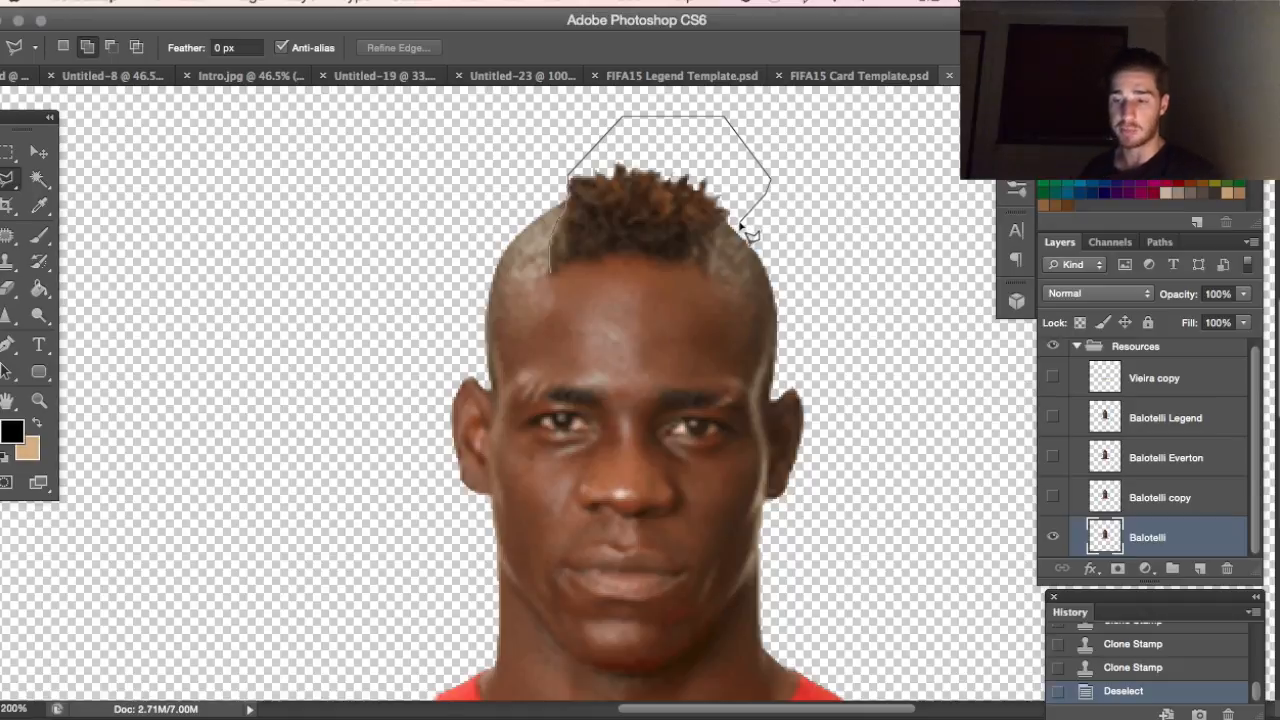
pyautogui.click(729, 222)
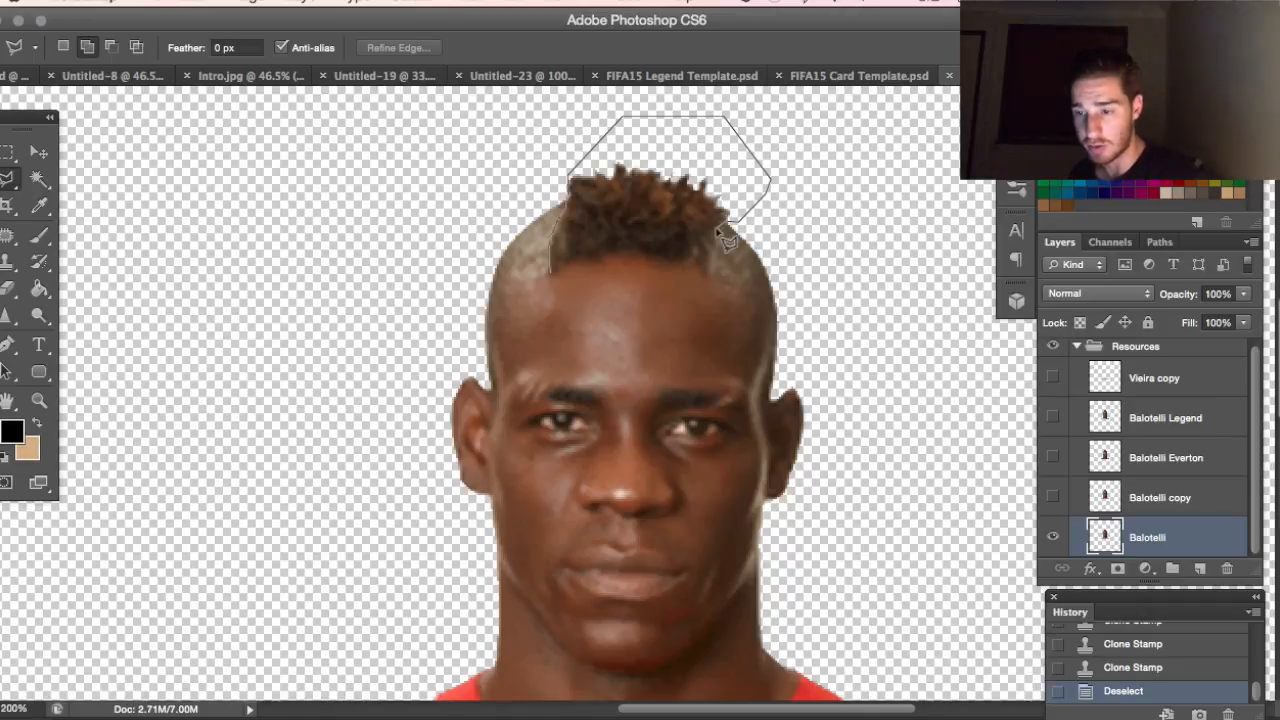
pyautogui.click(670, 264)
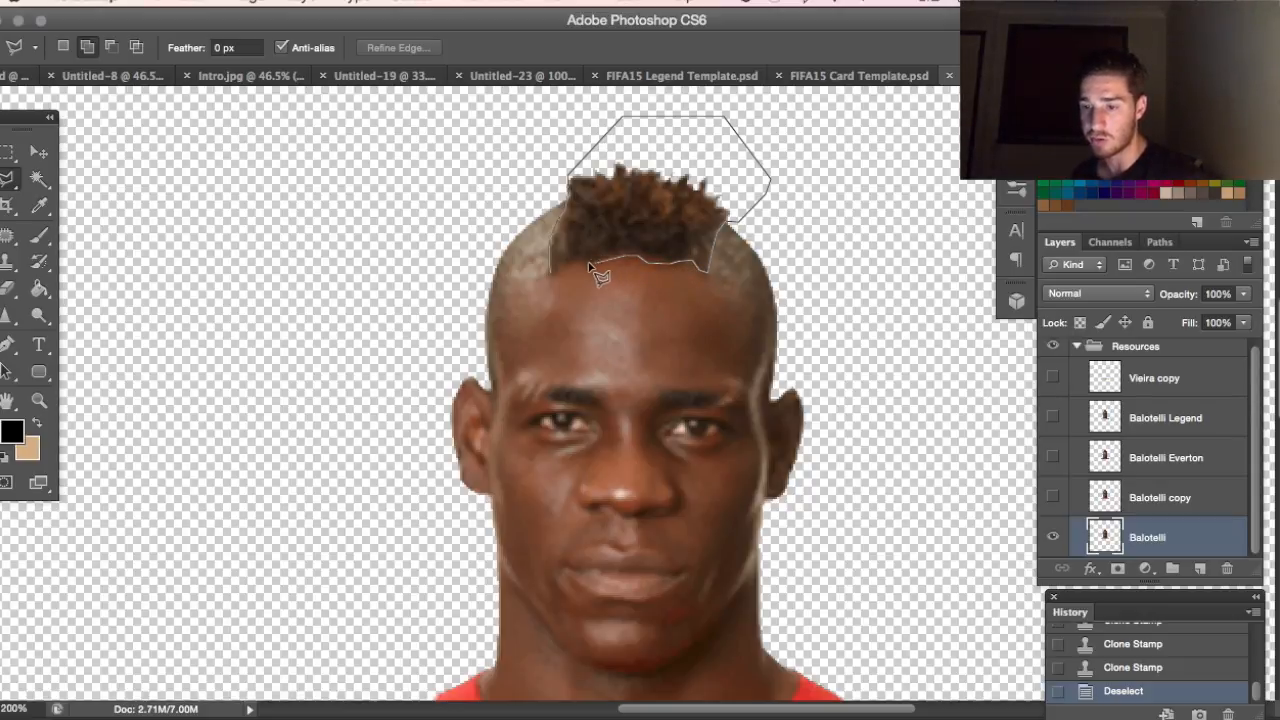
pyautogui.doubleClick(553, 271)
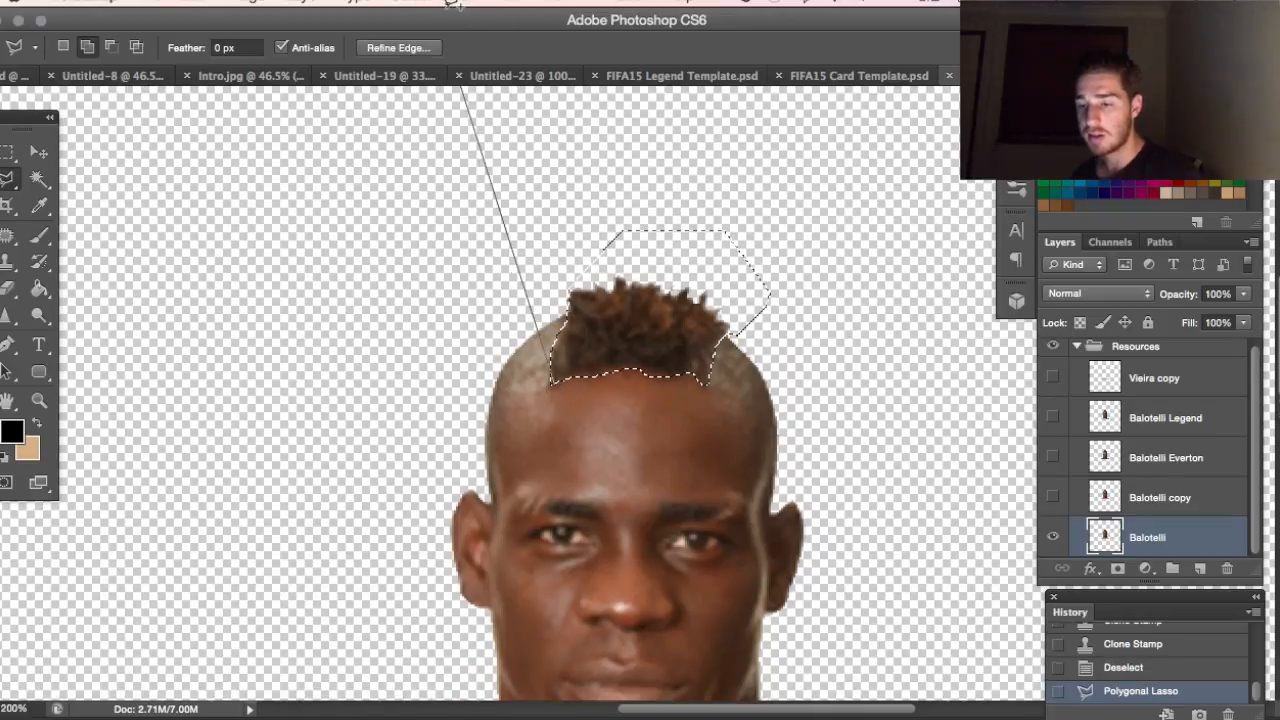
pyautogui.click(422, 2)
pyautogui.click(251, 246)
pyautogui.doubleClick(291, 274)
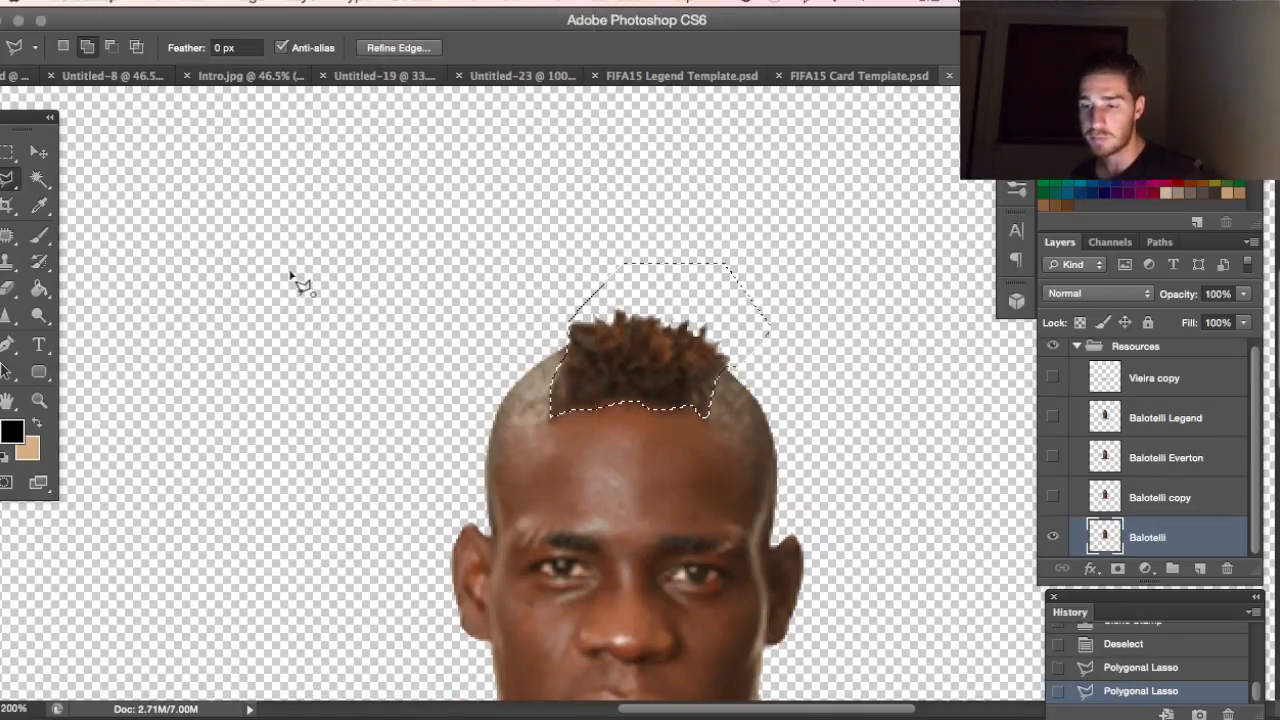
pyautogui.click(411, 2)
pyautogui.click(231, 306)
pyautogui.doubleClick(236, 309)
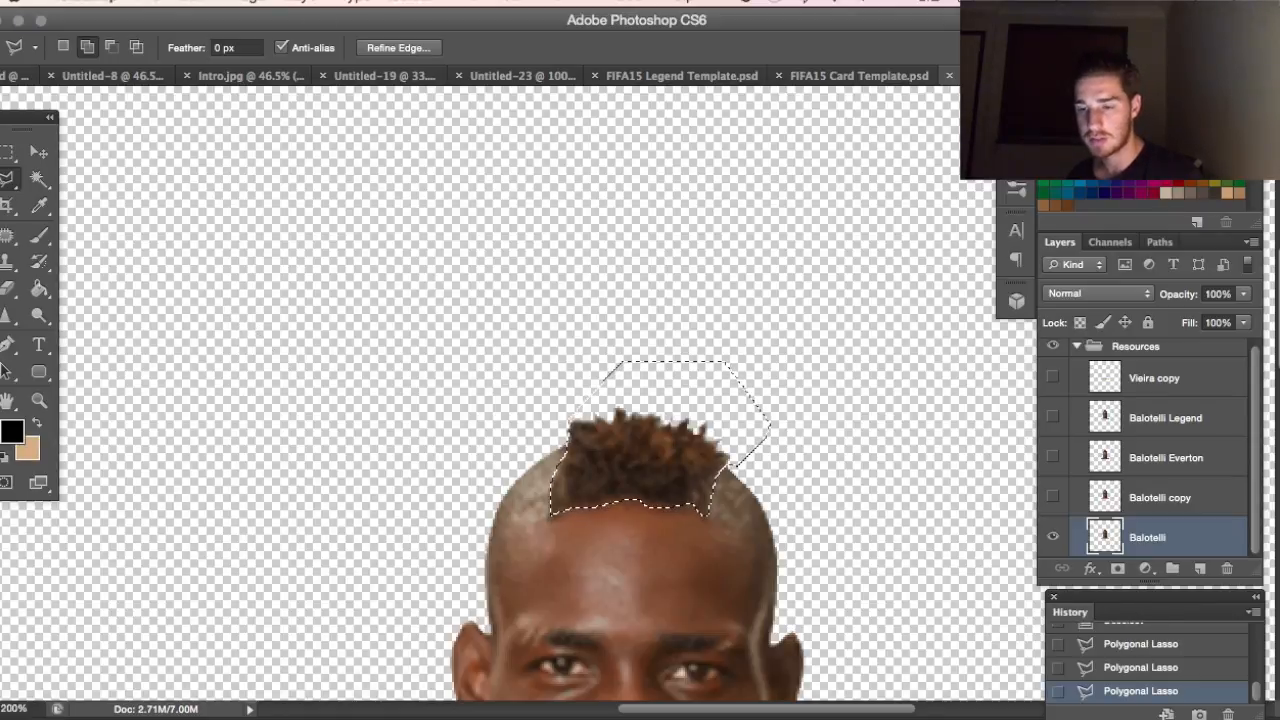
pyautogui.click(414, 2)
pyautogui.click(246, 320)
pyautogui.scroll(-5, 249, 324)
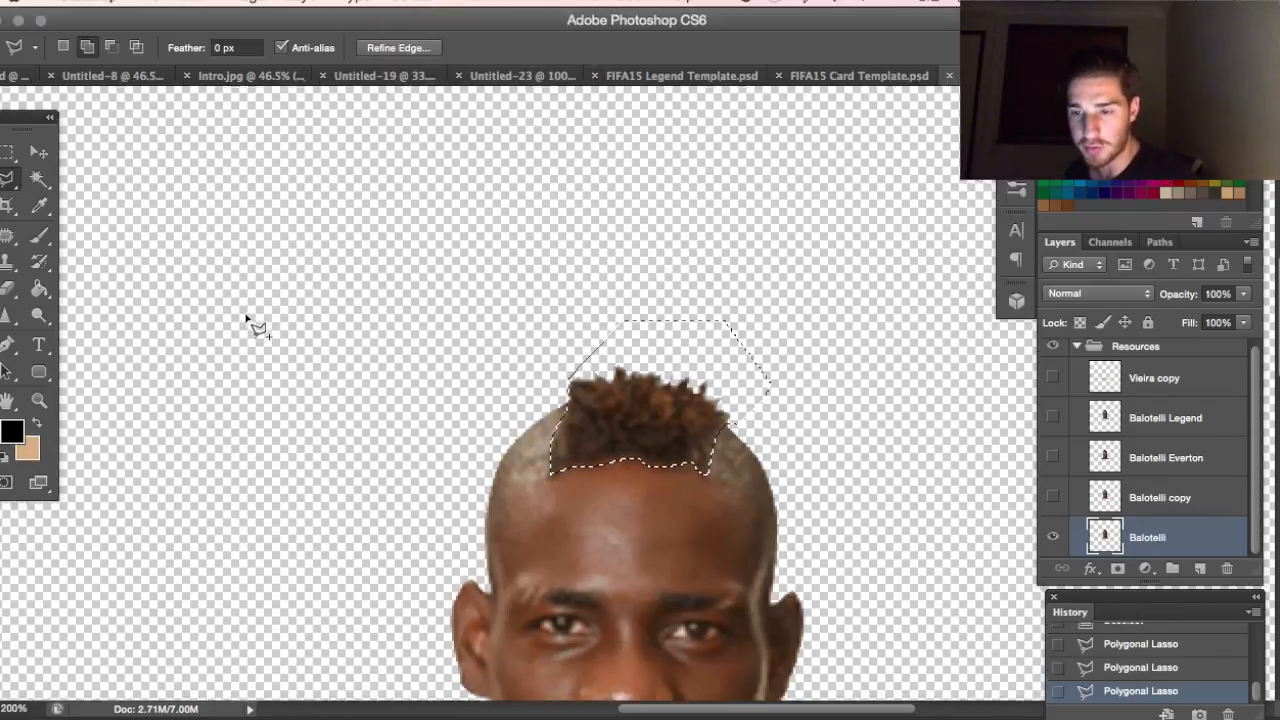
# - Feather the mohawk selection by 1 pixel
pyautogui.click(447, 11)
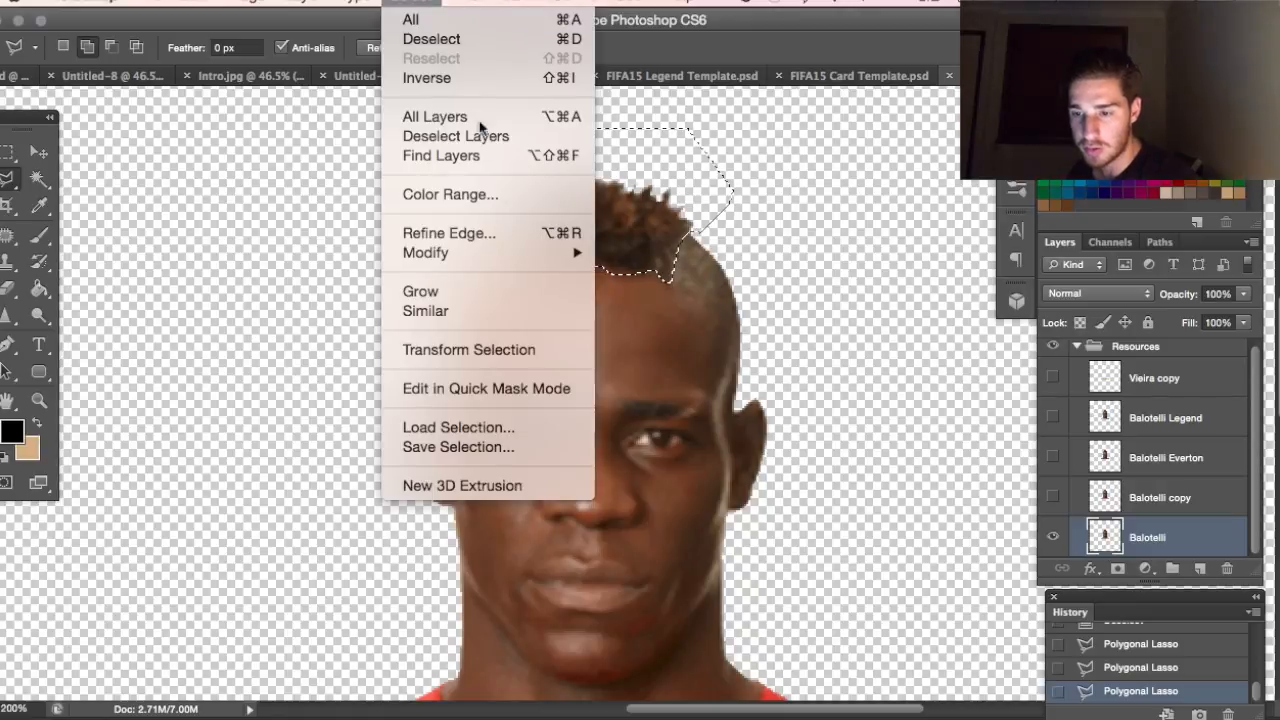
pyautogui.moveTo(517, 253)
pyautogui.click(646, 330)
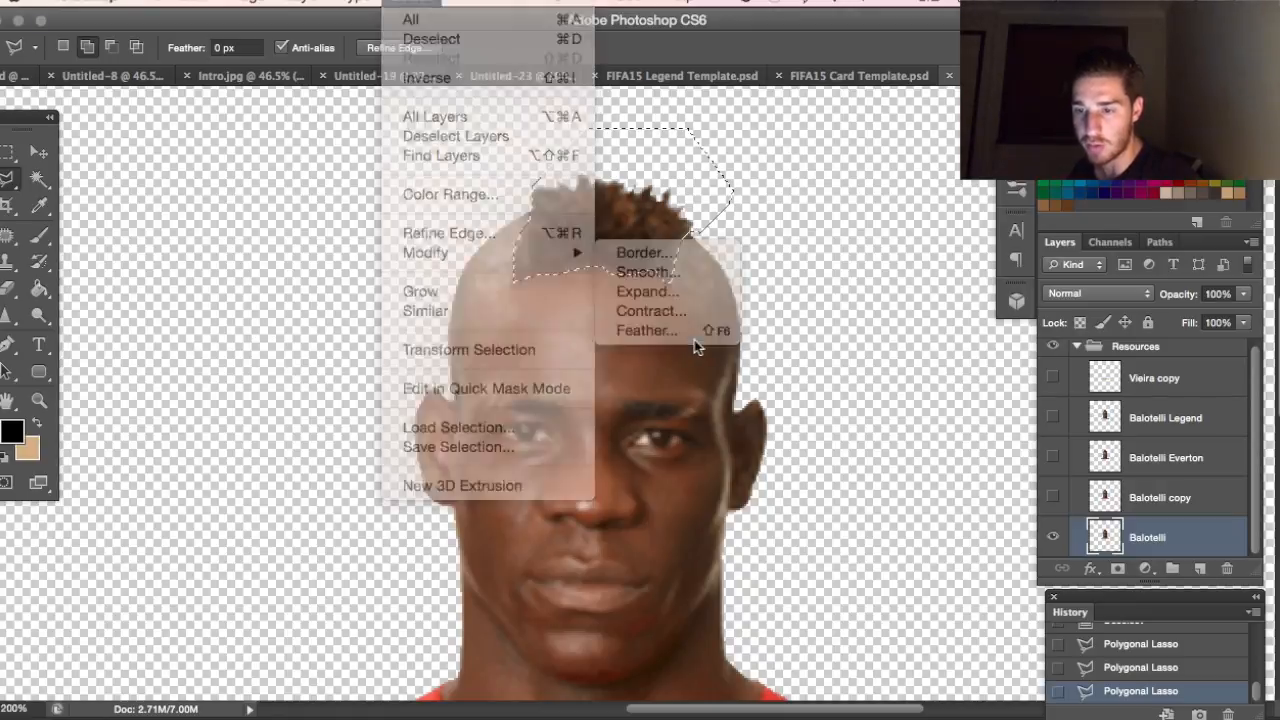
pyautogui.write('1')
pyautogui.press('Return')
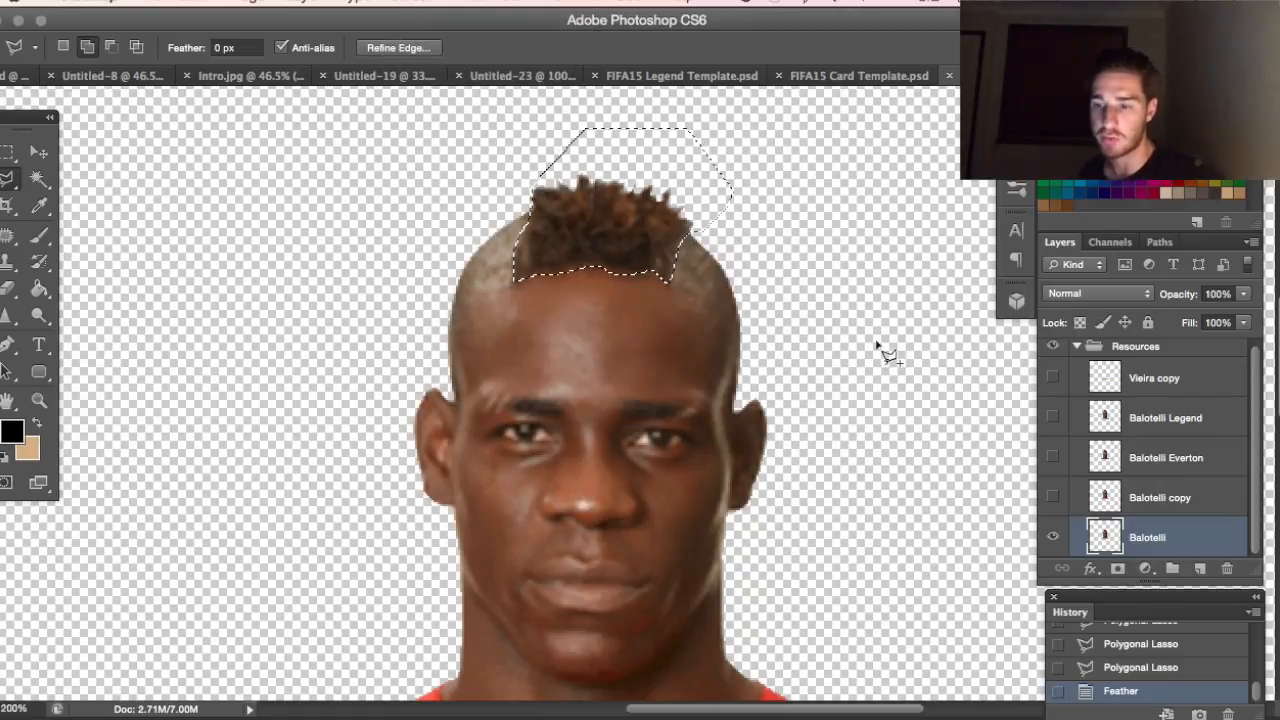
# - Copy the selected mohawk to a new layer and move it into place over the original hair
pyautogui.press('super+c')
pyautogui.press('super+v')
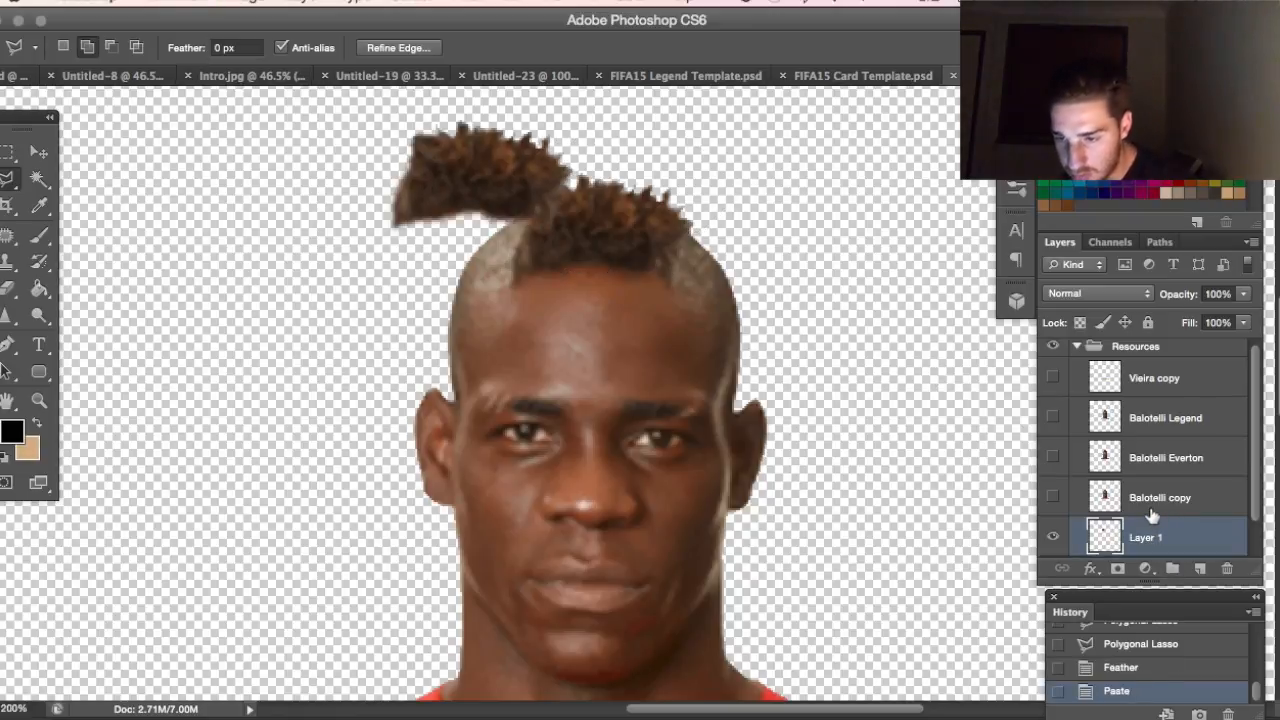
pyautogui.click(53, 157)
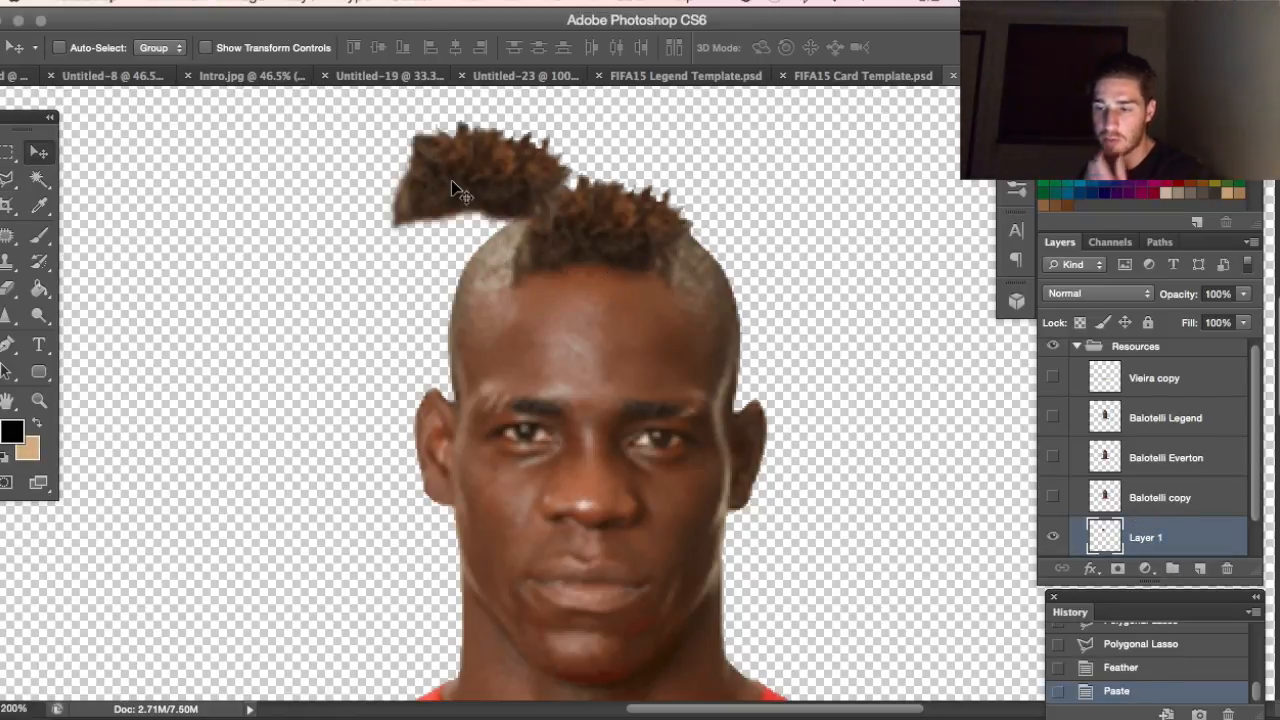
pyautogui.moveTo(363, 229); pyautogui.dragTo(580, 231)
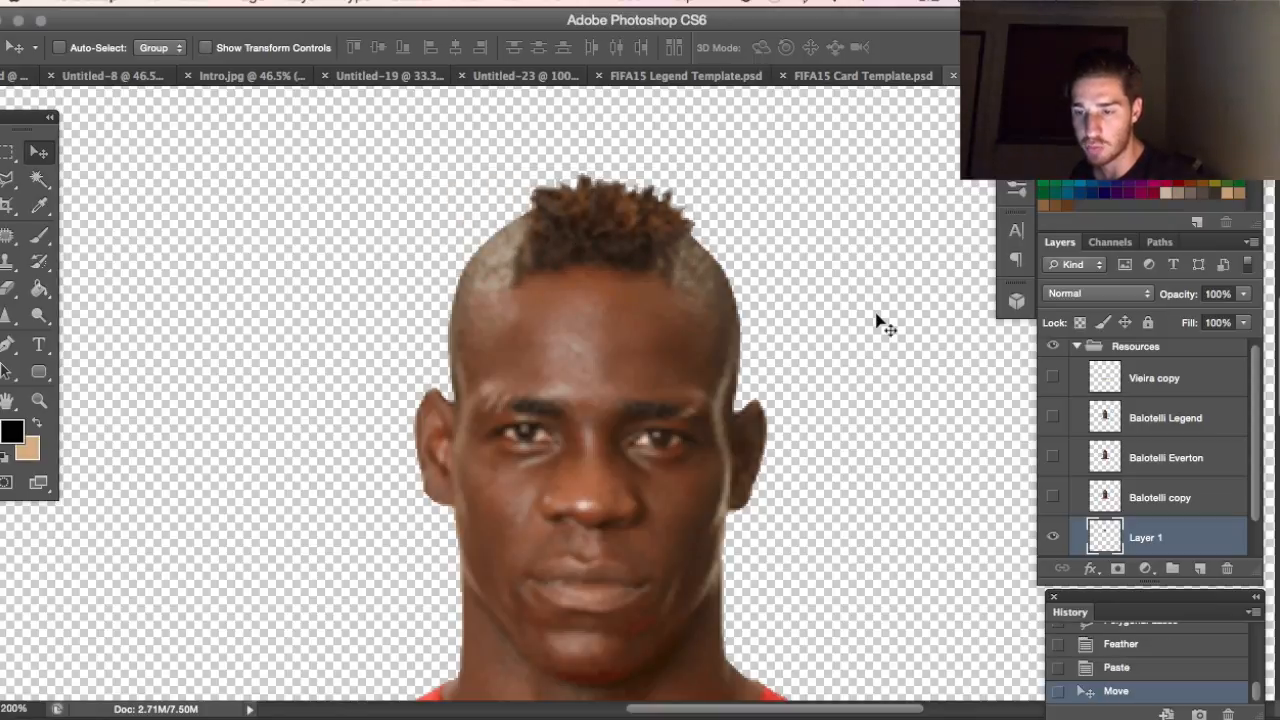
# - Recolour the mohawk layer with Hue/Saturation, setting hue to +8 and saturation to +17
pyautogui.doubleClick(1172, 535)
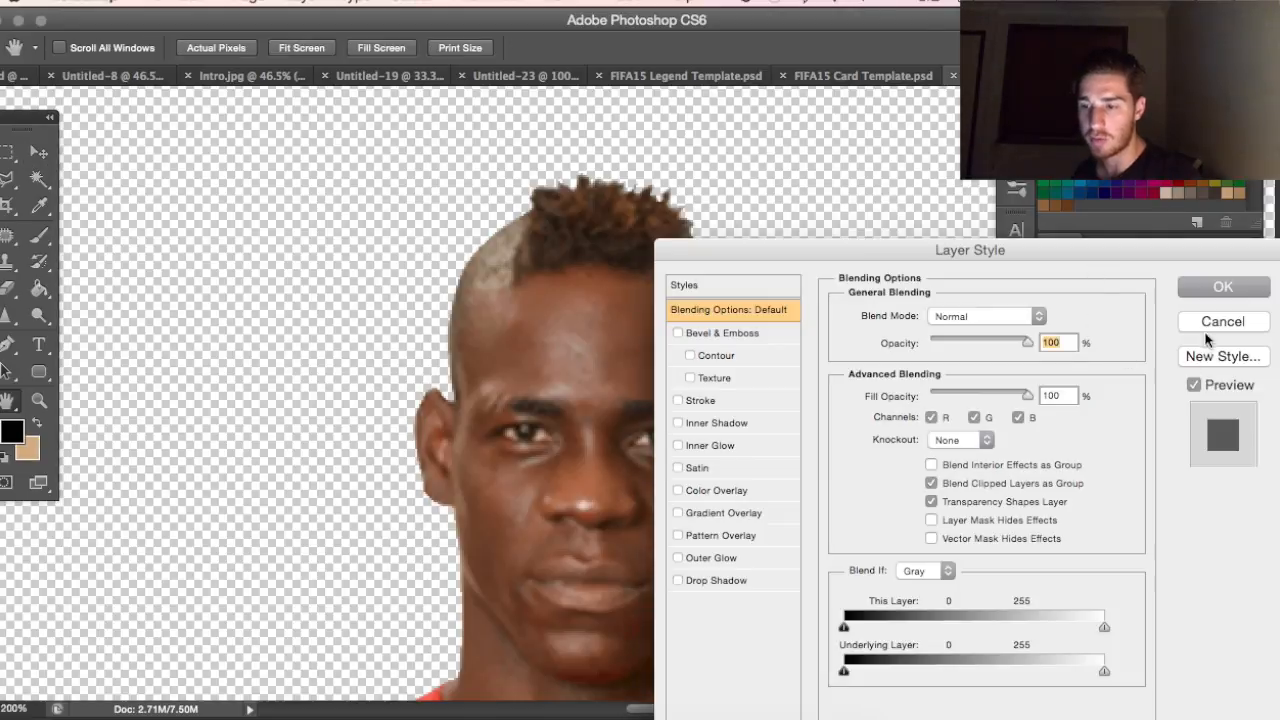
pyautogui.click(1213, 323)
pyautogui.click(247, 4)
pyautogui.moveTo(300, 58)
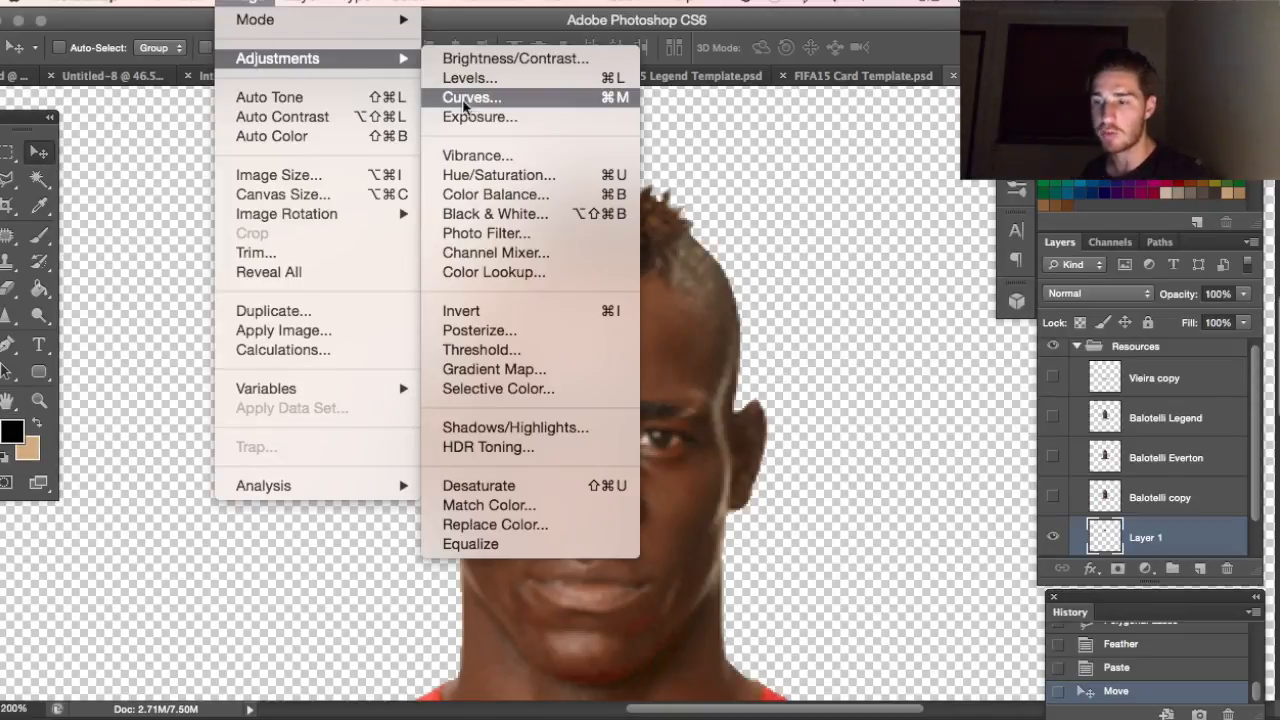
pyautogui.click(493, 174)
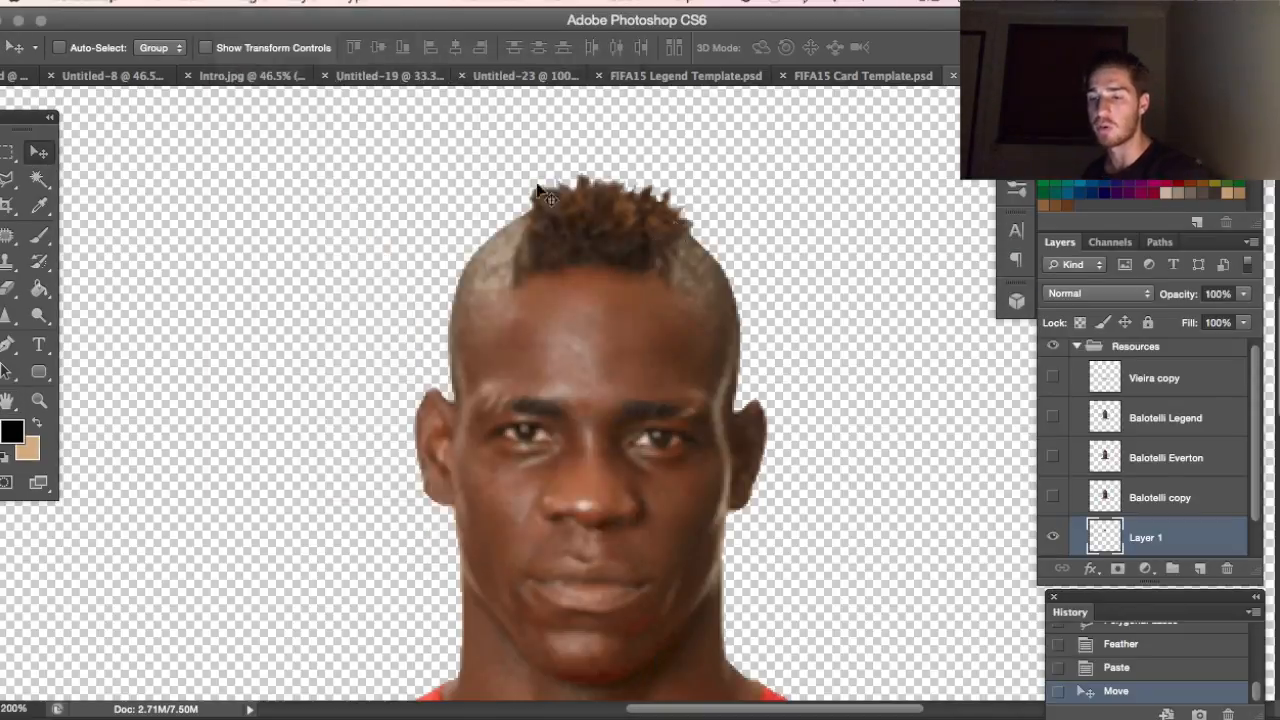
pyautogui.moveTo(257, 263); pyautogui.dragTo(176, 175)
pyautogui.moveTo(177, 310); pyautogui.dragTo(161, 320)
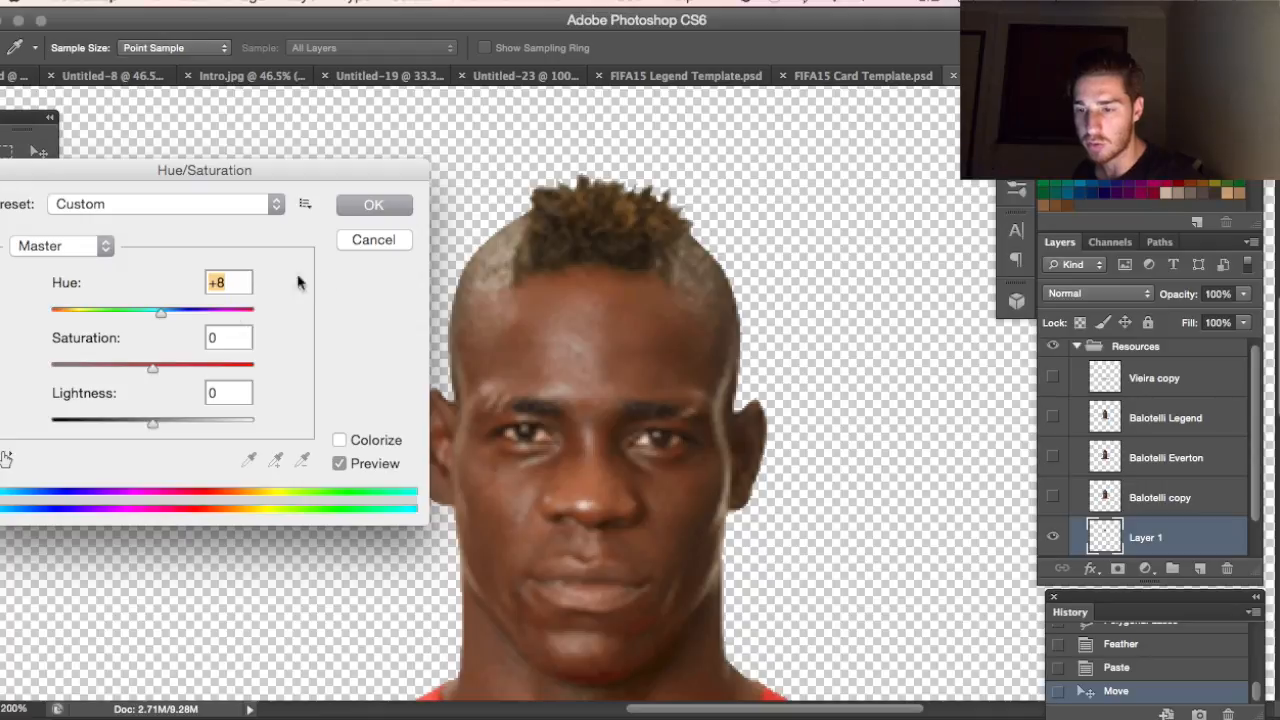
pyautogui.moveTo(152, 367); pyautogui.dragTo(170, 366)
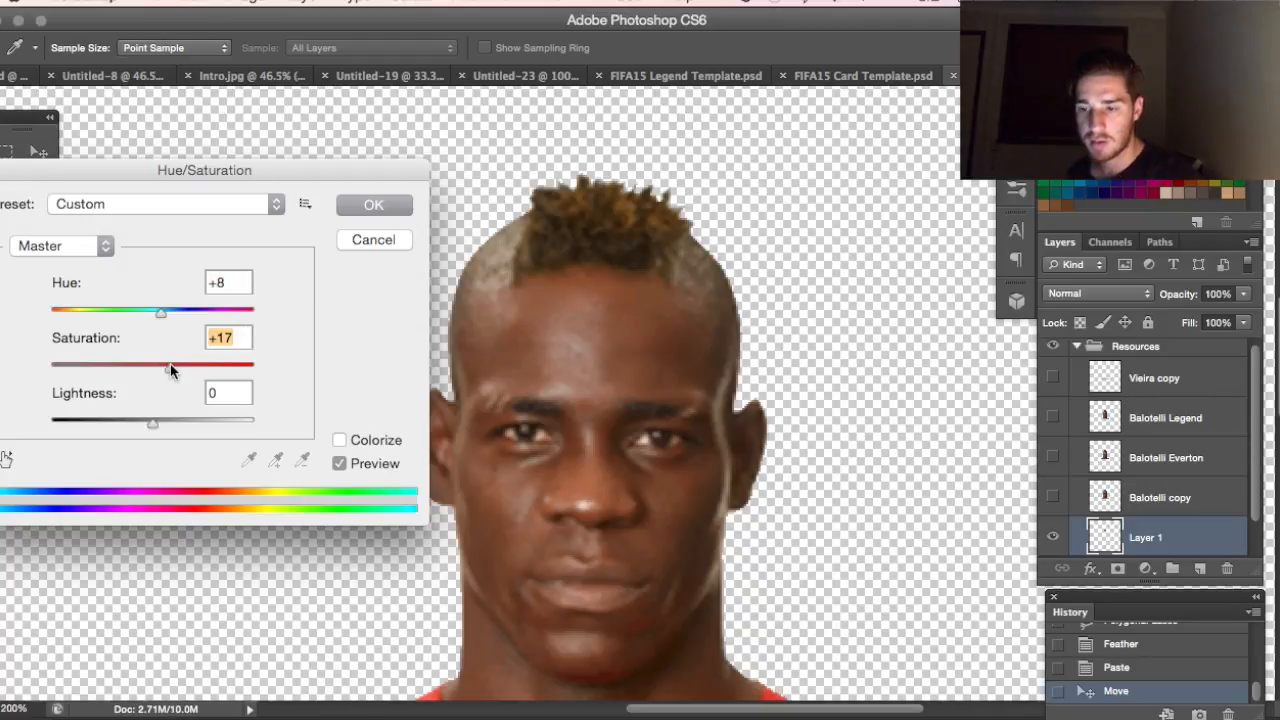
pyautogui.click(374, 205)
# - Lighten the mohawk to blond with Brightness/Contrast, setting brightness to 150 and contrast to 2
pyautogui.click(255, 3)
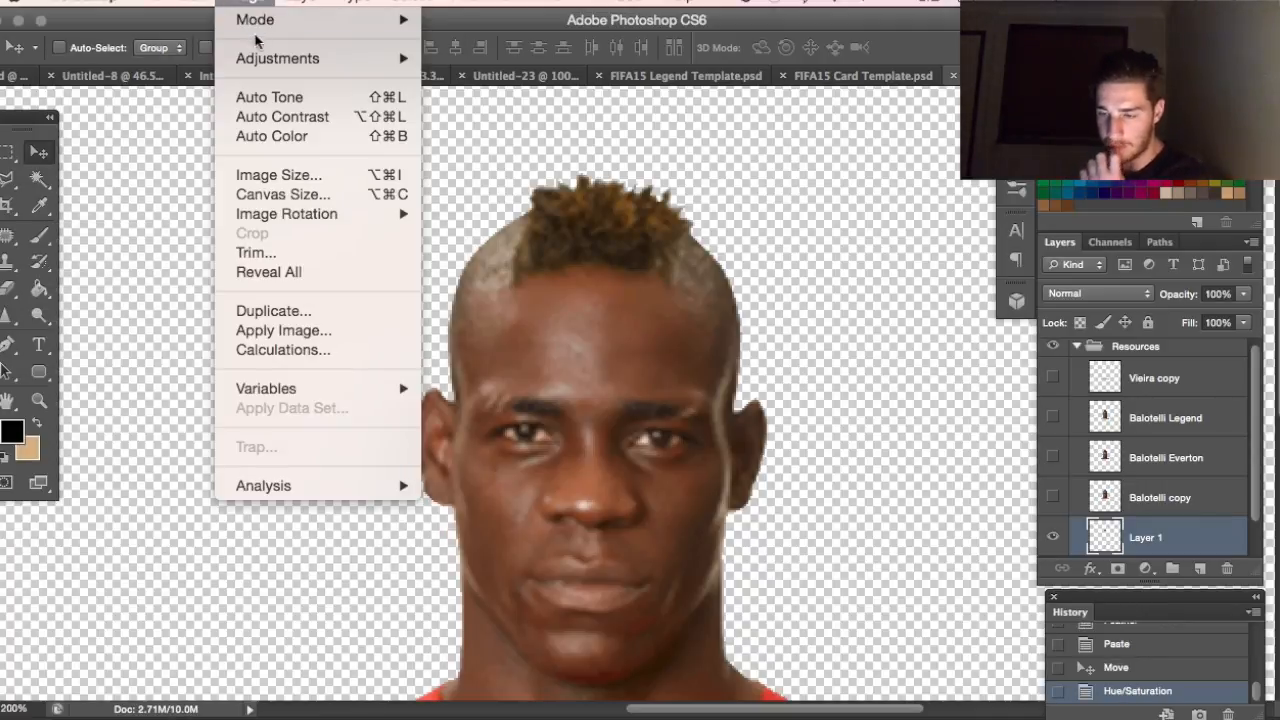
pyautogui.moveTo(365, 57)
pyautogui.click(466, 60)
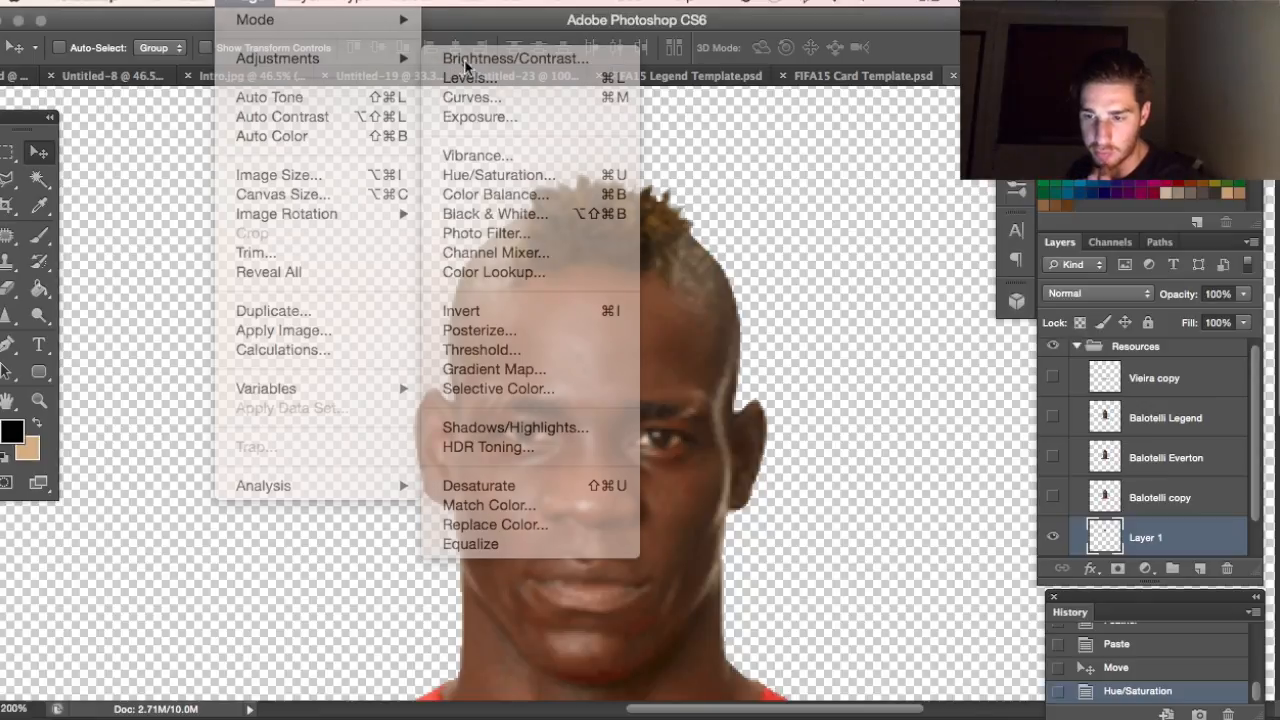
pyautogui.click(1114, 500)
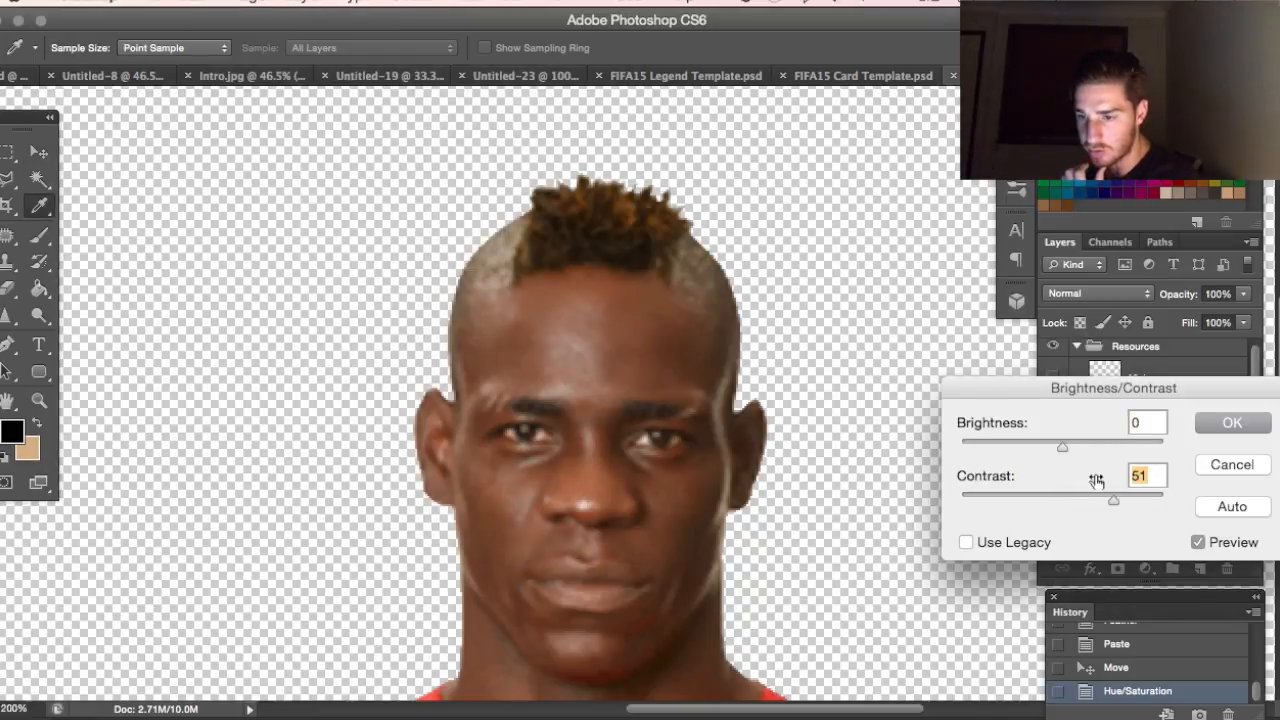
pyautogui.click(1098, 443)
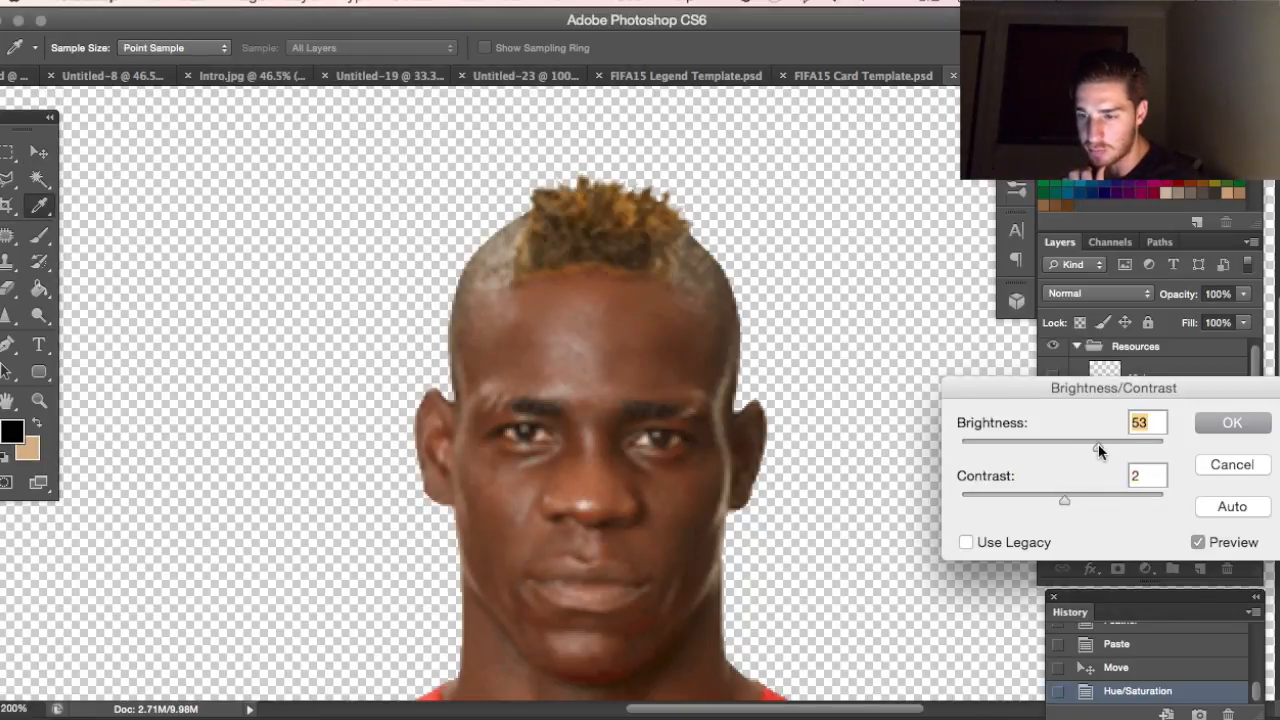
pyautogui.click(1143, 447)
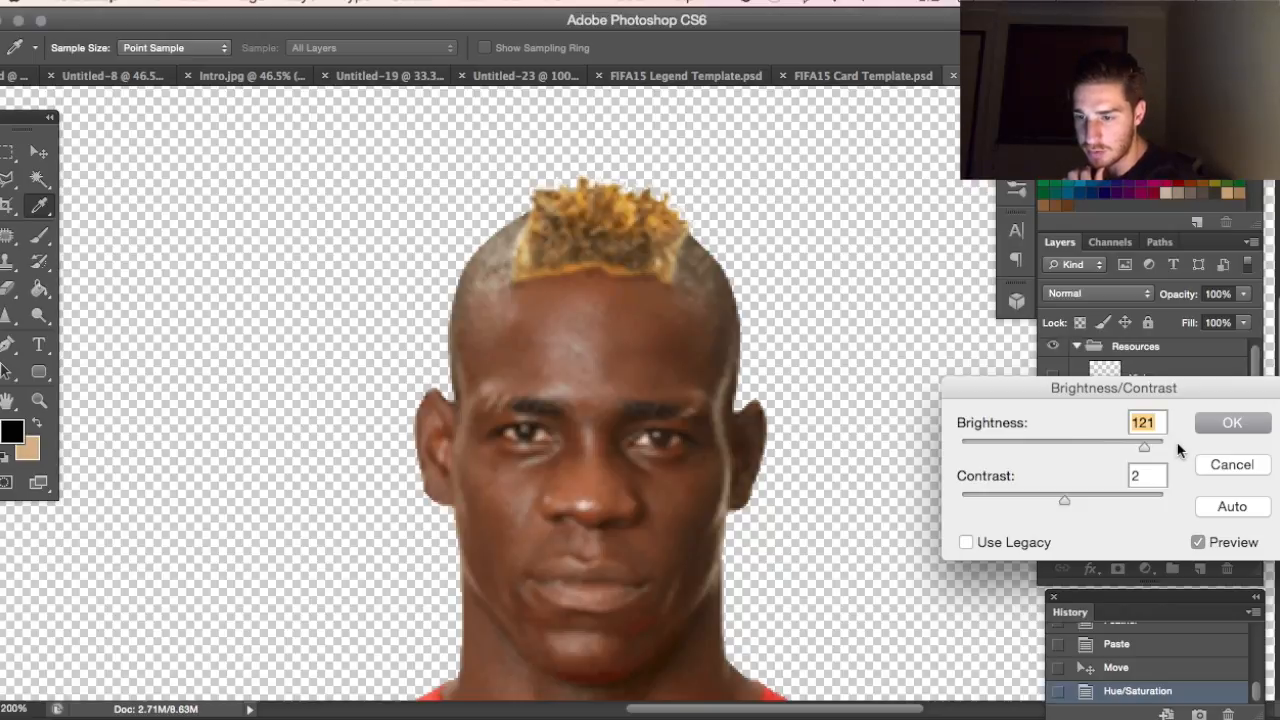
pyautogui.click(1154, 446)
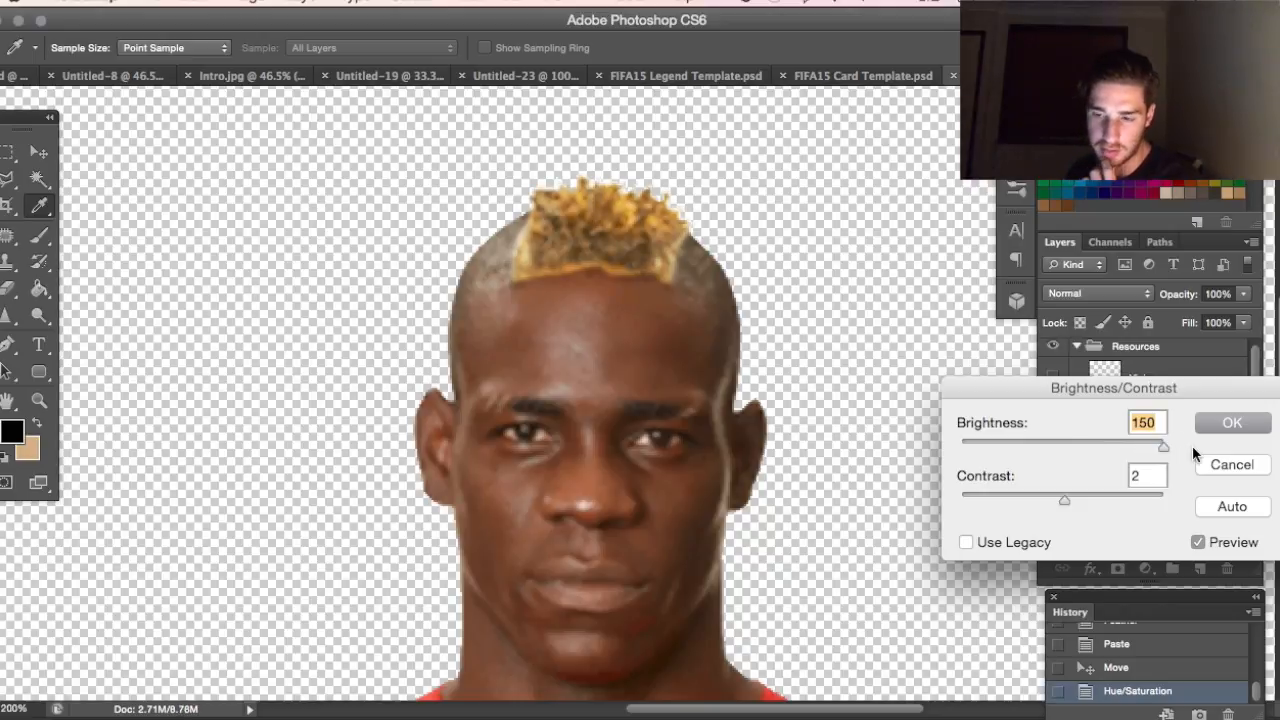
pyautogui.click(1246, 427)
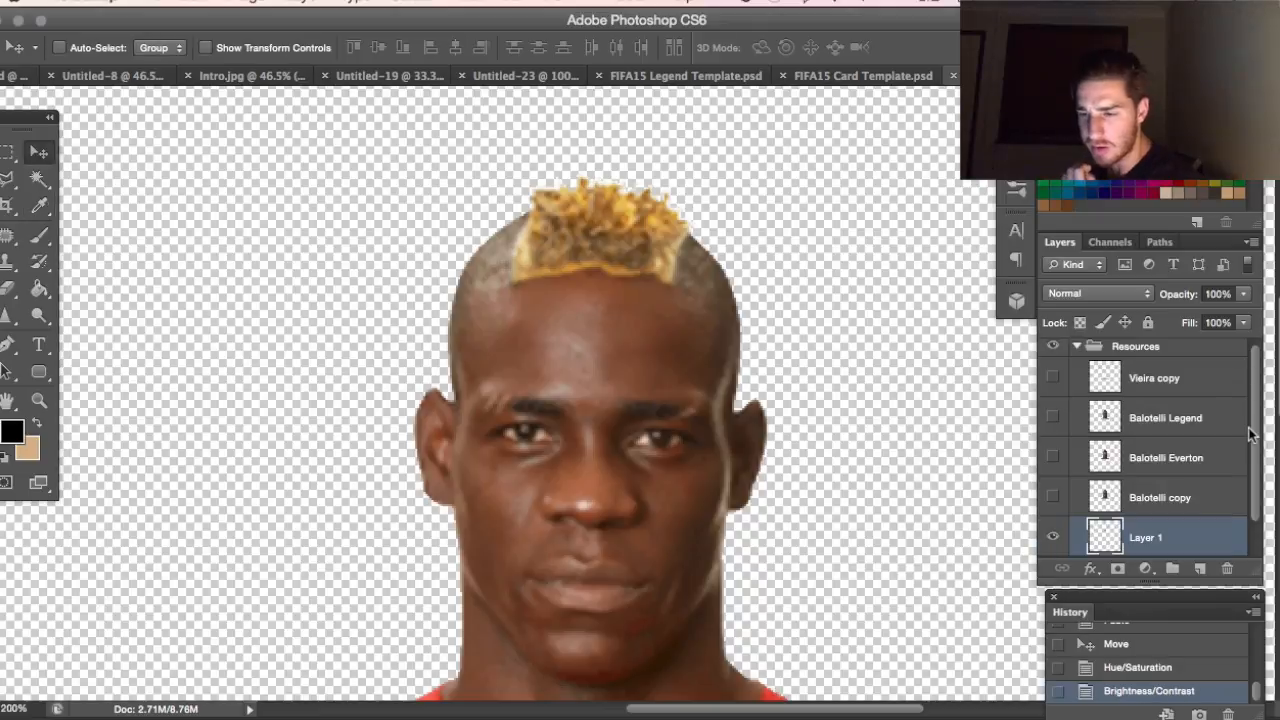
# - Dodge the dark parts of the mohawk with the Dodge tool's range set to Shadows at 21% exposure
pyautogui.rightClick(199, 410)
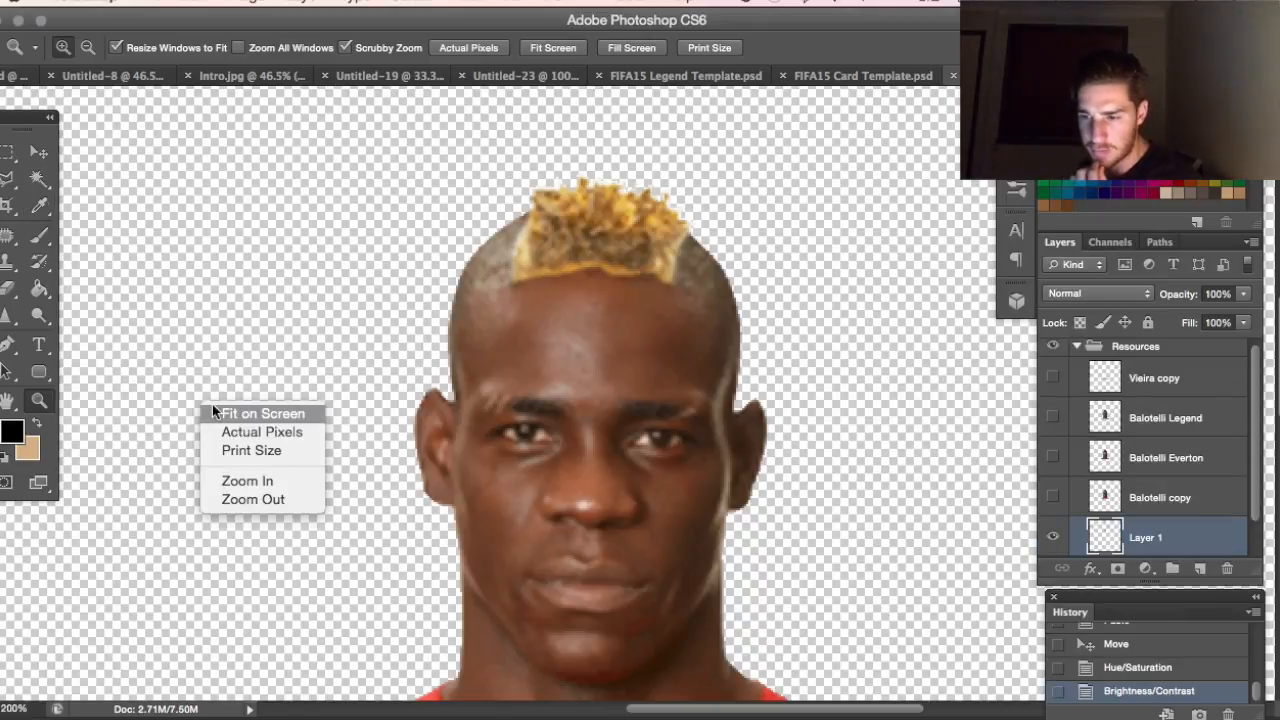
pyautogui.click(245, 449)
pyautogui.moveTo(665, 334); pyautogui.dragTo(665, 334)
pyautogui.click(44, 317)
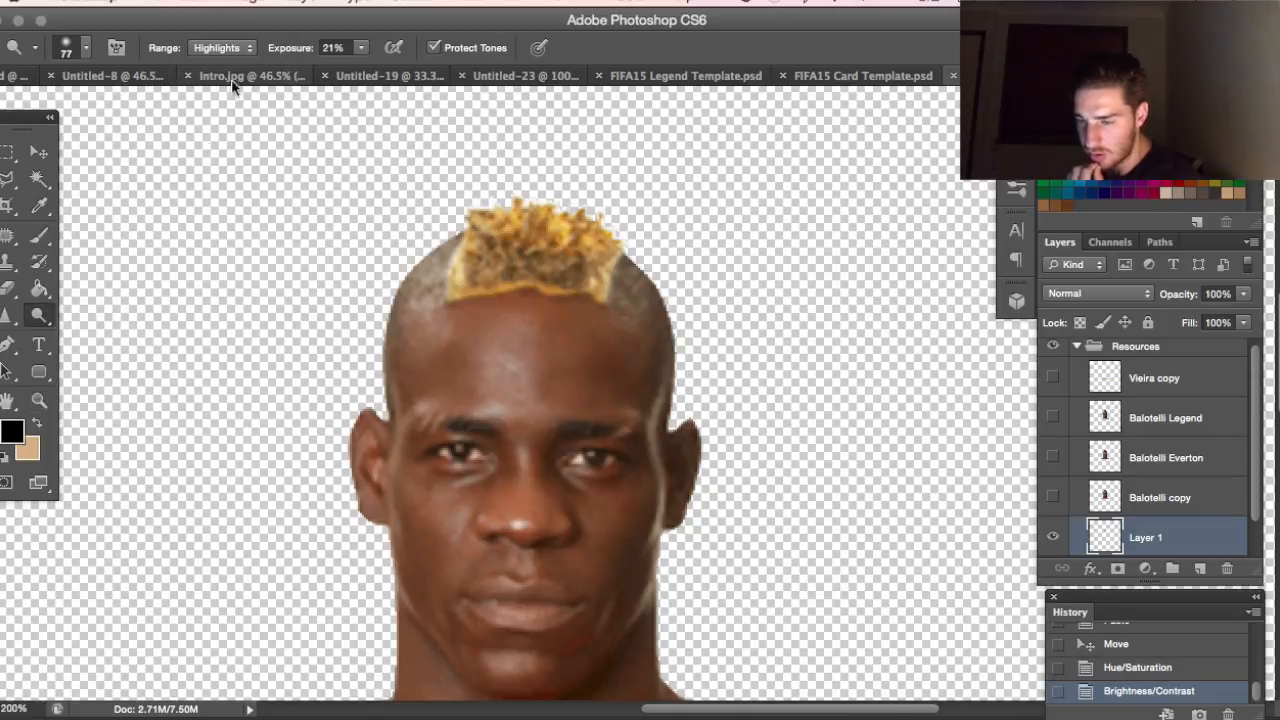
pyautogui.click(215, 47)
pyautogui.click(217, 22)
pyautogui.click(559, 262)
pyautogui.click(559, 262)
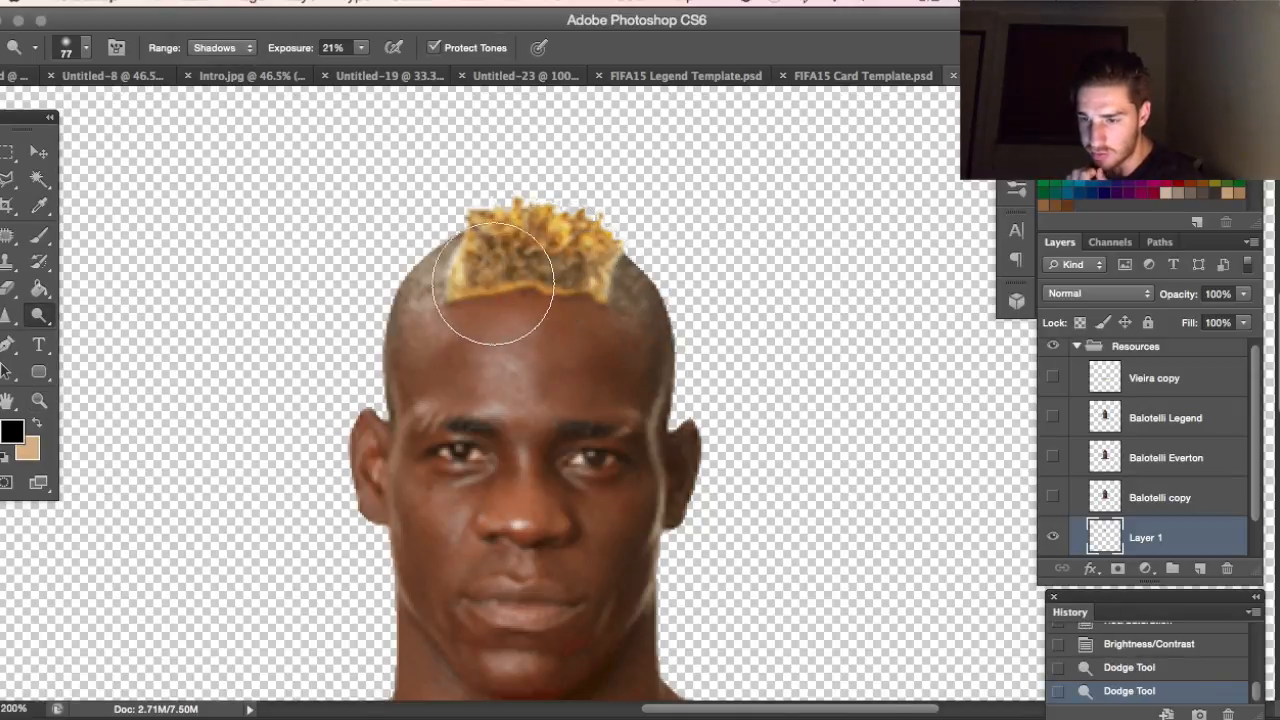
# - Try the Sharpen tool on the mohawk at 50% strength, and revert to the first dodge stroke
pyautogui.click(16, 316)
pyautogui.moveTo(529, 294); pyautogui.dragTo(530, 280)
pyautogui.press('super+z')
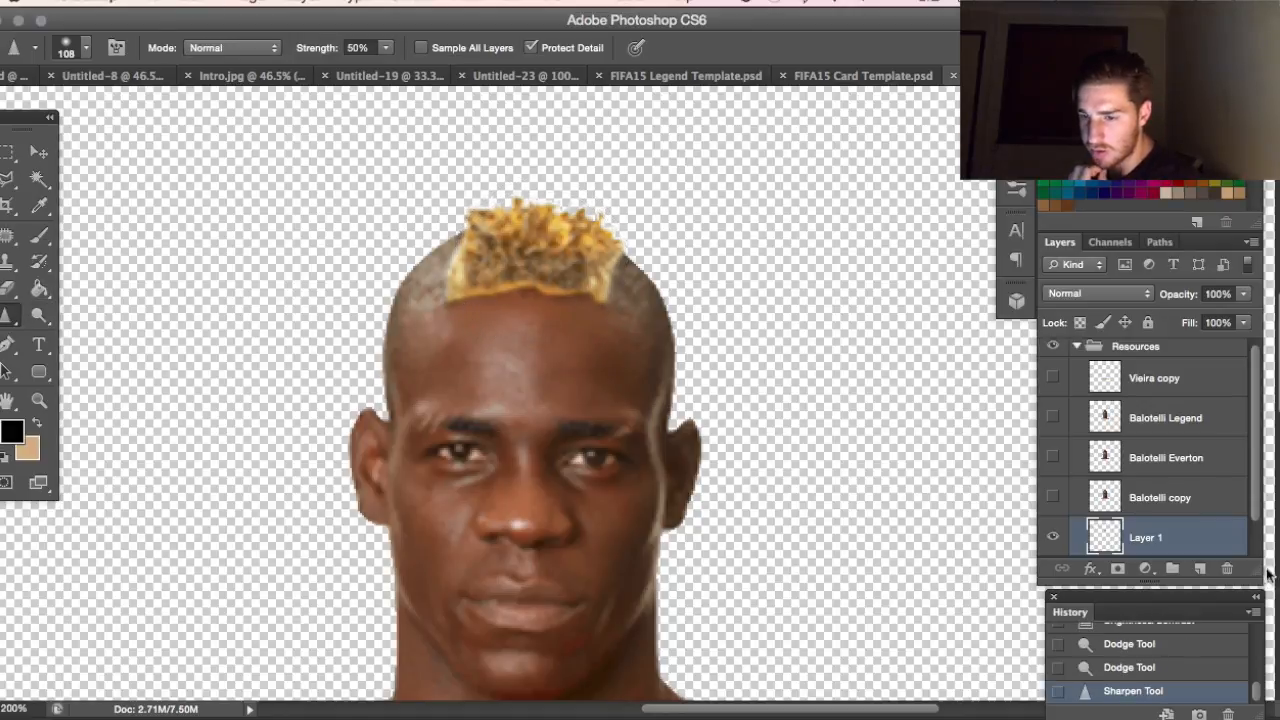
pyautogui.click(1143, 648)
# - Try erasing along the mohawk's lower hairline with the Eraser at 61 px and 0% hardness
pyautogui.click(8, 288)
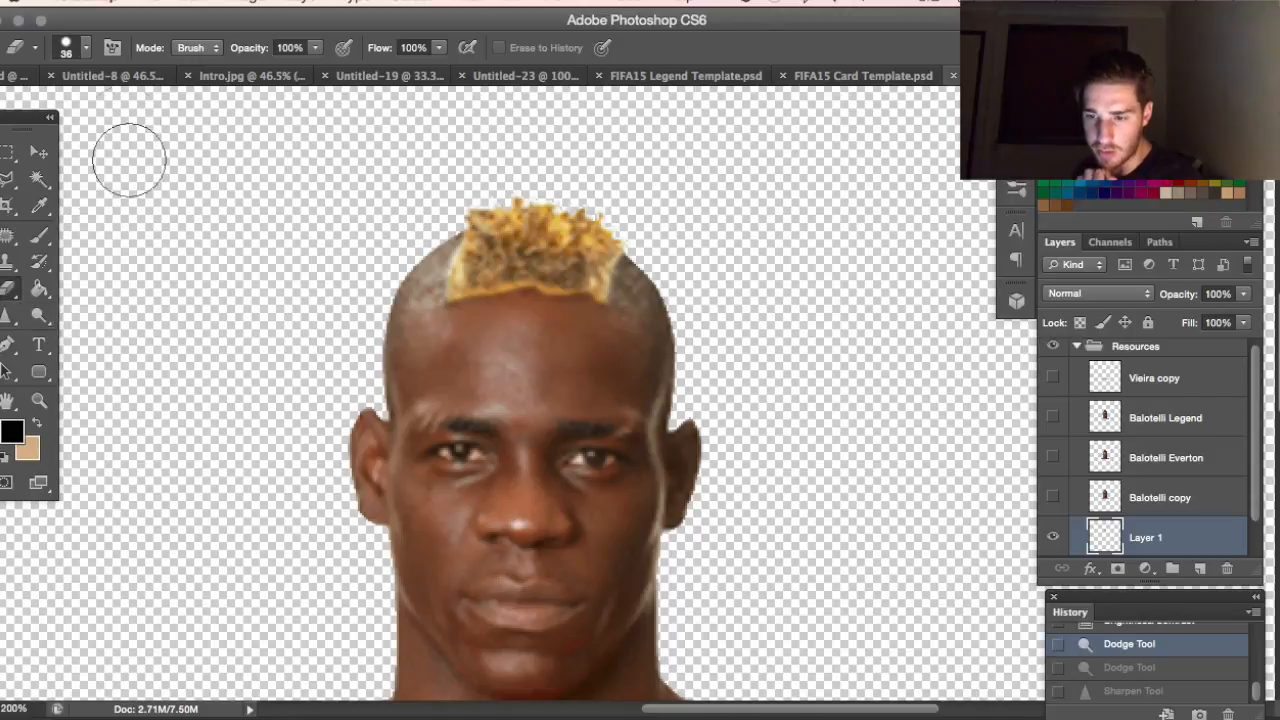
pyautogui.click(86, 47)
pyautogui.moveTo(209, 155); pyautogui.dragTo(25, 160)
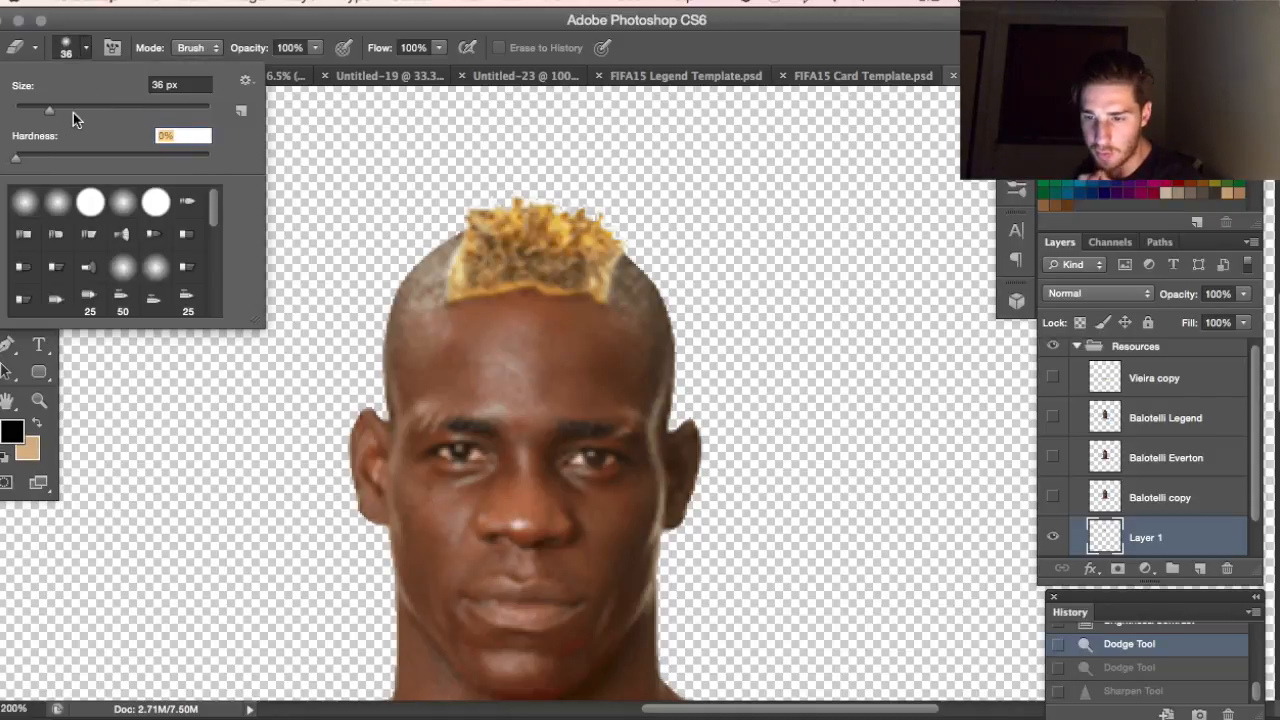
pyautogui.click(74, 111)
pyautogui.click(442, 325)
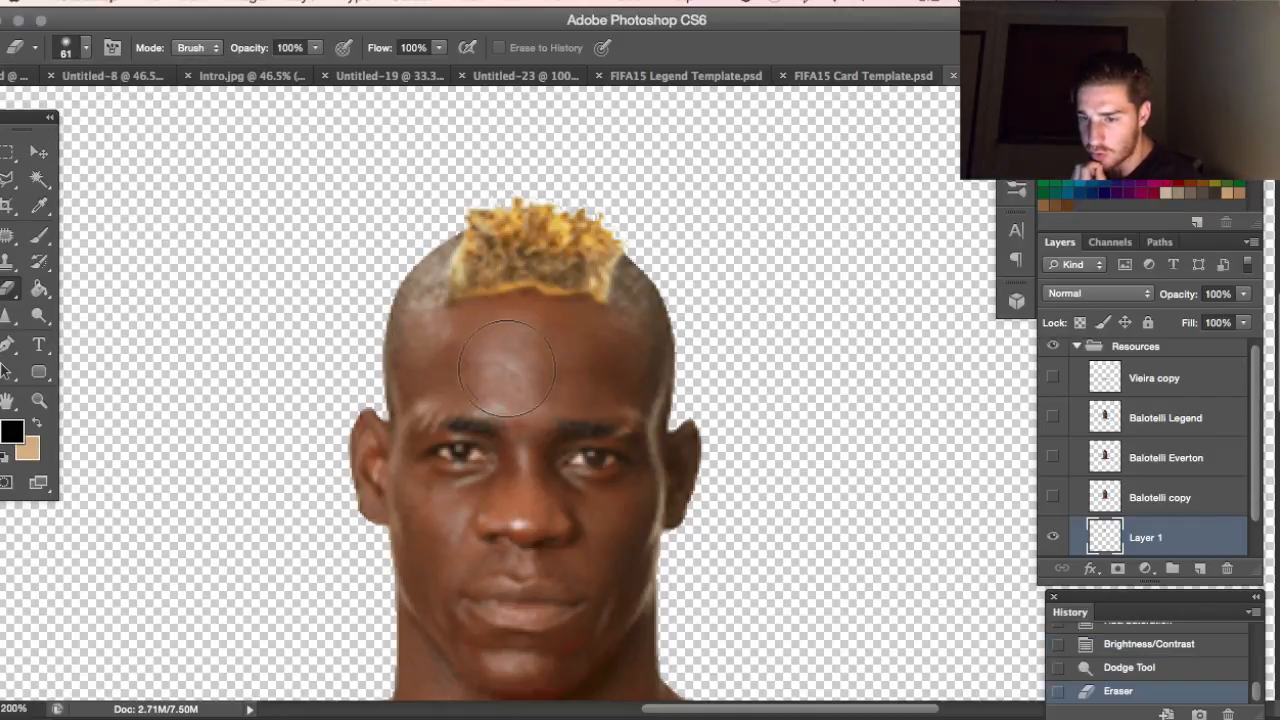
pyautogui.moveTo(480, 340)
pyautogui.mouseDown()
pyautogui.moveTo(556, 342)
pyautogui.moveTo(485, 343)
pyautogui.moveTo(517, 329)
pyautogui.moveTo(628, 358)
pyautogui.mouseUp()
pyautogui.press('super+z')
# - Reduce the Eraser to 18 px and soften the bright lower and side edges of the mohawk
pyautogui.click(88, 47)
pyautogui.click(33, 109)
pyautogui.click(479, 307)
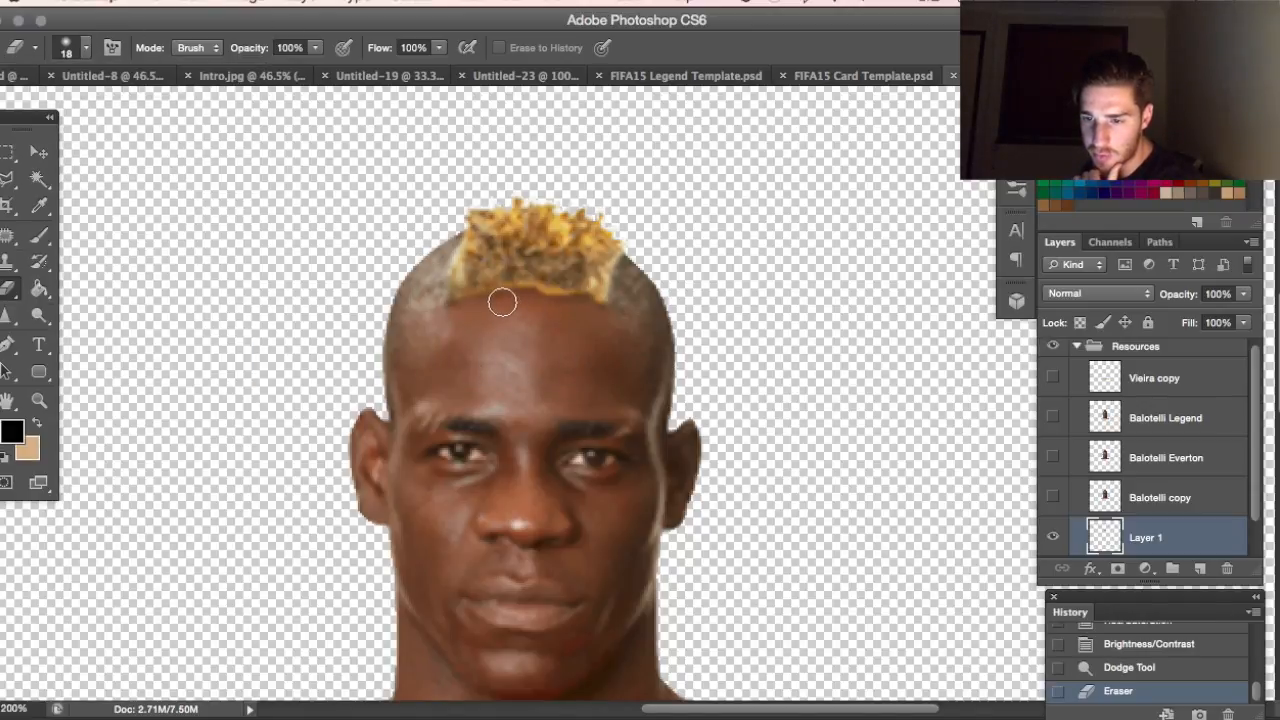
pyautogui.click(622, 298)
pyautogui.click(620, 297)
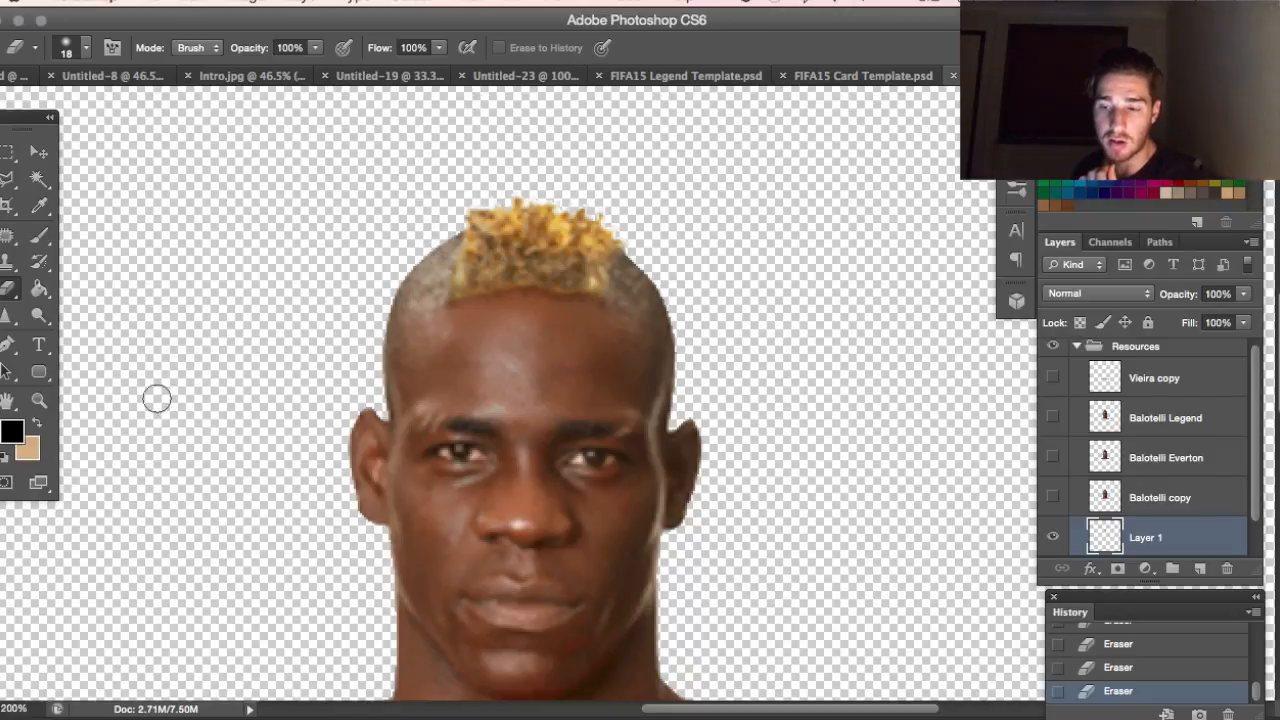
# - Try a Hue/Saturation adjustment on the mohawk with hue -1, saturation +14 and lightness -5, and undo it
pyautogui.click(39, 400)
pyautogui.rightClick(453, 416)
pyautogui.click(487, 431)
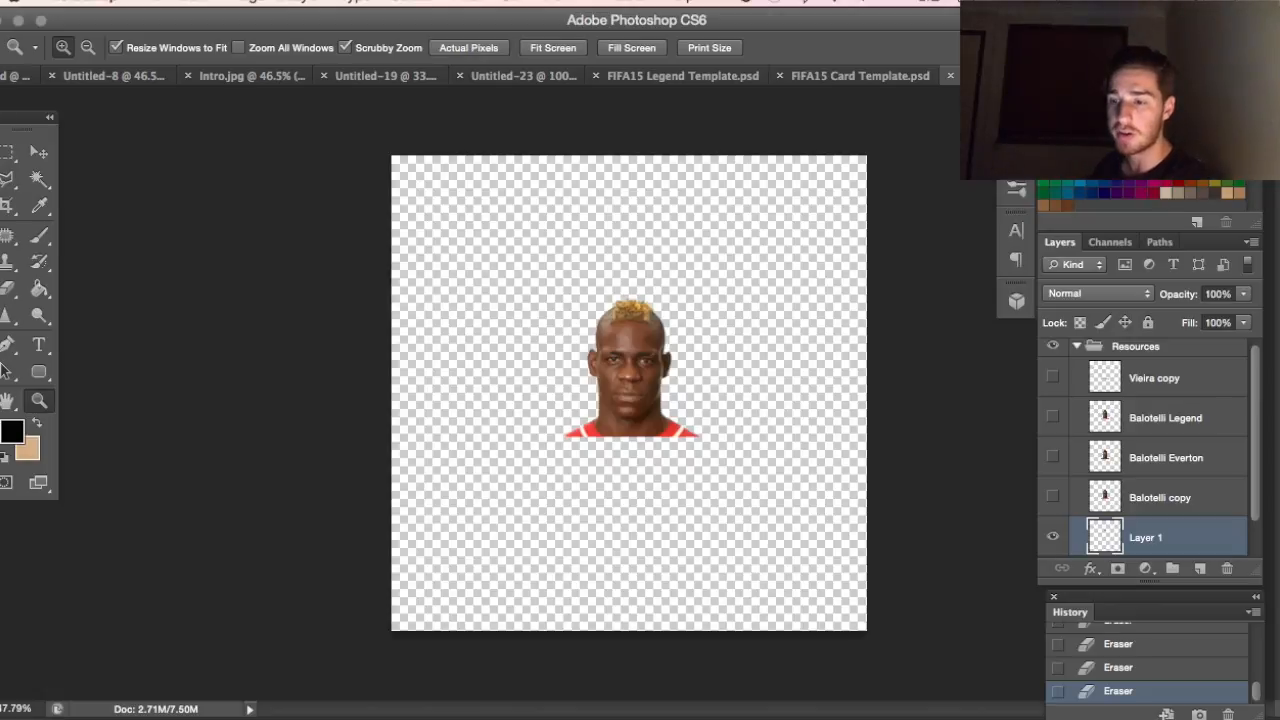
pyautogui.click(240, 1)
pyautogui.moveTo(271, 57)
pyautogui.click(543, 171)
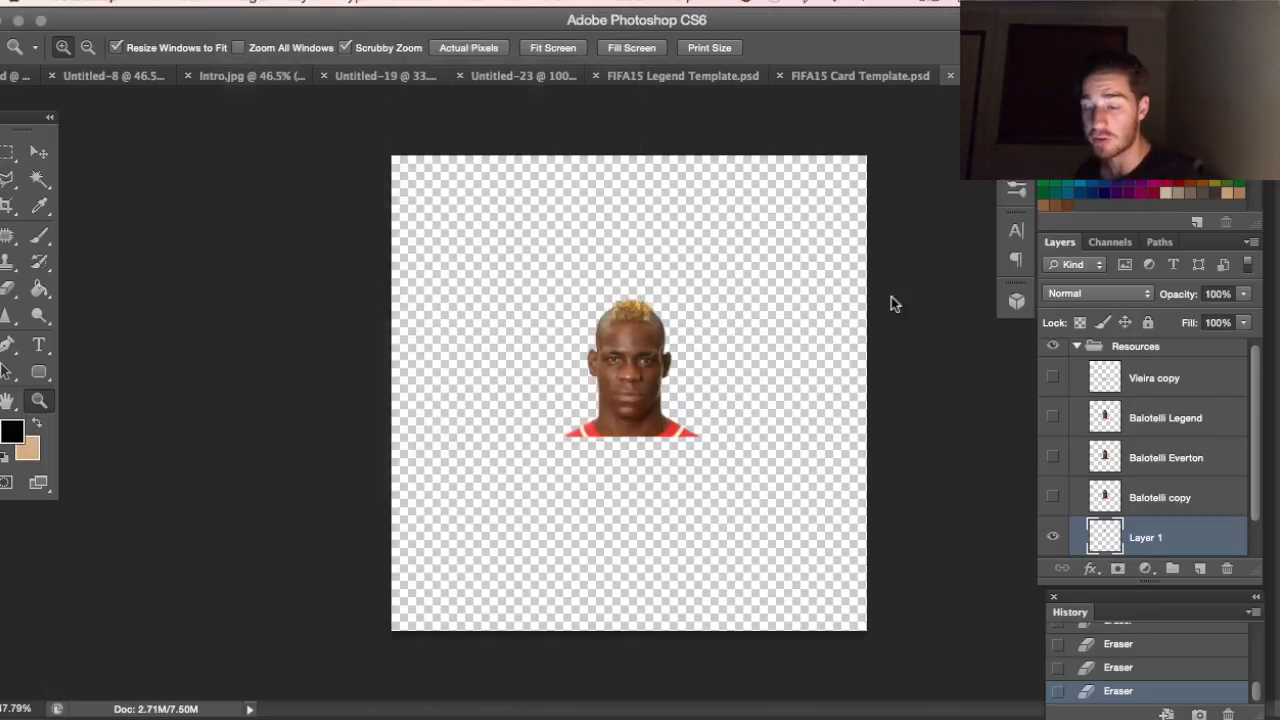
pyautogui.moveTo(175, 307)
pyautogui.mouseDown()
pyautogui.moveTo(294, 320)
pyautogui.moveTo(55, 316)
pyautogui.moveTo(157, 325)
pyautogui.mouseUp()
pyautogui.moveTo(158, 423)
pyautogui.mouseDown()
pyautogui.moveTo(200, 430)
pyautogui.moveTo(157, 433)
pyautogui.mouseUp()
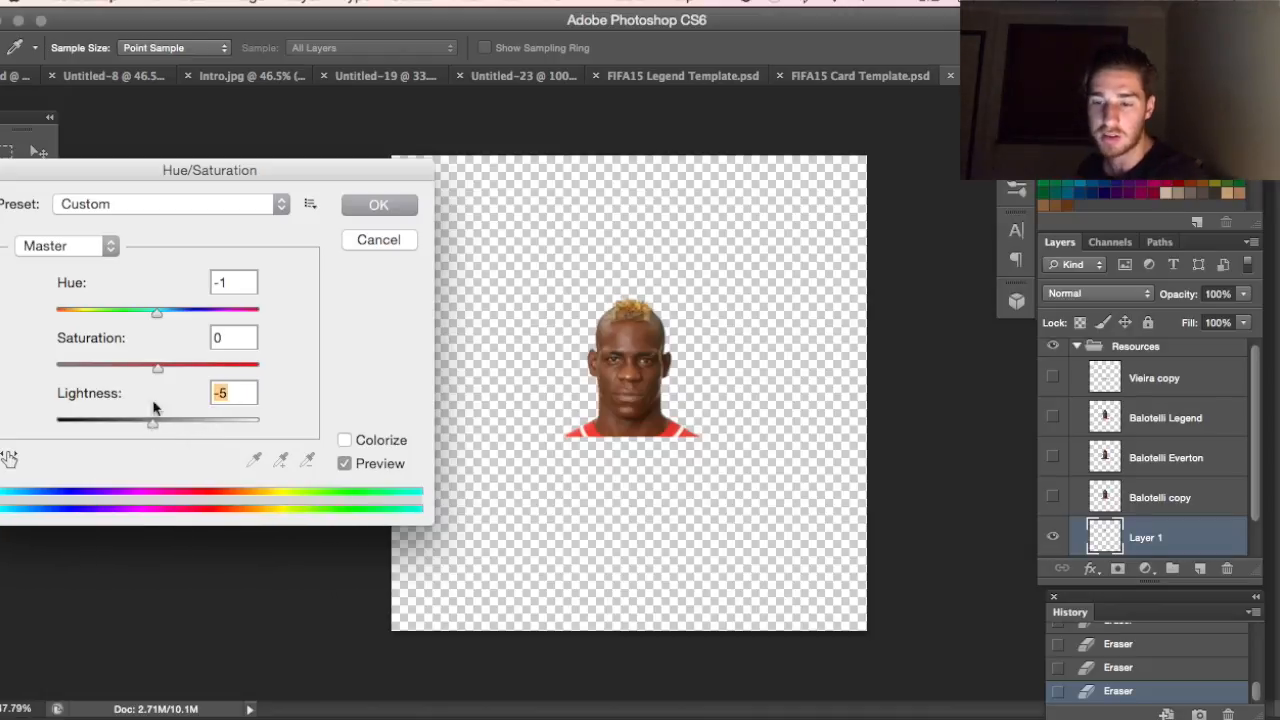
pyautogui.moveTo(174, 374)
pyautogui.mouseDown()
pyautogui.moveTo(119, 365)
pyautogui.moveTo(172, 370)
pyautogui.mouseUp()
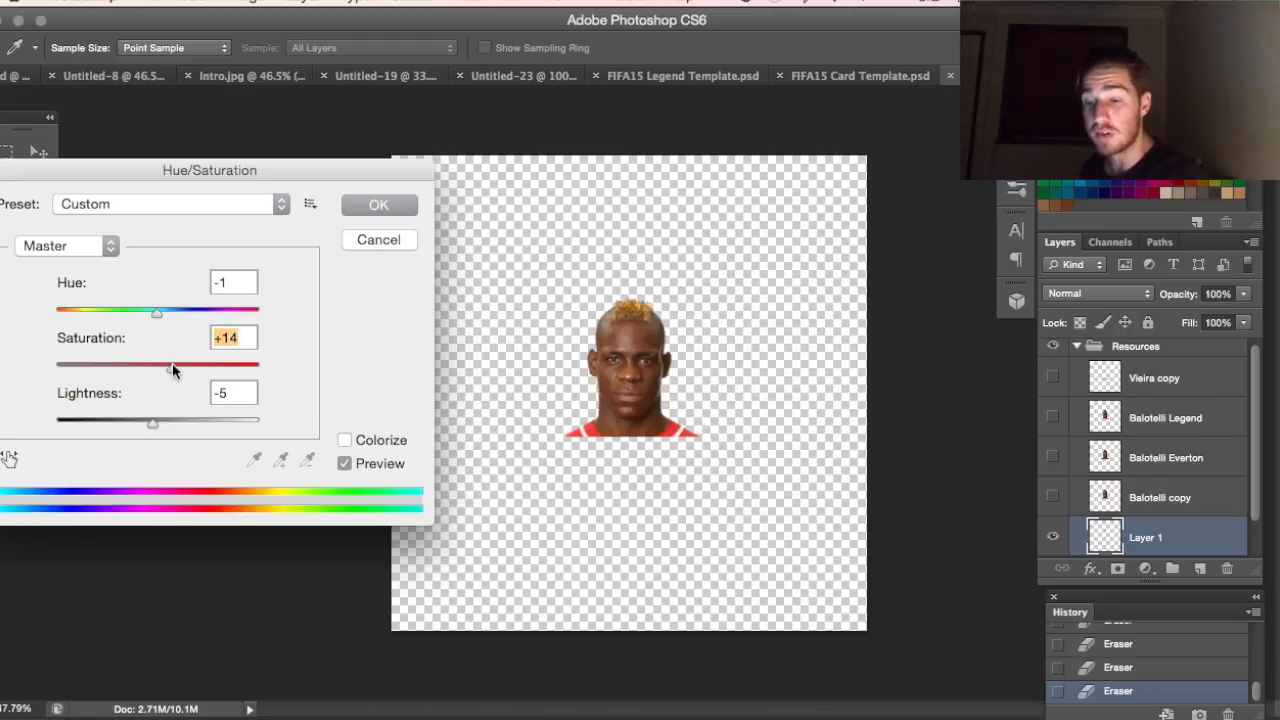
pyautogui.click(378, 205)
pyautogui.press('z')
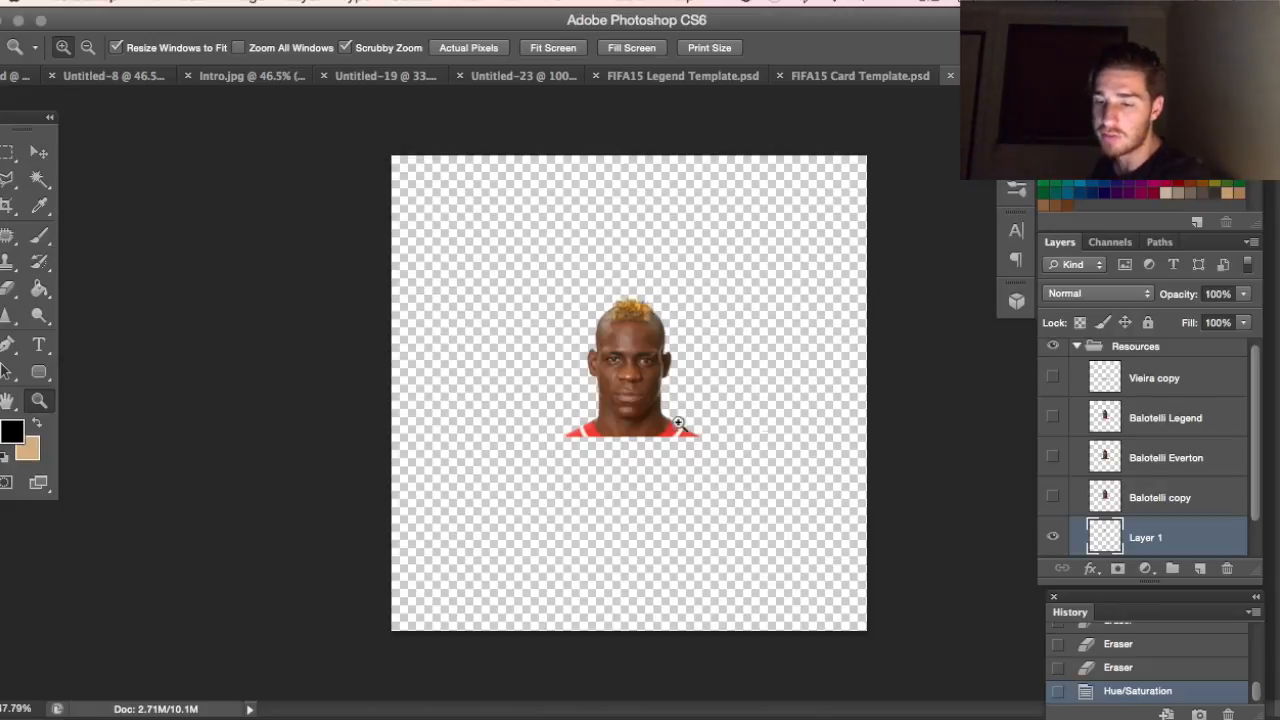
pyautogui.press('super+z')
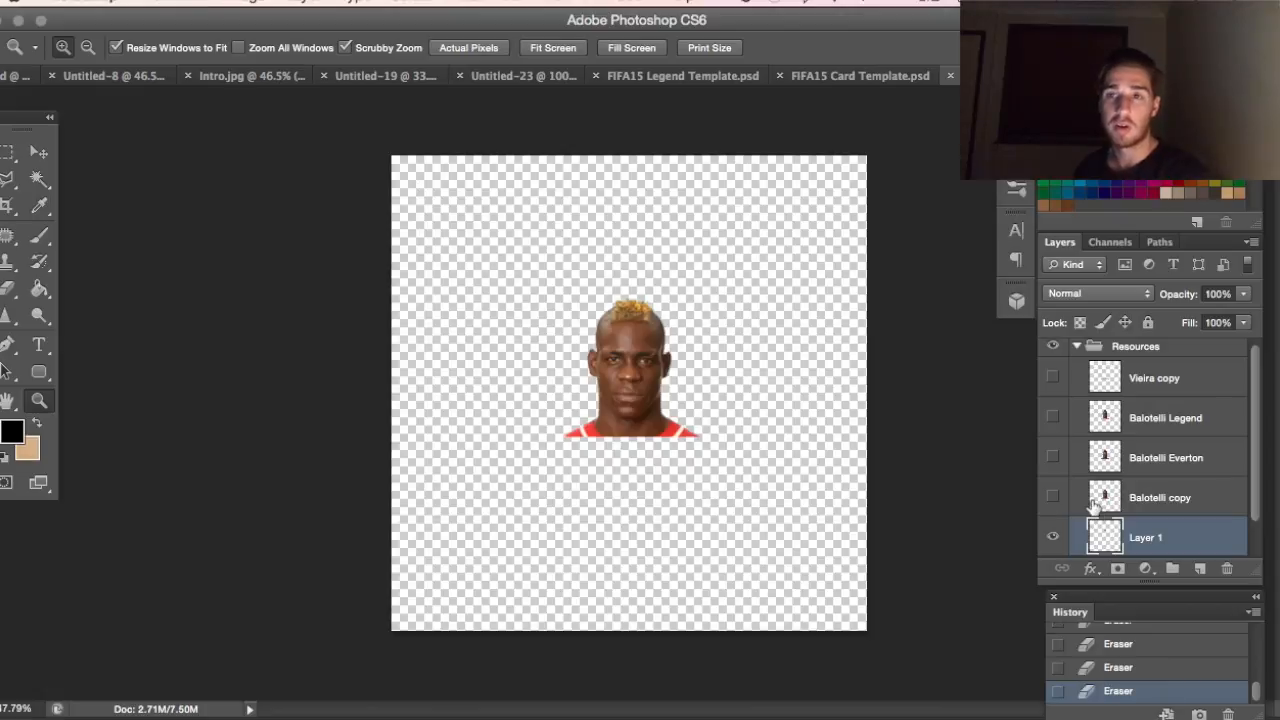
# - Hide the blond mohawk layer, and duplicate the face layer of 180403.png into Player Faces Tutorial.psd
pyautogui.click(1050, 538)
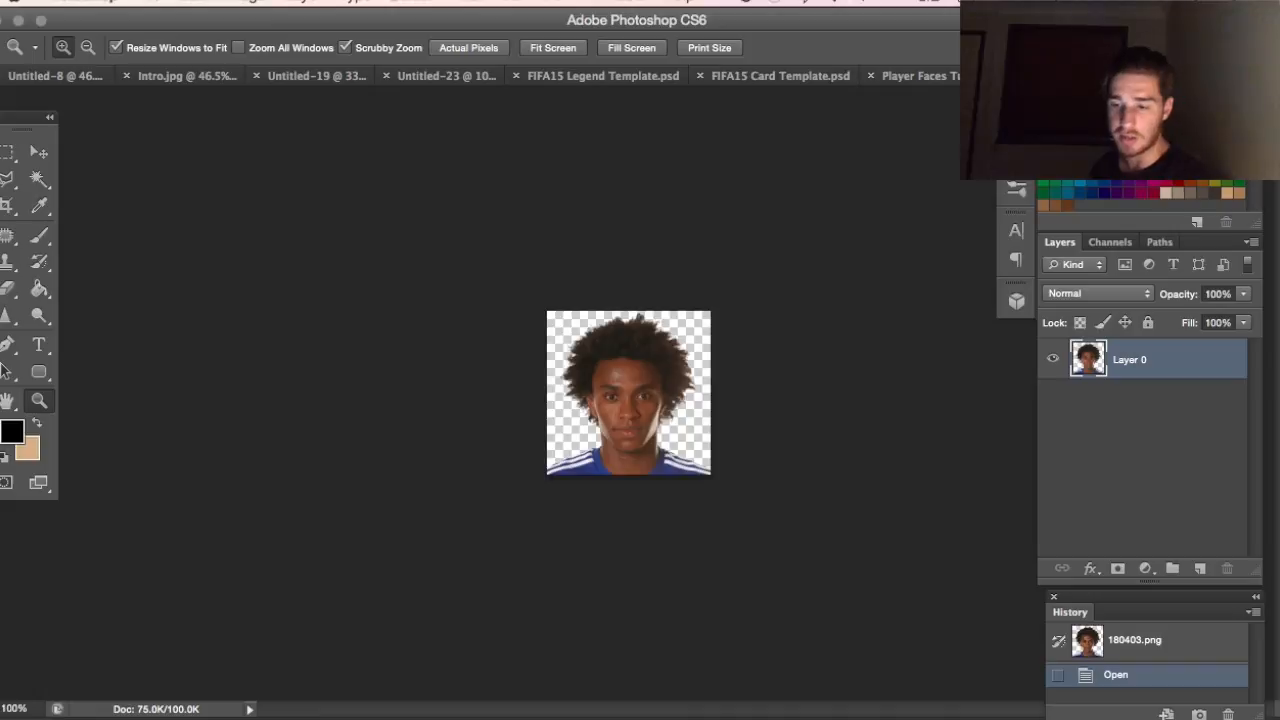
pyautogui.click(345, 2)
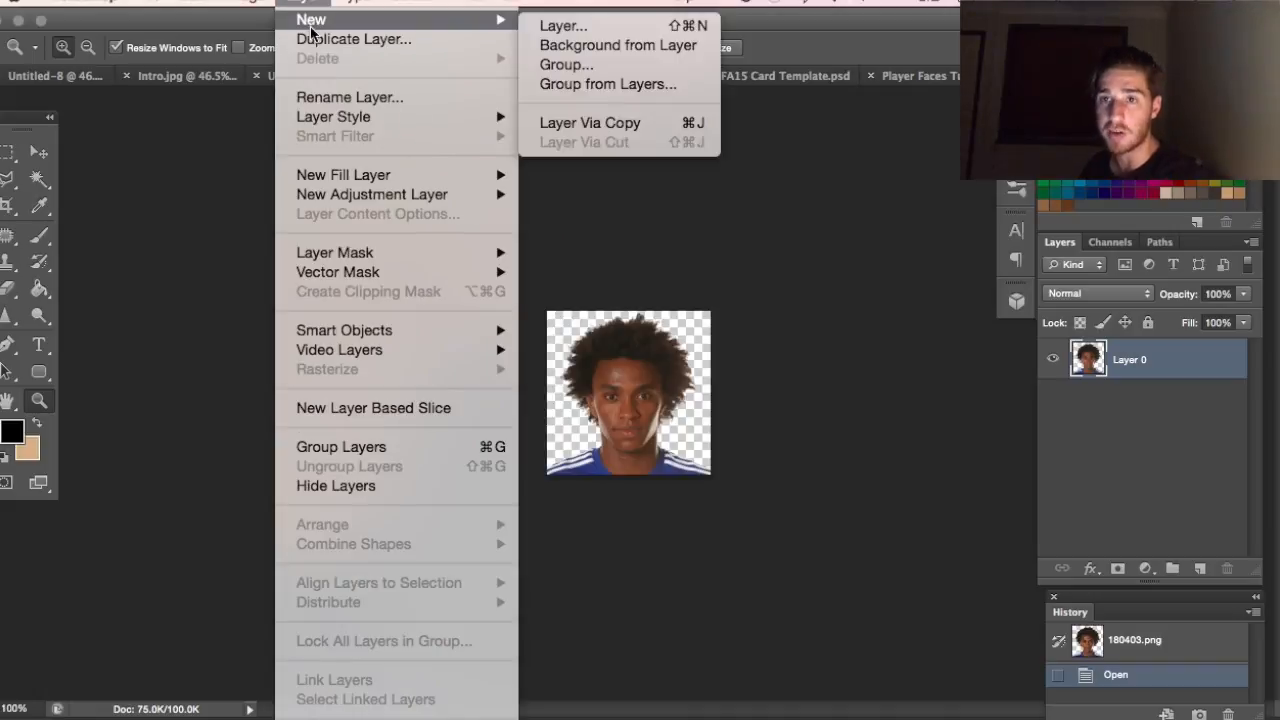
pyautogui.click(334, 37)
pyautogui.click(635, 362)
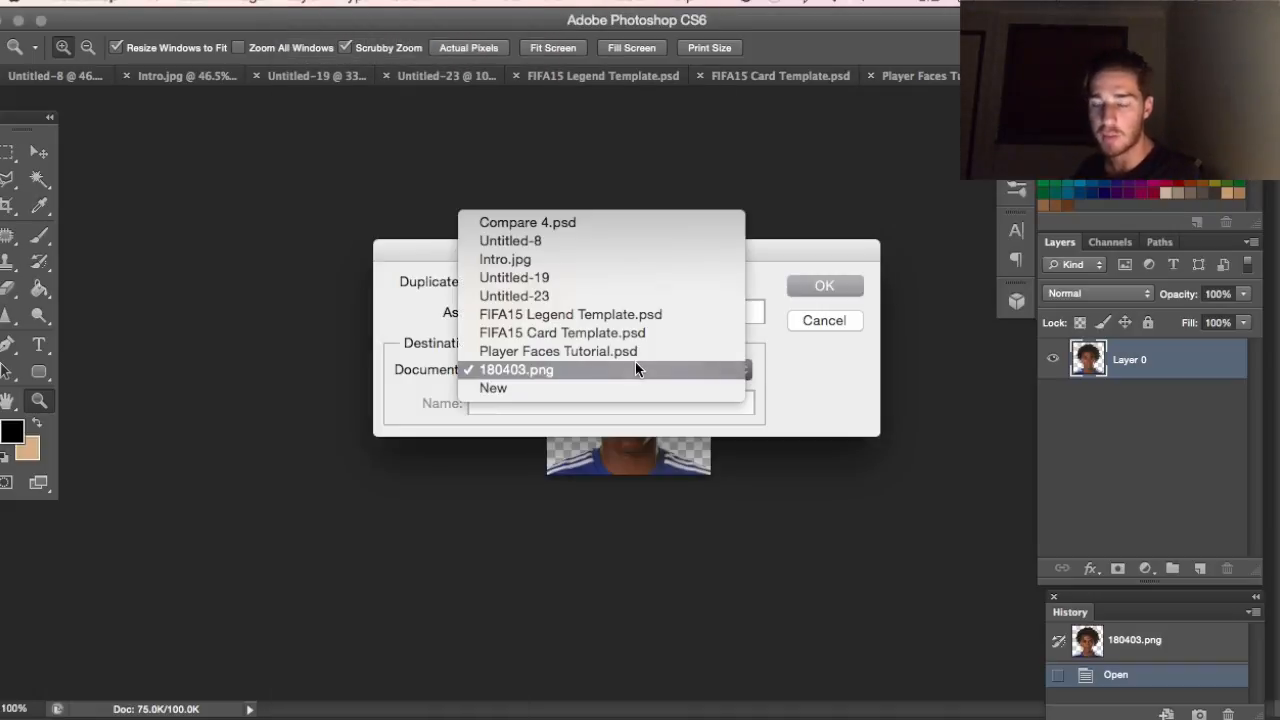
pyautogui.click(616, 355)
pyautogui.press('Return')
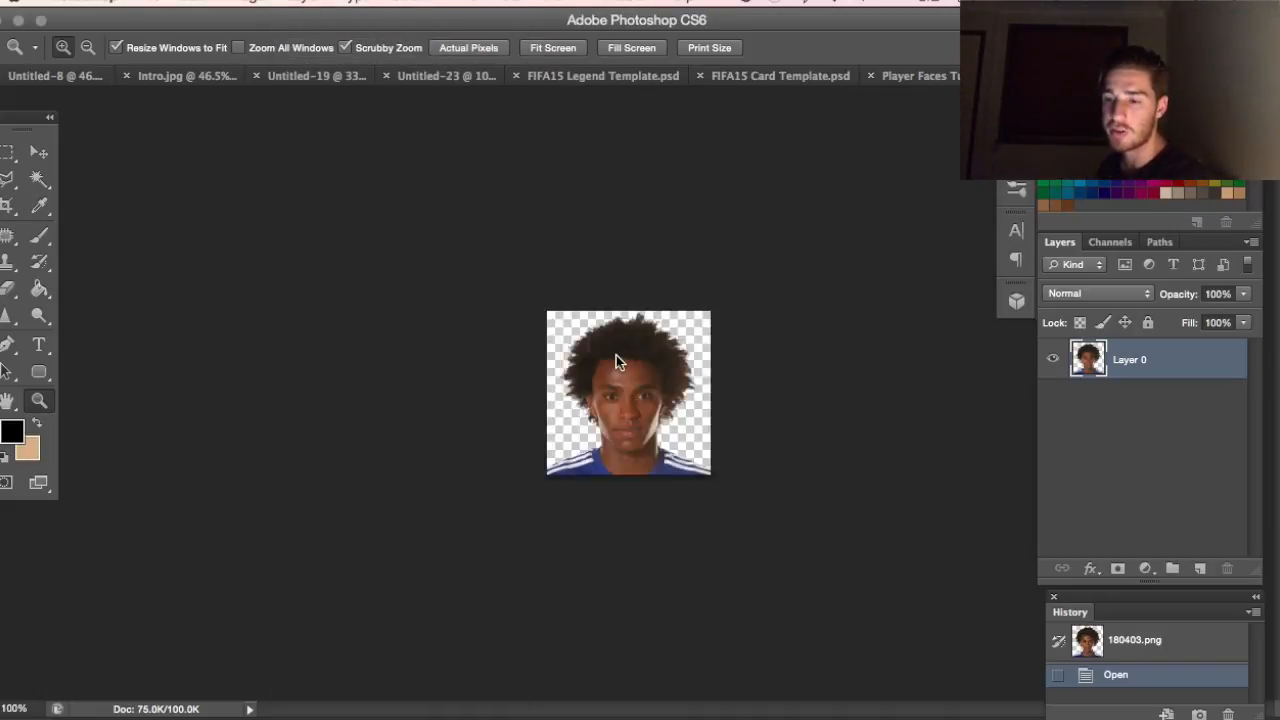
pyautogui.click(821, 433)
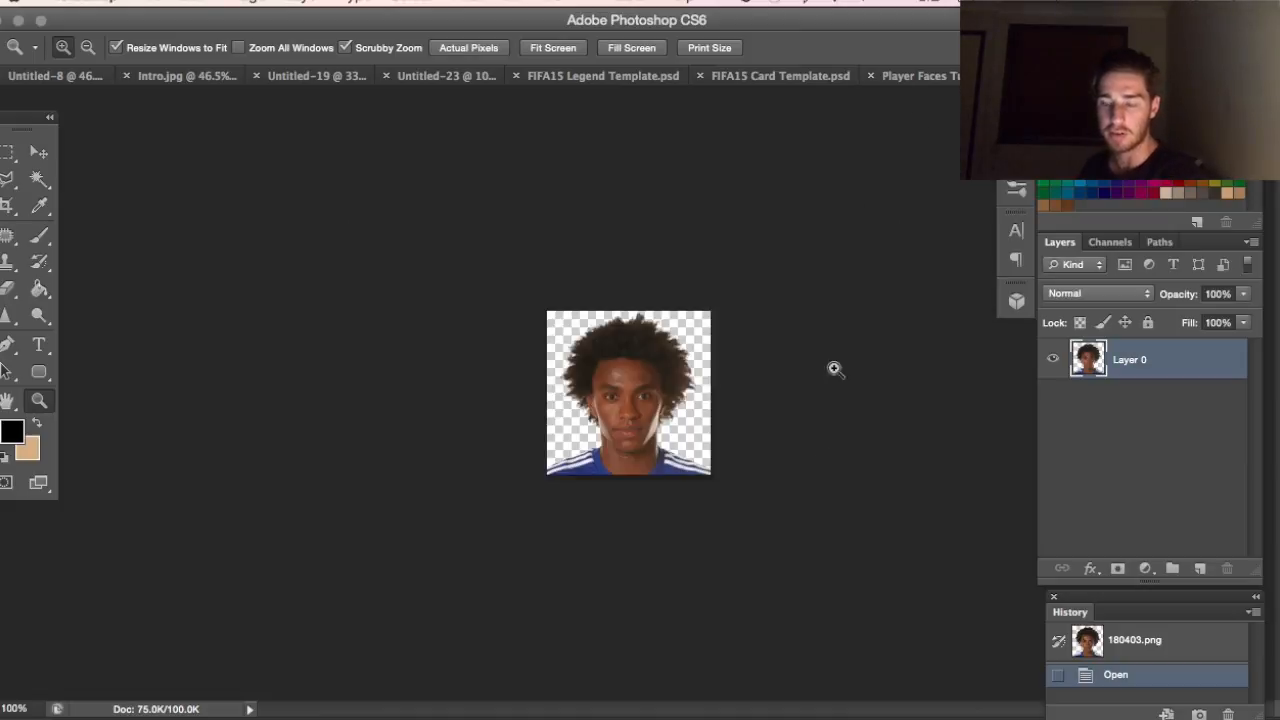
# - In Player Faces Tutorial.psd, move the imported curly-haired player over Balotelli's head and scale him proportionally to about 196%
pyautogui.click(926, 77)
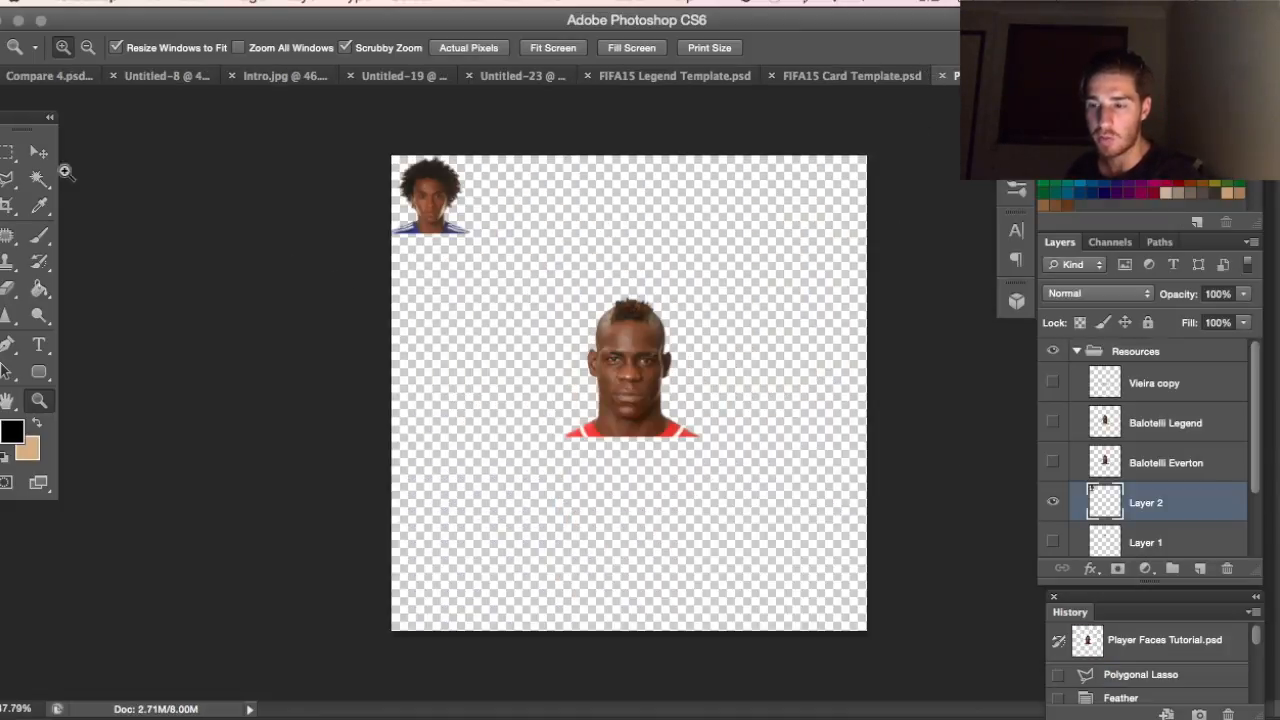
pyautogui.click(40, 152)
pyautogui.moveTo(436, 252); pyautogui.dragTo(600, 453)
pyautogui.press('super+t')
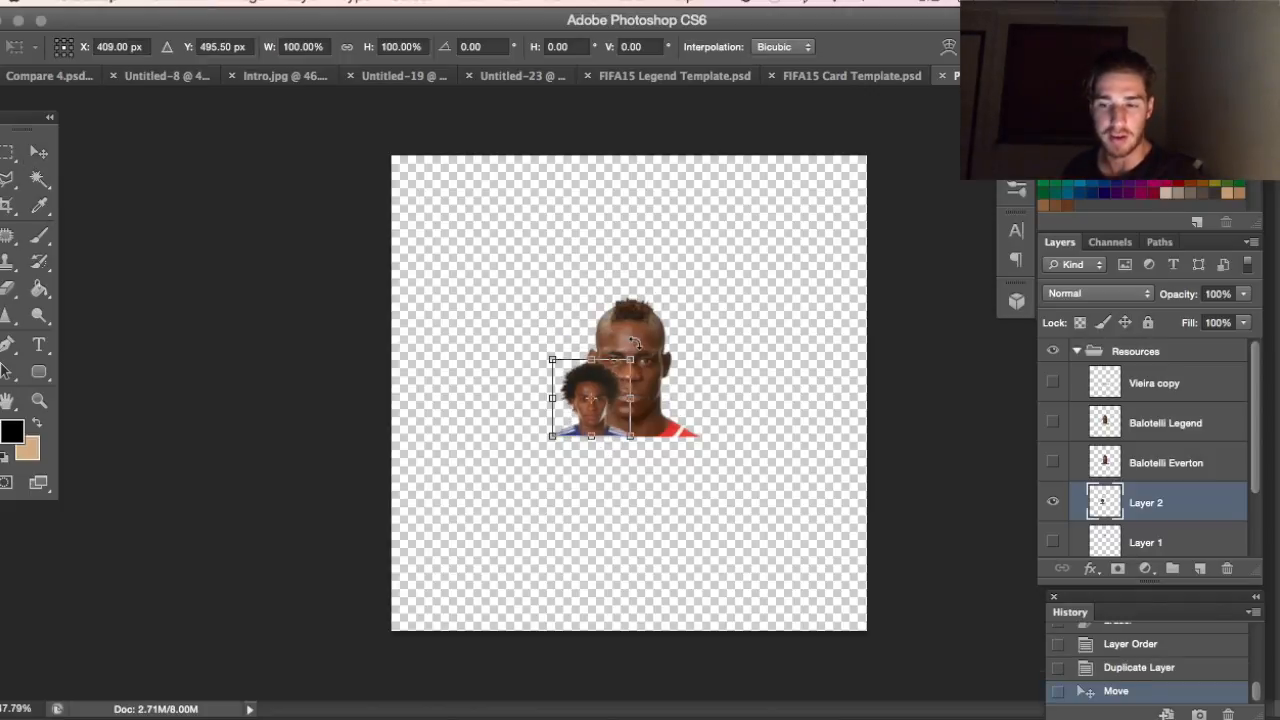
pyautogui.moveTo(638, 346); pyautogui.dragTo(718, 285)
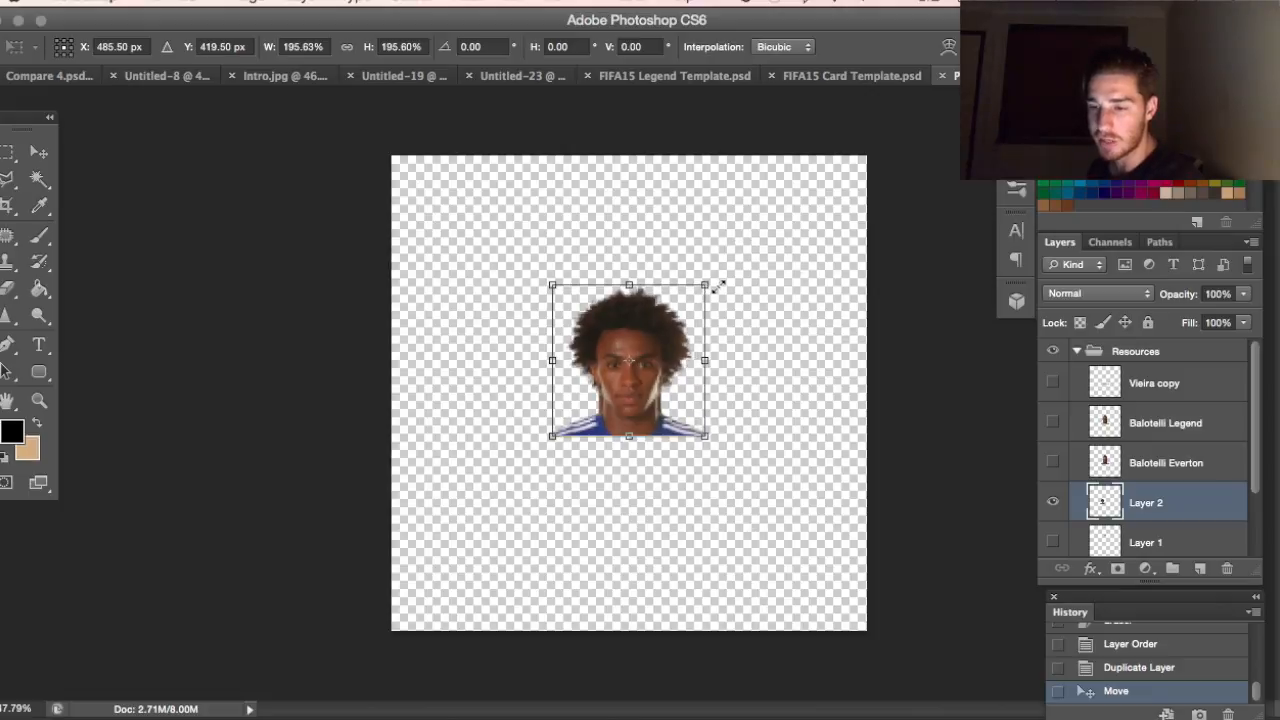
pyautogui.click(38, 155)
pyautogui.press('Return')
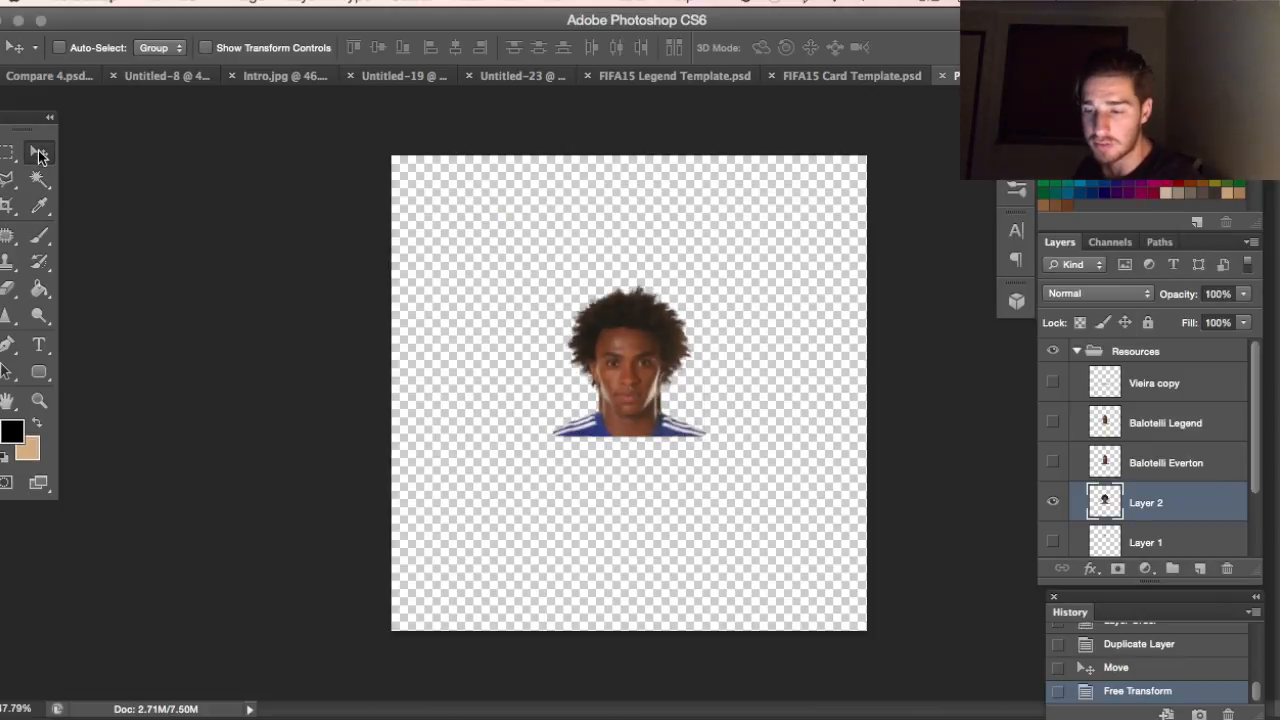
# - Duplicate Layer 2 within the document and hide the original Layer 2
pyautogui.rightClick(1191, 515)
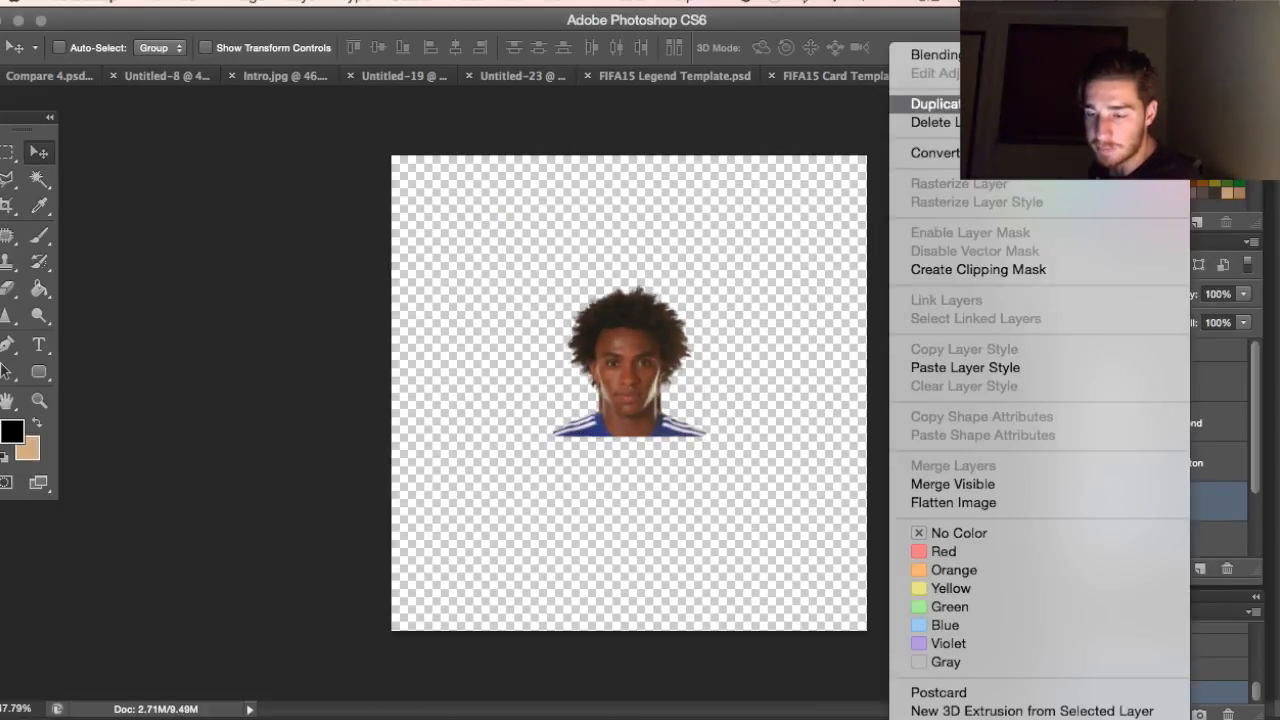
pyautogui.click(1060, 106)
pyautogui.press('Return')
pyautogui.click(1052, 542)
# - Delete the shirt, neck and chin from Layer 2 copy, and move the remaining head to the left of Balotelli's
pyautogui.click(39, 400)
pyautogui.click(698, 435)
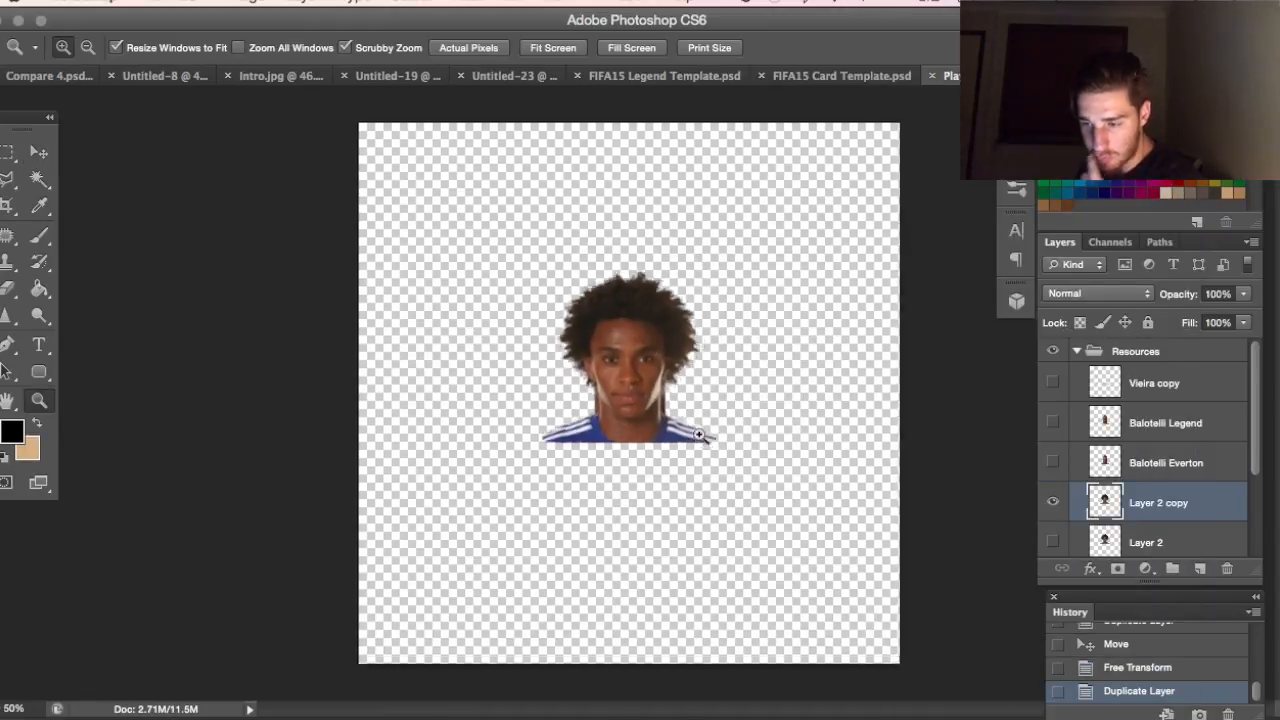
pyautogui.click(698, 435)
pyautogui.click(8, 152)
pyautogui.moveTo(780, 515); pyautogui.dragTo(264, 373)
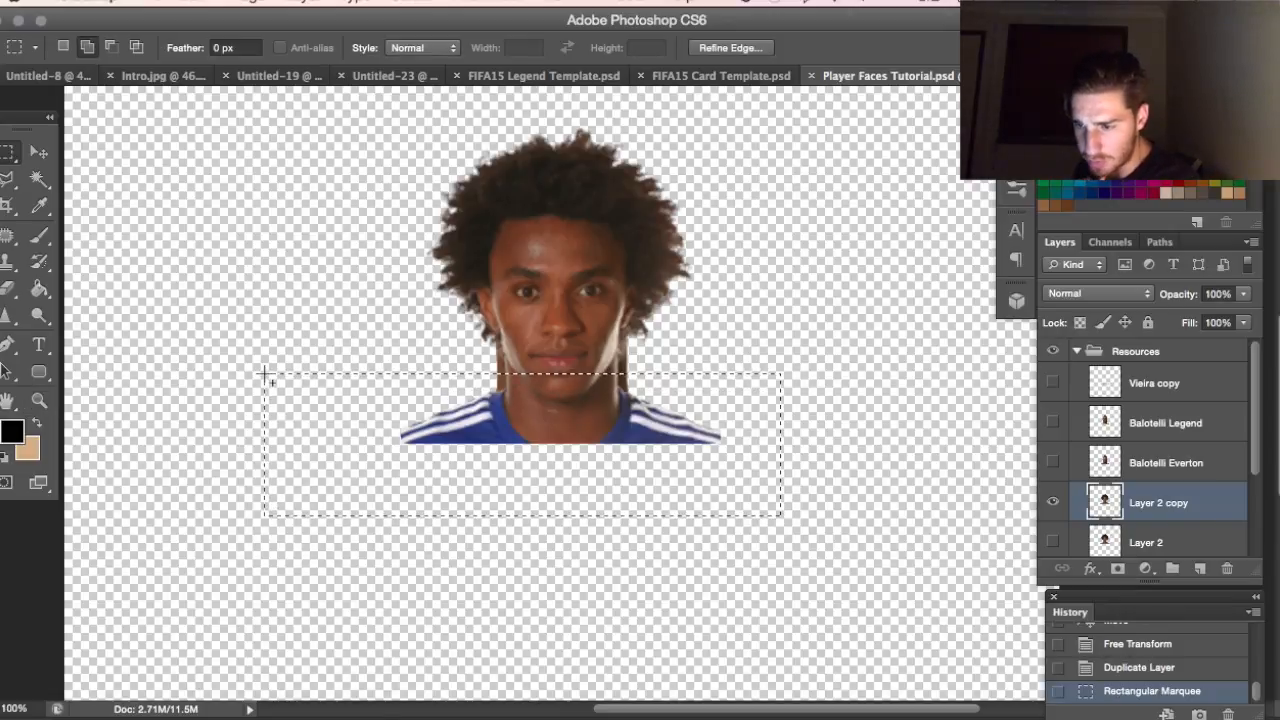
pyautogui.press('Delete')
pyautogui.press('super+d')
pyautogui.scroll(2, 472, 313)
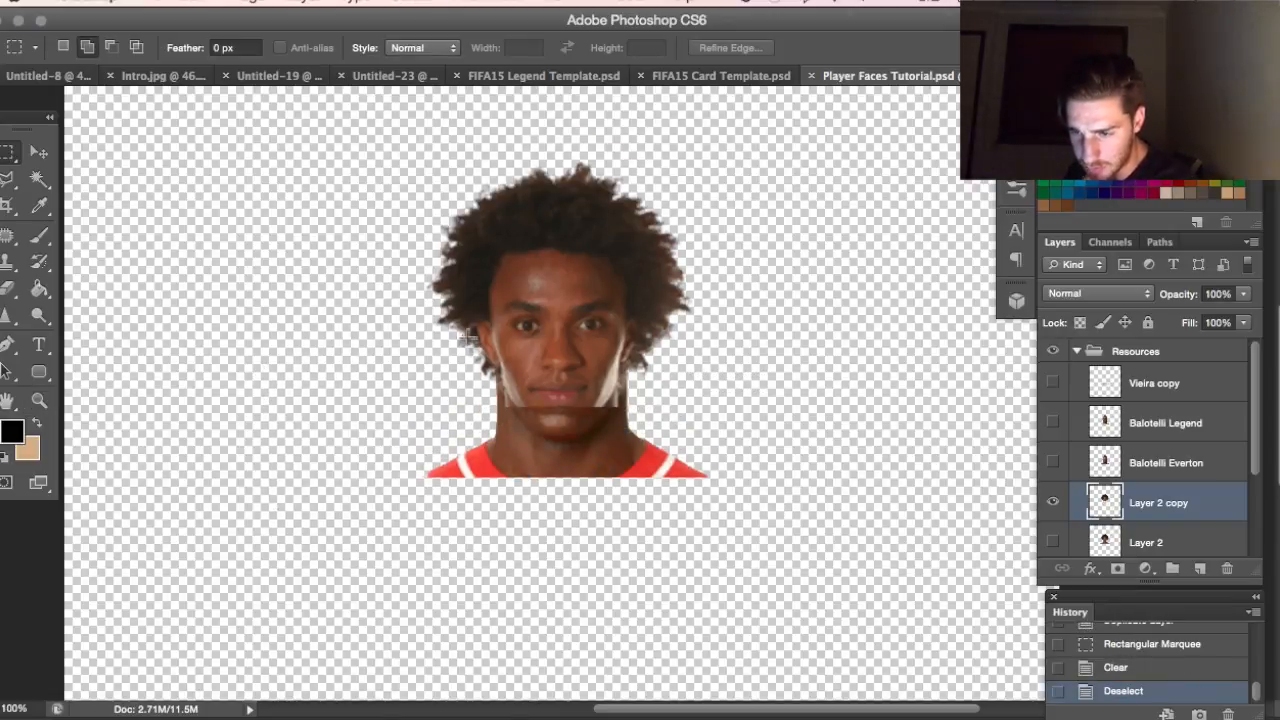
pyautogui.click(38, 152)
pyautogui.moveTo(467, 211); pyautogui.dragTo(287, 211)
# - Outline the face inside the hairline and ears with the Polygonal Lasso, delete it from Layer 2 copy, and deselect
pyautogui.click(38, 400)
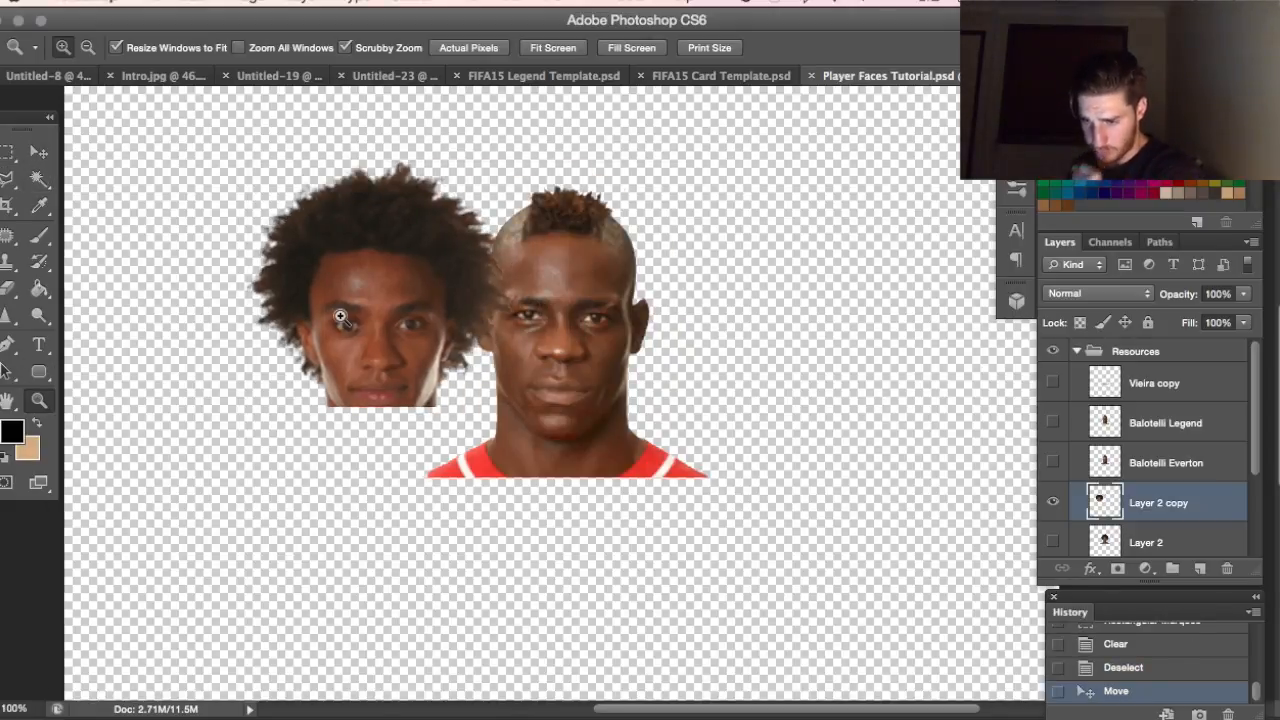
pyautogui.click(340, 316)
pyautogui.click(340, 316)
pyautogui.click(7, 180)
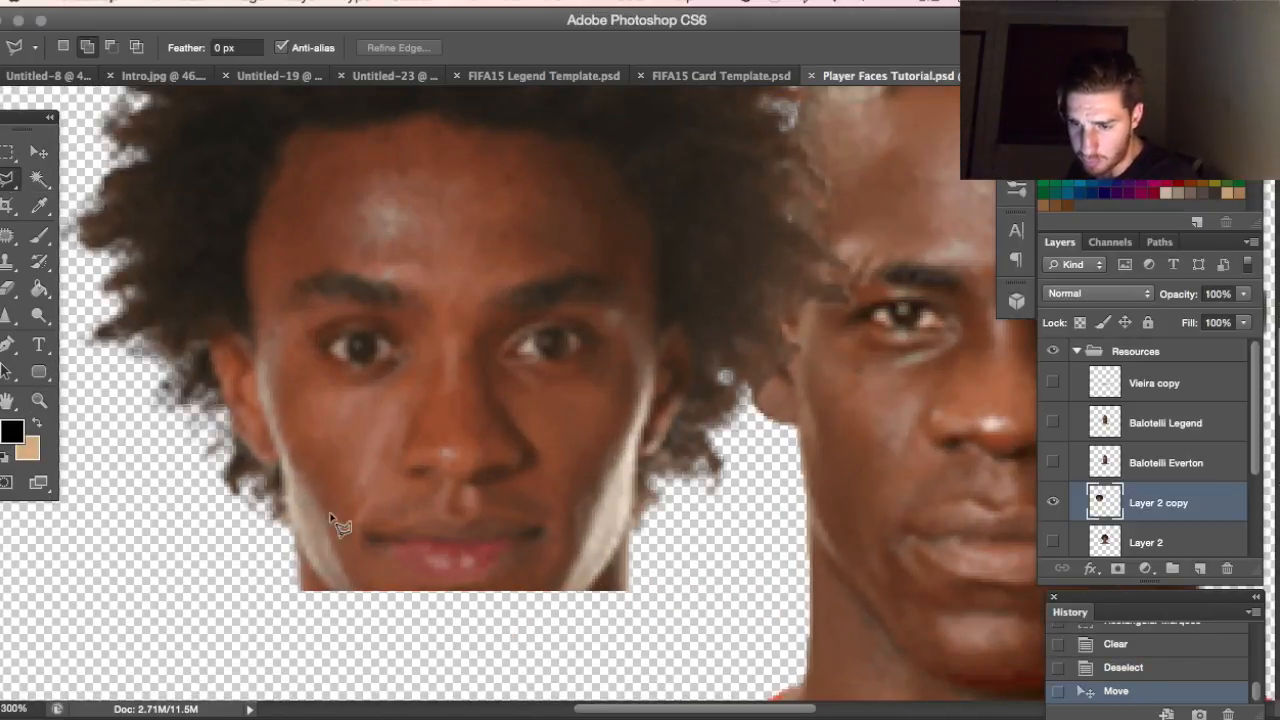
pyautogui.click(313, 604)
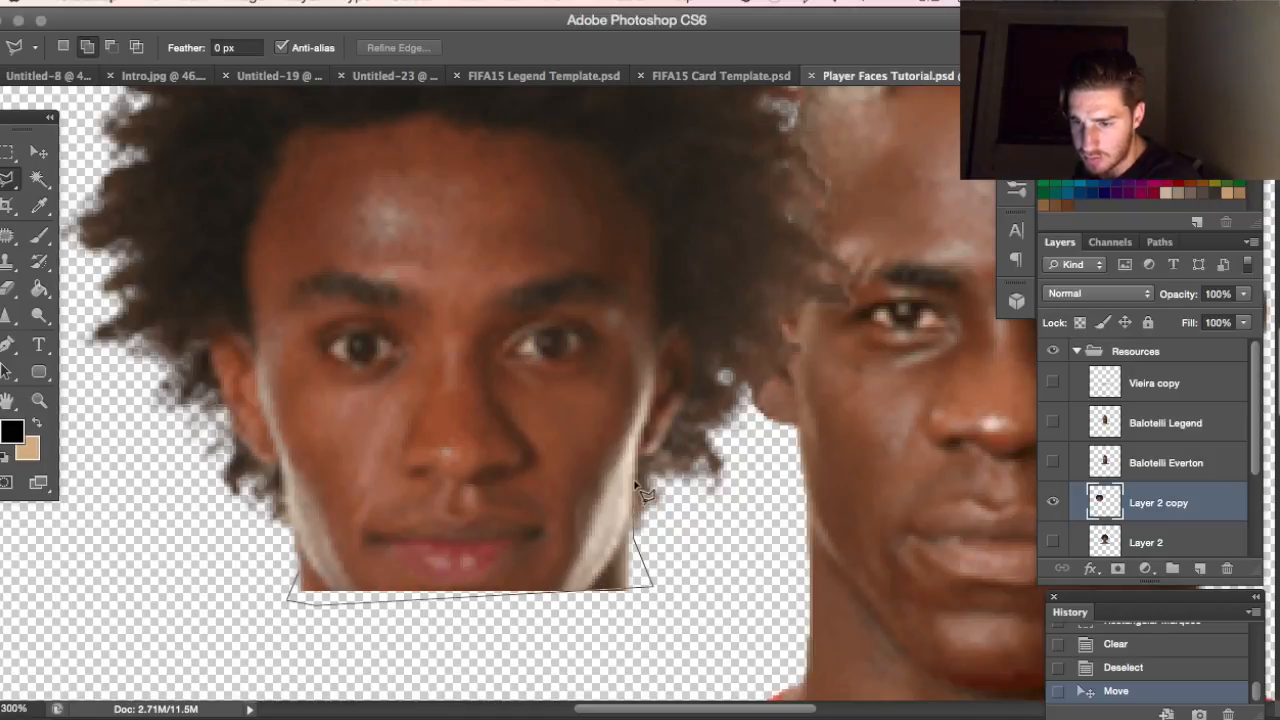
pyautogui.click(634, 328)
pyautogui.click(605, 235)
pyautogui.click(540, 172)
pyautogui.click(440, 150)
pyautogui.click(362, 152)
pyautogui.click(300, 201)
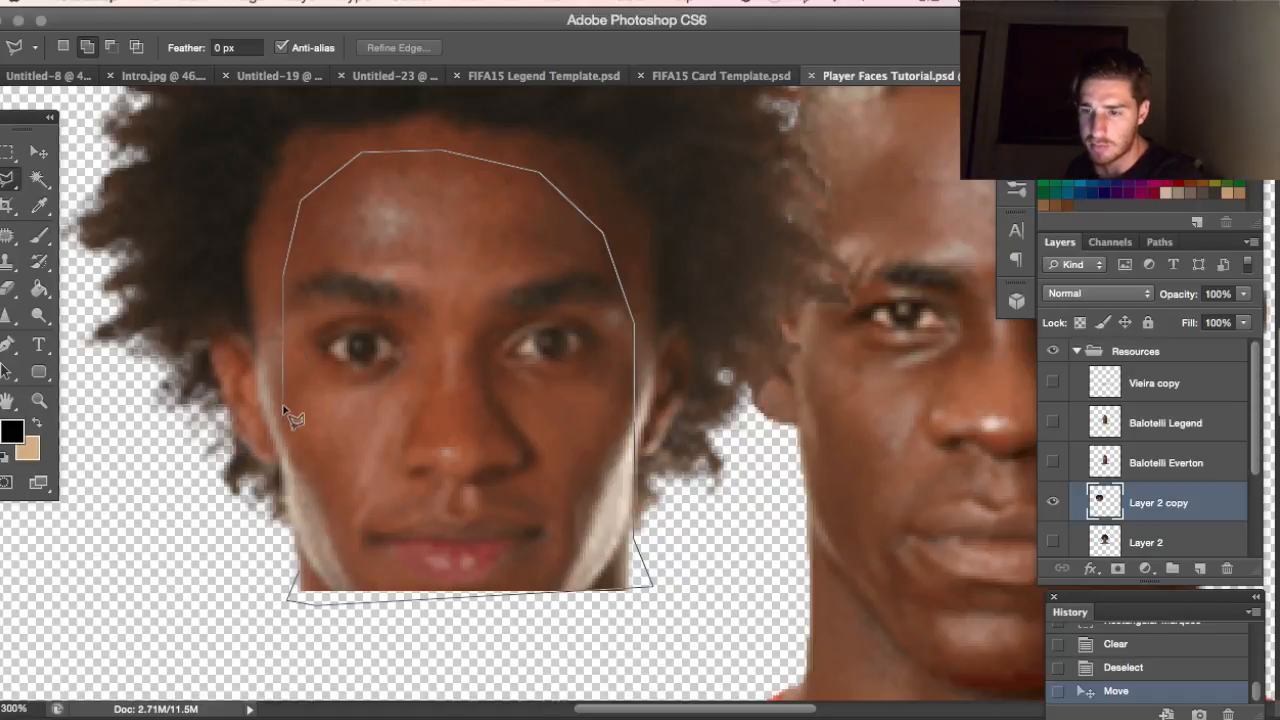
pyautogui.doubleClick(310, 494)
pyautogui.press('Delete')
pyautogui.hotkey('ctrl', 'd')
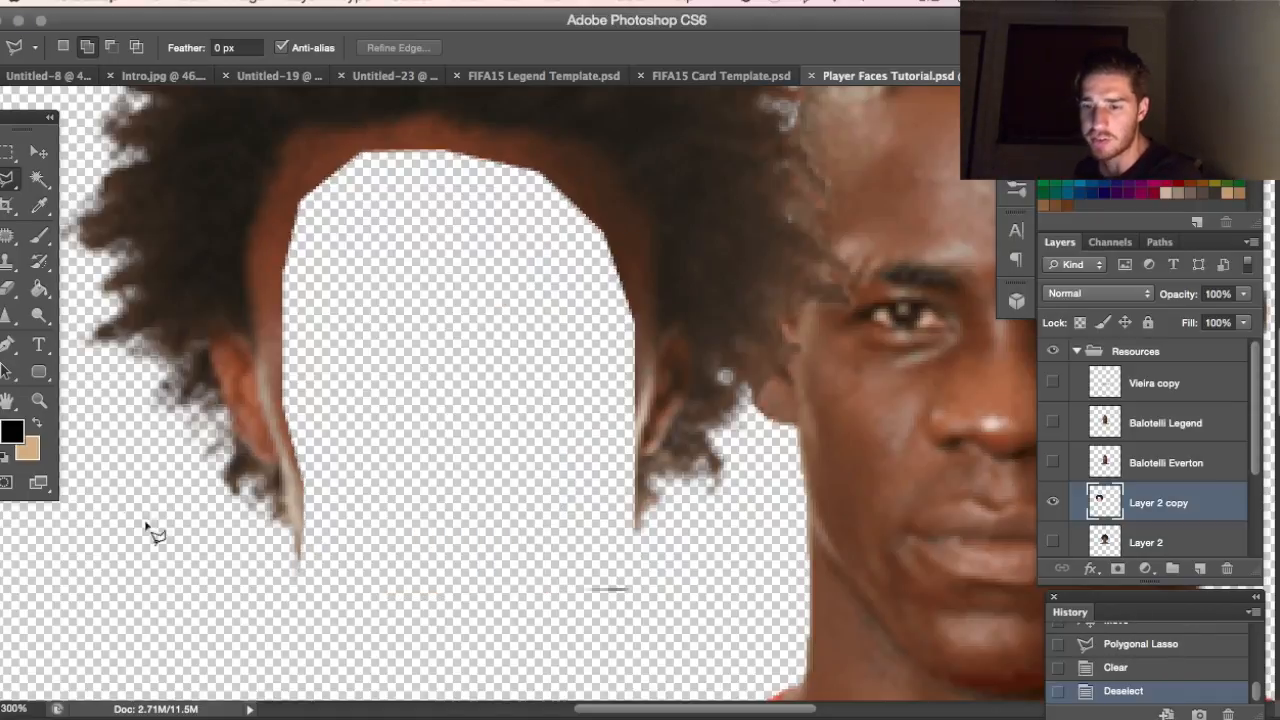
# - Lasso the thin leftover strip beneath the hair cutout, delete it, and clear the selection
pyautogui.click(538, 564)
pyautogui.click(735, 568)
pyautogui.click(690, 645)
pyautogui.click(432, 605)
pyautogui.doubleClick(418, 559)
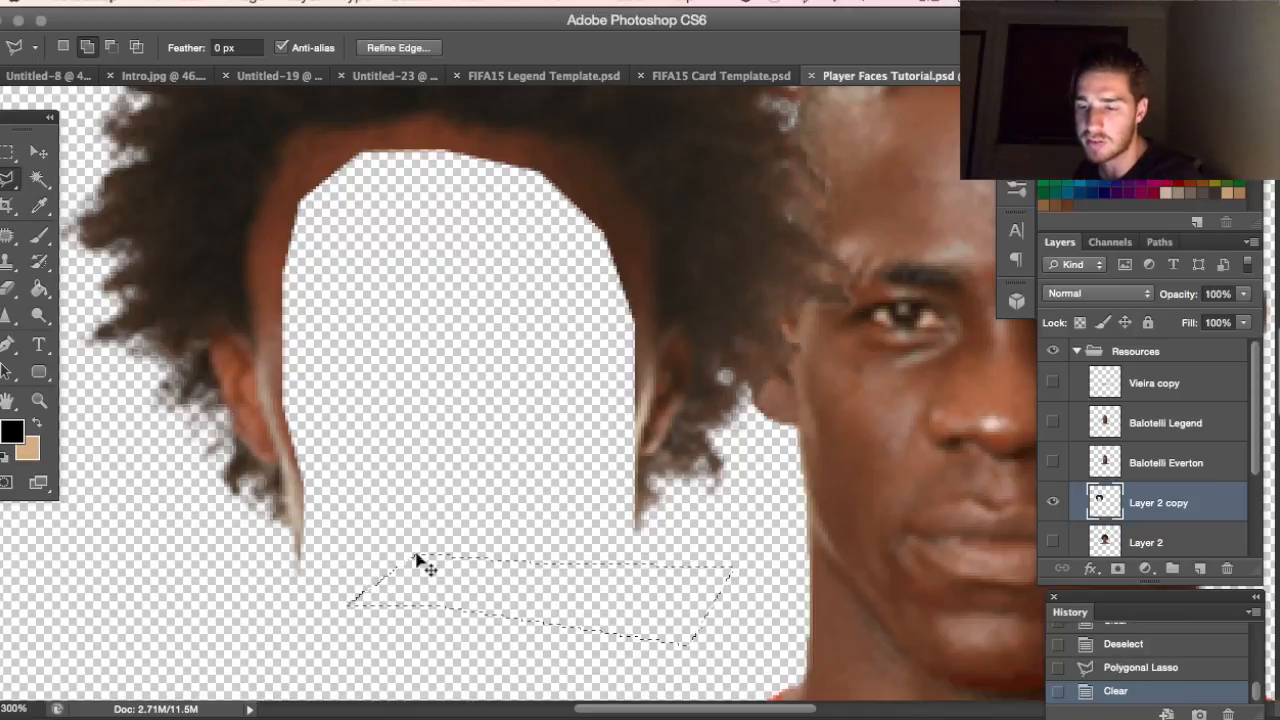
pyautogui.press('Delete')
pyautogui.hotkey('ctrl', 'd')
# - Move the curly hair cutout onto Balotelli's head so that it frames his face
pyautogui.click(40, 401)
pyautogui.rightClick(278, 398)
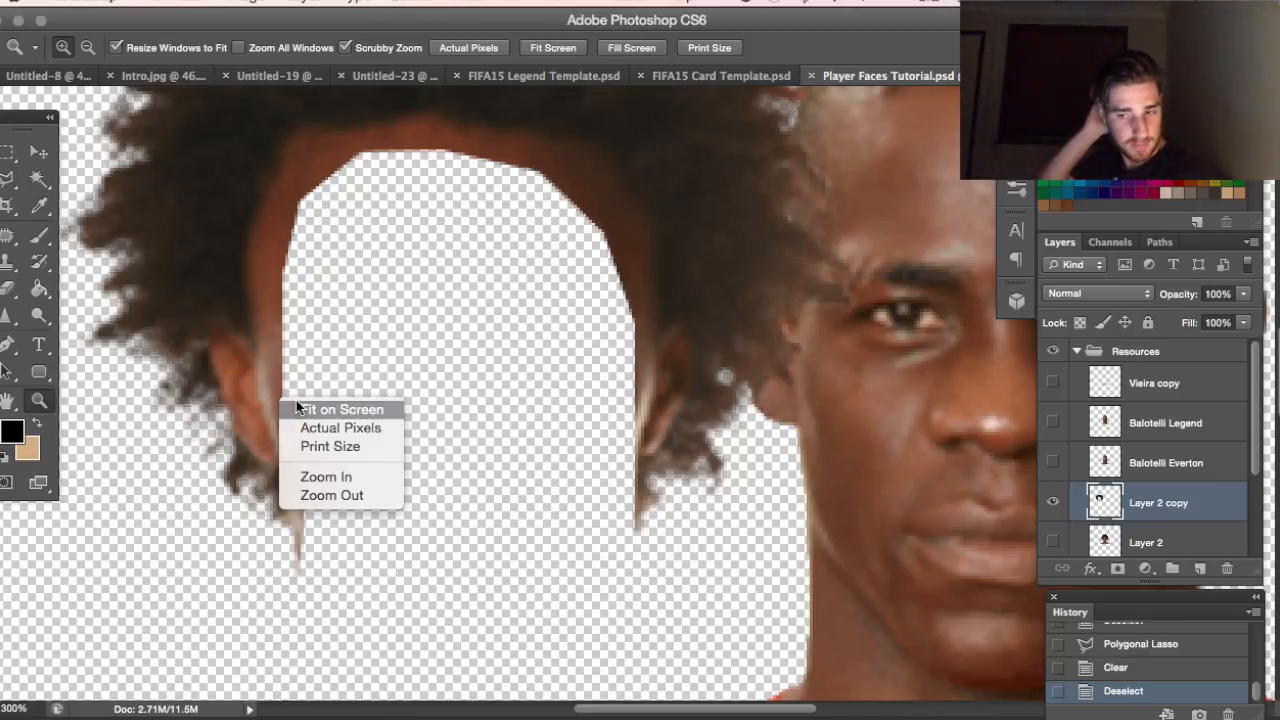
pyautogui.click(330, 409)
pyautogui.click(40, 153)
pyautogui.moveTo(610, 366); pyautogui.dragTo(690, 370)
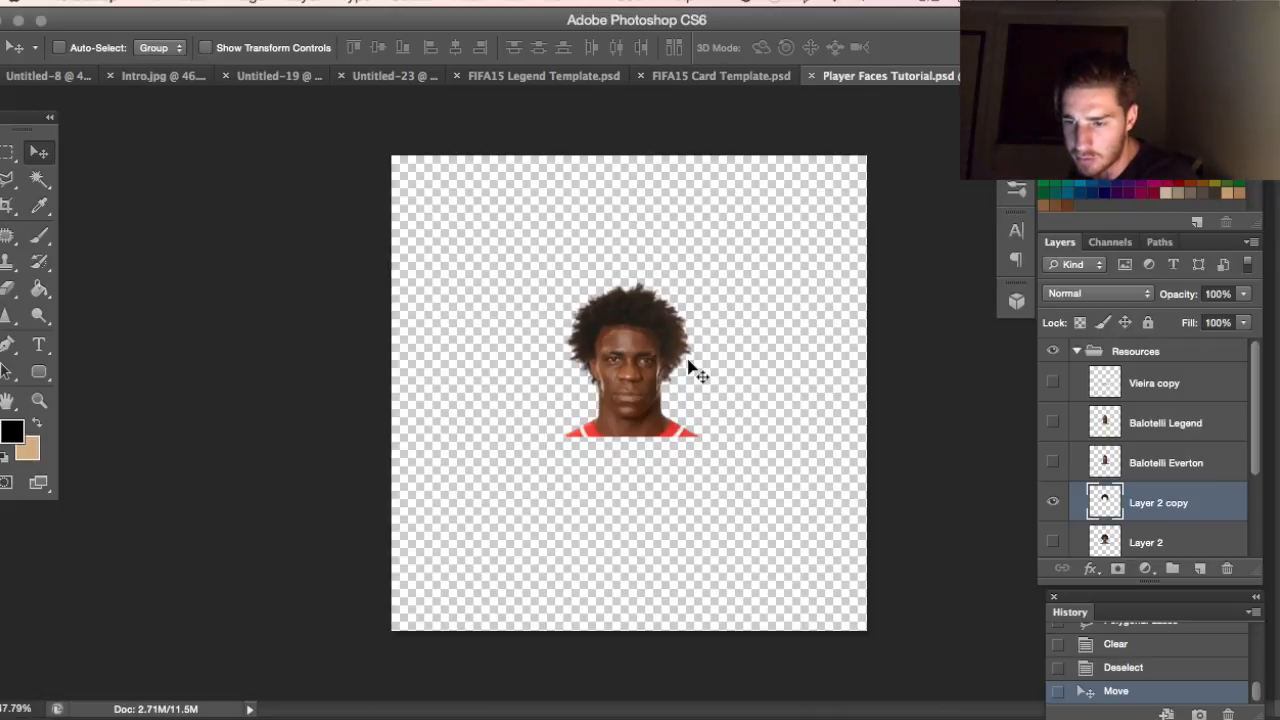
# - Lower the hair layer's opacity to 63% and nudge the hair slightly into alignment with Balotelli's head
pyautogui.click(39, 399)
pyautogui.moveTo(578, 358); pyautogui.dragTo(740, 360)
pyautogui.moveTo(1245, 294); pyautogui.dragTo(1209, 308)
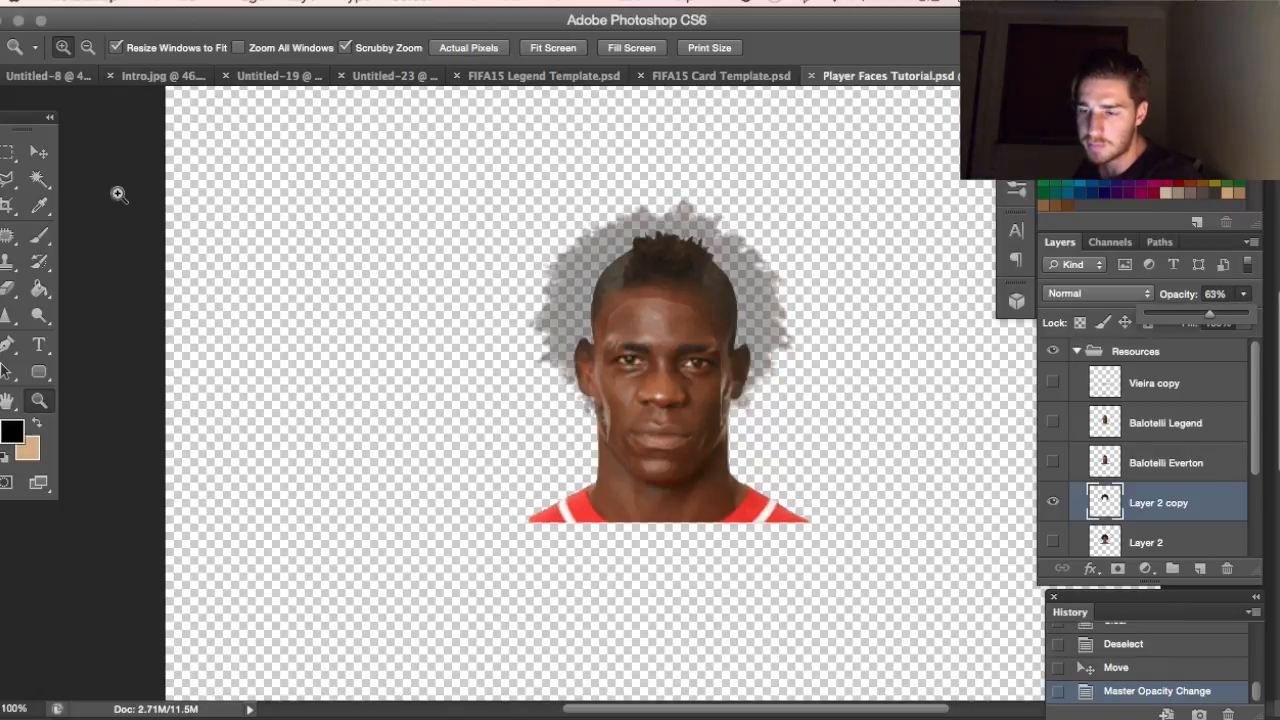
pyautogui.click(38, 155)
pyautogui.press('Left')
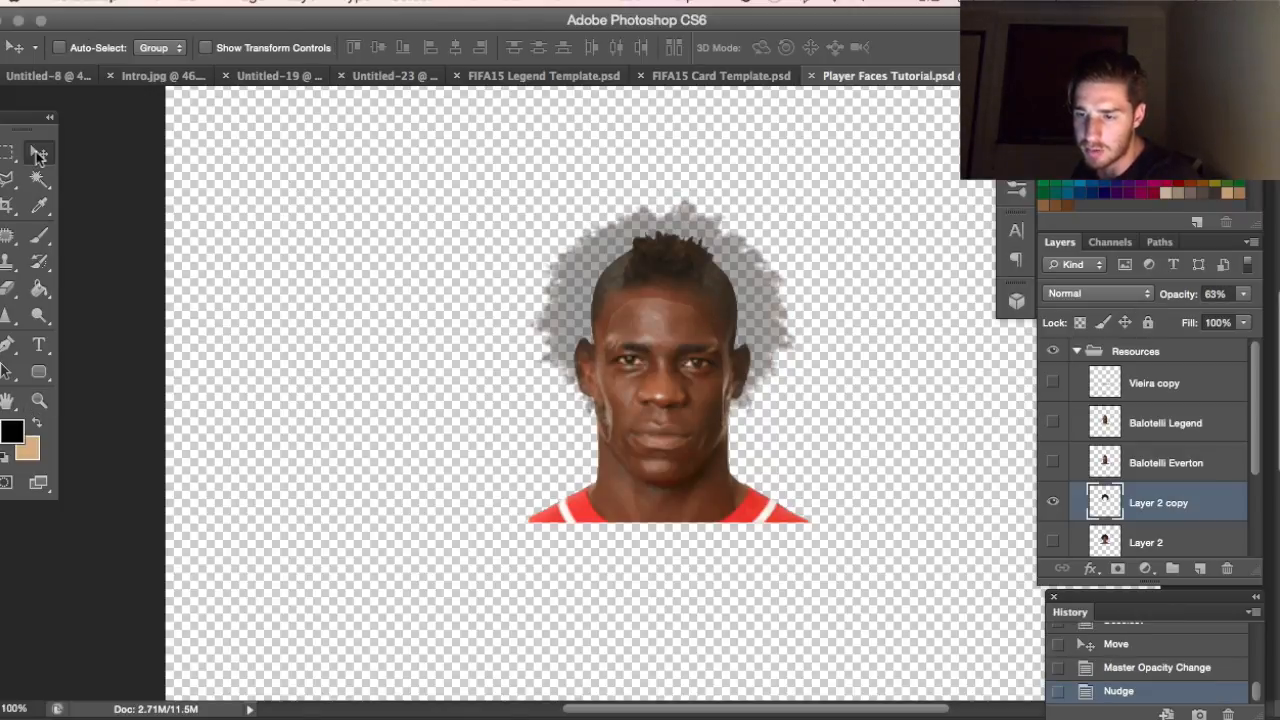
# - Place the Balotelli layer directly below Layer 2 copy and select its transparent background with the Magic Wand at tolerance 20
pyautogui.click(39, 399)
pyautogui.click(657, 428)
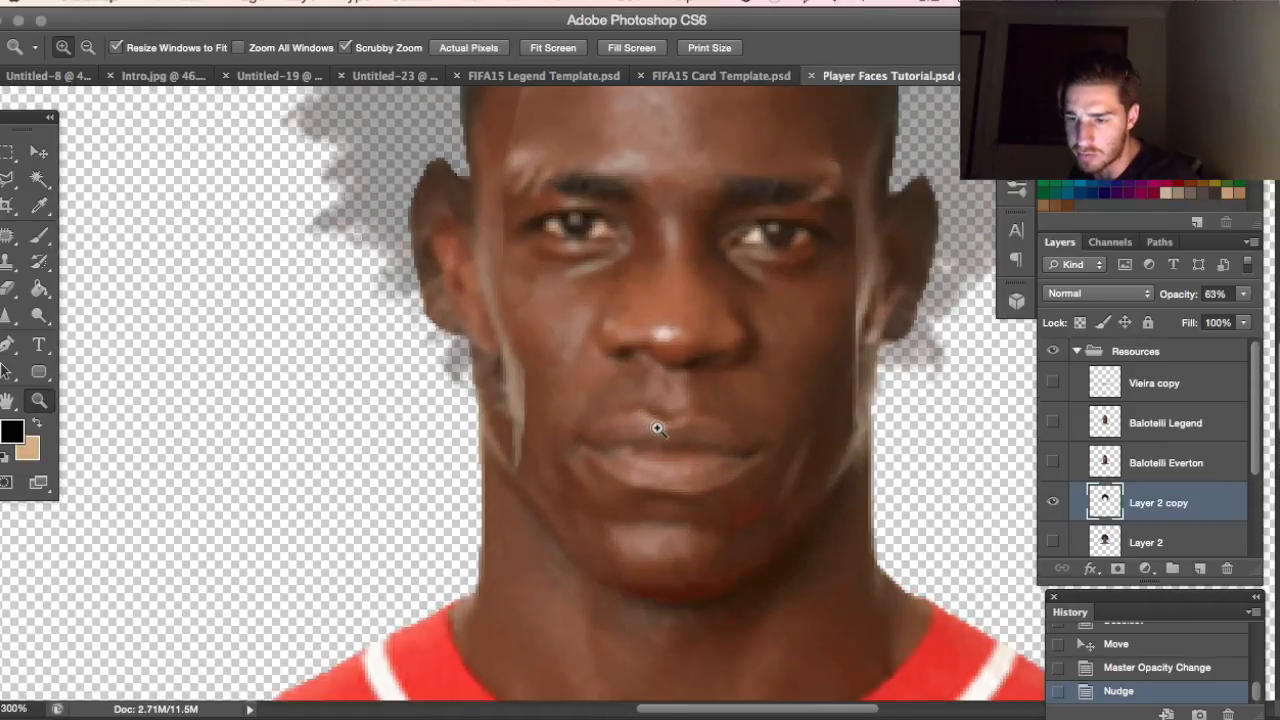
pyautogui.click(657, 428)
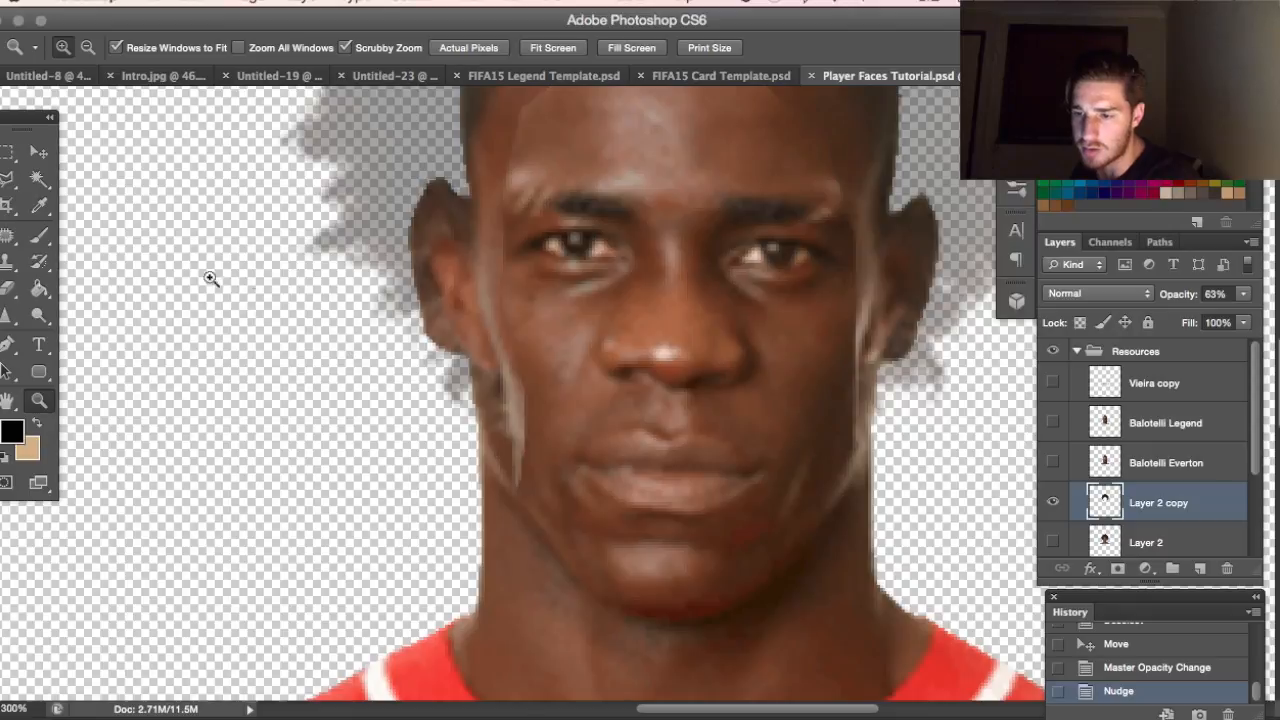
pyautogui.click(38, 178)
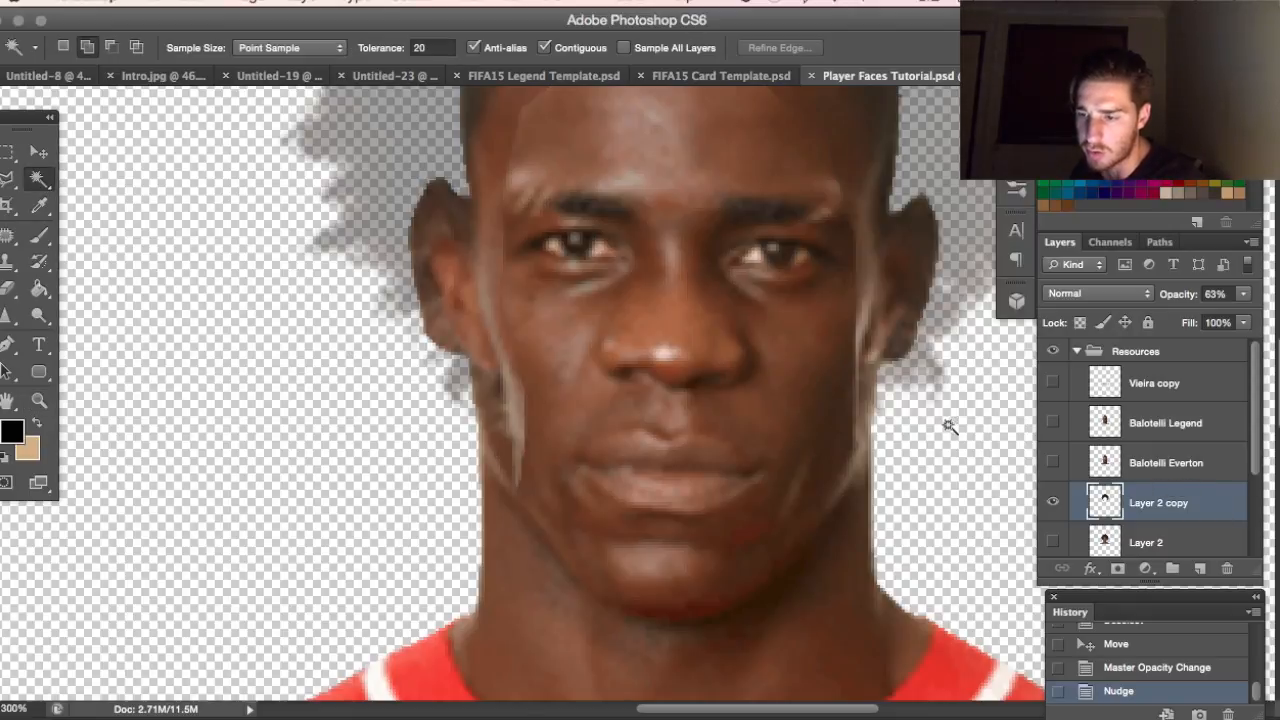
pyautogui.scroll(-2, 1150, 519)
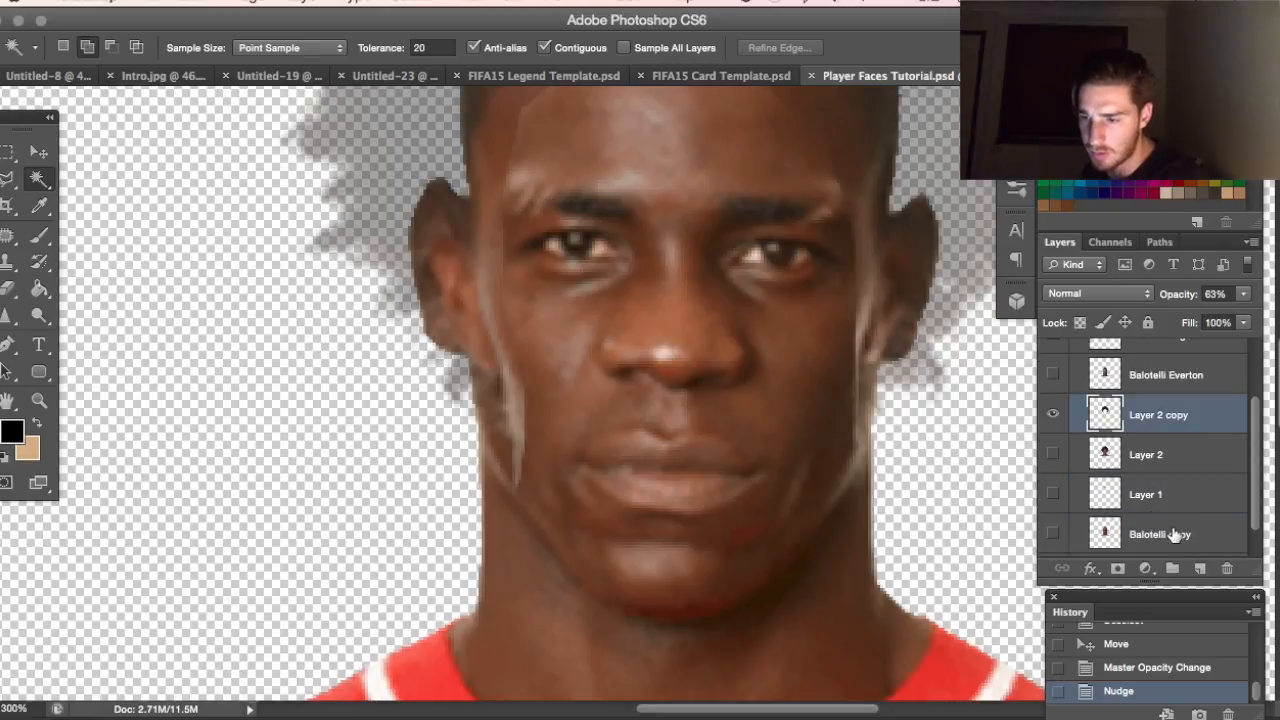
pyautogui.click(1146, 535)
pyautogui.scroll(2, 1107, 425)
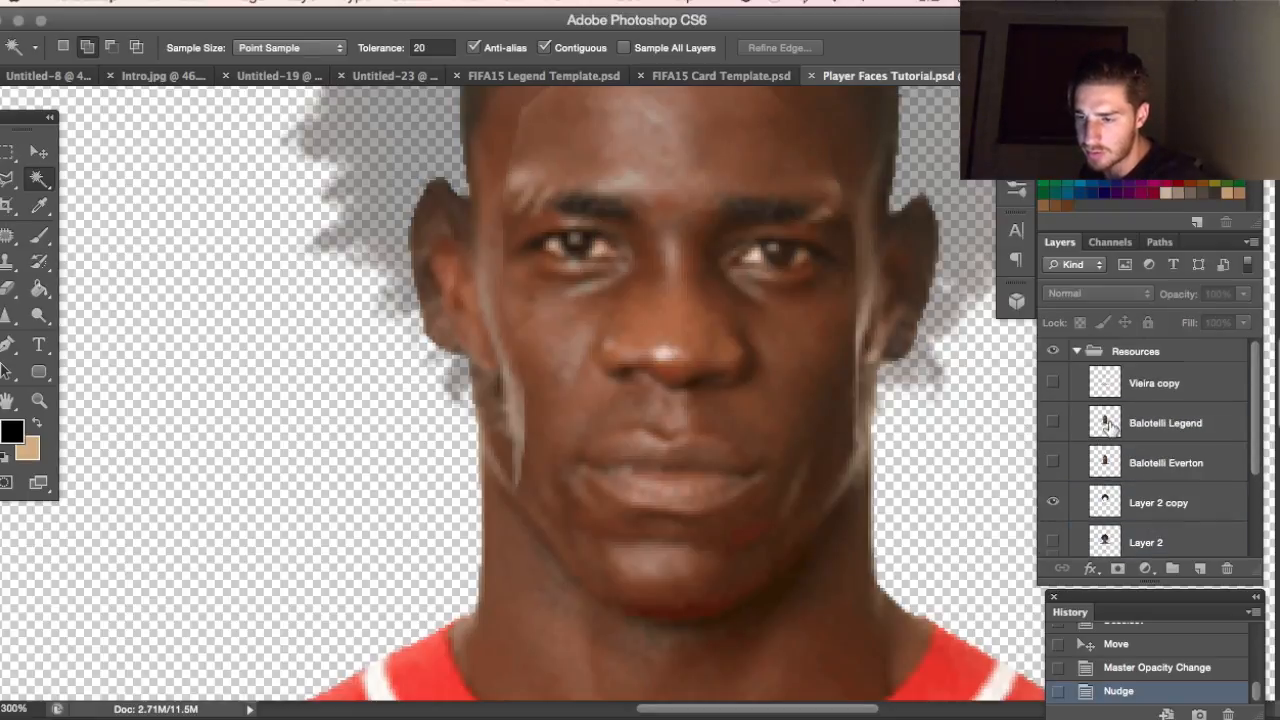
pyautogui.scroll(-3, 1122, 425)
pyautogui.moveTo(1170, 545); pyautogui.dragTo(1180, 413)
pyautogui.click(268, 466)
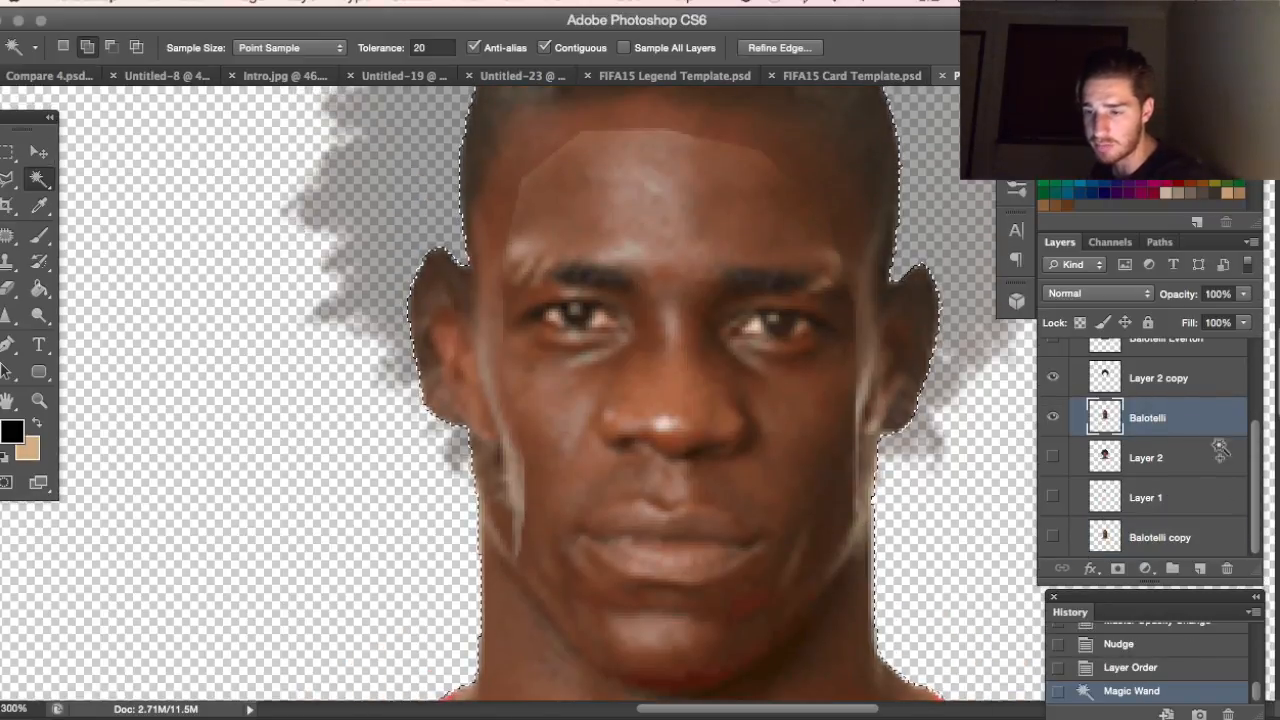
# - Invert the selection so that it covers Balotelli instead of the transparent background
pyautogui.click(400, 2)
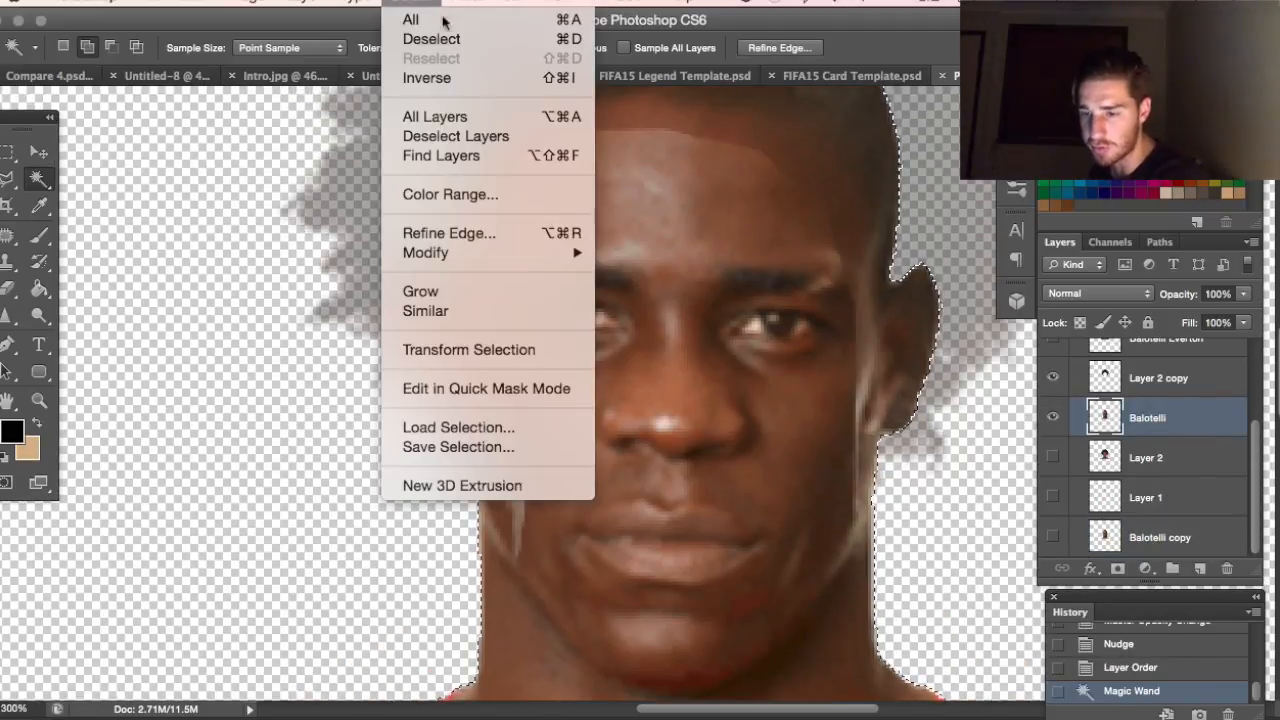
pyautogui.click(108, 208)
pyautogui.click(5, 181)
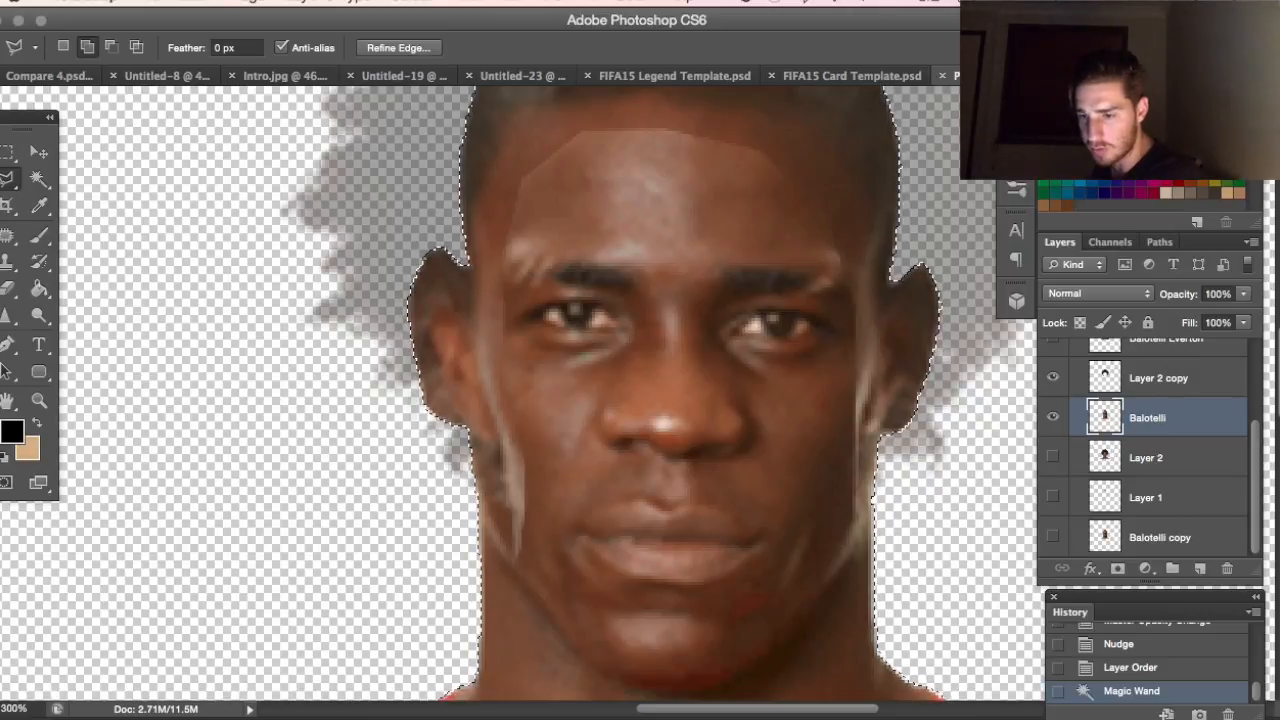
pyautogui.click(356, 2)
pyautogui.click(444, 80)
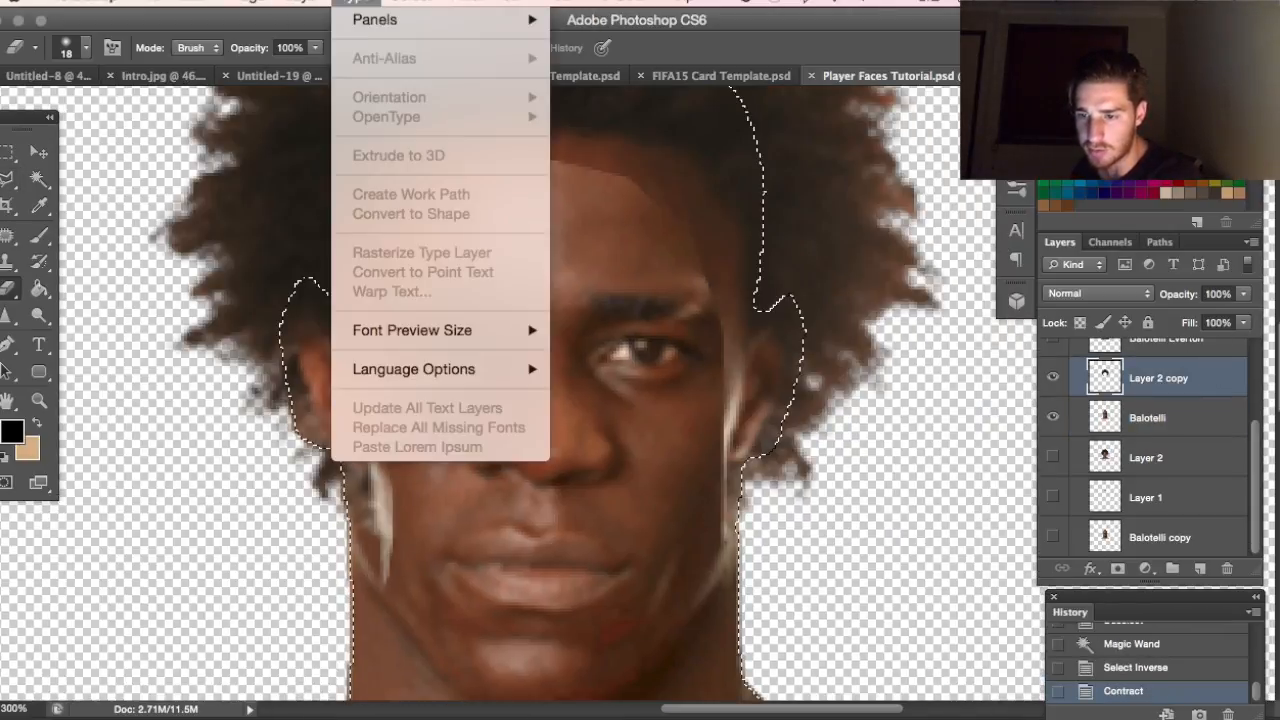
# - Try contracting the selection around Balotelli again, and undo it
pyautogui.moveTo(415, 4)
pyautogui.moveTo(471, 252)
pyautogui.click(657, 311)
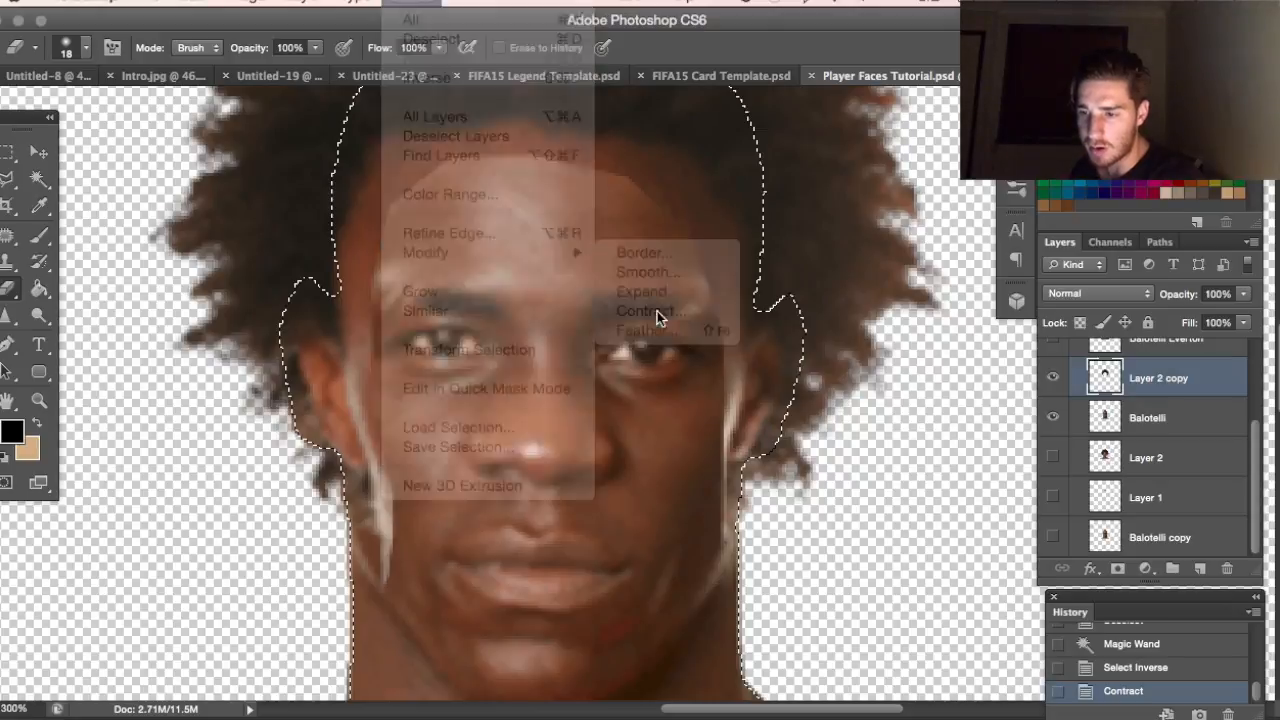
pyautogui.press('Return')
pyautogui.press('super+z')
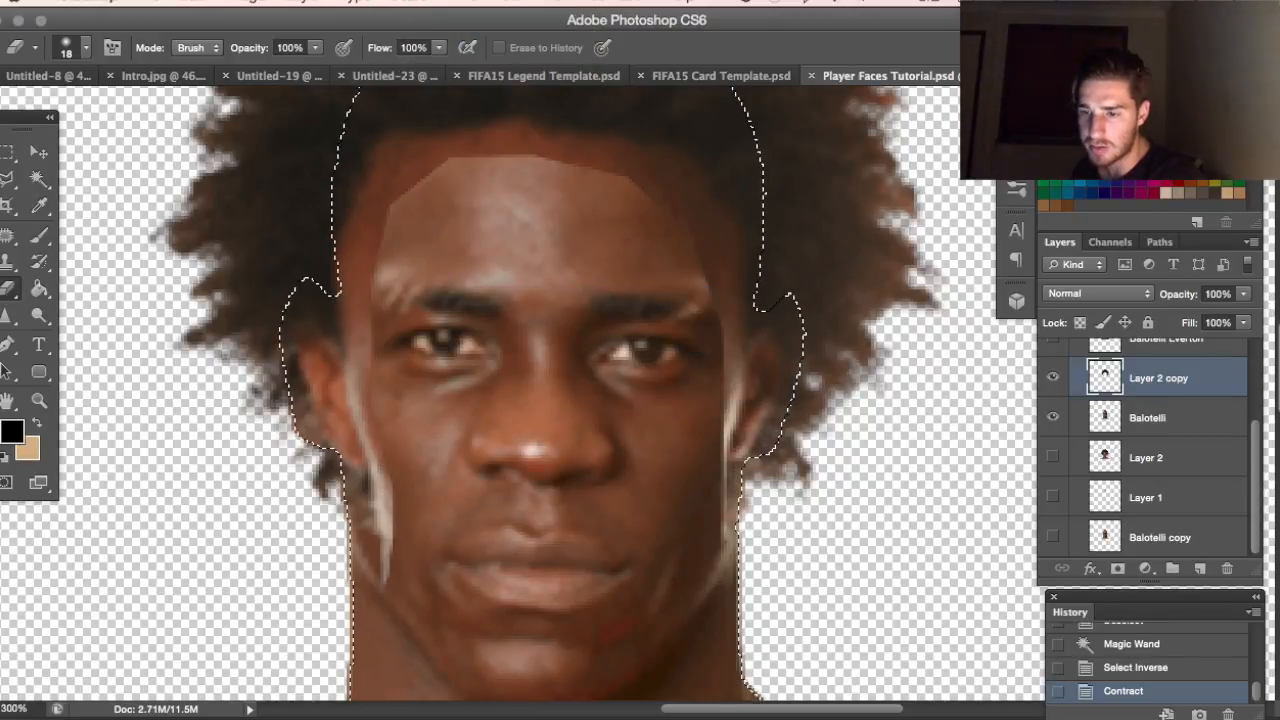
# - Contract the selection around Balotelli's outline once more
pyautogui.click(411, 3)
pyautogui.moveTo(449, 253)
pyautogui.click(660, 318)
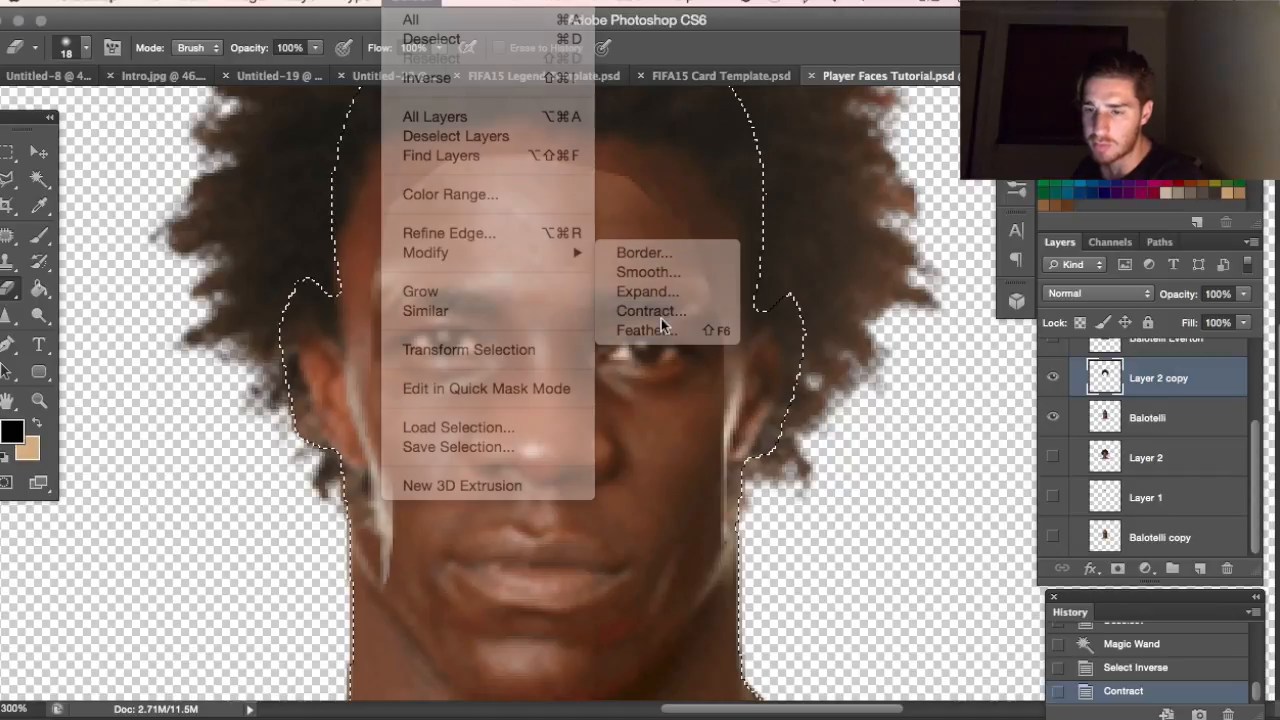
pyautogui.press('Return')
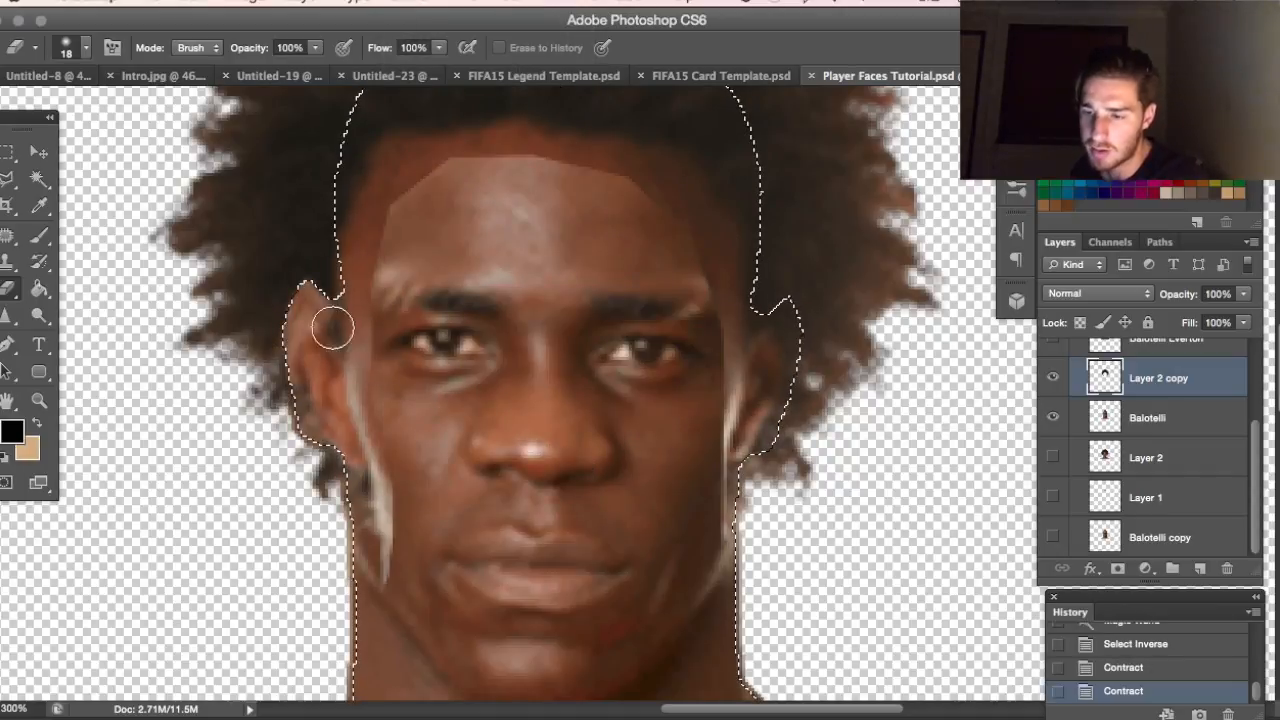
# - Erase the hair layer's leftover ears, cheek edges and forehead skin inside the selection with the 18 px Eraser, and deselect
pyautogui.moveTo(333, 487)
pyautogui.mouseDown()
pyautogui.moveTo(349, 443)
pyautogui.moveTo(366, 486)
pyautogui.moveTo(386, 492)
pyautogui.mouseUp()
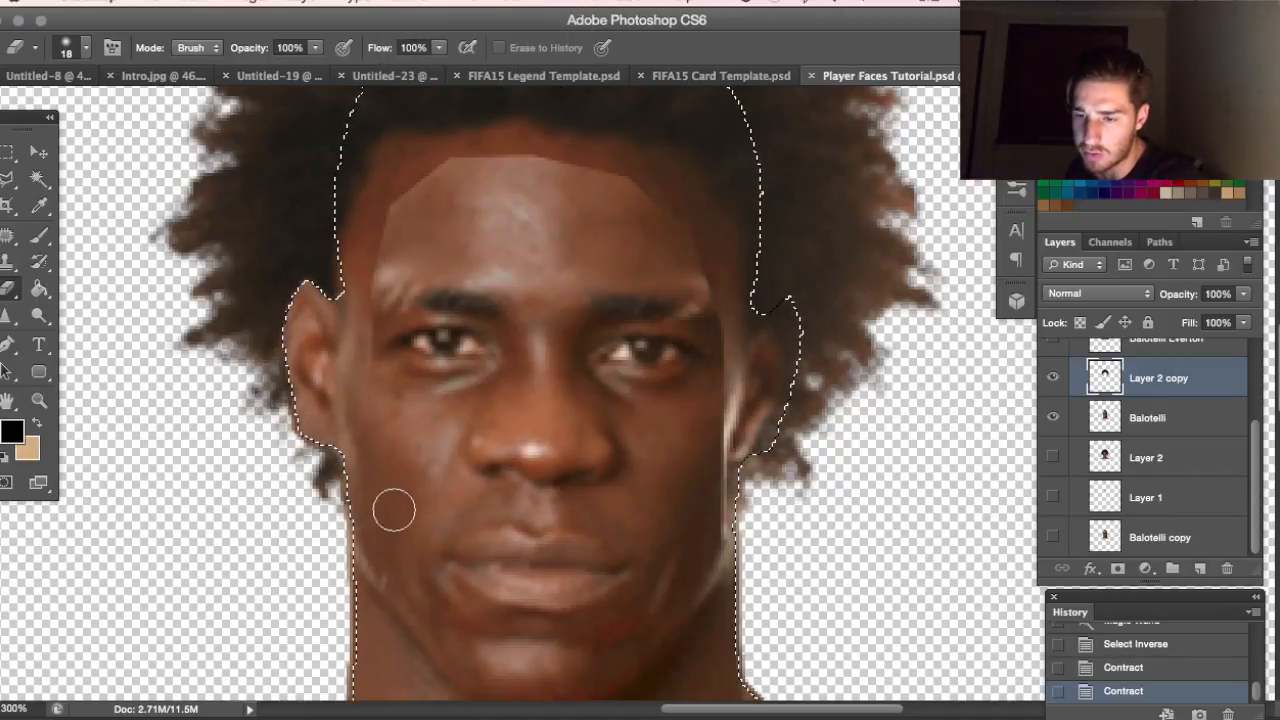
pyautogui.moveTo(391, 318)
pyautogui.mouseDown()
pyautogui.moveTo(362, 264)
pyautogui.moveTo(402, 176)
pyautogui.moveTo(592, 164)
pyautogui.moveTo(634, 172)
pyautogui.moveTo(701, 231)
pyautogui.moveTo(688, 208)
pyautogui.moveTo(712, 276)
pyautogui.moveTo(715, 347)
pyautogui.moveTo(741, 398)
pyautogui.moveTo(808, 316)
pyautogui.moveTo(772, 377)
pyautogui.mouseUp()
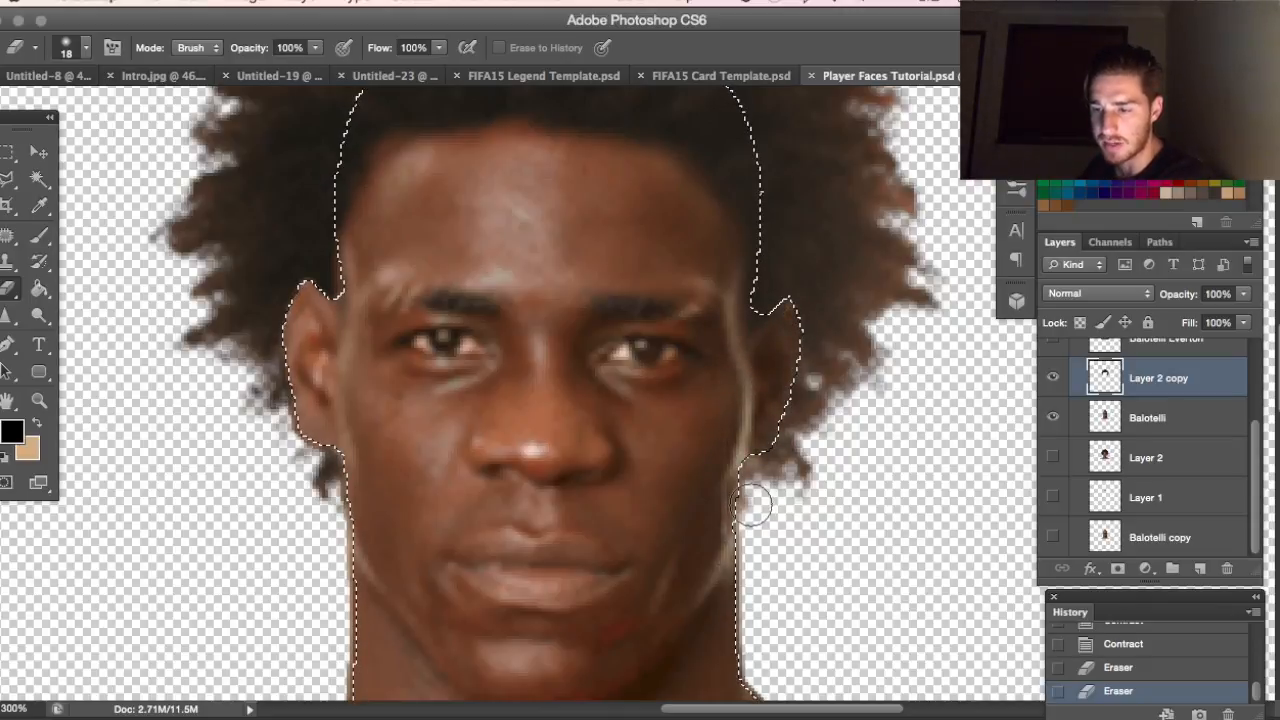
pyautogui.hotkey('ctrl', 'd')
pyautogui.hscroll(3, 686, 556)
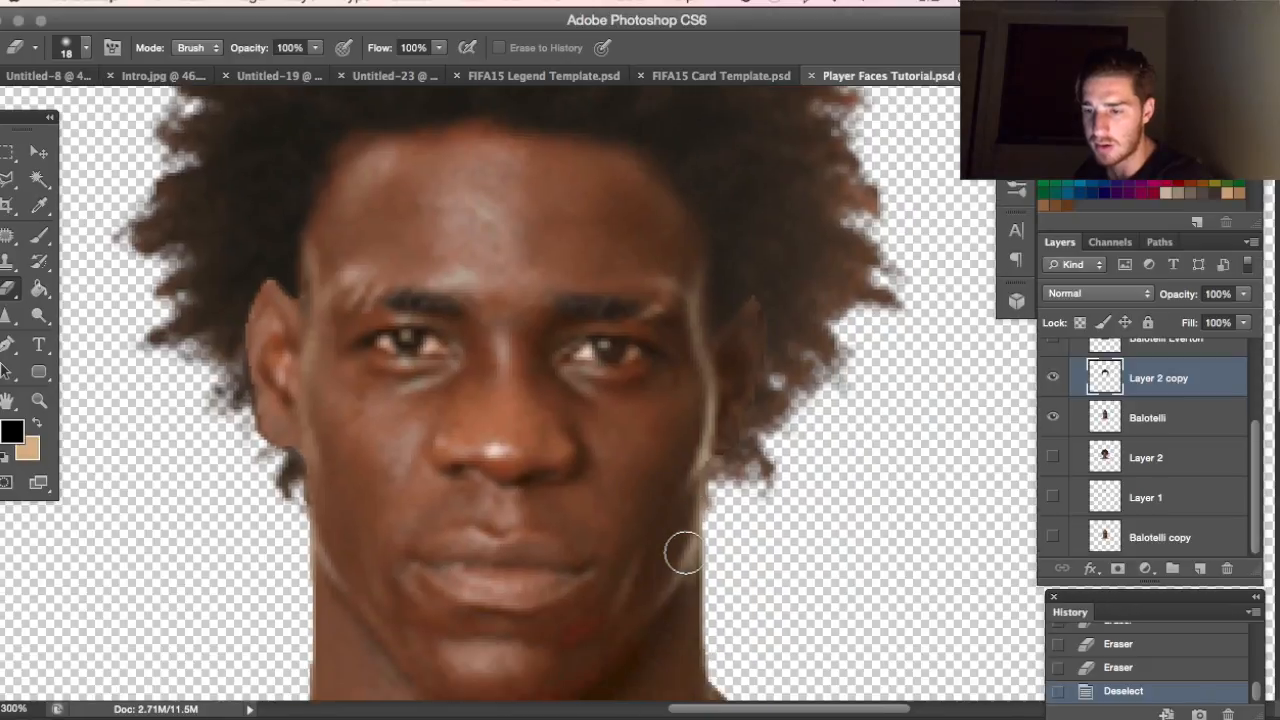
pyautogui.click(39, 398)
pyautogui.rightClick(186, 418)
pyautogui.click(235, 419)
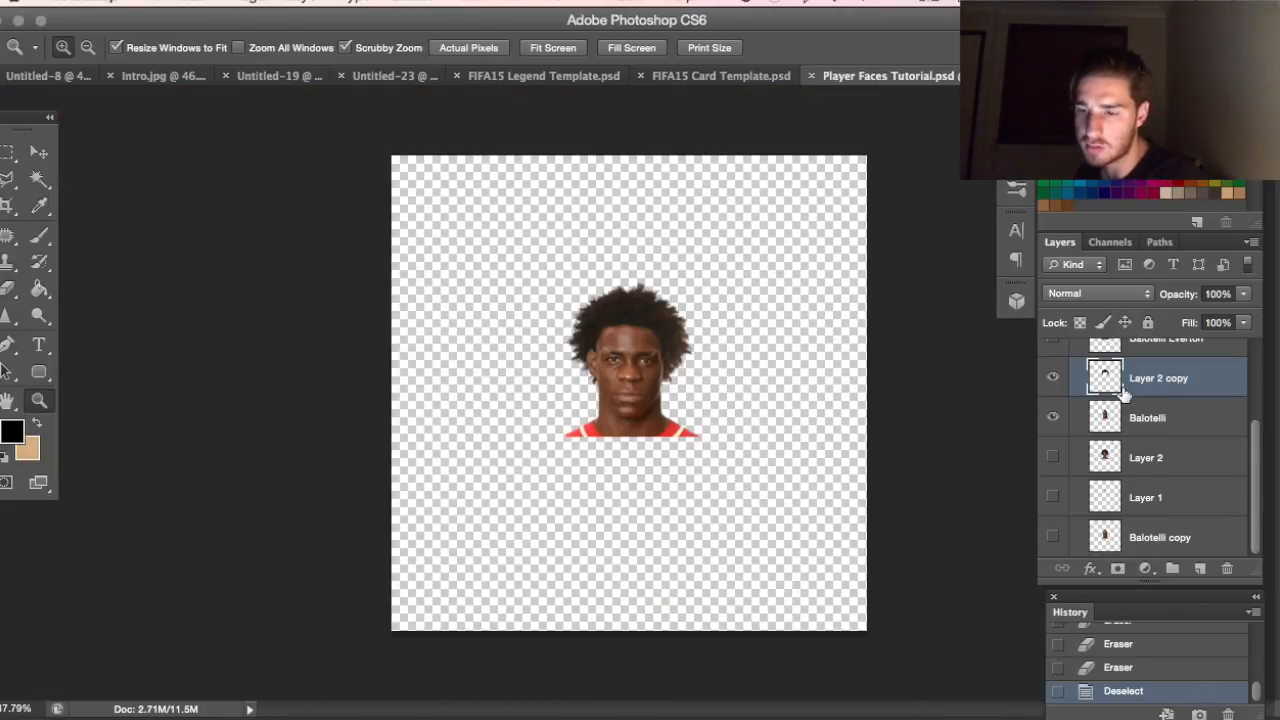
pyautogui.click(1151, 420)
pyautogui.hotkey('ctrl', 't')
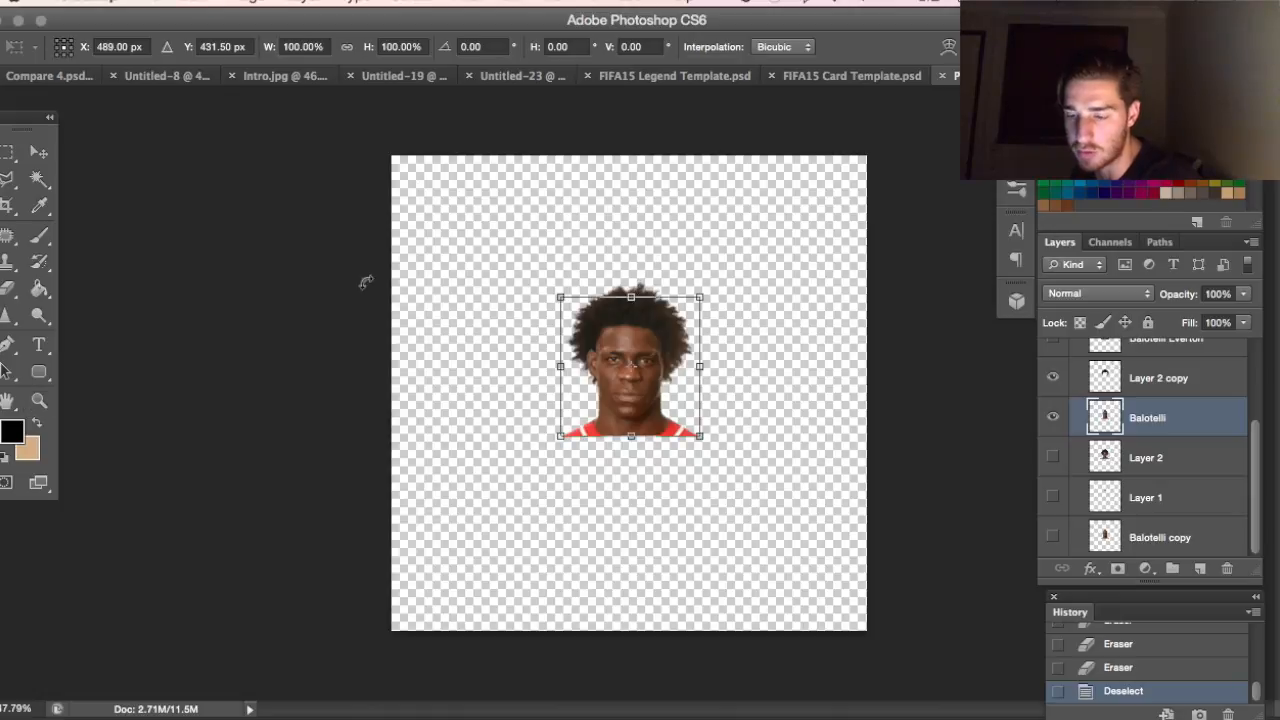
pyautogui.click(39, 152)
pyautogui.click(1242, 388)
# - Duplicate the curly hair layer Layer 2 copy, keeping the suggested name
pyautogui.press('z')
pyautogui.click(696, 348)
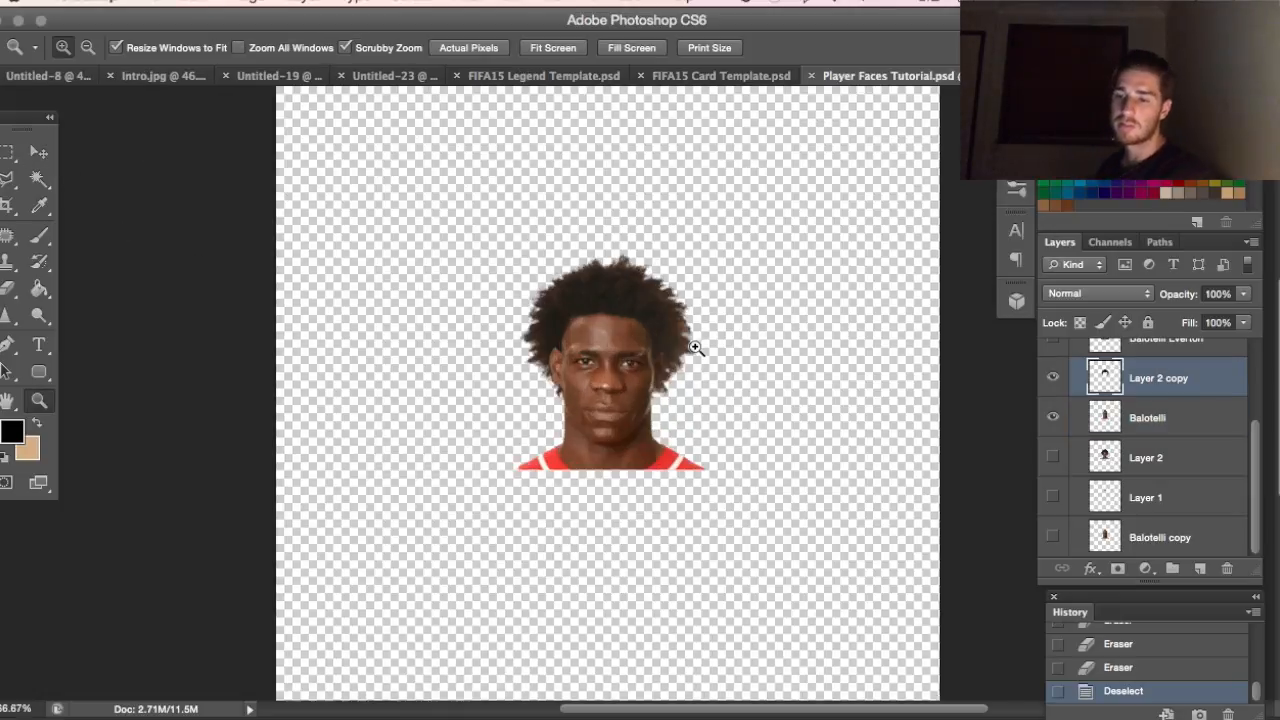
pyautogui.click(696, 348)
pyautogui.hscroll(2, 696, 348)
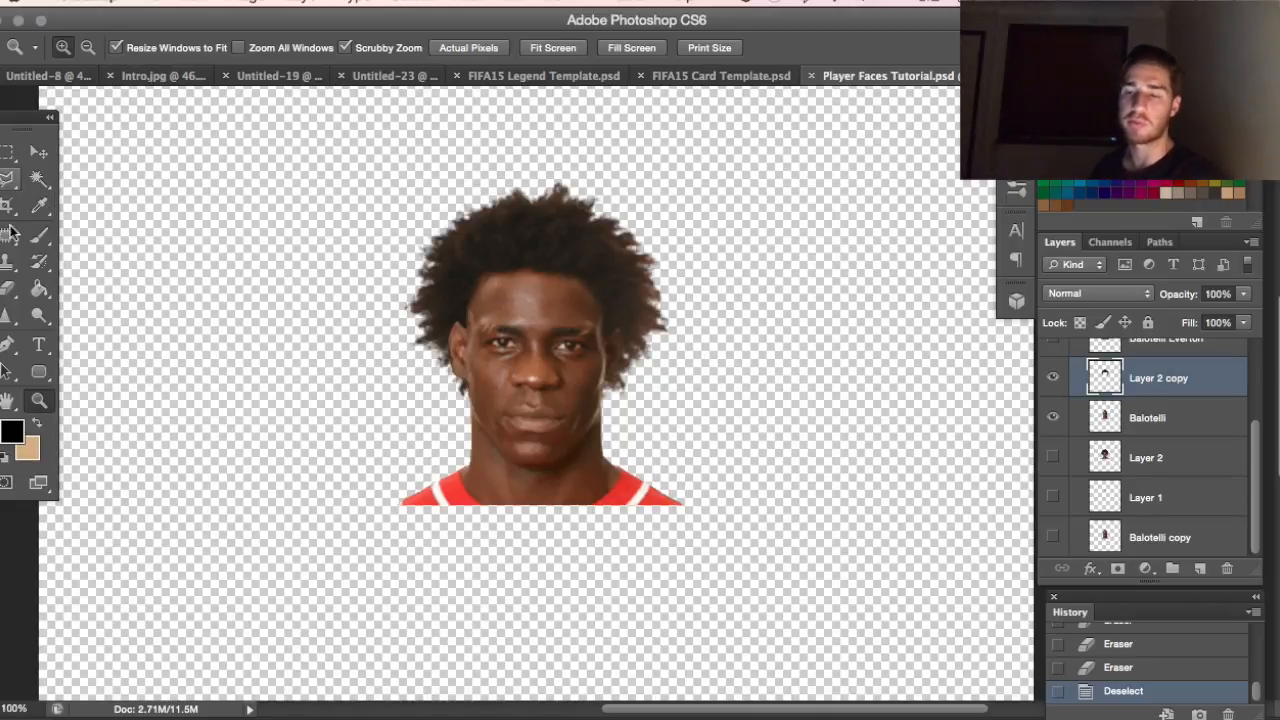
pyautogui.rightClick(1155, 380)
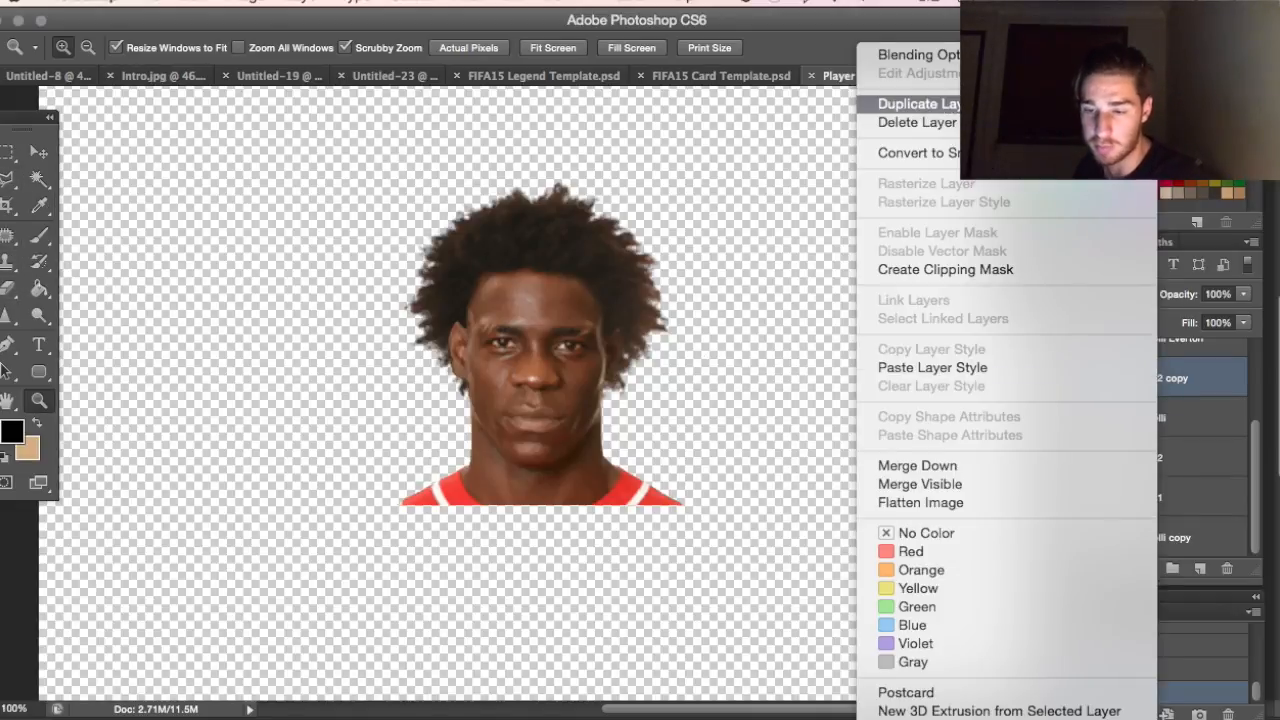
pyautogui.click(917, 104)
pyautogui.press('Return')
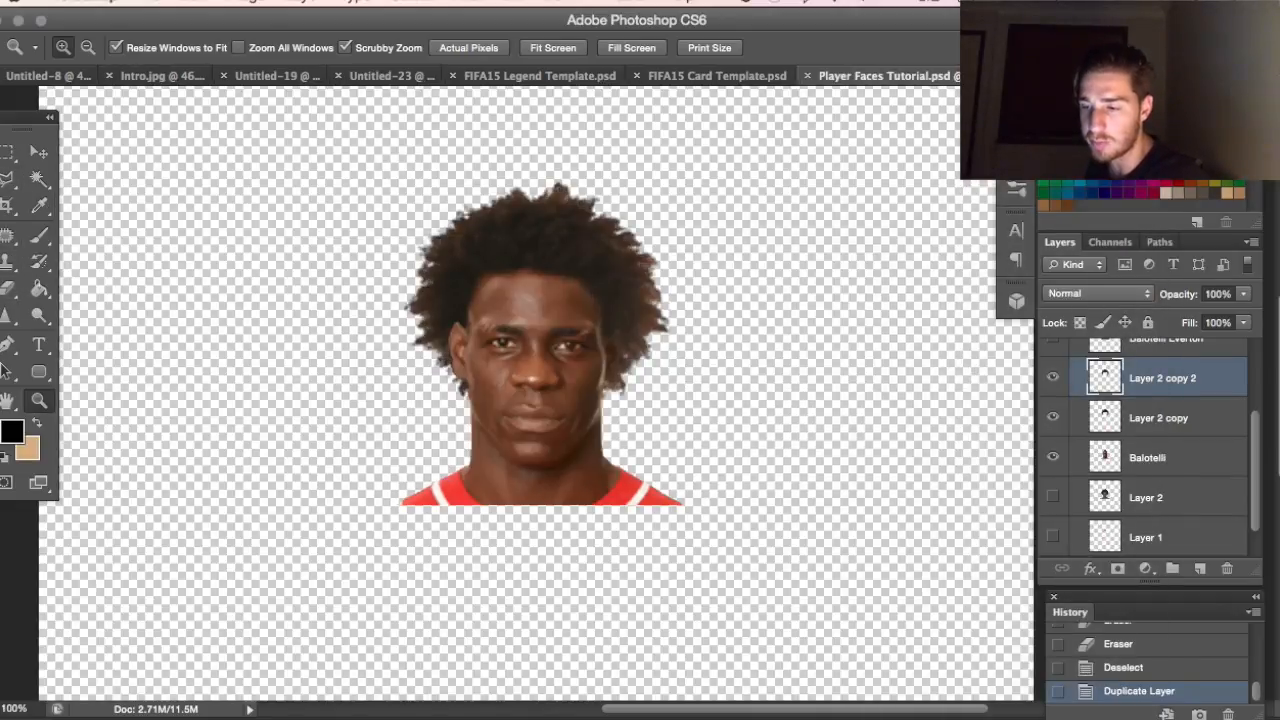
# - Try erasing the hair on one side of Balotelli's head on the duplicate layer with a soft 97 px Eraser
pyautogui.click(8, 290)
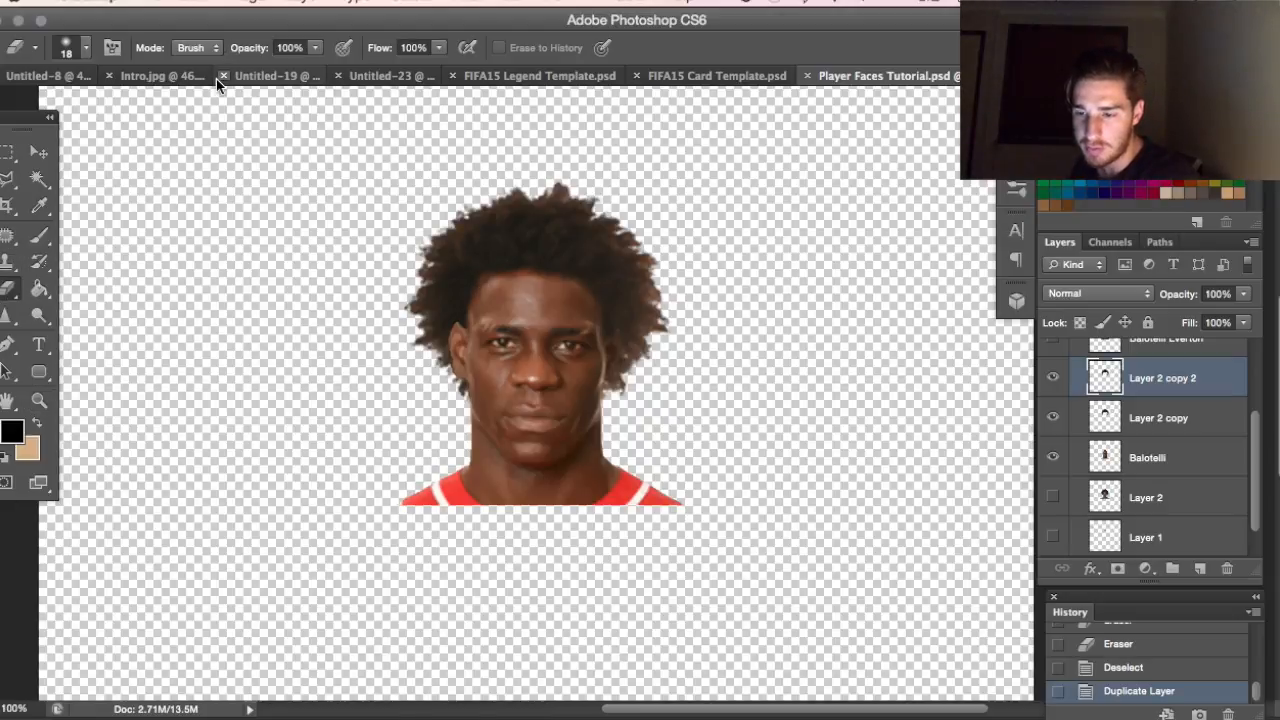
pyautogui.click(86, 49)
pyautogui.click(110, 108)
pyautogui.moveTo(455, 331)
pyautogui.mouseDown()
pyautogui.moveTo(437, 289)
pyautogui.moveTo(455, 377)
pyautogui.moveTo(443, 263)
pyautogui.moveTo(421, 313)
pyautogui.mouseUp()
pyautogui.press('super+z')
# - Hide Layer 2 copy, undo the erasing on the duplicate hair layer, and lower the duplicate's opacity to 53%
pyautogui.click(1052, 417)
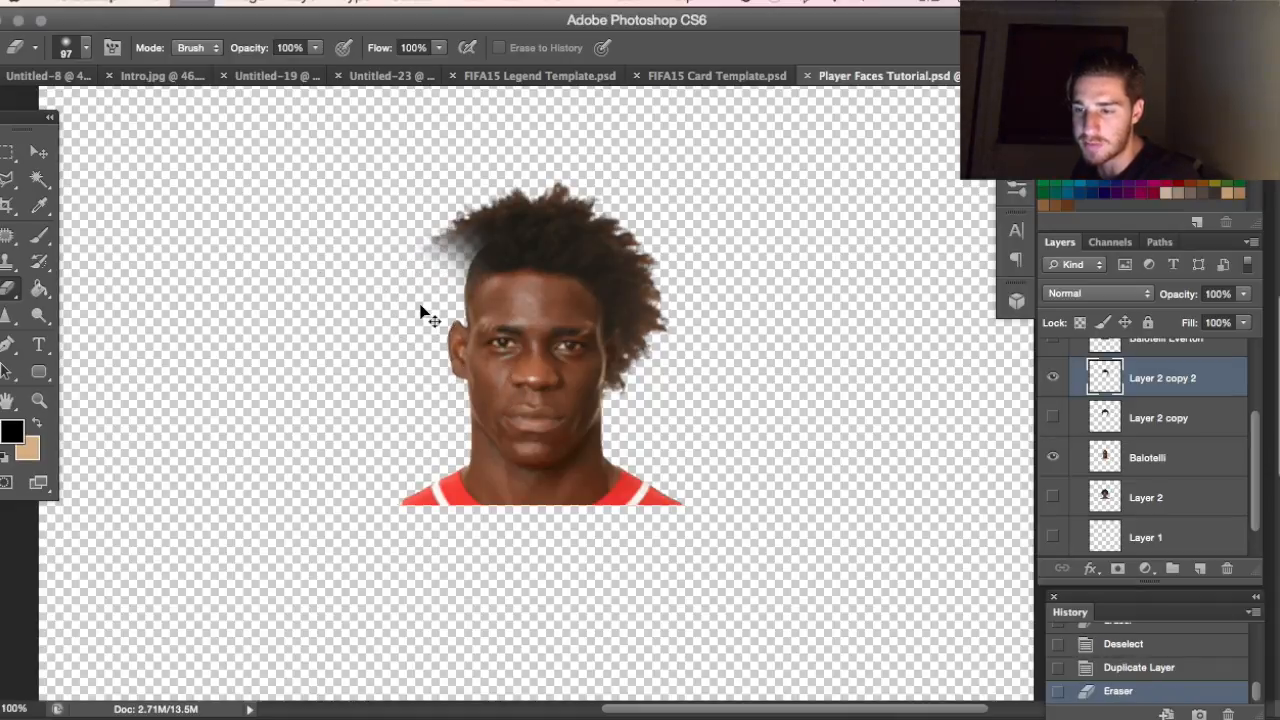
pyautogui.press('super+z')
pyautogui.click(39, 400)
pyautogui.click(481, 275)
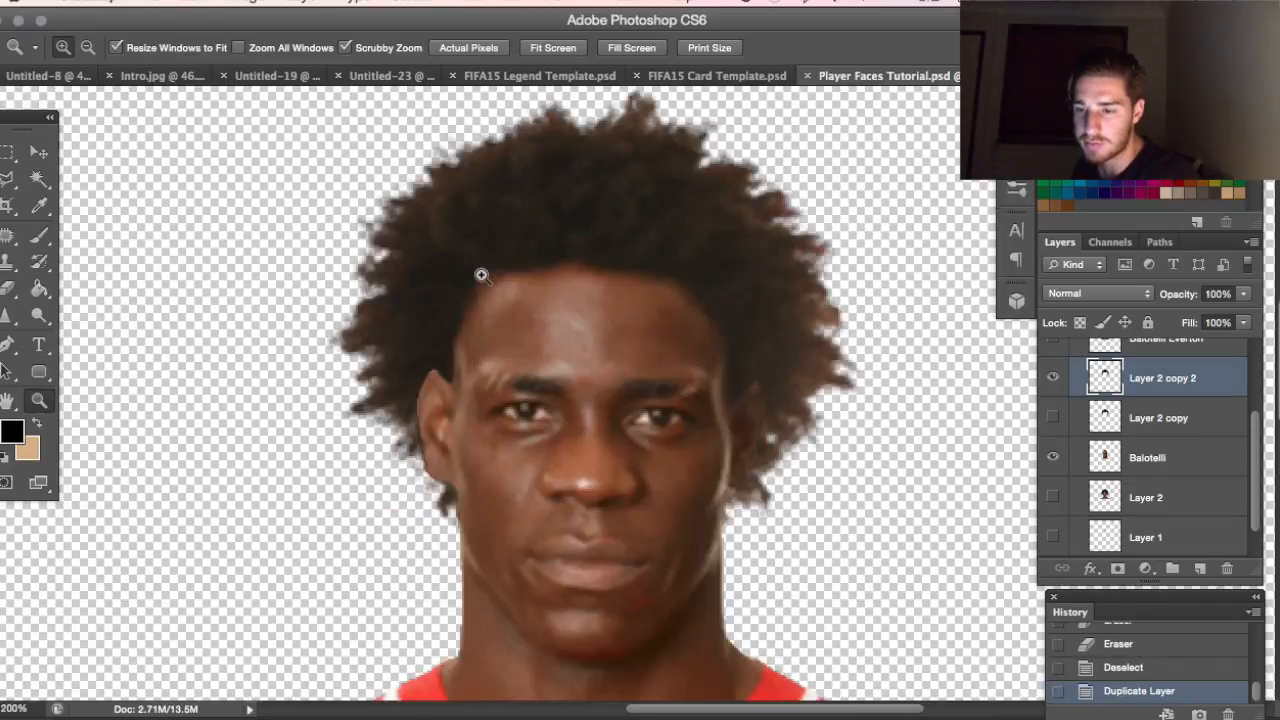
pyautogui.click(481, 275)
pyautogui.click(481, 275)
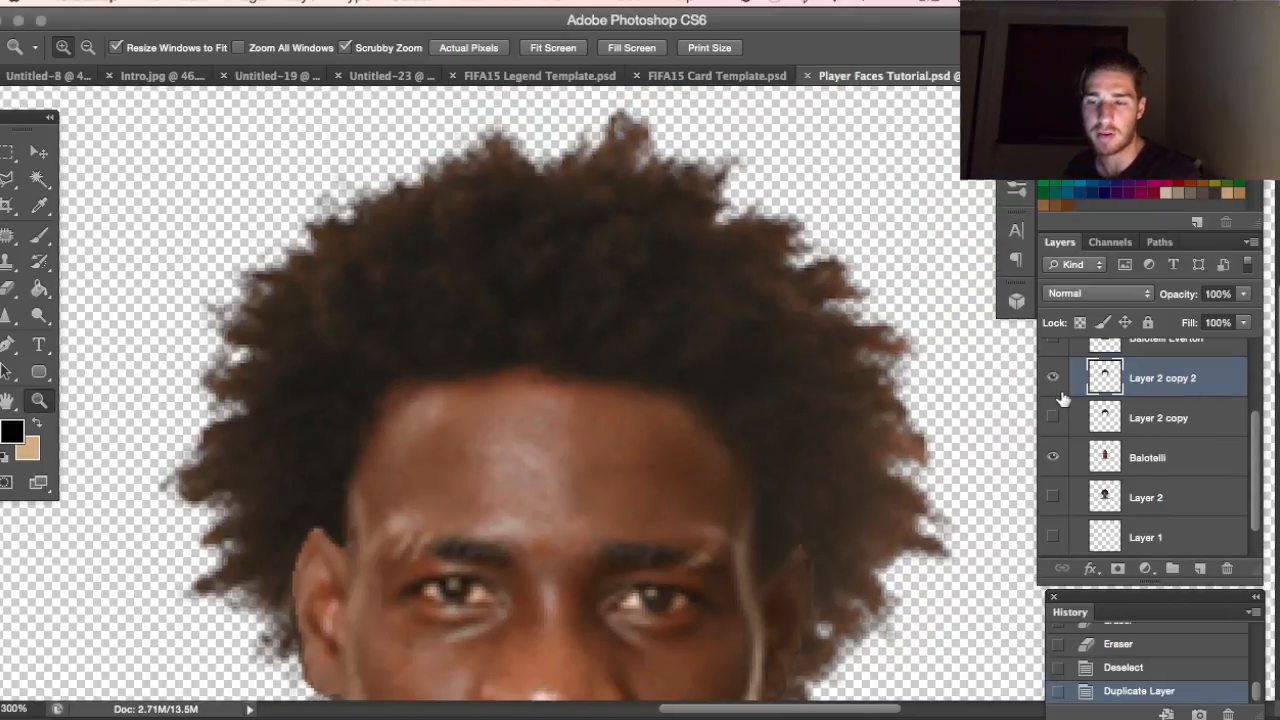
pyautogui.click(1243, 294)
pyautogui.moveTo(1210, 316); pyautogui.dragTo(1201, 318)
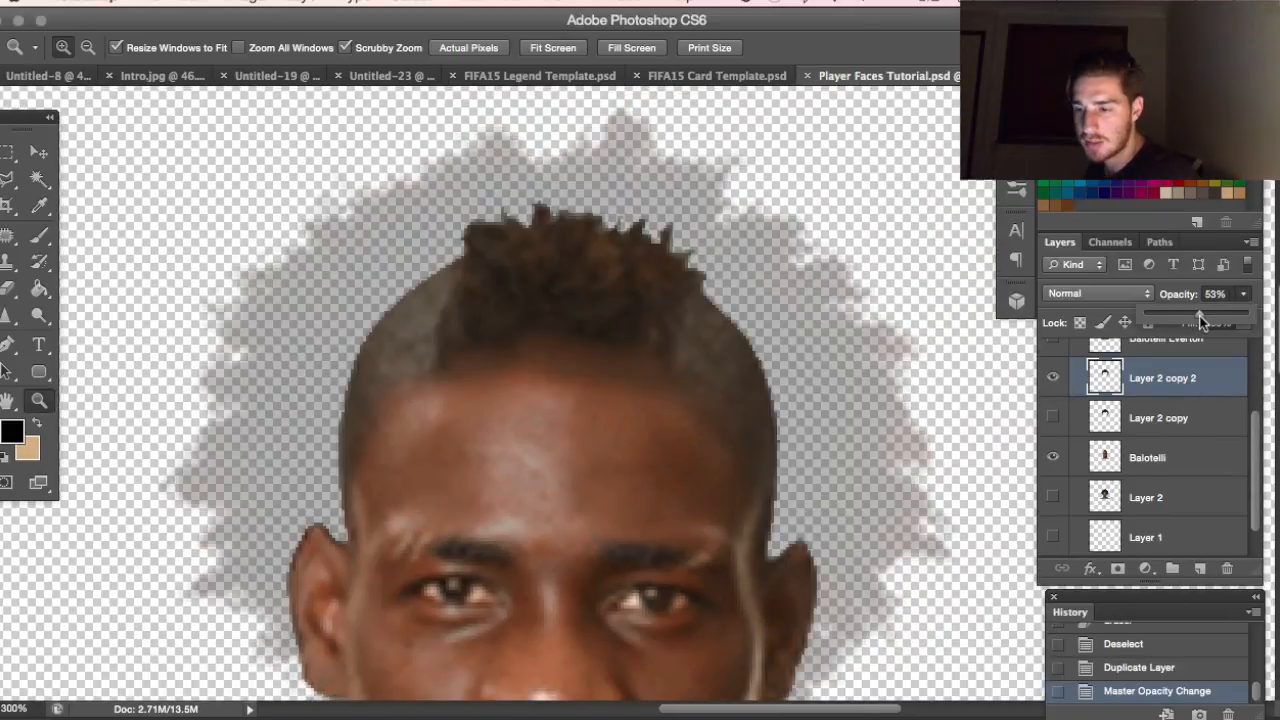
# - Lasso the curly hair above and around the mohawk down to the upper forehead, and feather the selection by 1 pixel
pyautogui.moveTo(8, 179)
pyautogui.mouseDown()
pyautogui.moveTo(40, 192)
pyautogui.moveTo(8, 182)
pyautogui.moveTo(52, 176)
pyautogui.mouseUp()
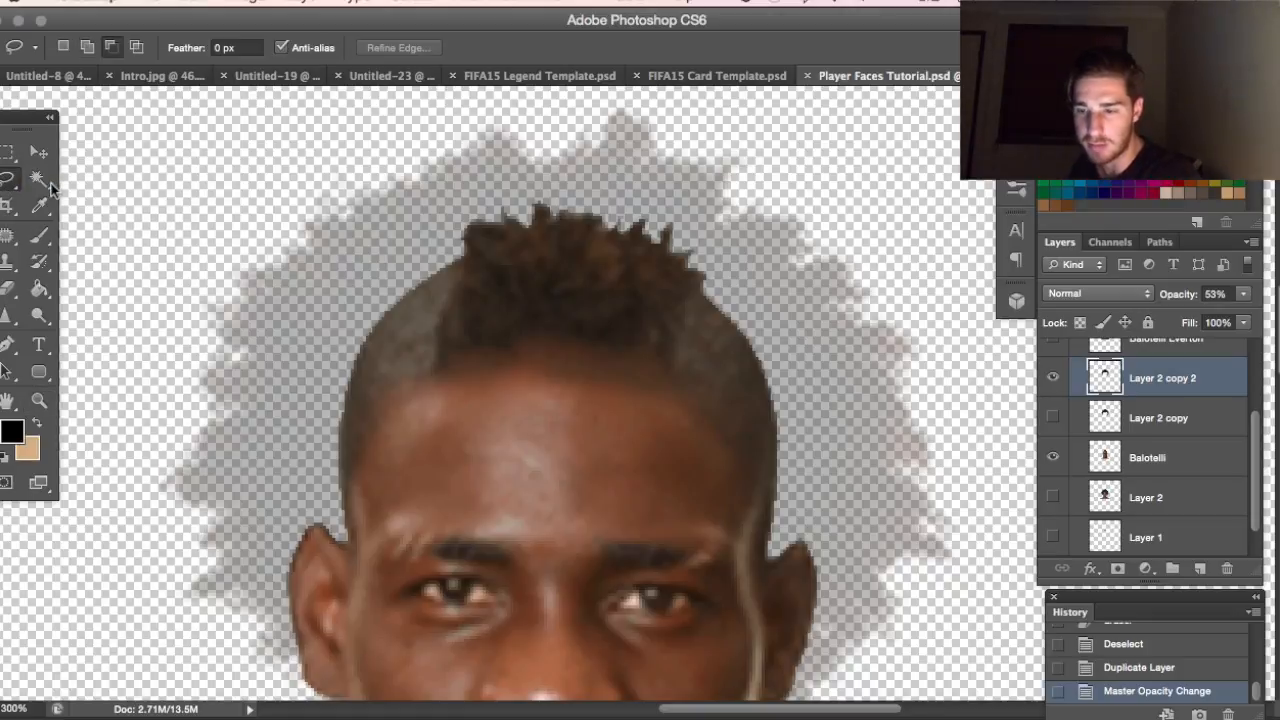
pyautogui.moveTo(446, 352); pyautogui.dragTo(442, 276)
pyautogui.hotkey('ctrl', 'z')
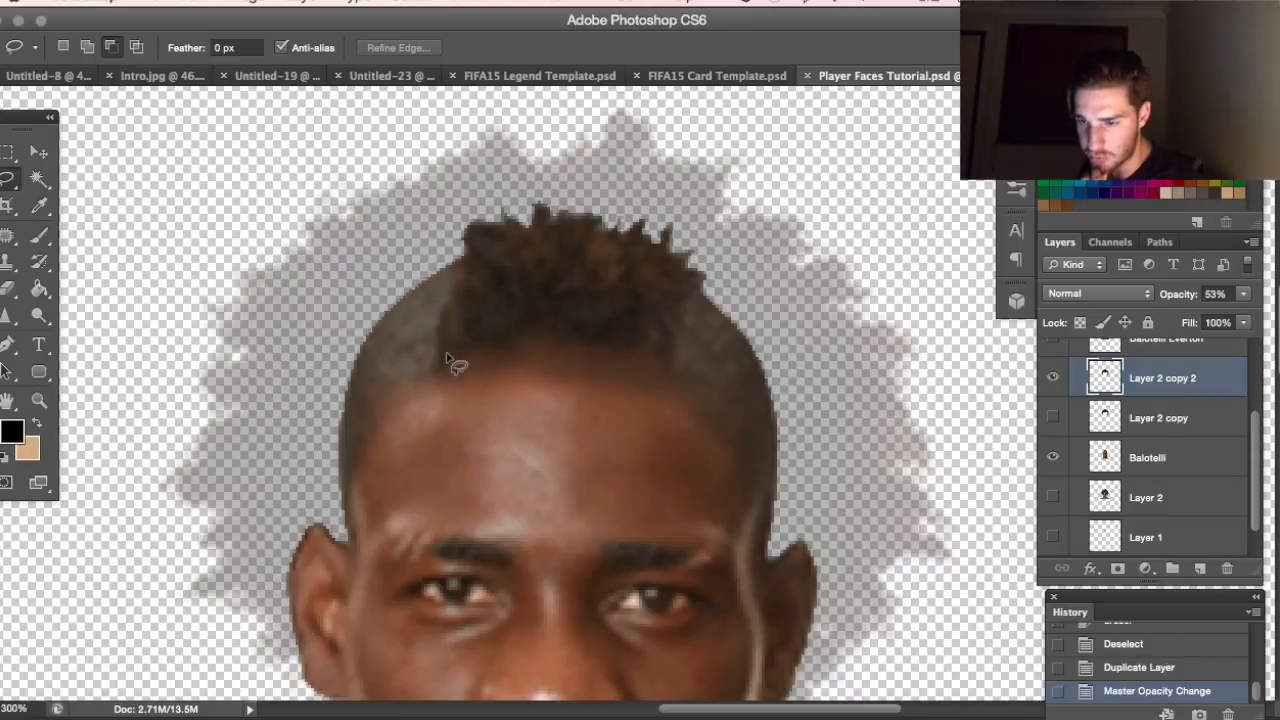
pyautogui.moveTo(438, 350)
pyautogui.mouseDown()
pyautogui.moveTo(422, 284)
pyautogui.moveTo(436, 293)
pyautogui.moveTo(438, 208)
pyautogui.moveTo(487, 107)
pyautogui.moveTo(629, 85)
pyautogui.moveTo(756, 125)
pyautogui.moveTo(725, 222)
pyautogui.moveTo(741, 224)
pyautogui.moveTo(682, 302)
pyautogui.moveTo(669, 368)
pyautogui.moveTo(634, 410)
pyautogui.moveTo(518, 435)
pyautogui.moveTo(445, 410)
pyautogui.mouseUp()
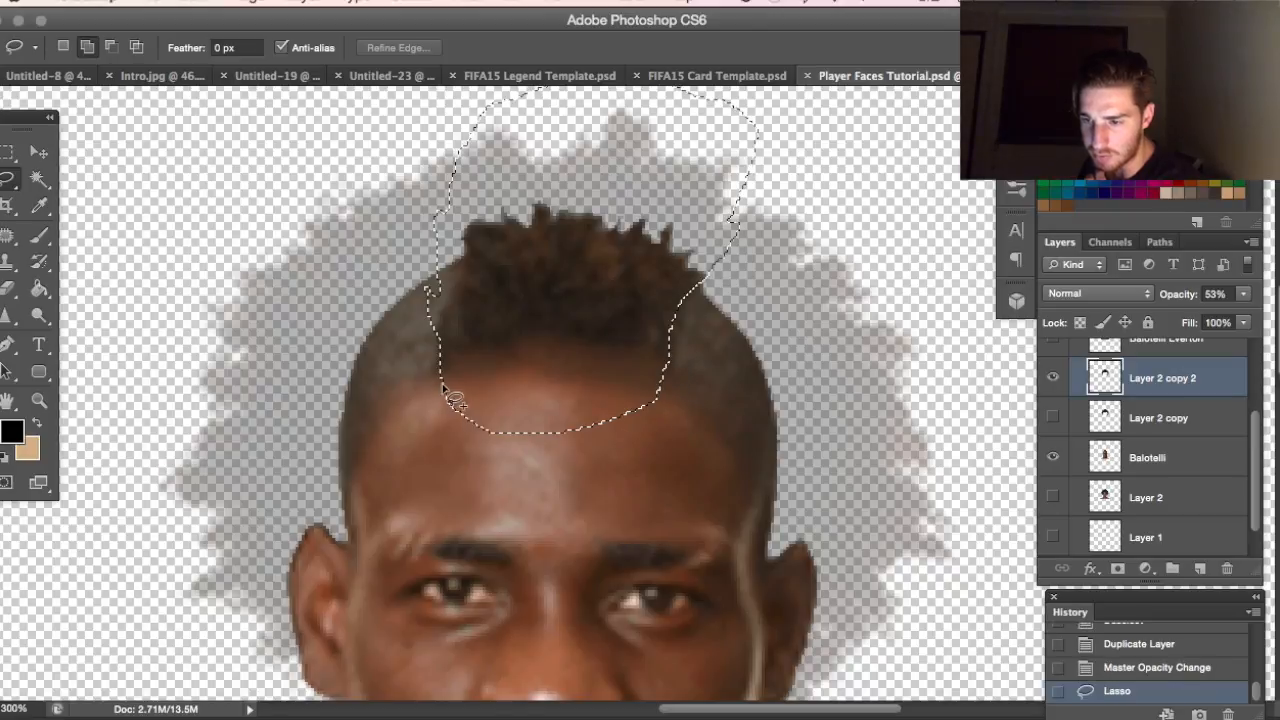
pyautogui.click(410, 8)
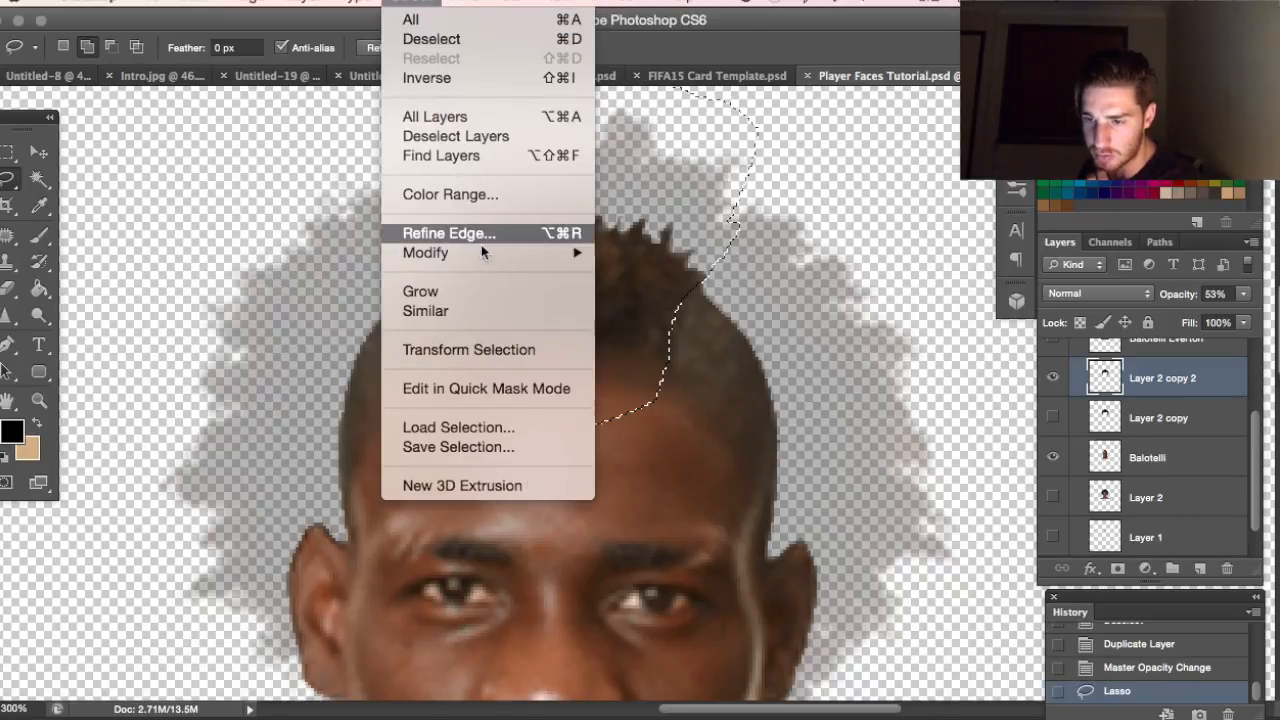
pyautogui.moveTo(474, 256)
pyautogui.click(645, 330)
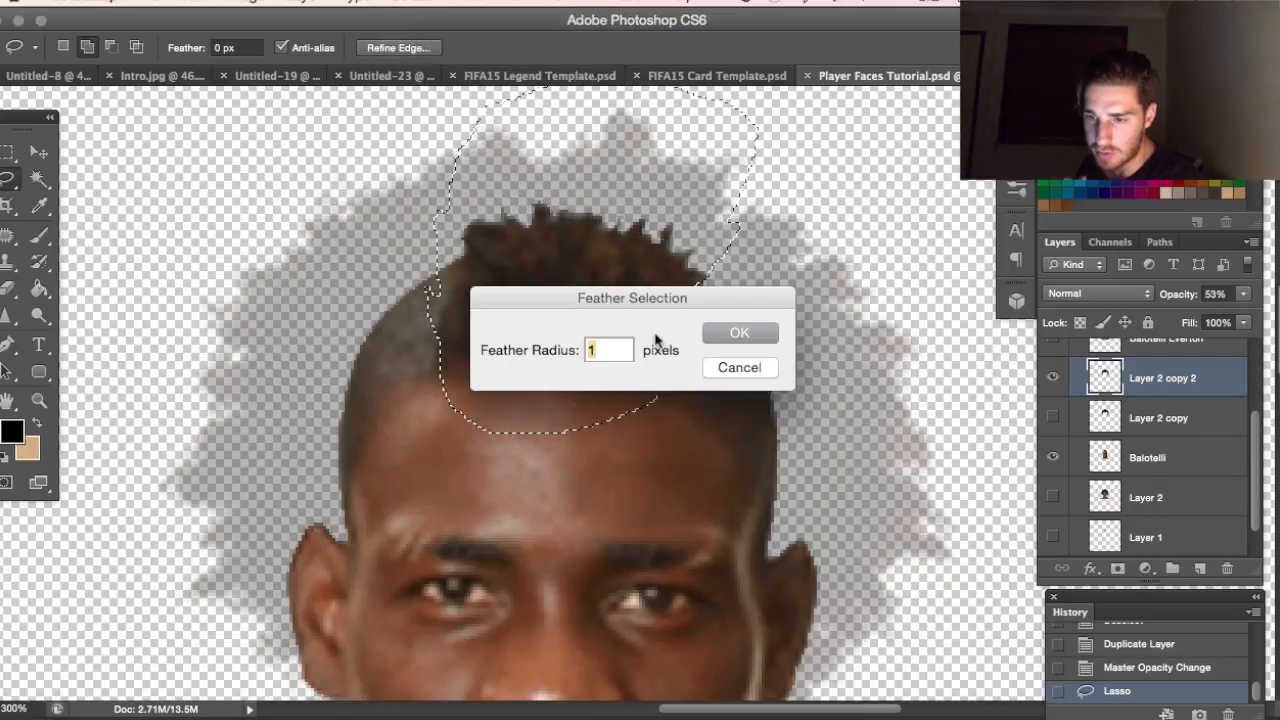
pyautogui.press('Return')
# - Invert the selection, delete the curly hair outside the mohawk area, and deselect
pyautogui.click(468, 8)
pyautogui.moveTo(410, 8)
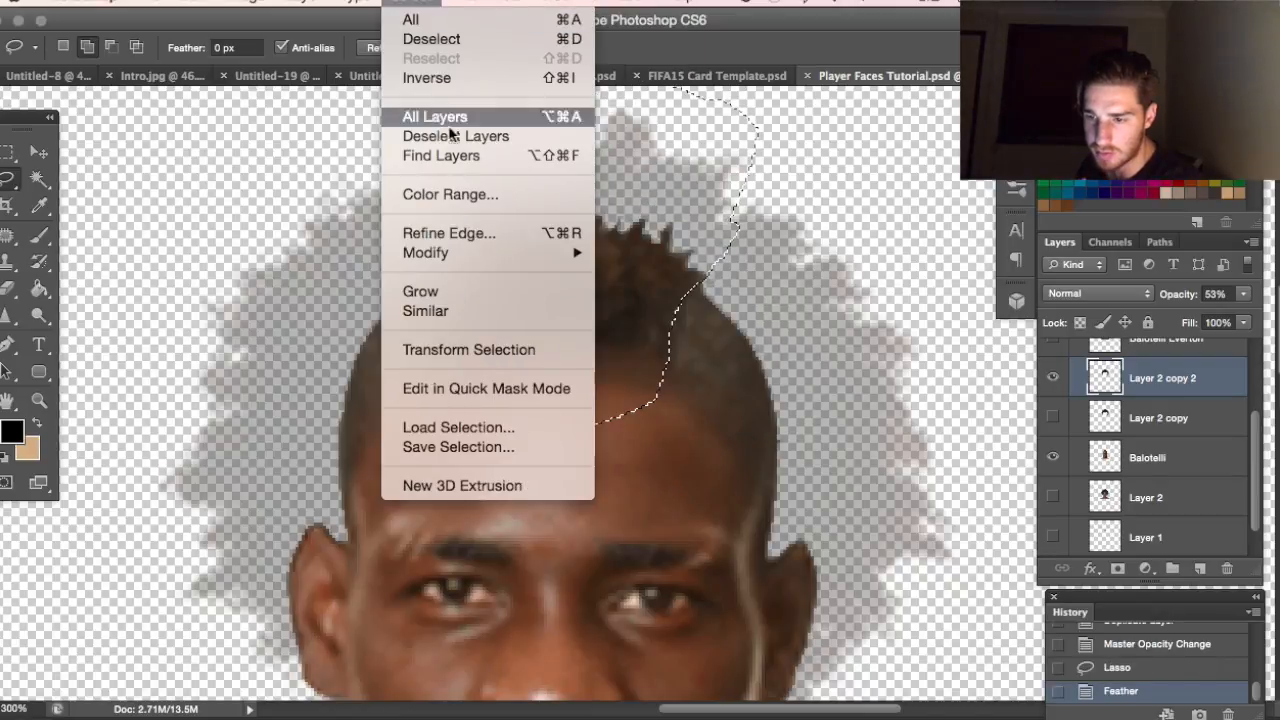
pyautogui.click(437, 76)
pyautogui.press('Delete')
pyautogui.press('super+d')
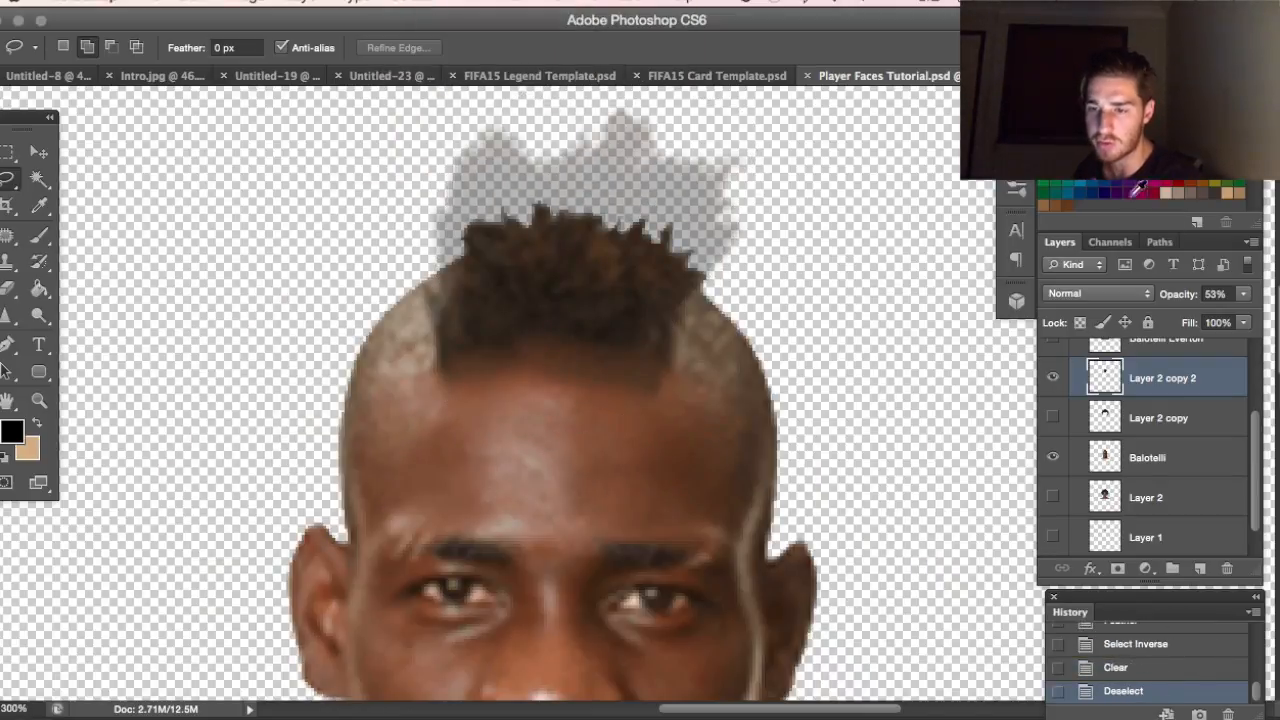
# - Restore the mohawk layer's opacity to 100%, and nudge the hair 10 px up and 4 px to the right
pyautogui.click(1243, 294)
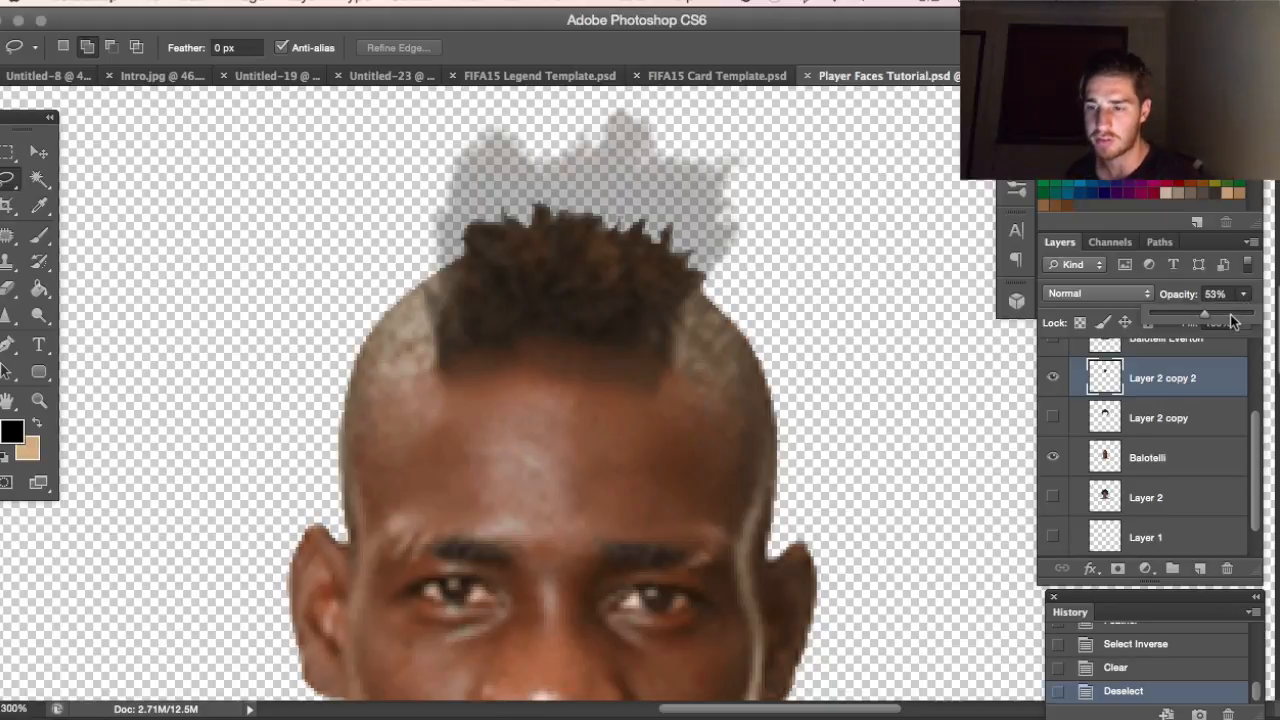
pyautogui.moveTo(1234, 314); pyautogui.dragTo(1252, 314)
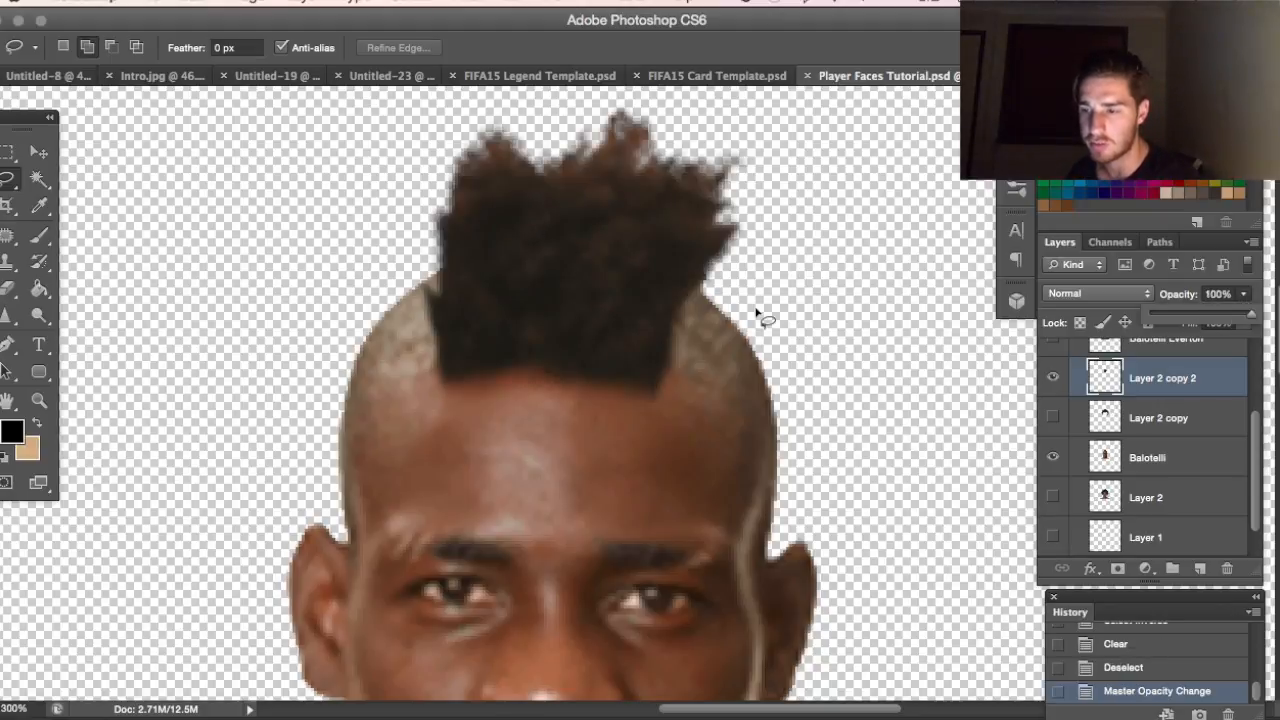
pyautogui.click(37, 155)
pyautogui.hotkey('shift', 'Up')
pyautogui.press('Right')
pyautogui.press('Right')
pyautogui.press('Right')
pyautogui.press('Right')
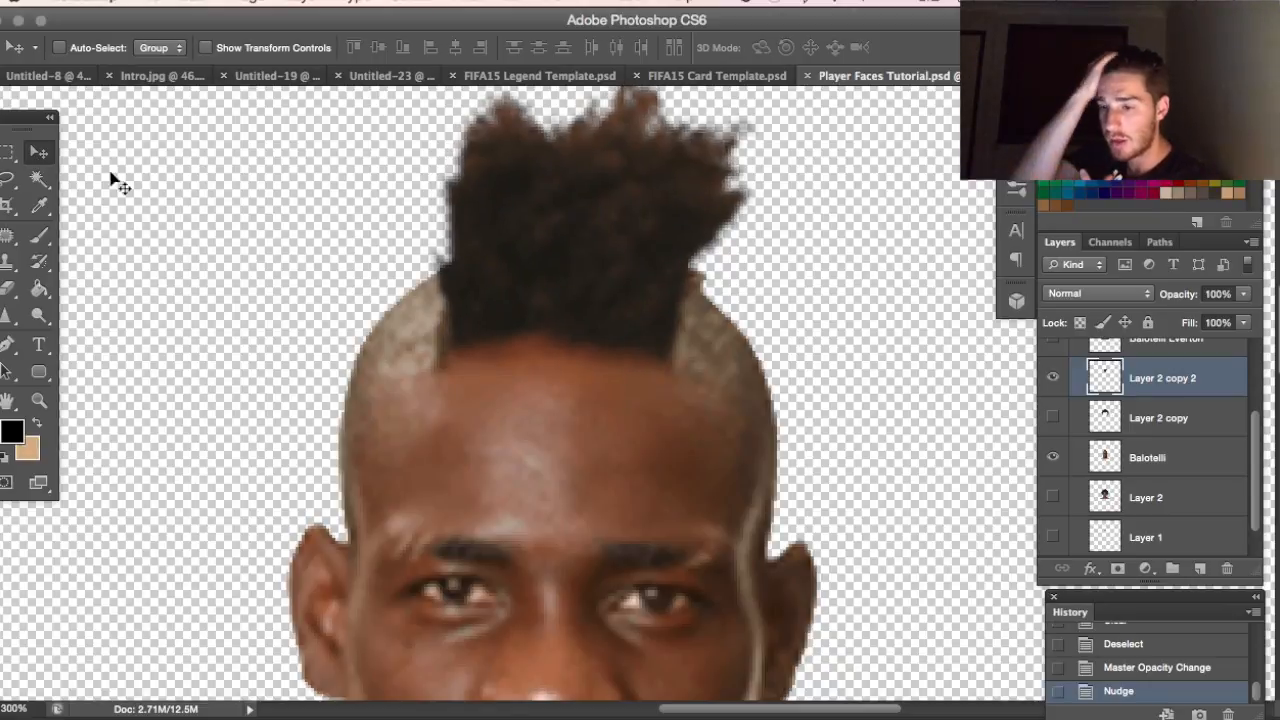
# - Lasso the spikes sticking out on the mohawk's right side, feather the selection, delete the hair inside it, and deselect
pyautogui.scroll(2, 177, 377)
pyautogui.scroll(3, 60, 382)
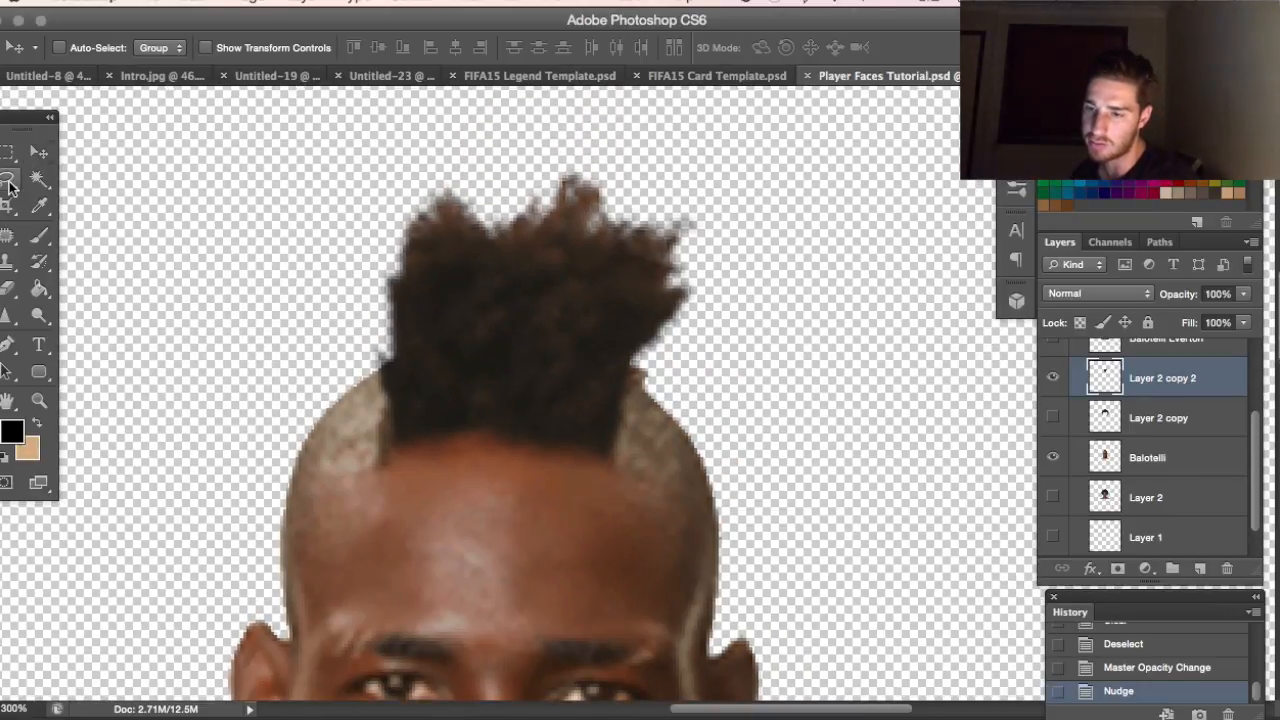
pyautogui.click(8, 178)
pyautogui.moveTo(645, 362)
pyautogui.mouseDown()
pyautogui.moveTo(665, 292)
pyautogui.moveTo(639, 243)
pyautogui.moveTo(620, 240)
pyautogui.moveTo(617, 165)
pyautogui.moveTo(690, 103)
pyautogui.moveTo(722, 365)
pyautogui.mouseUp()
pyautogui.click(412, 2)
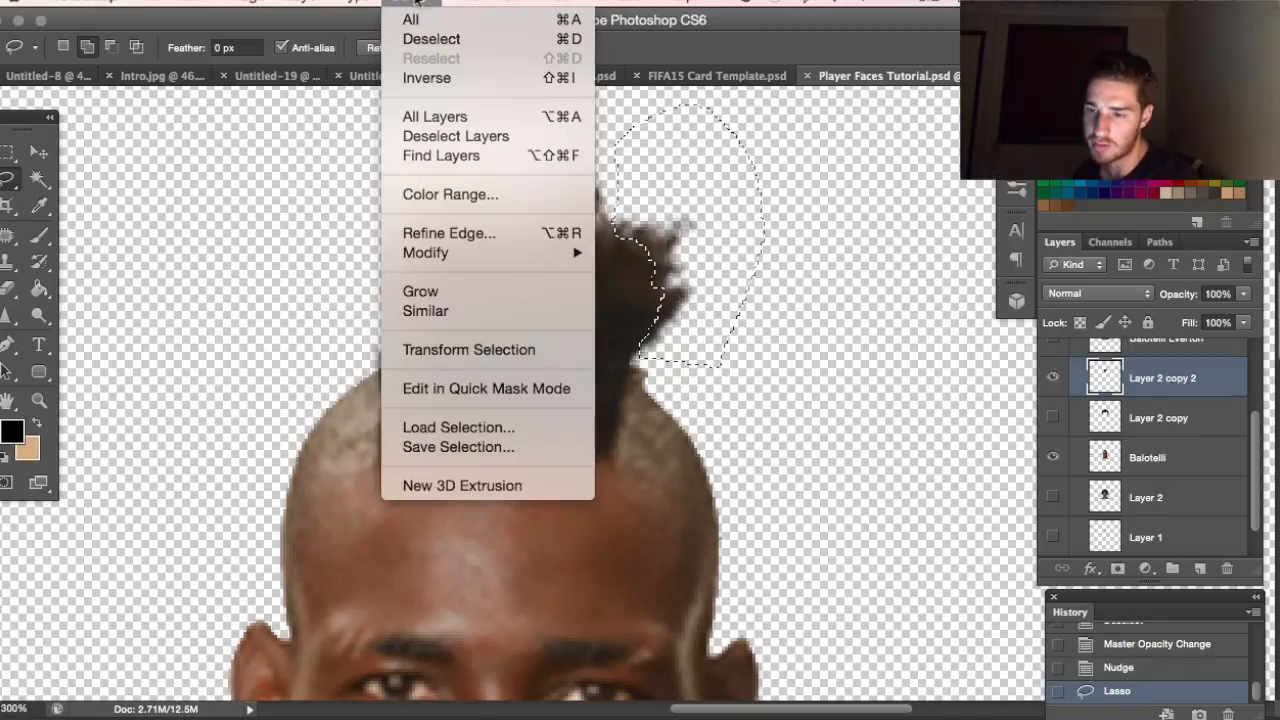
pyautogui.moveTo(454, 250)
pyautogui.click(636, 330)
pyautogui.press('Return')
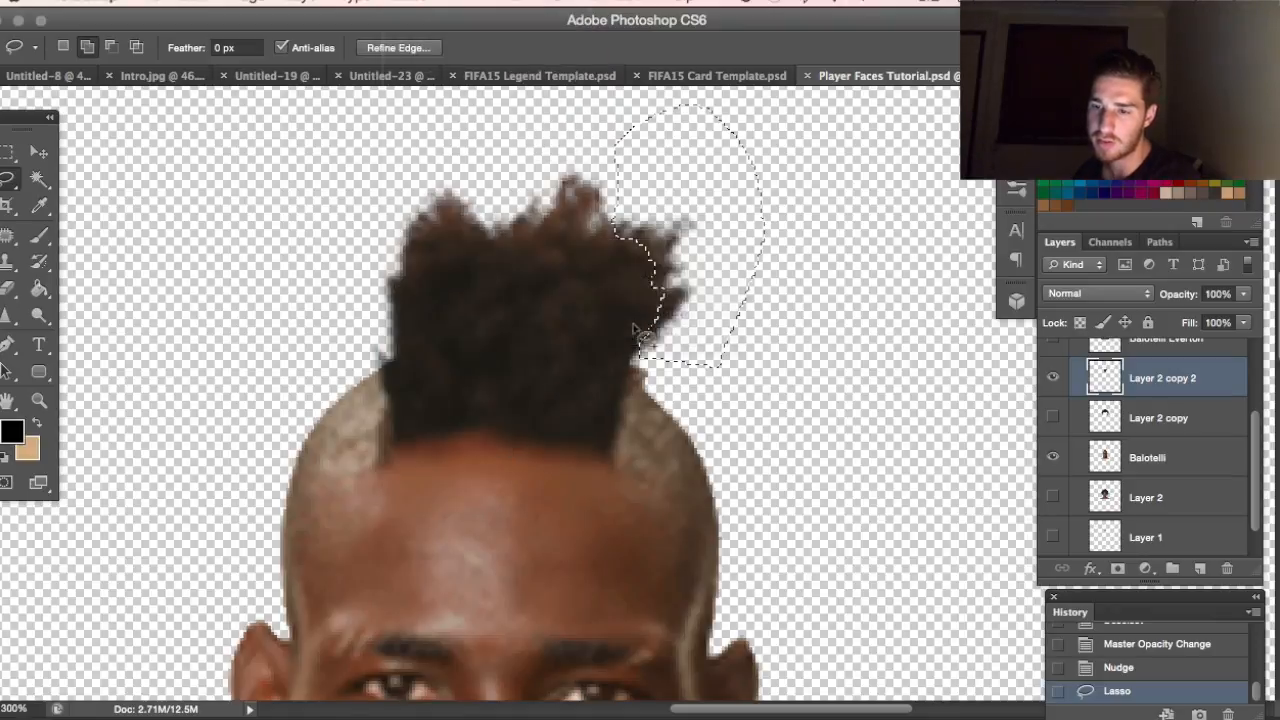
pyautogui.press('Delete')
pyautogui.press('super+d')
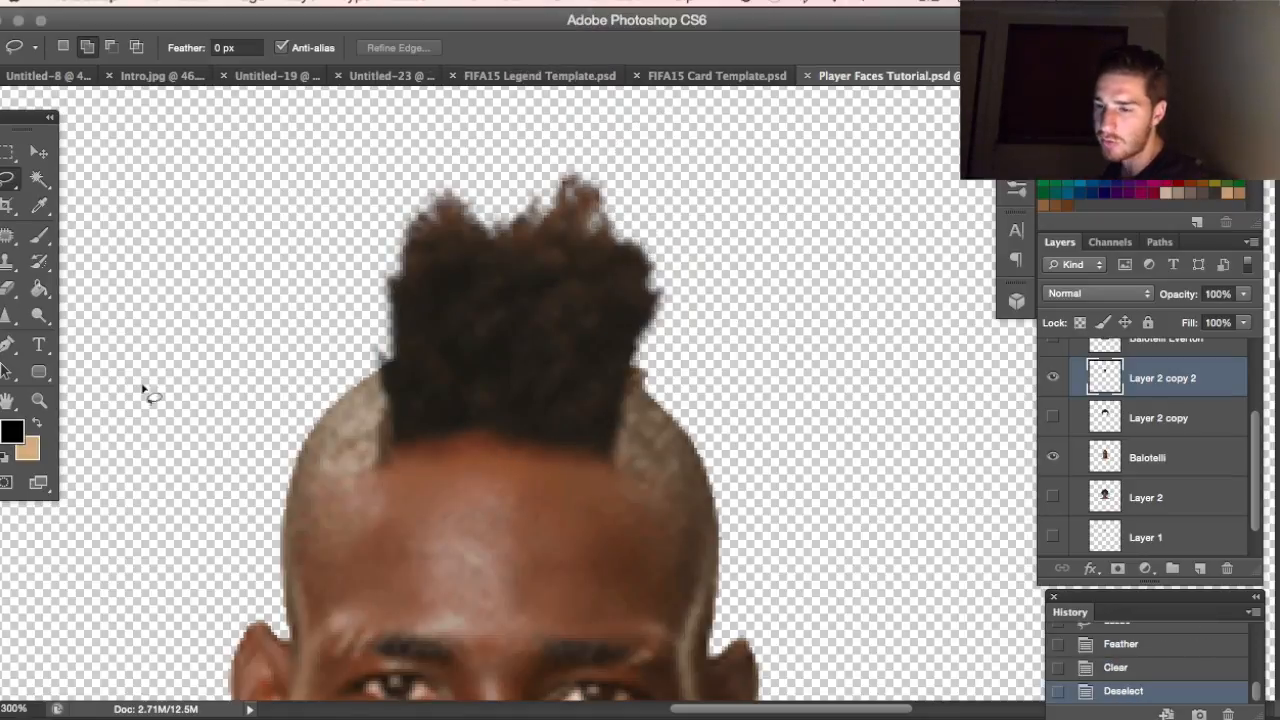
# - Rotate the mohawk by -4.26° with Free Transform, and nudge it slightly upward on the head
pyautogui.click(39, 400)
pyautogui.rightClick(272, 401)
pyautogui.click(322, 411)
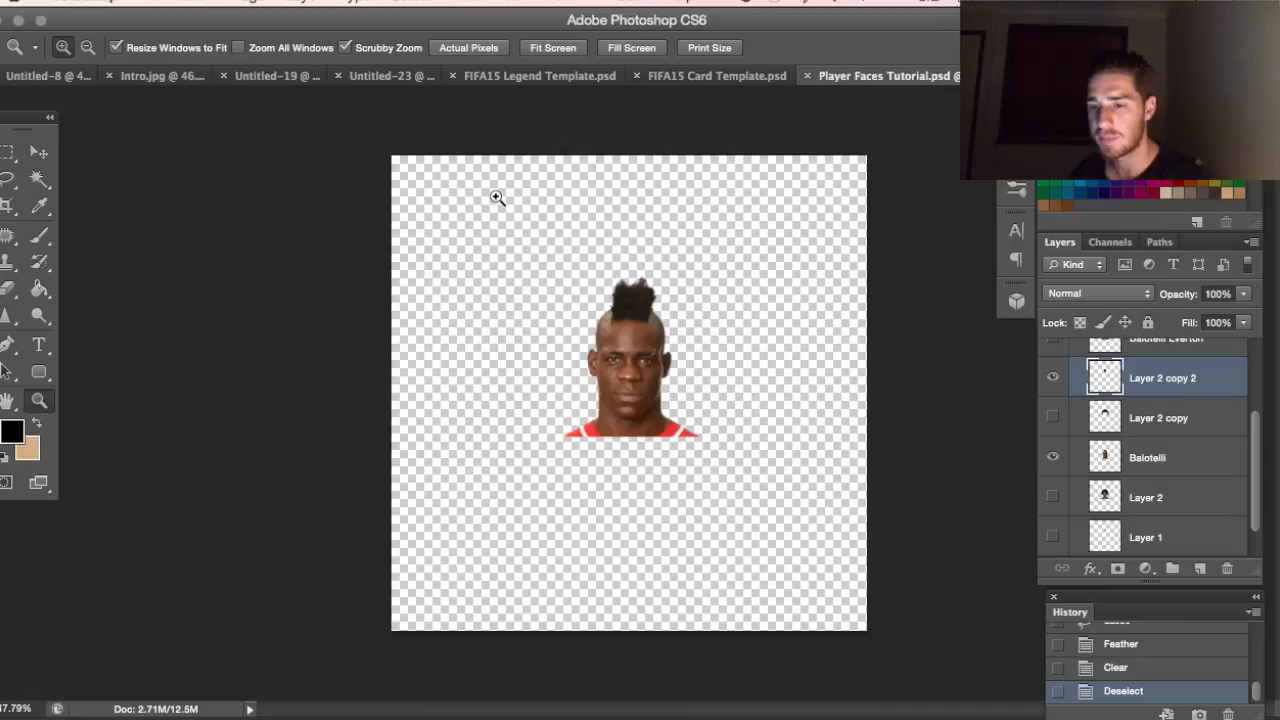
pyautogui.press('super+t')
pyautogui.moveTo(717, 309); pyautogui.dragTo(718, 305)
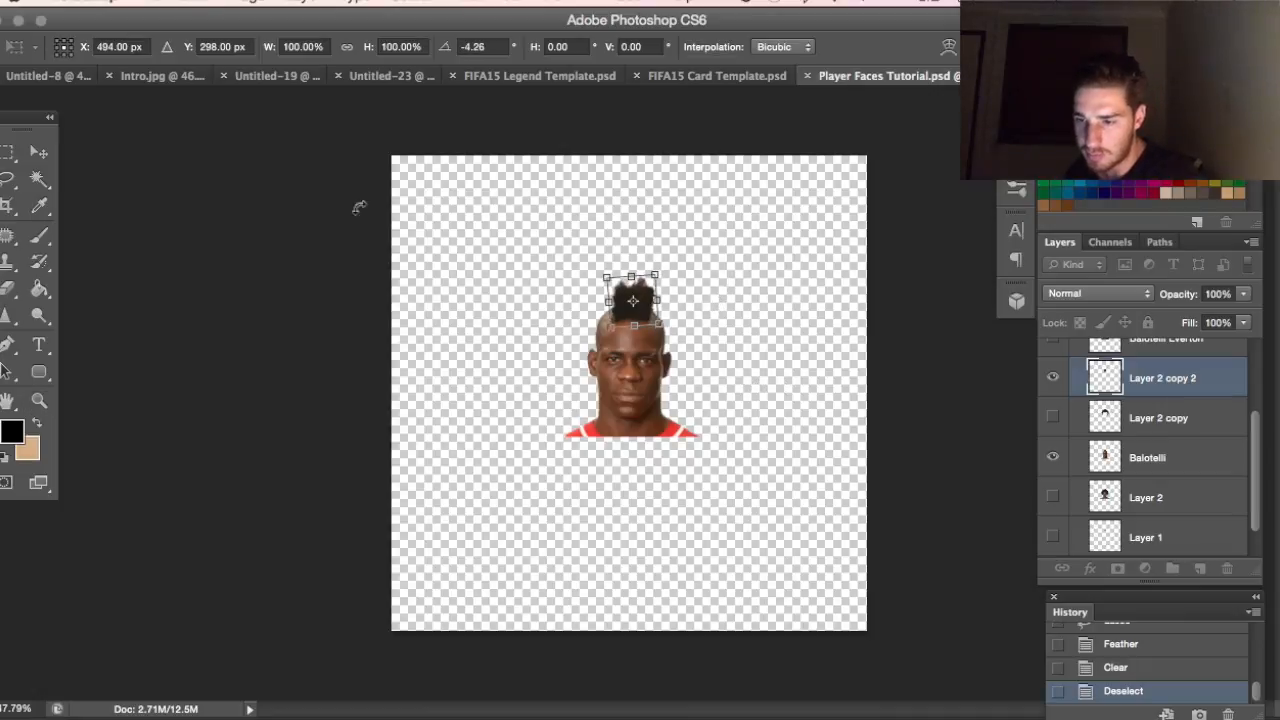
pyautogui.click(46, 152)
pyautogui.press('Up')
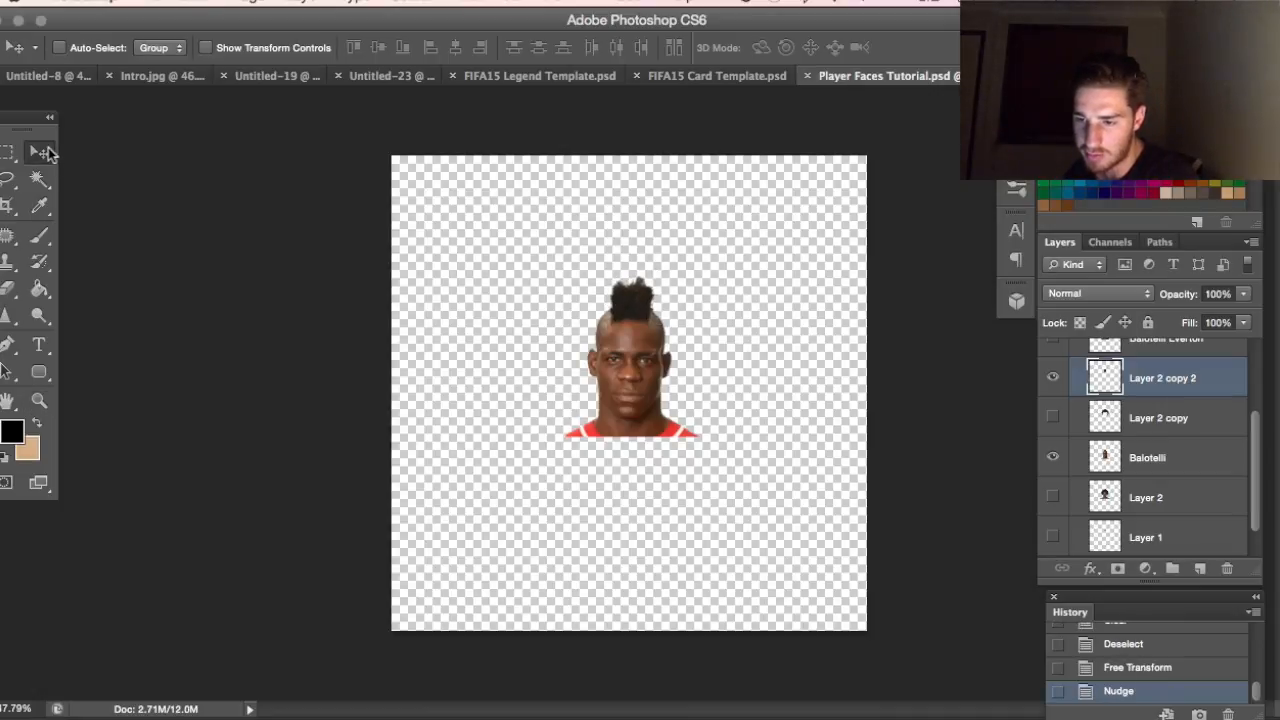
# - Shorten the mohawk from its top edge to 94.29% of its height with Free Transform
pyautogui.press('super+t')
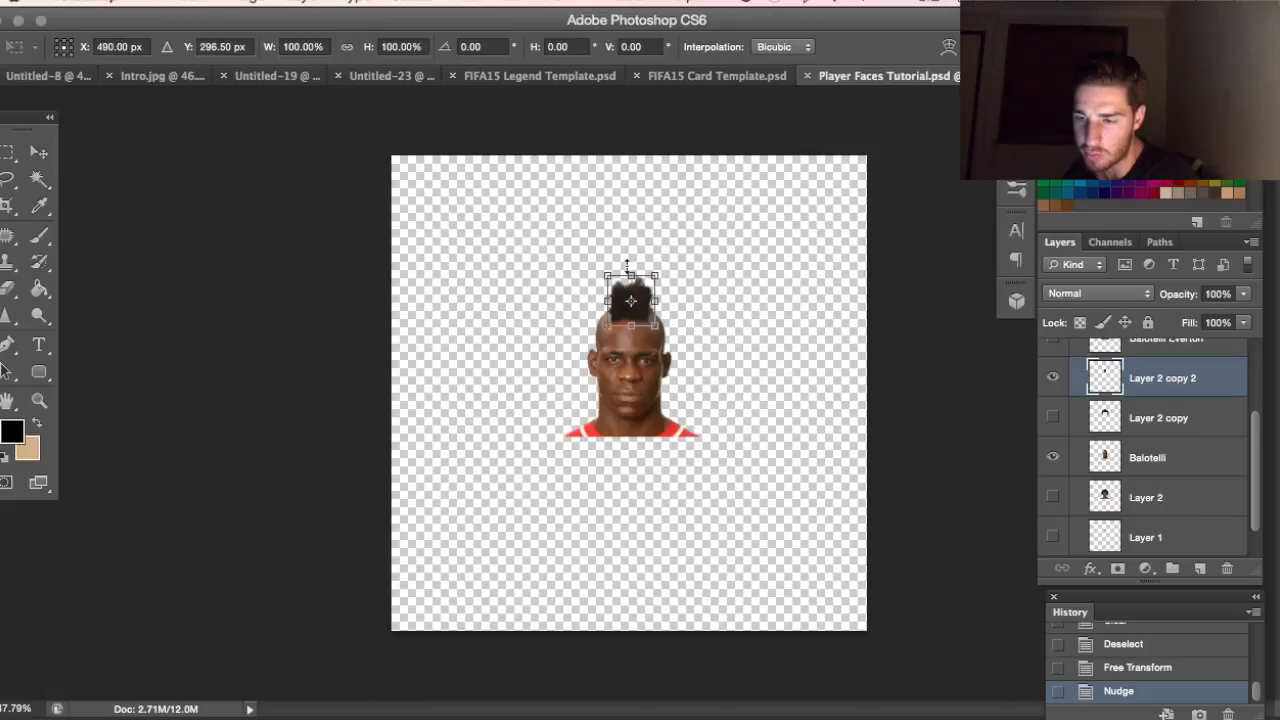
pyautogui.moveTo(627, 265); pyautogui.dragTo(627, 277)
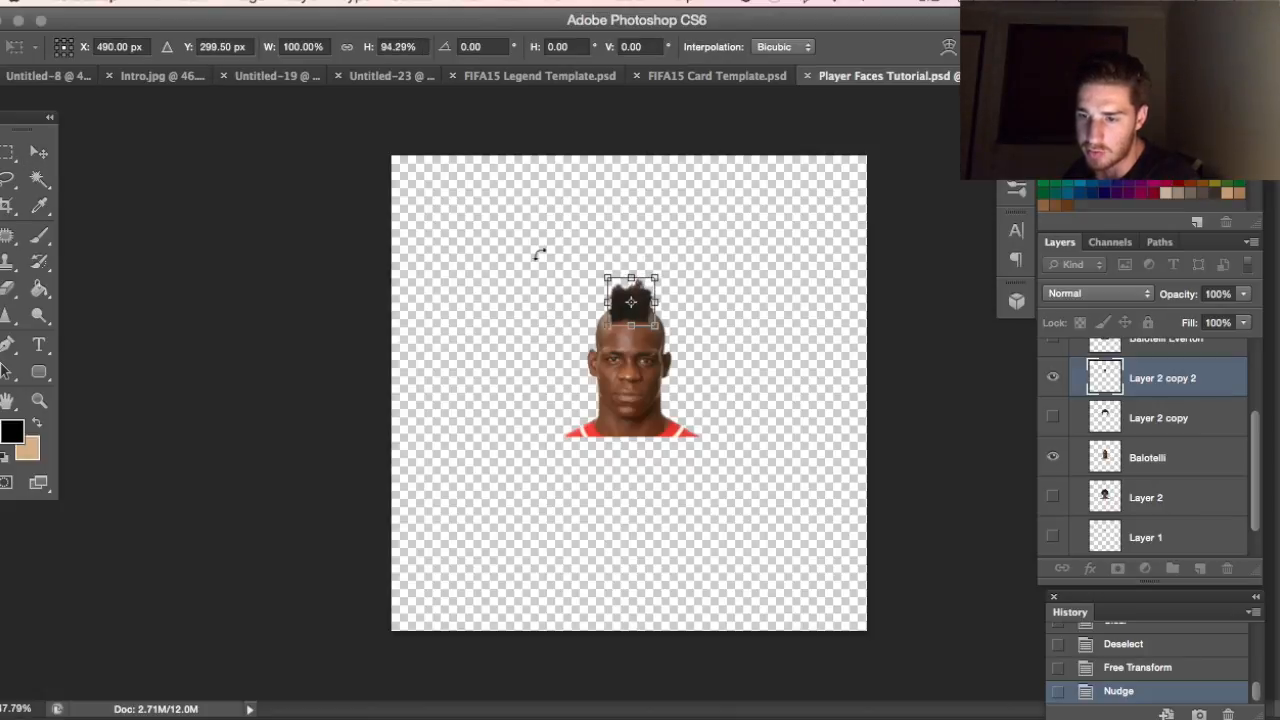
pyautogui.press('Return')
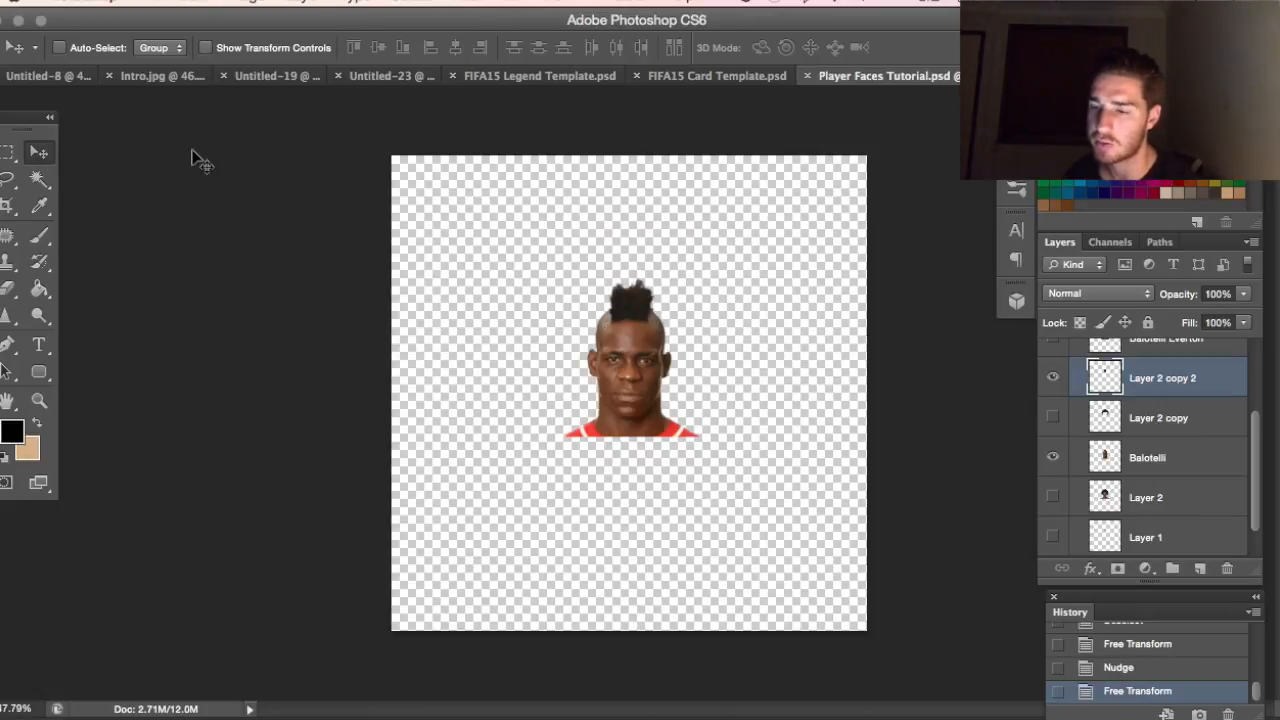
# - Brighten the mohawk layer with a Brightness/Contrast adjustment, setting brightness to 65
pyautogui.click(235, 2)
pyautogui.moveTo(330, 54)
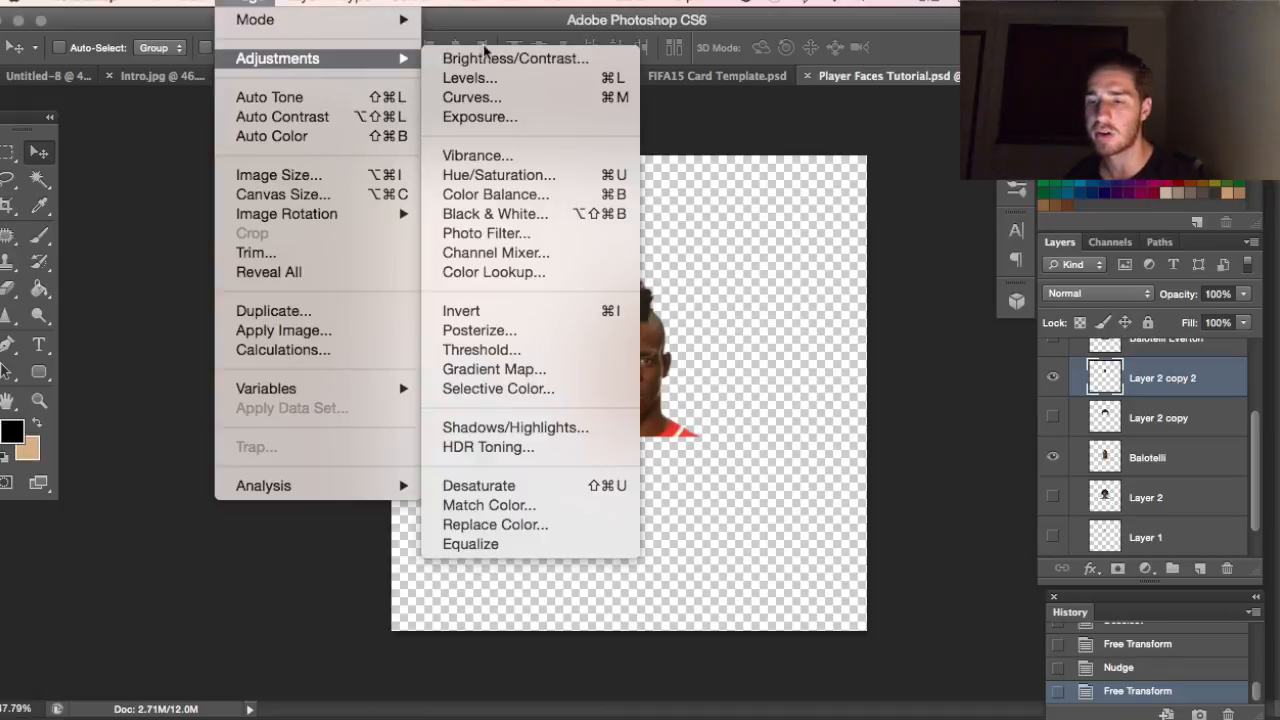
pyautogui.click(557, 49)
pyautogui.click(1092, 446)
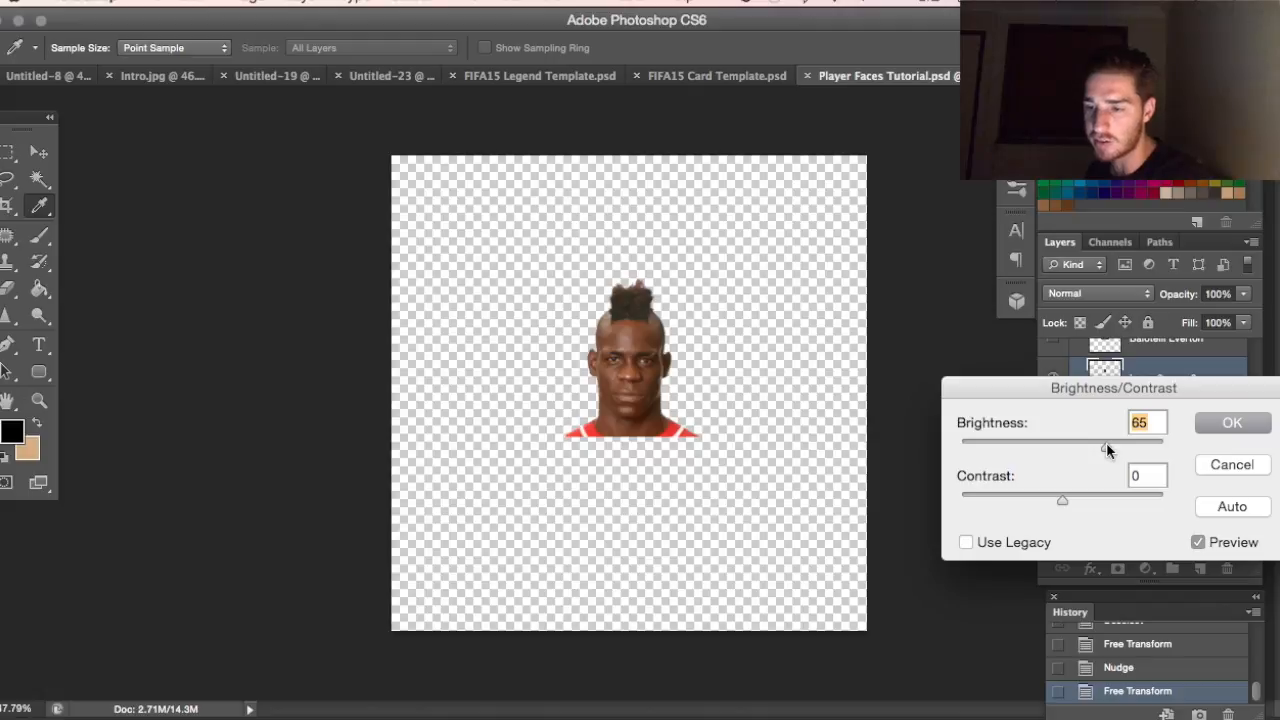
pyautogui.click(1248, 426)
# - Narrow the top of the mohawk with a Perspective transform of 4.04° horizontal skew, and apply it
pyautogui.click(39, 400)
pyautogui.moveTo(667, 330); pyautogui.dragTo(667, 330)
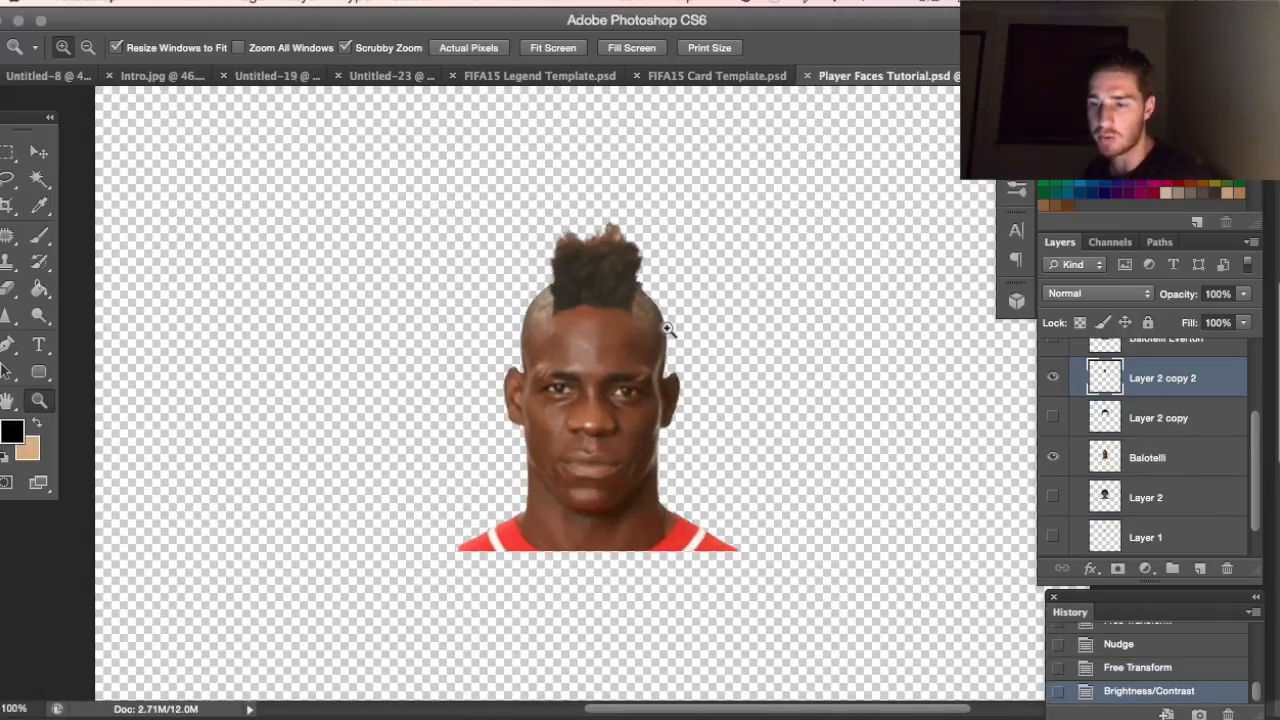
pyautogui.scroll(-2, 668, 329)
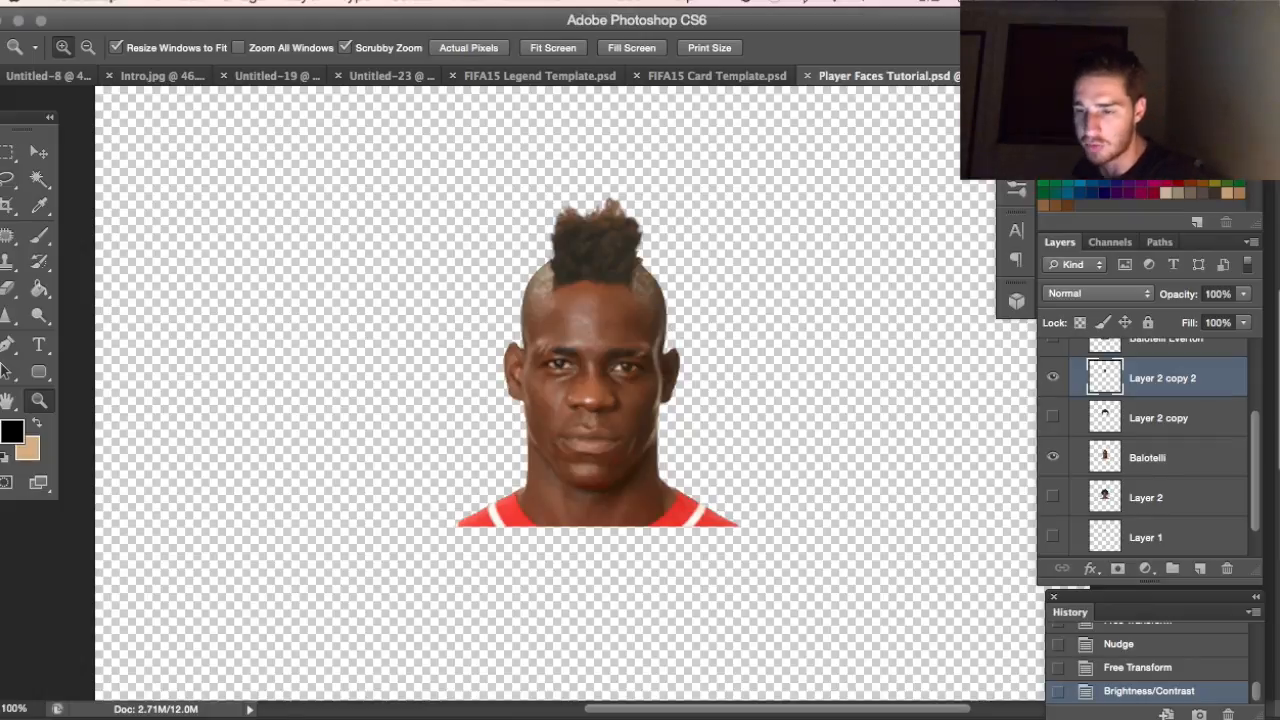
pyautogui.click(192, 3)
pyautogui.moveTo(266, 447)
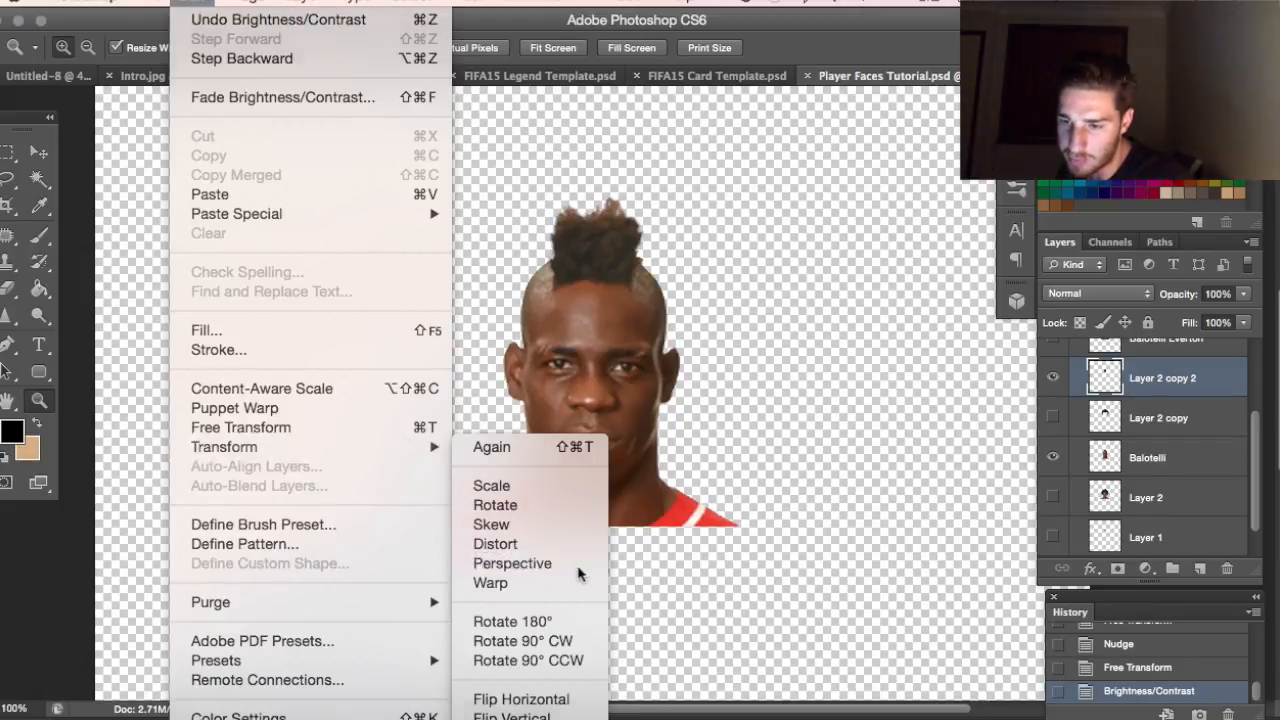
pyautogui.click(578, 566)
pyautogui.moveTo(646, 196); pyautogui.dragTo(639, 196)
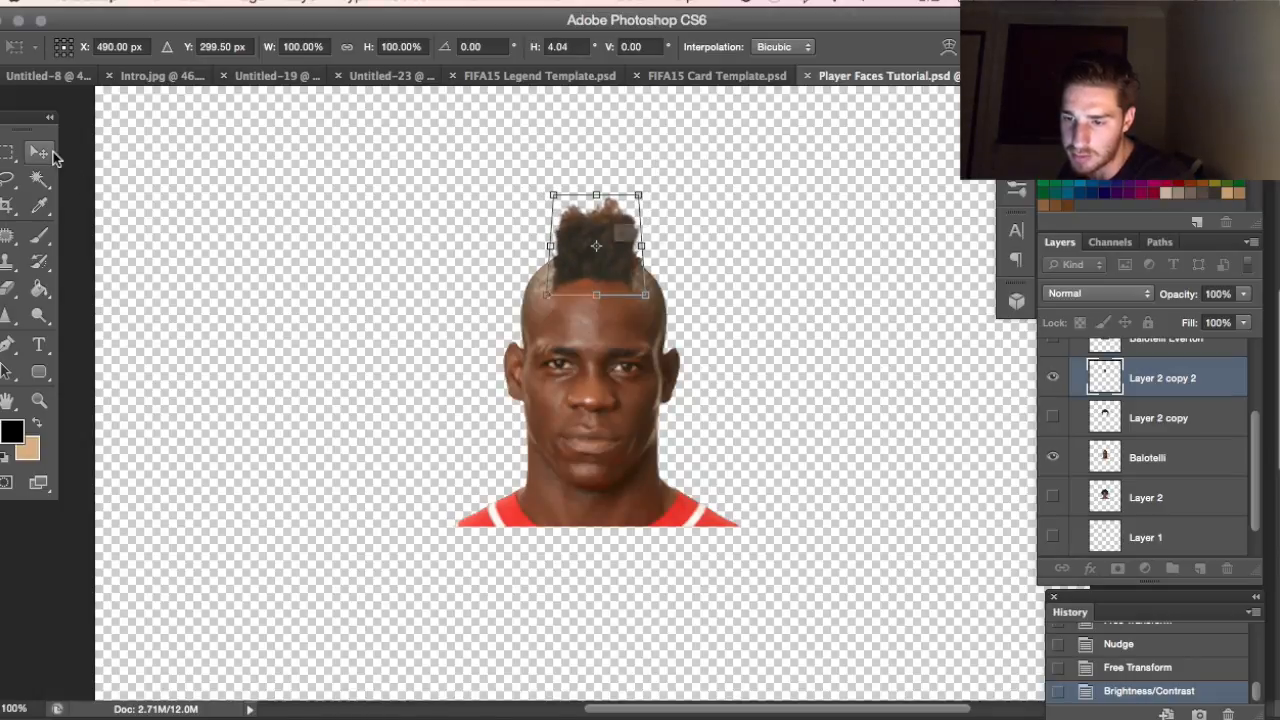
pyautogui.click(53, 156)
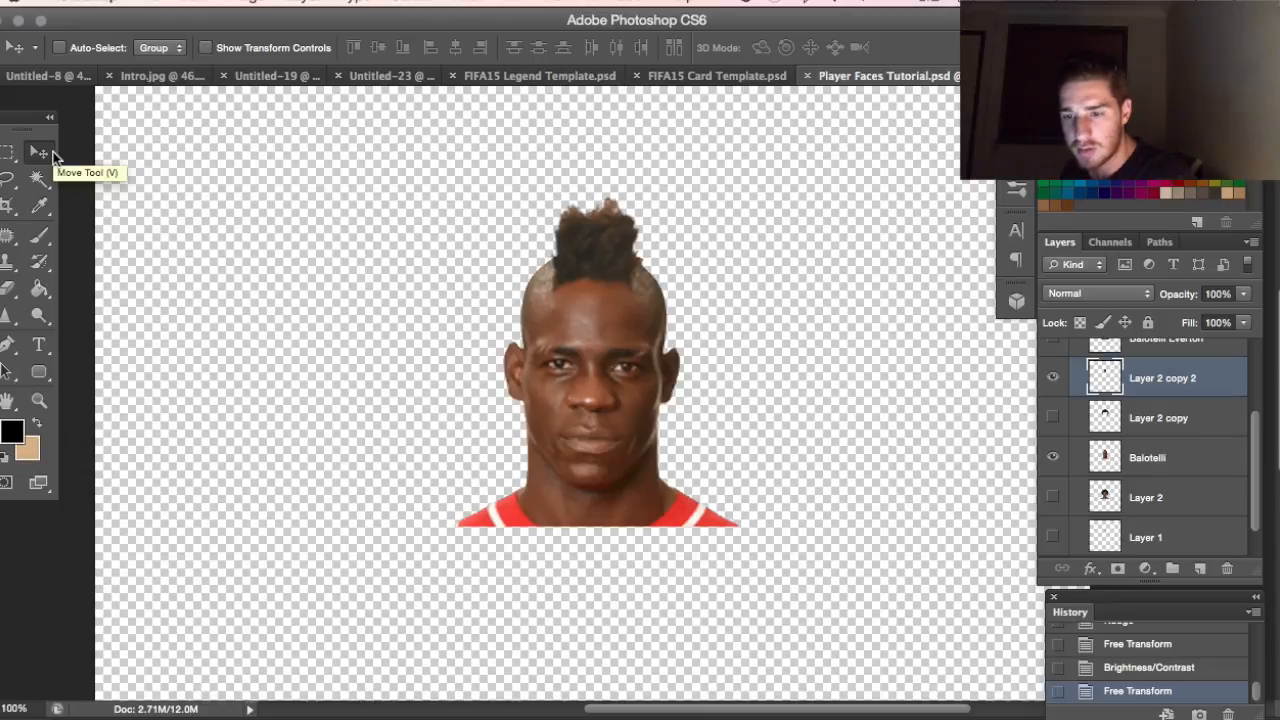
# - Fit the whole image on screen, and hide the mohawk layer Layer 2 copy 2
pyautogui.click(39, 400)
pyautogui.rightClick(640, 370)
pyautogui.click(690, 379)
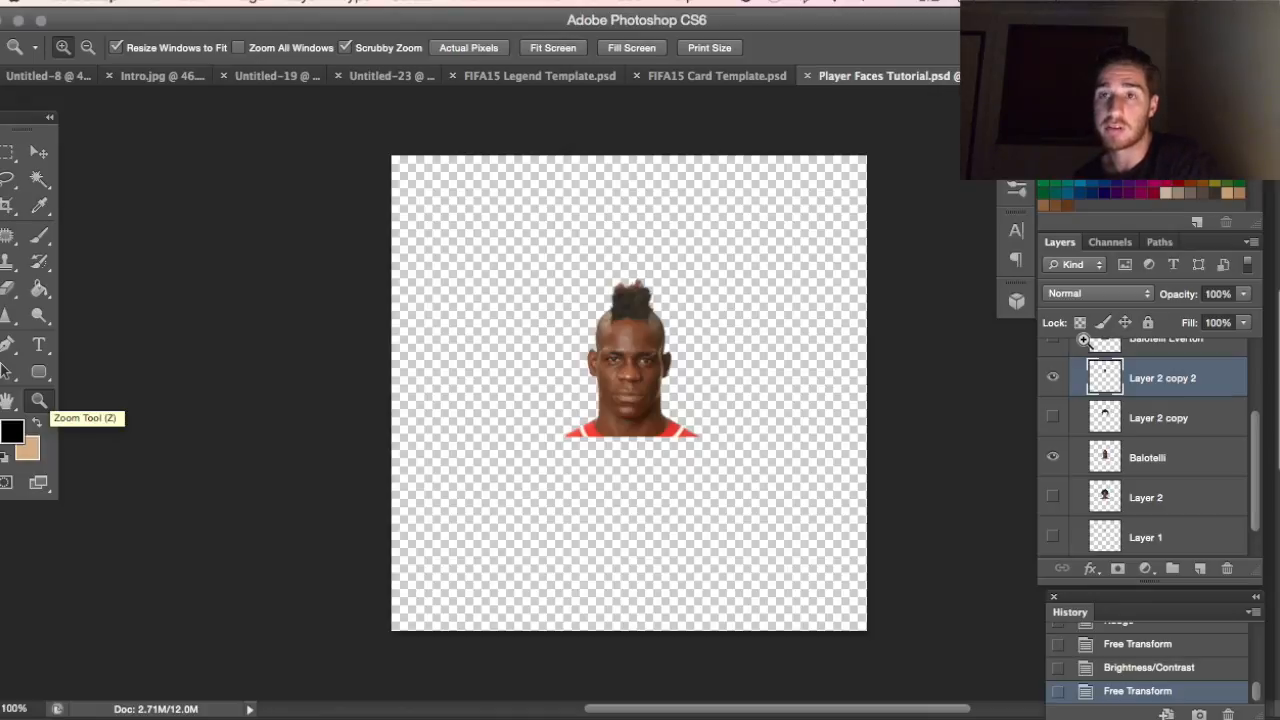
pyautogui.click(1055, 379)
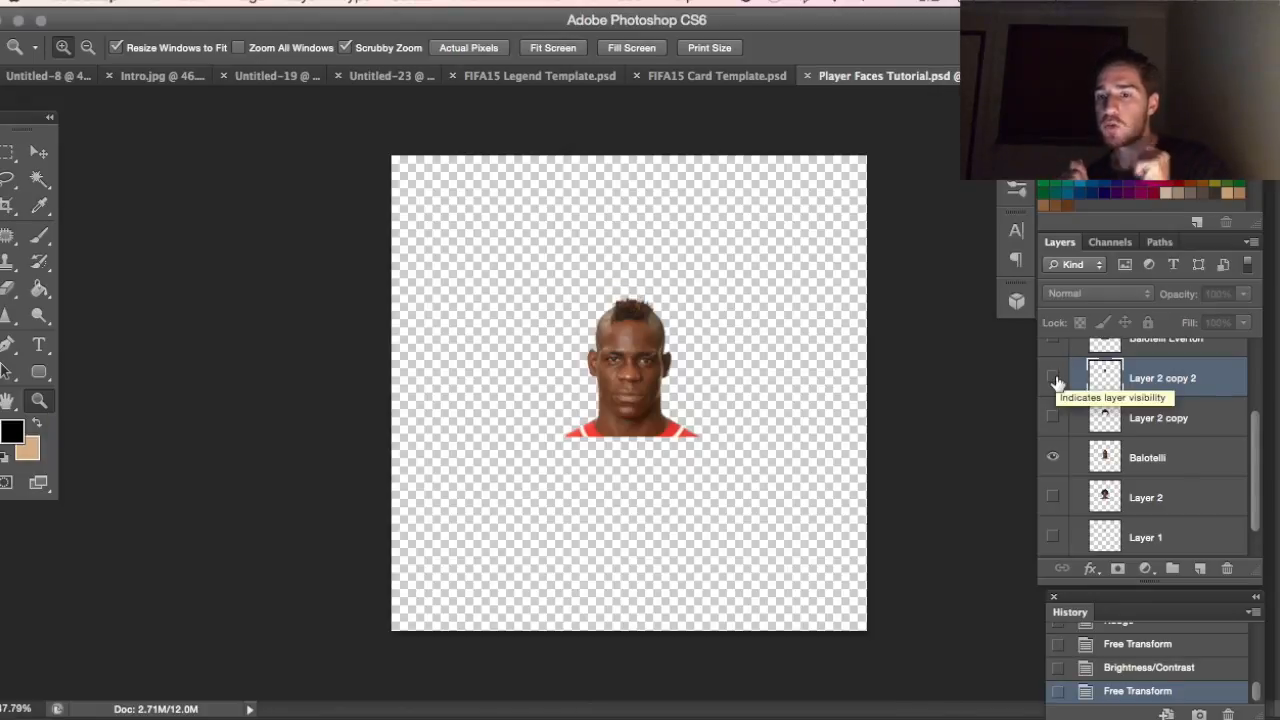